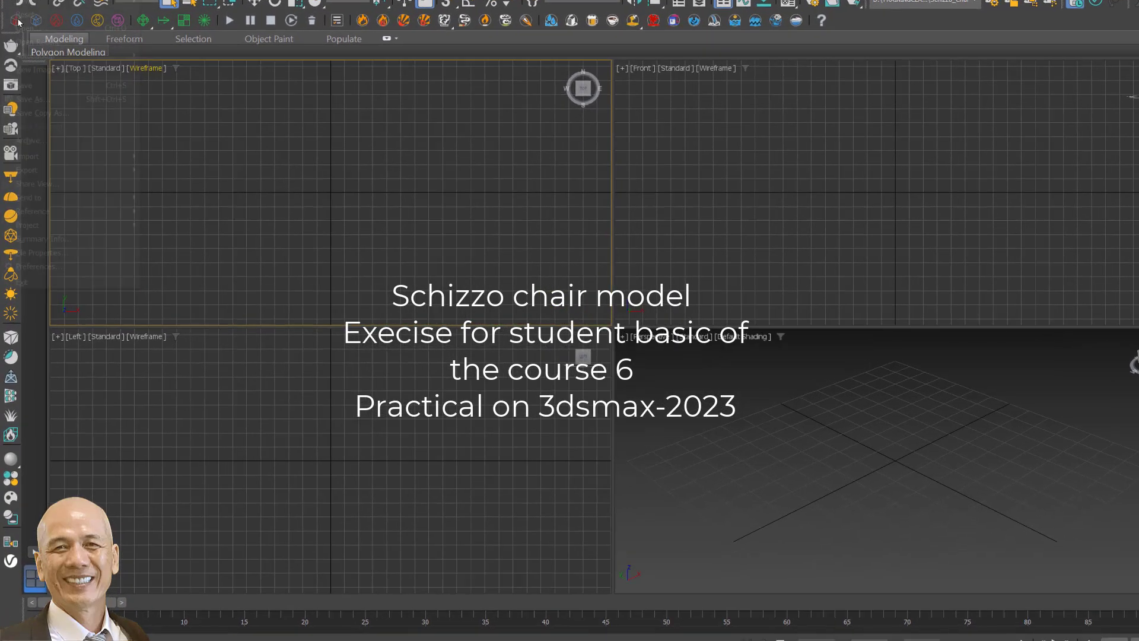
Open the Schizzo_Chair.png reference photo with View Image File and move it aside.
left_click(11, 19)
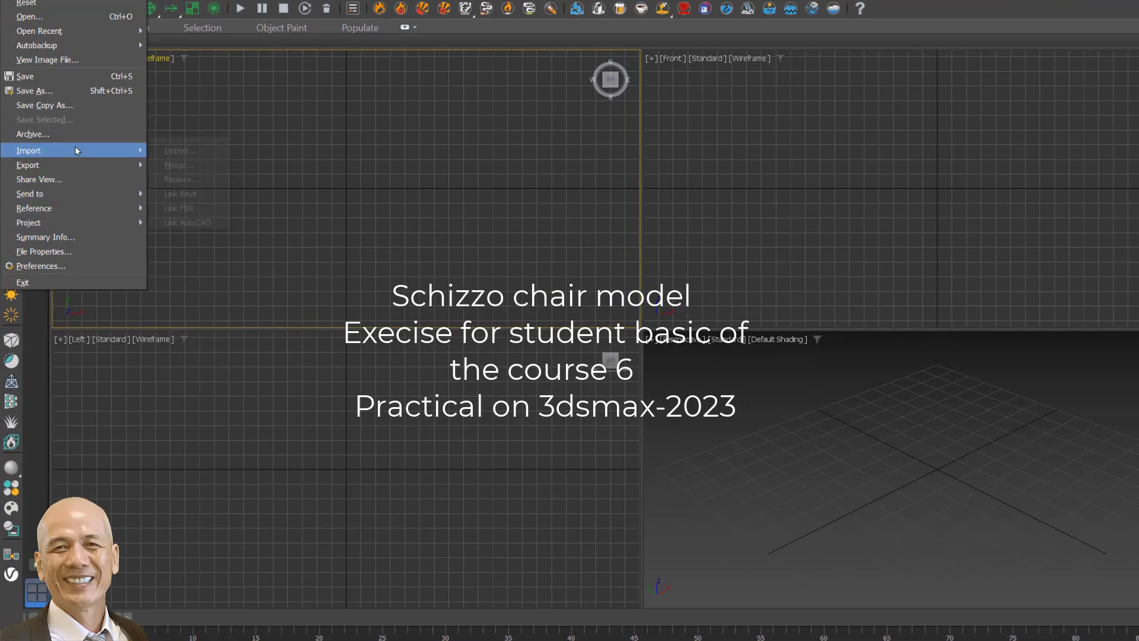
left_click(71, 76)
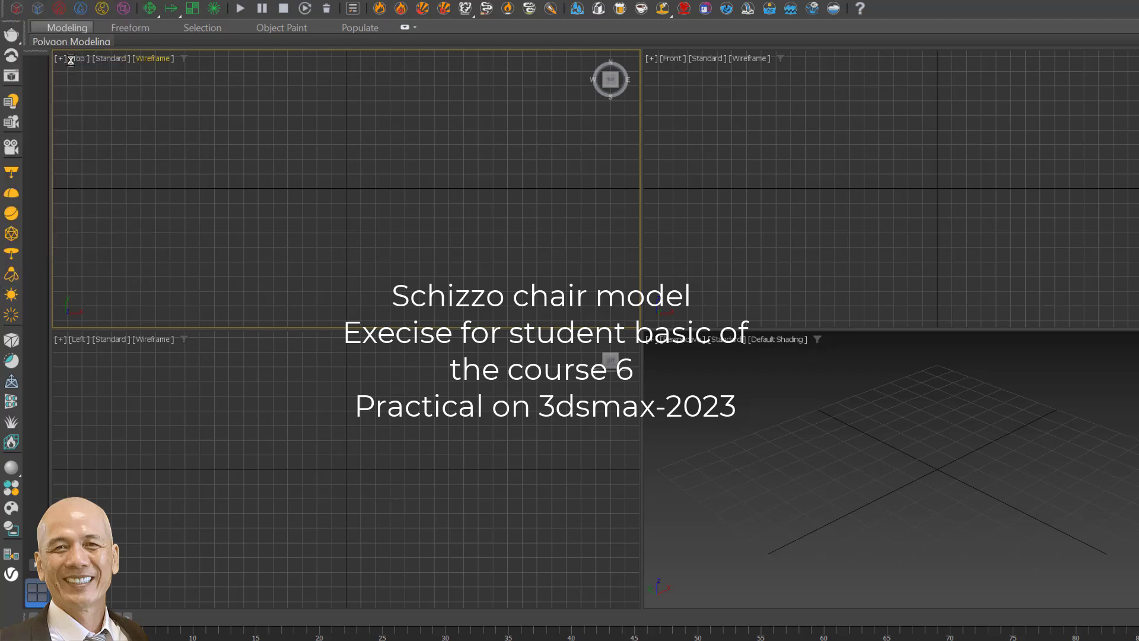
left_click(852, 196)
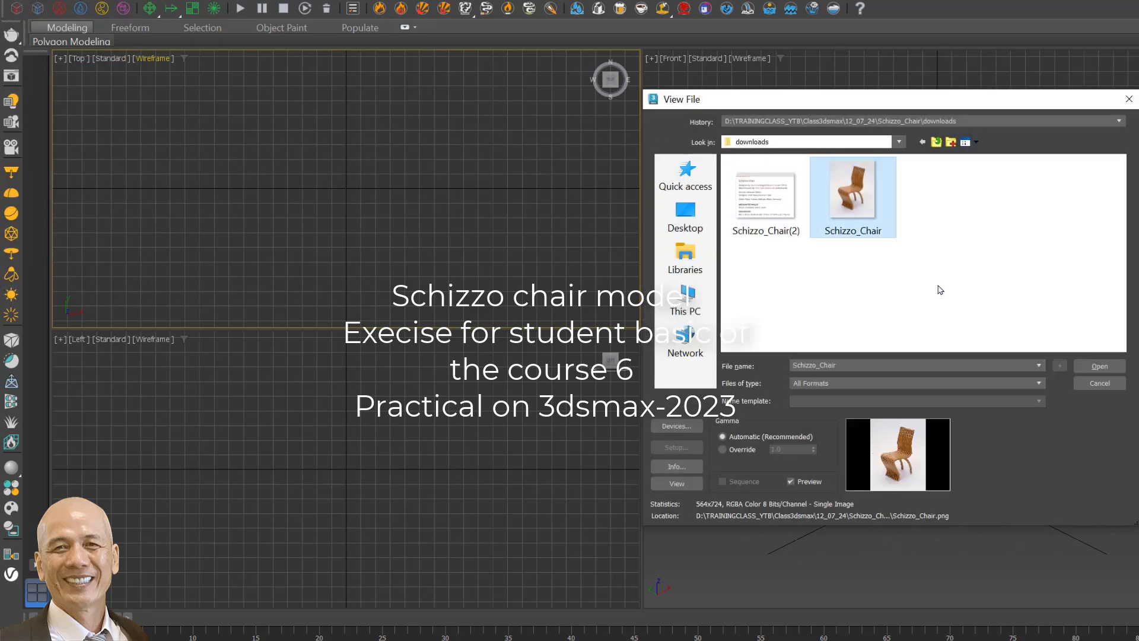
left_click(1098, 367)
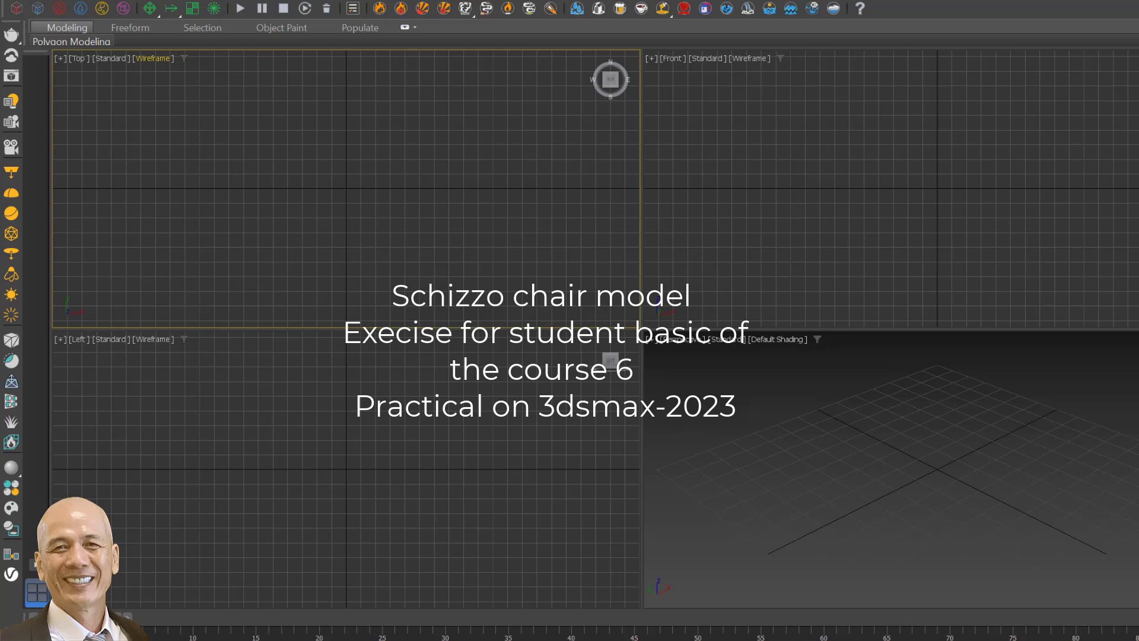
left_click_drag(474, 135, 112, 86)
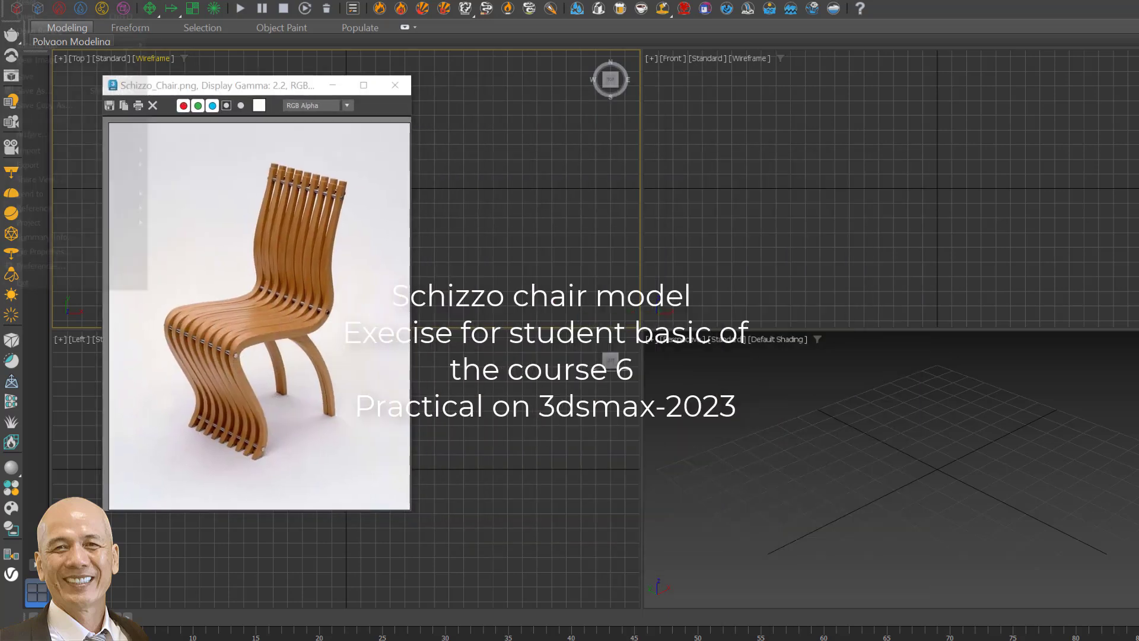
Open the Schizzo_Chair(2).png info sheet and arrange both reference windows to the left.
left_click(621, 269)
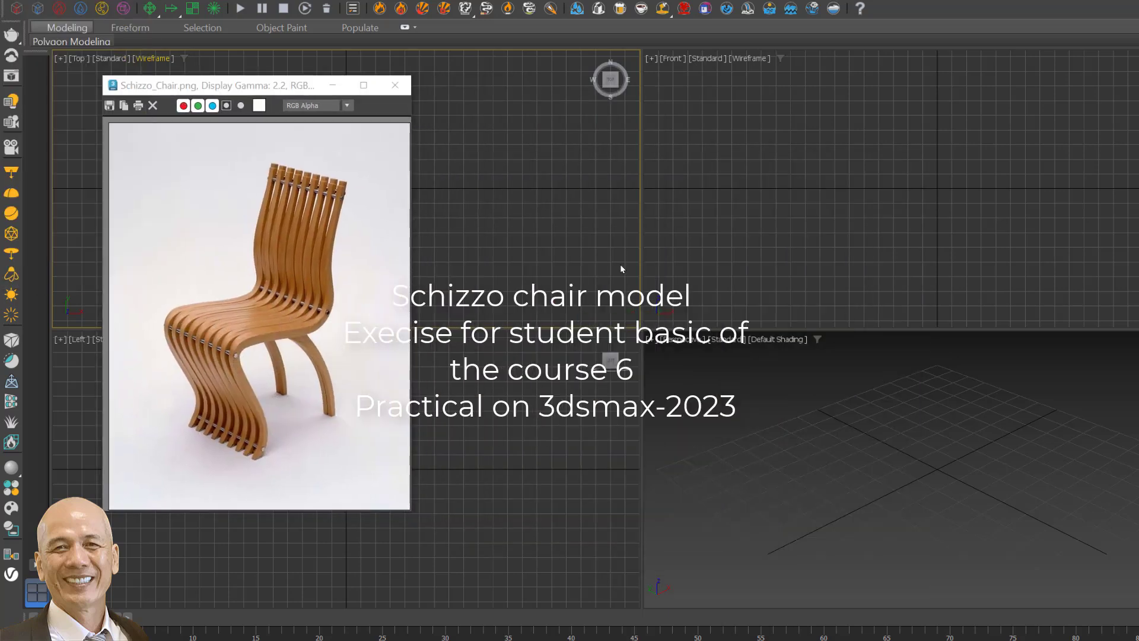
left_click(759, 212)
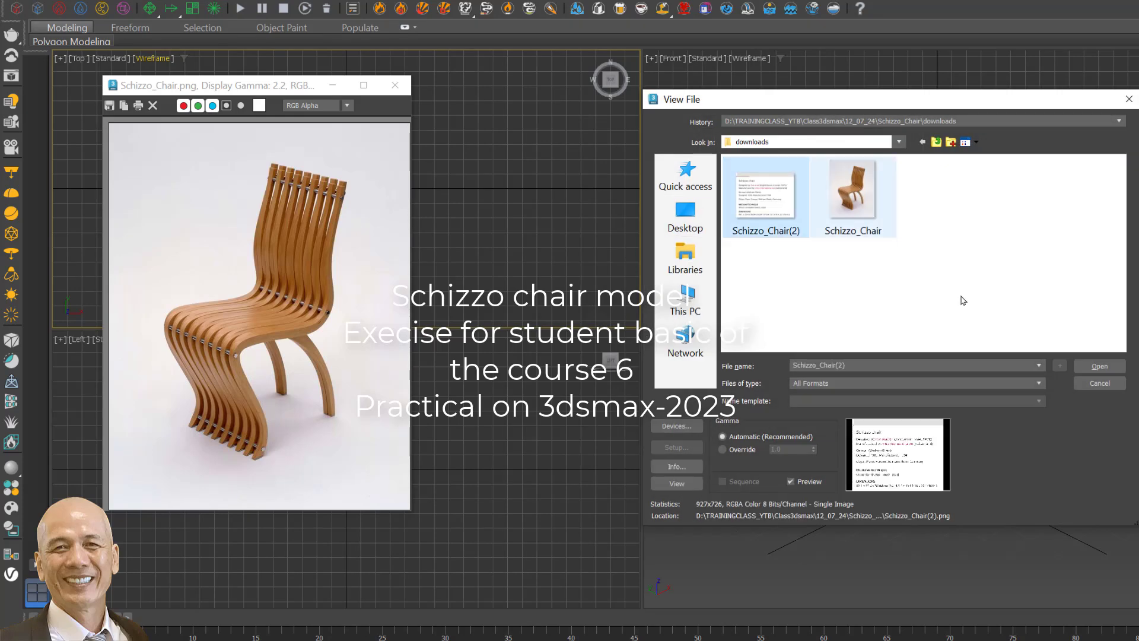
left_click(1114, 369)
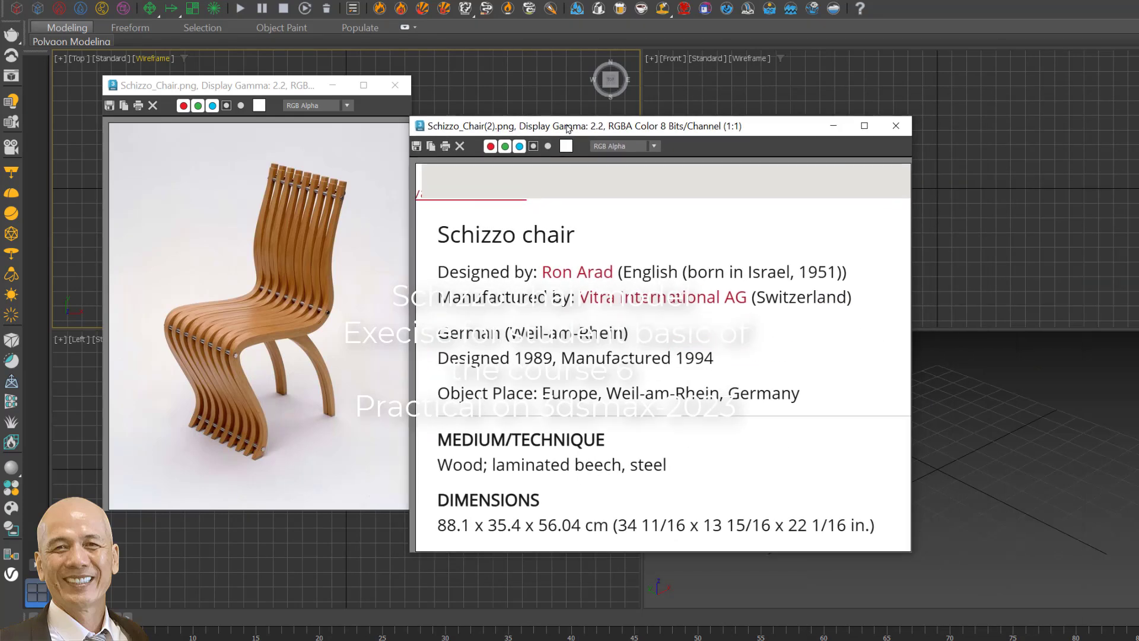
left_click_drag(264, 89, 197, 81)
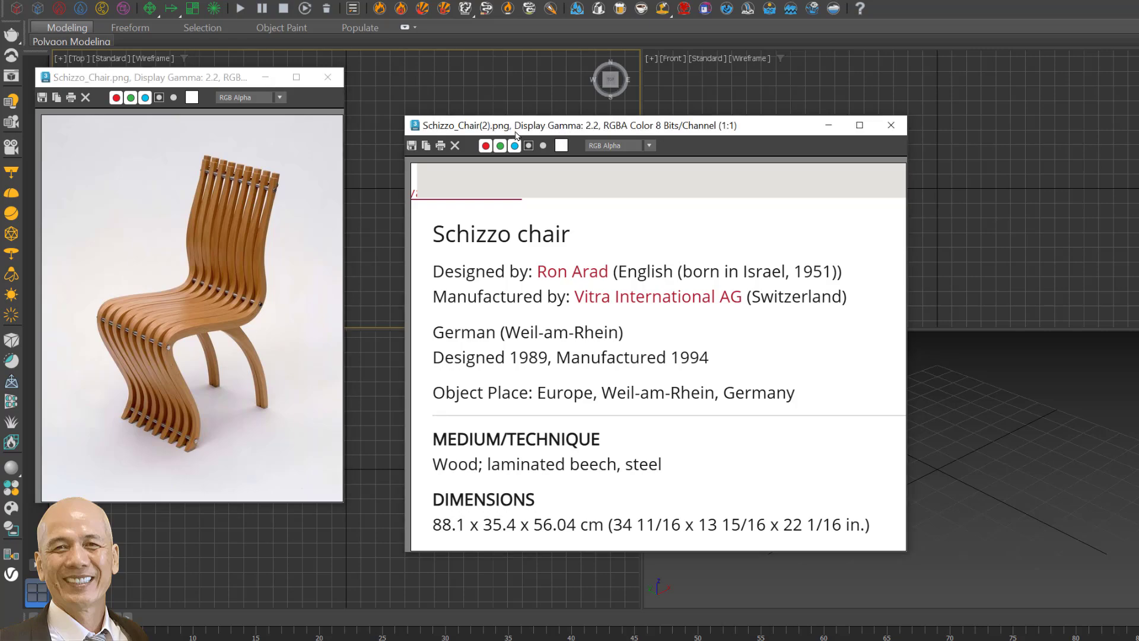
left_click_drag(467, 125, 346, 125)
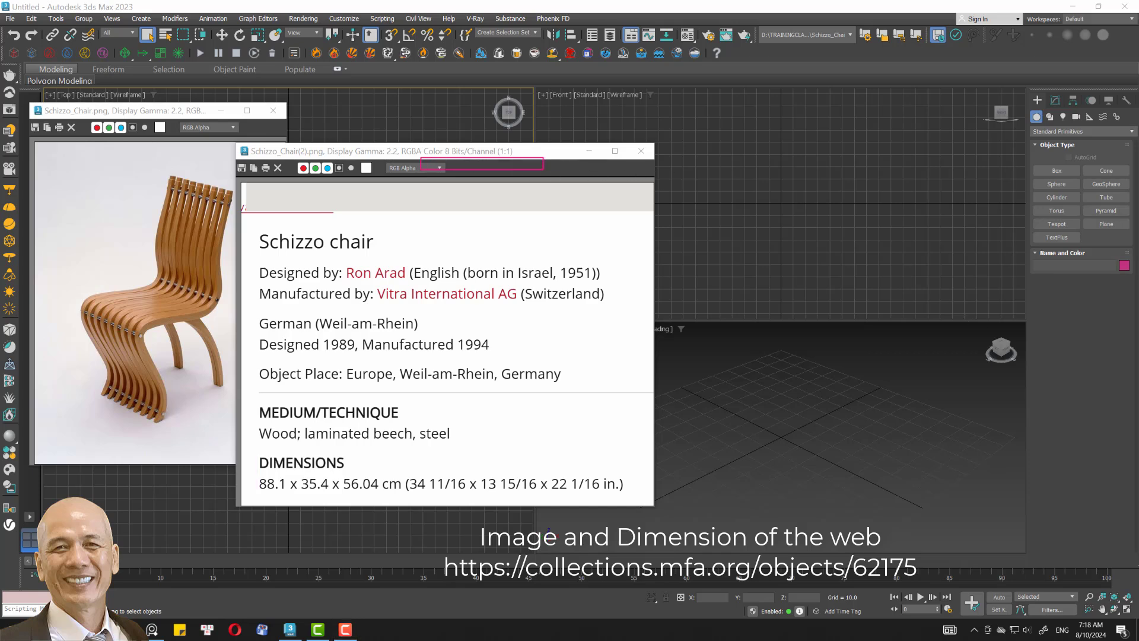
Draw a new box primitive in the Top viewport.
left_click_drag(509, 152, 264, 168)
left_click(1057, 171)
left_click_drag(462, 184, 500, 227)
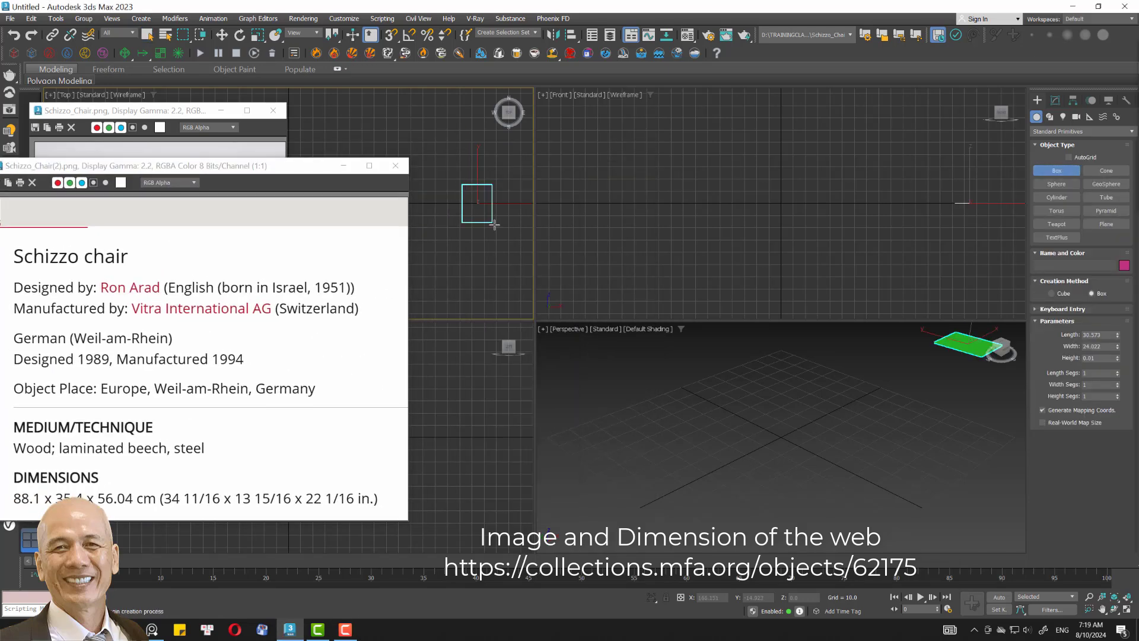
left_click(500, 177)
right_click(500, 177)
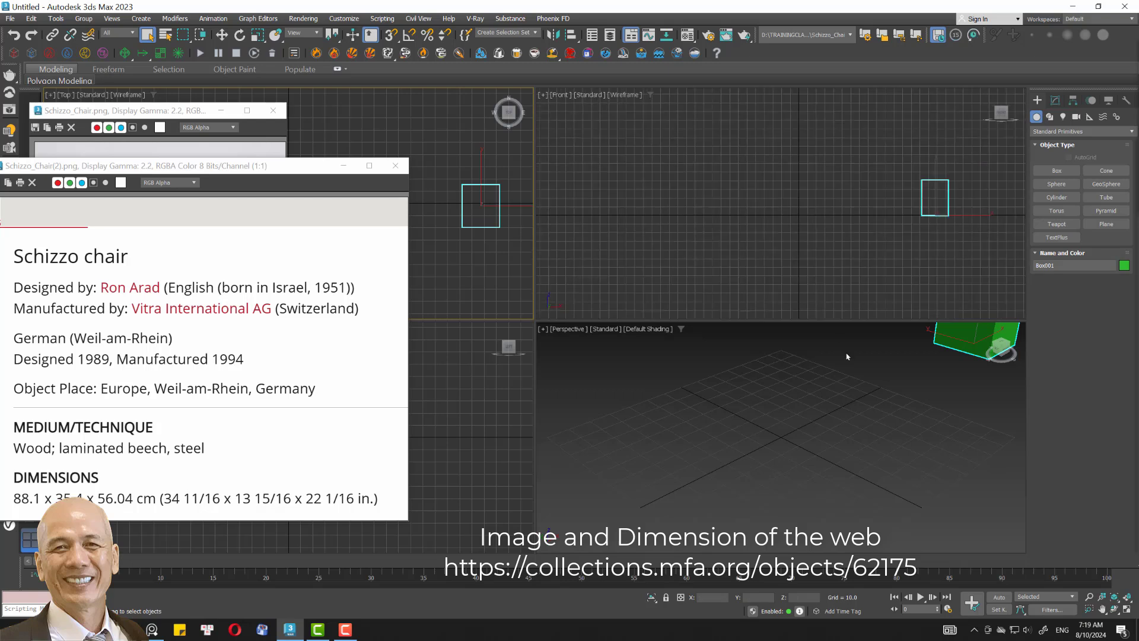
scroll(972, 237, "down", 2)
Give the box Height 88, Length 56 and Width 35 in the Modify panel.
left_click(1055, 100)
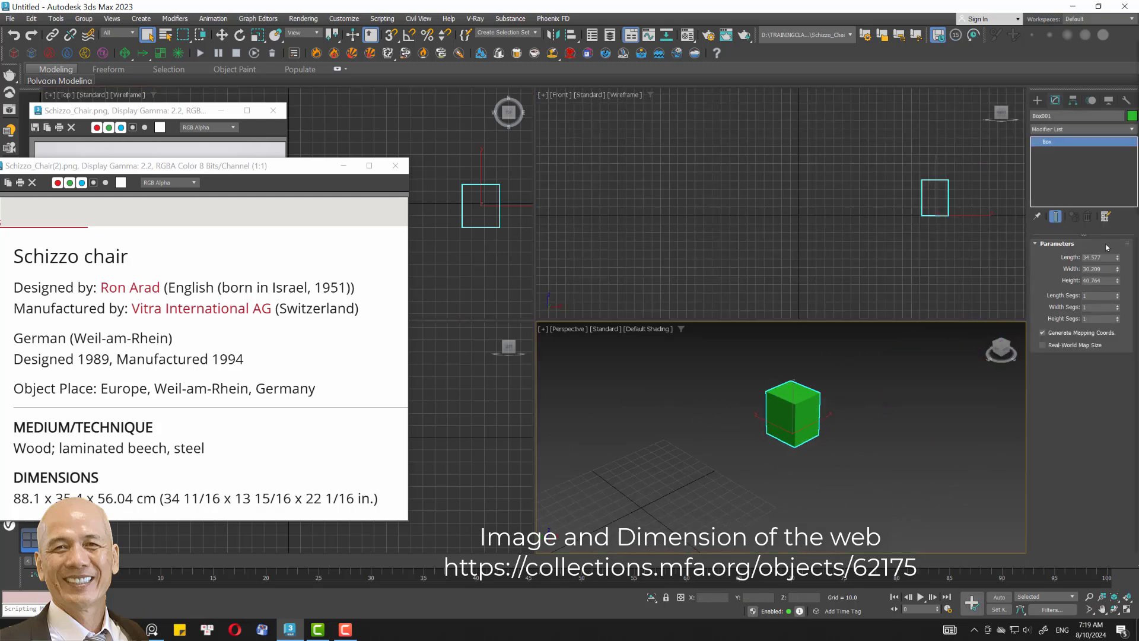
double_click(1106, 281)
type("88.1")
key("Return")
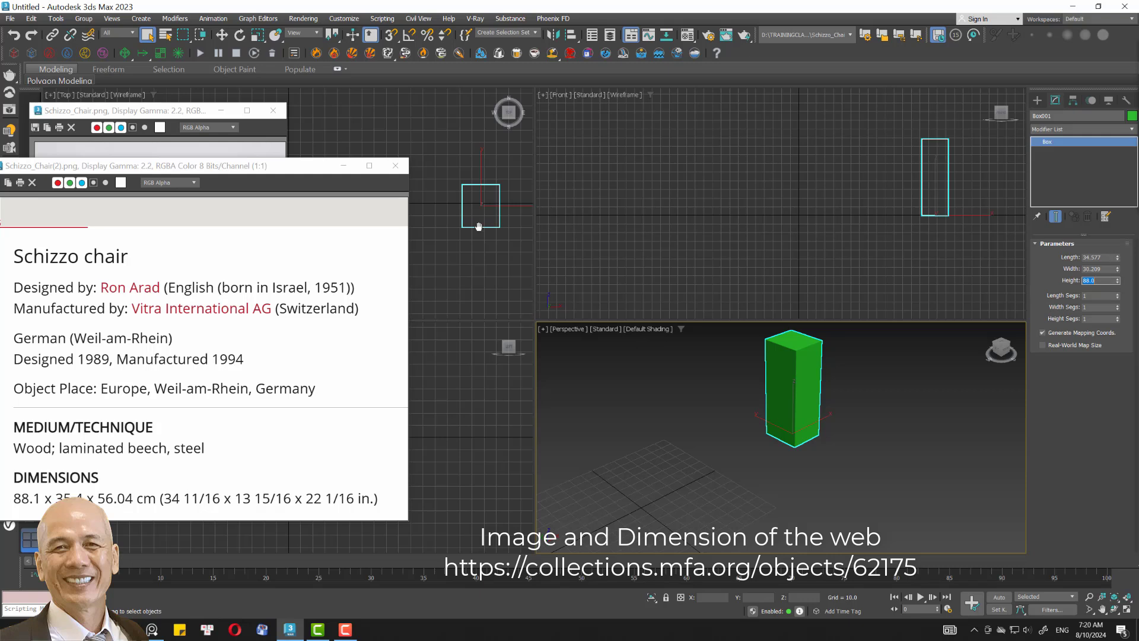
middle_click_drag(479, 226, 467, 238)
left_click_drag(1115, 262, 1107, 258)
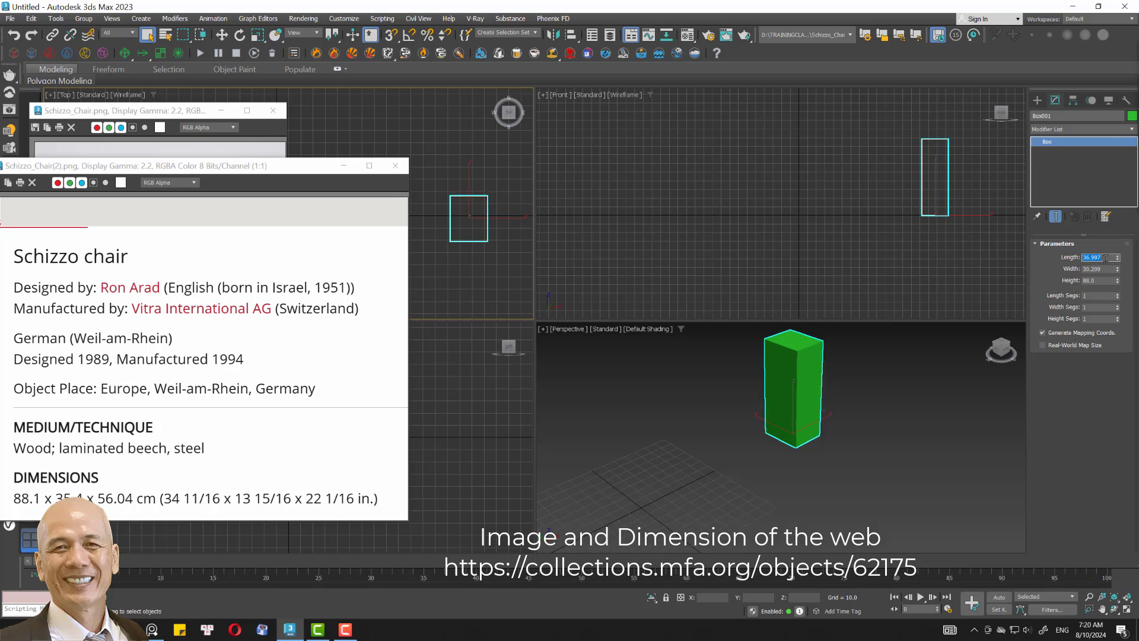
type("56")
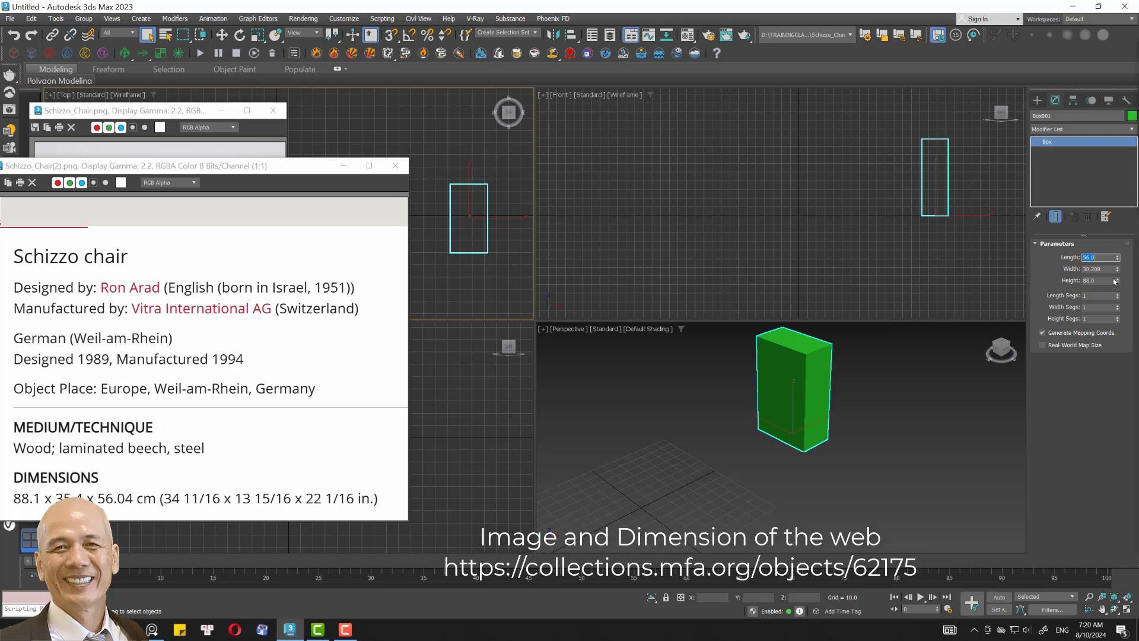
double_click(1103, 271)
type("35")
key("Return")
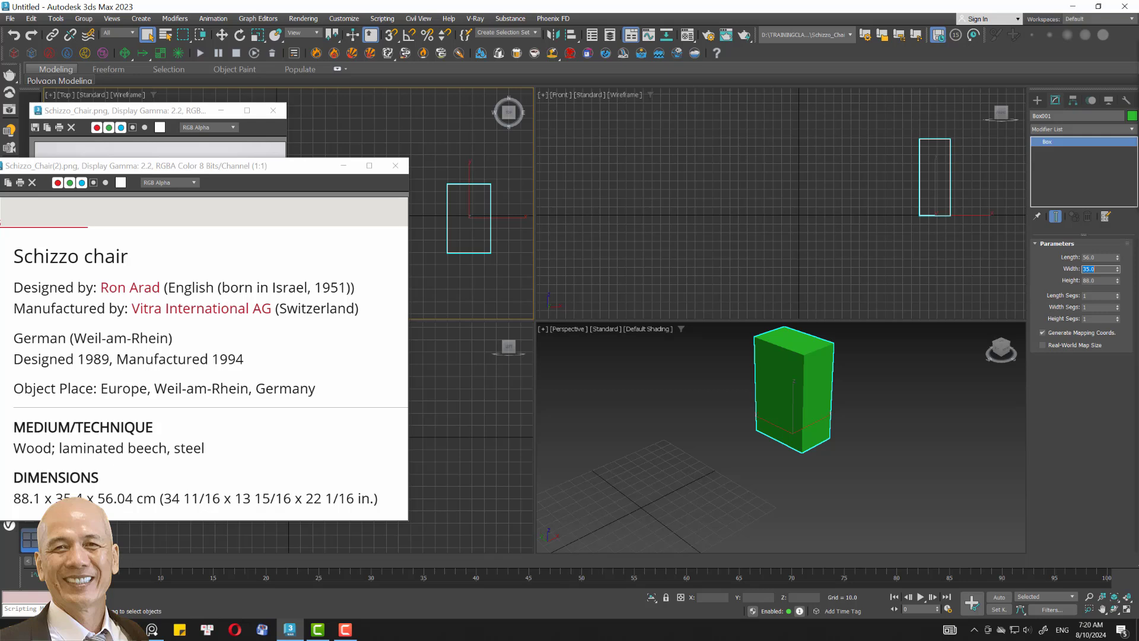
Position the box at X 0, Y 0 using Move Transform Type-In.
left_click(221, 35)
right_click(222, 35)
right_click(330, 202)
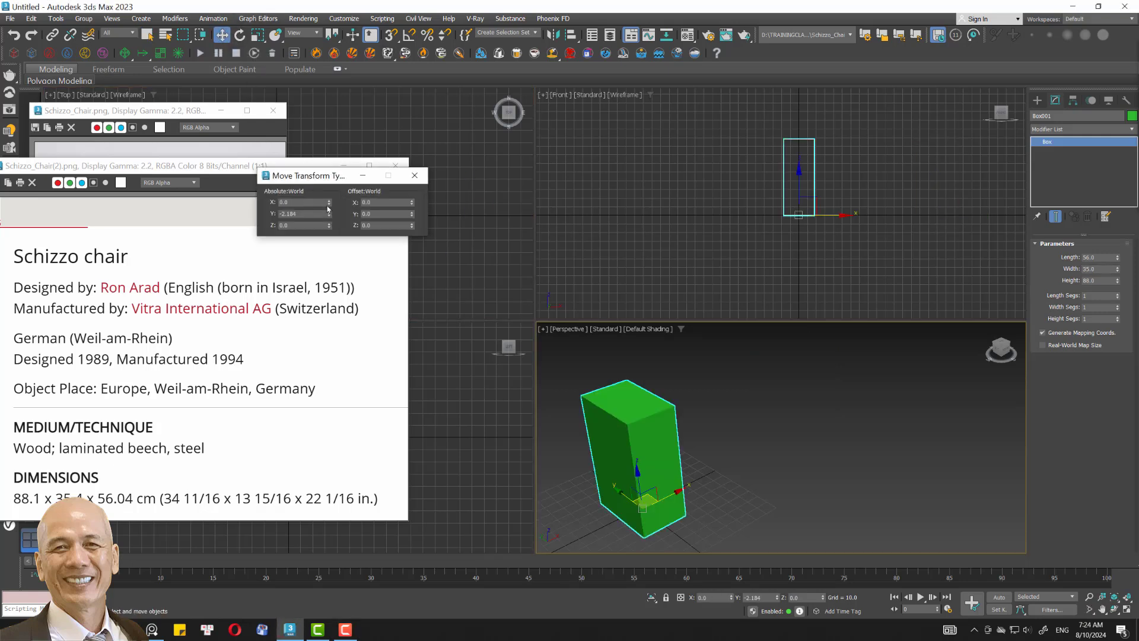
right_click(329, 213)
left_click(415, 176)
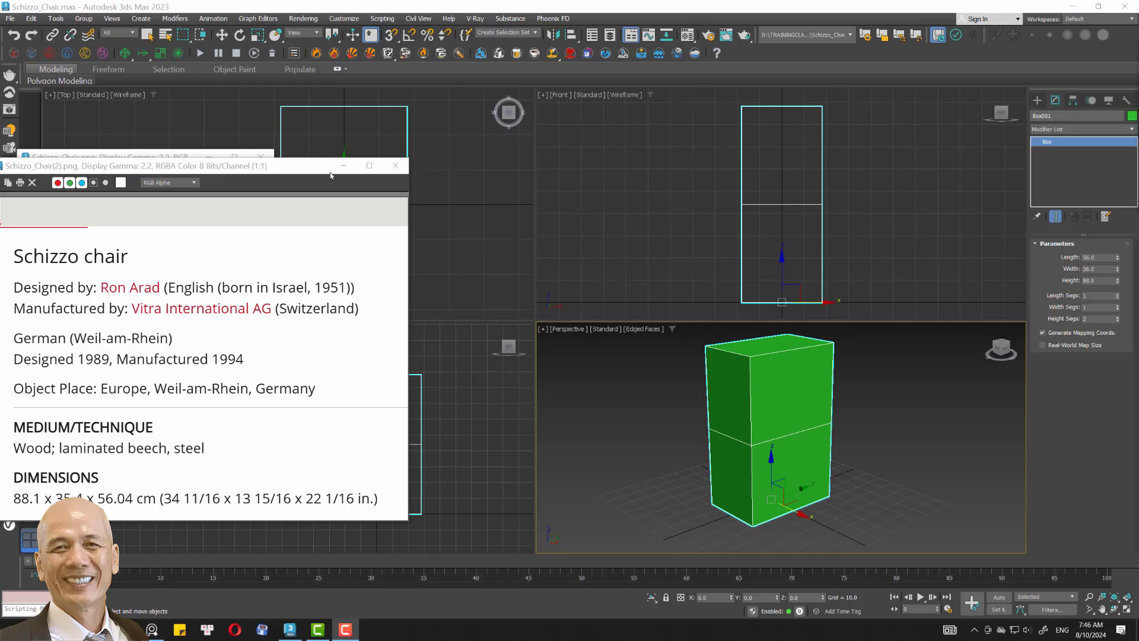
Close the info sheet and turn on Vertex snapping in the snap settings.
left_click(396, 166)
left_click_drag(222, 157, 353, 154)
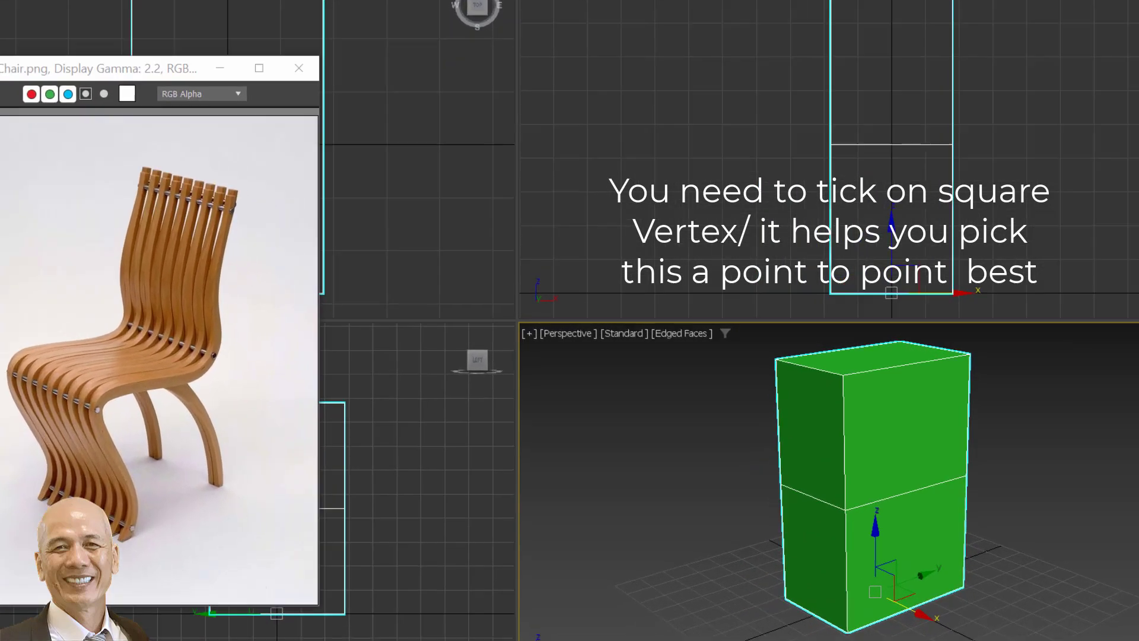
right_click(391, 35)
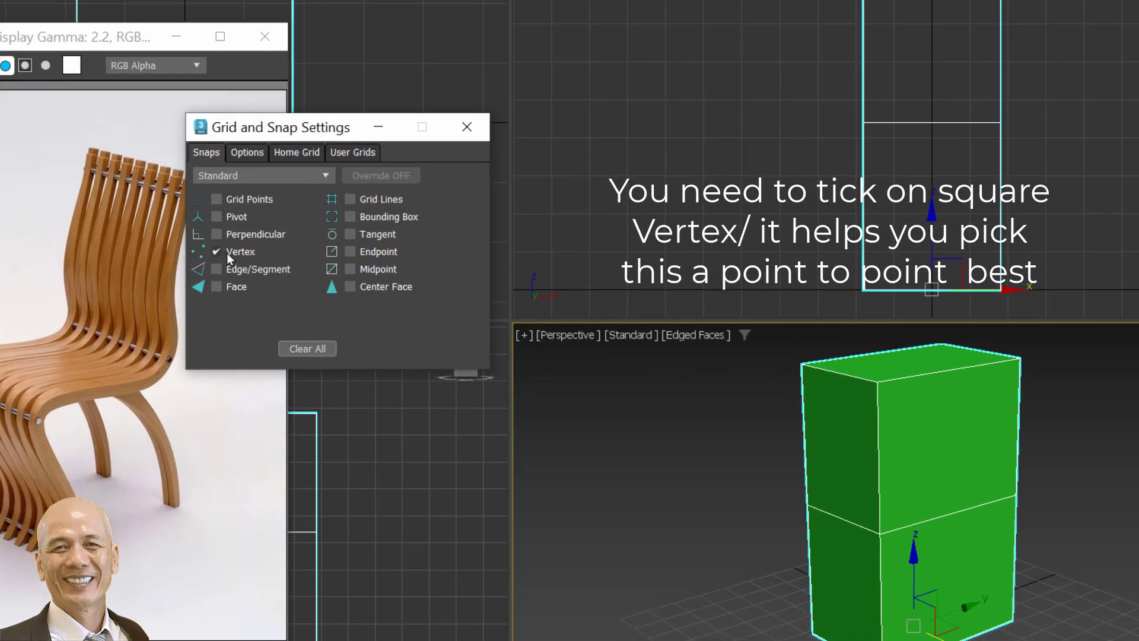
left_click_drag(347, 127, 548, 93)
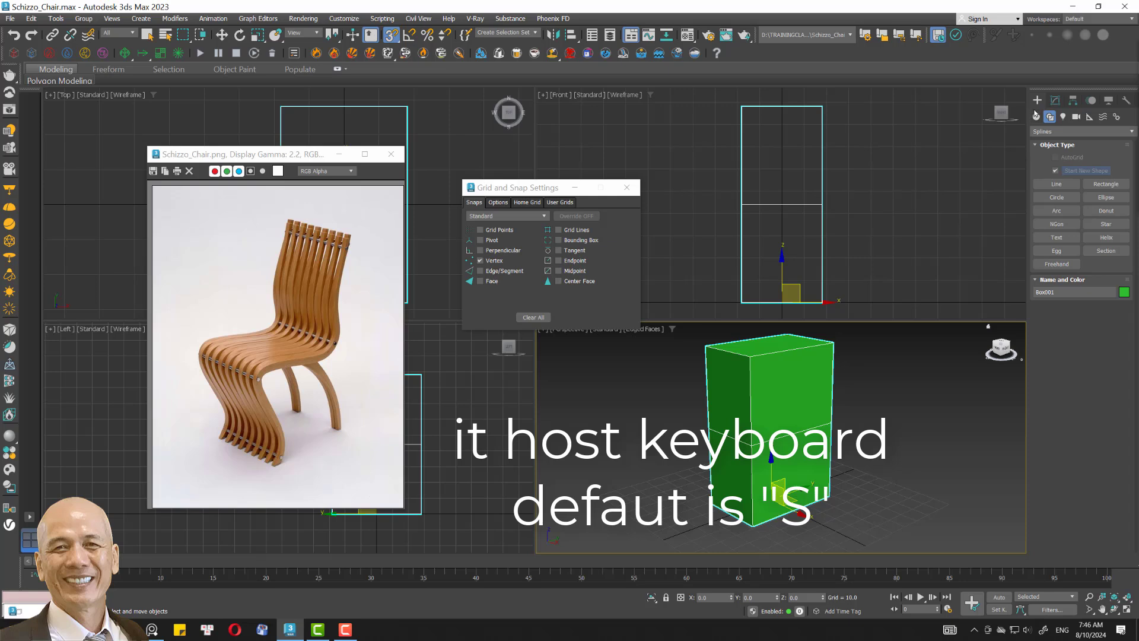
Draw a non-rendering line snapped from the box's top corner to its middle and bottom corners.
left_click(1057, 184)
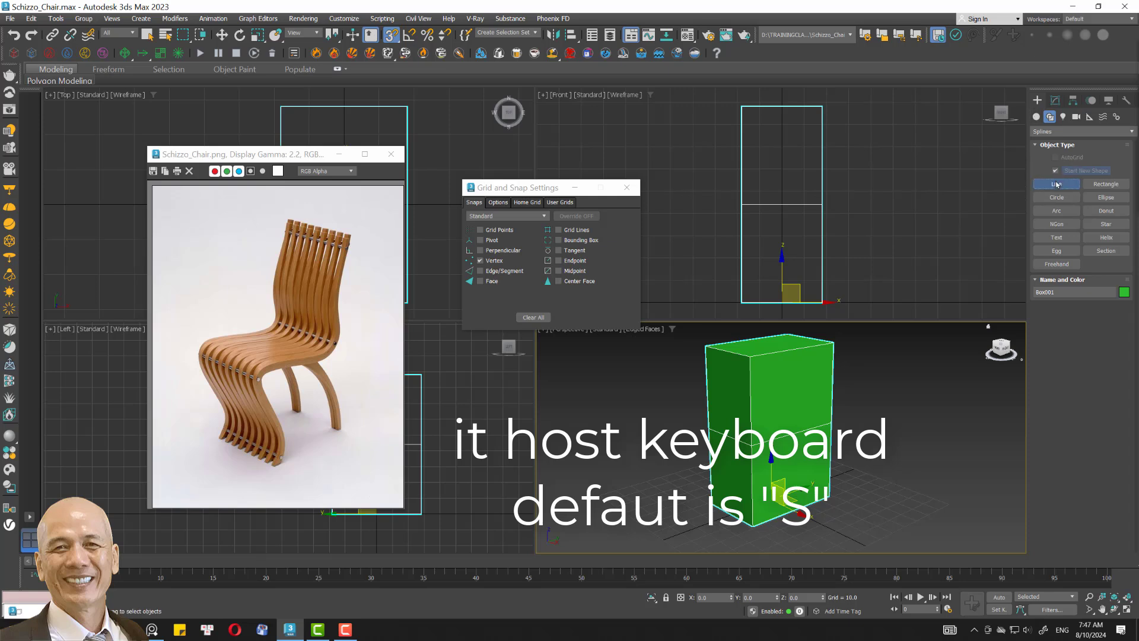
left_click(833, 343)
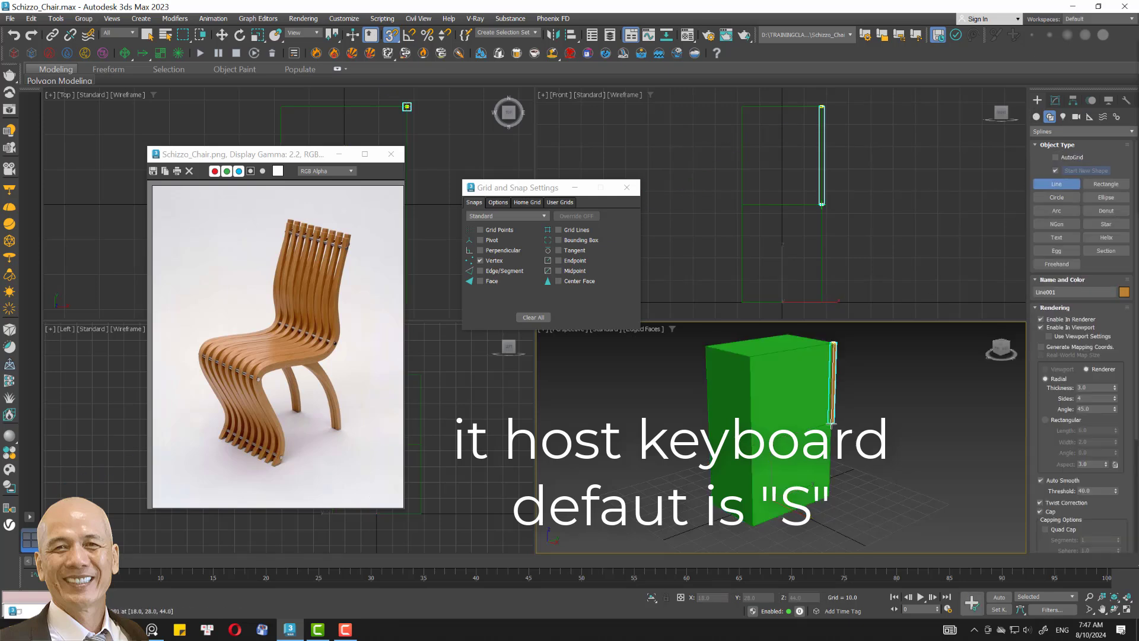
right_click(831, 425)
left_click(1041, 319)
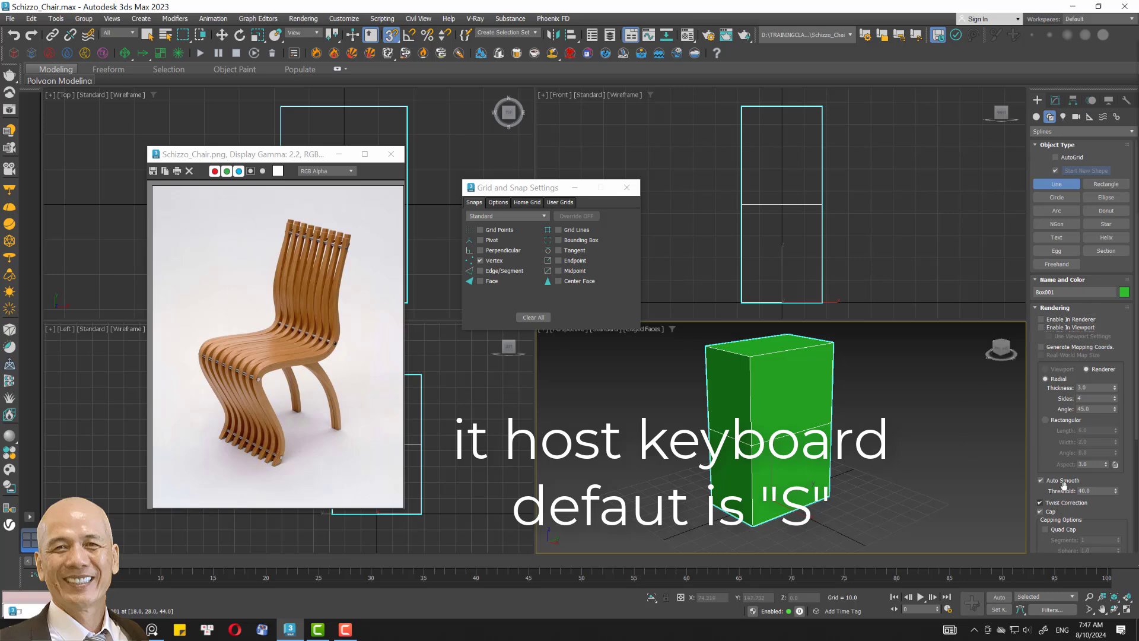
left_click(832, 344)
left_click(832, 422)
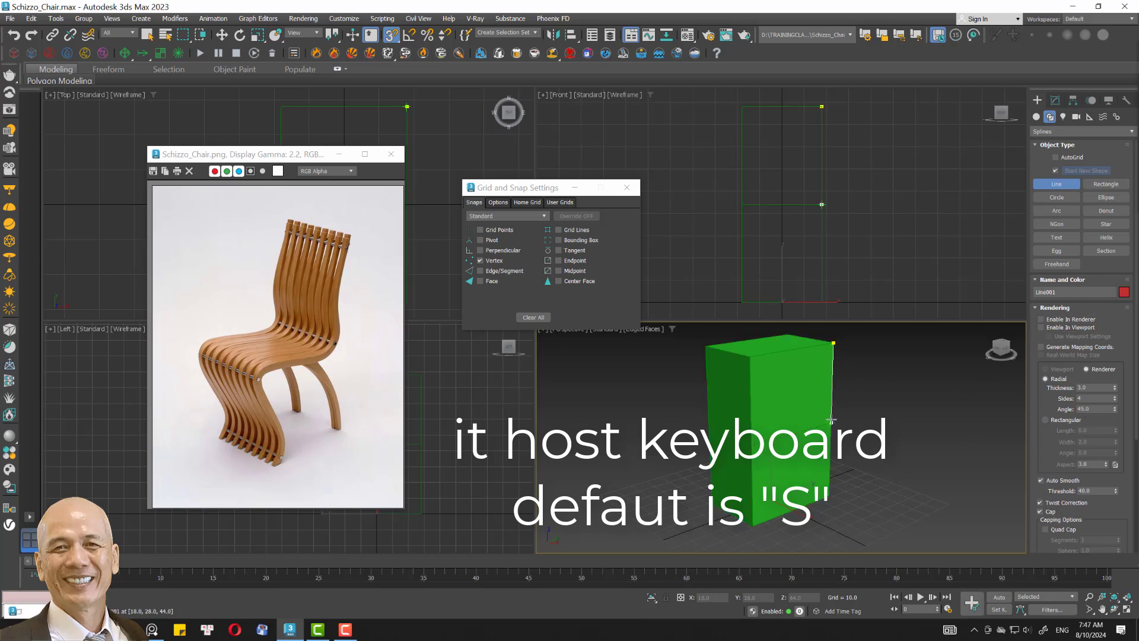
left_click(752, 445)
left_click(752, 525)
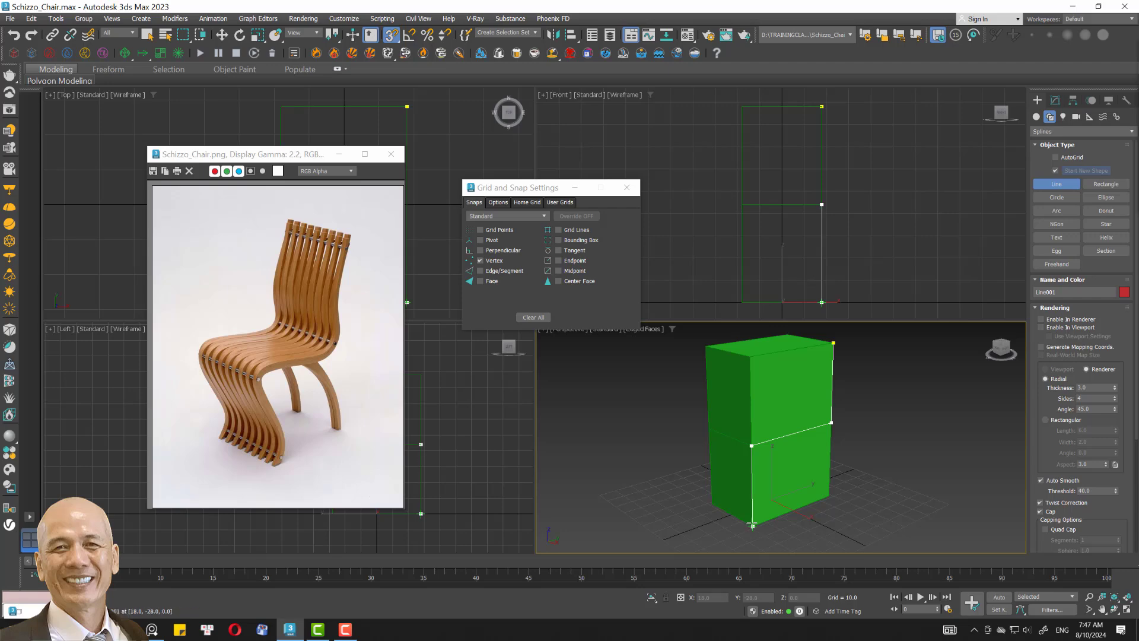
right_click(753, 525)
left_click(1109, 100)
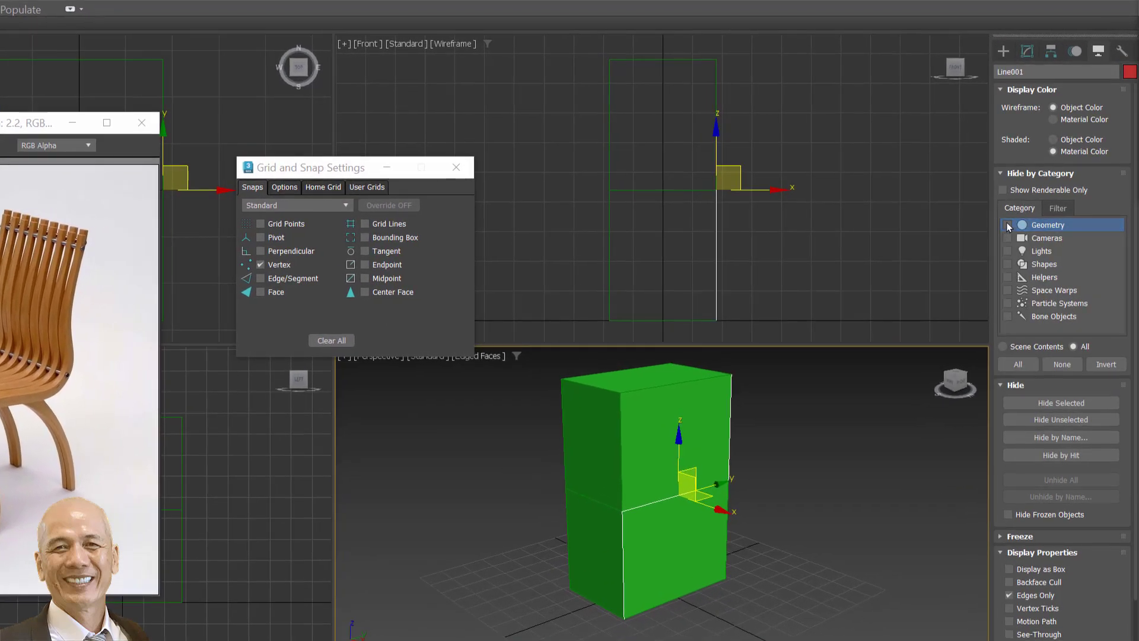
Hide the geometry and enter Vertex level on Line001.
left_click(1007, 225)
left_click(1004, 52)
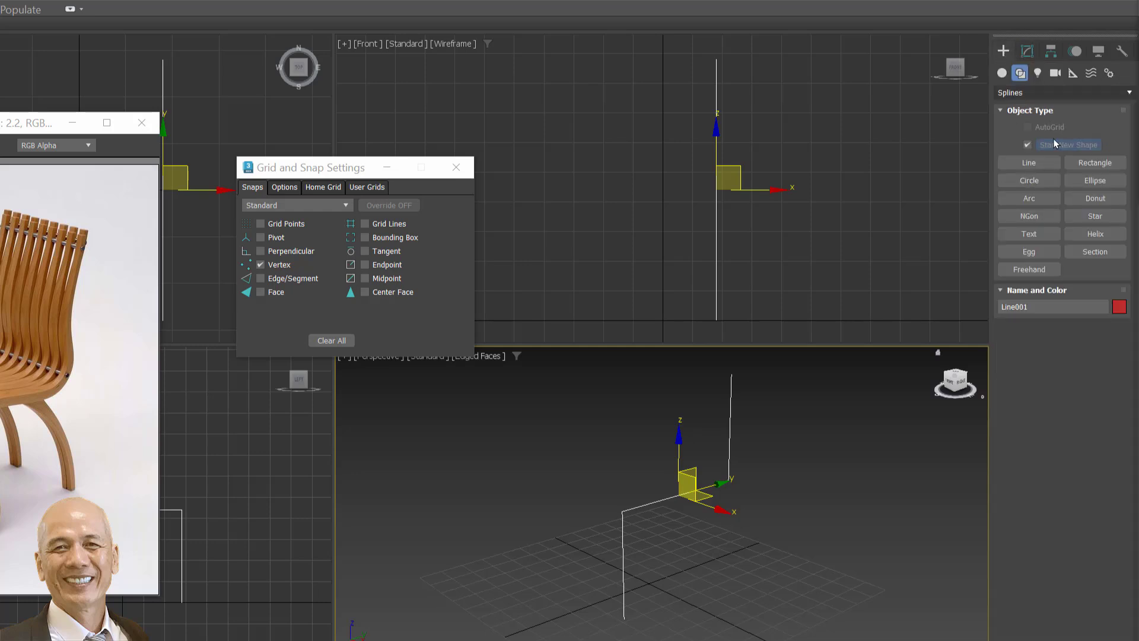
left_click(1027, 51)
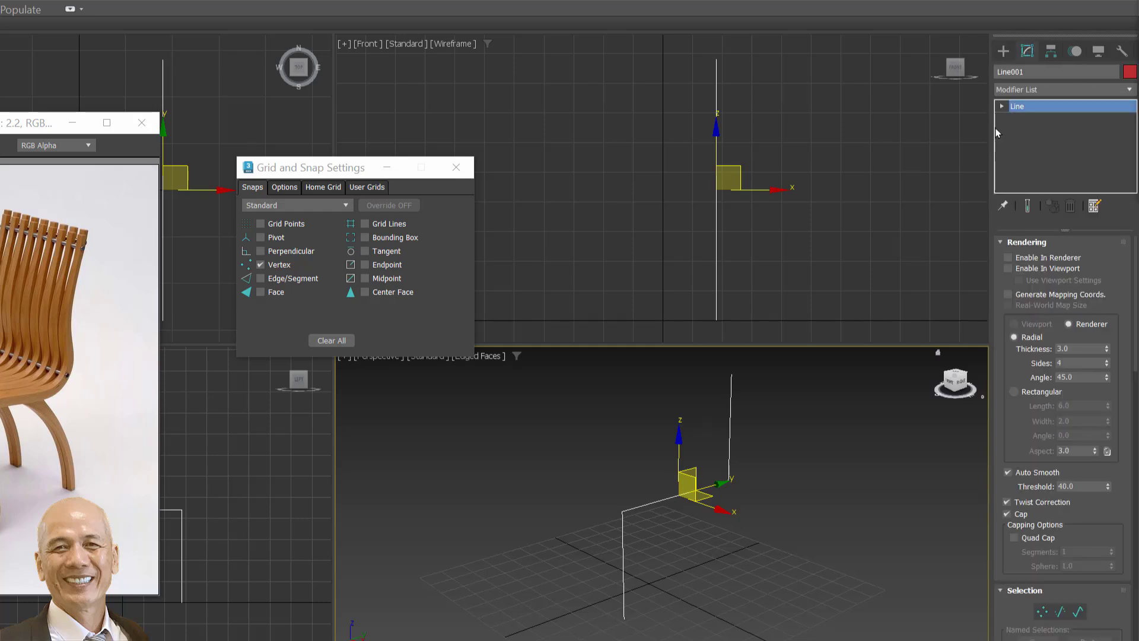
left_click(1002, 107)
left_click(1027, 119)
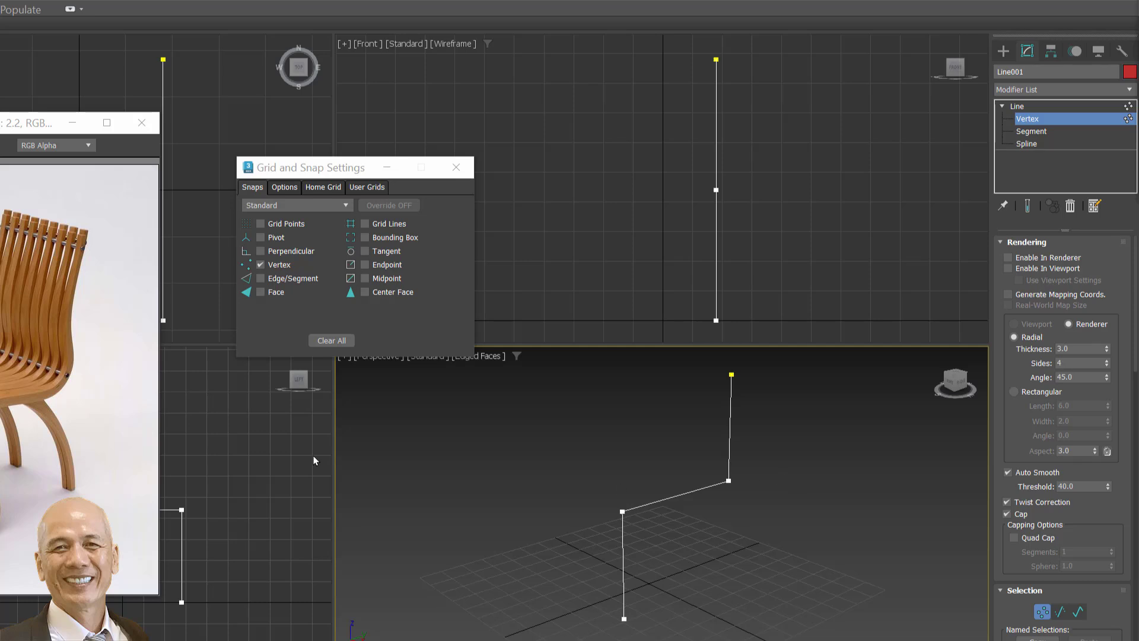
Select the profile's two corner vertices and fillet them by 11.
mouse_move(29, 125)
left_mouse_down()
mouse_move(0, 130)
mouse_move(83, 115)
left_mouse_up()
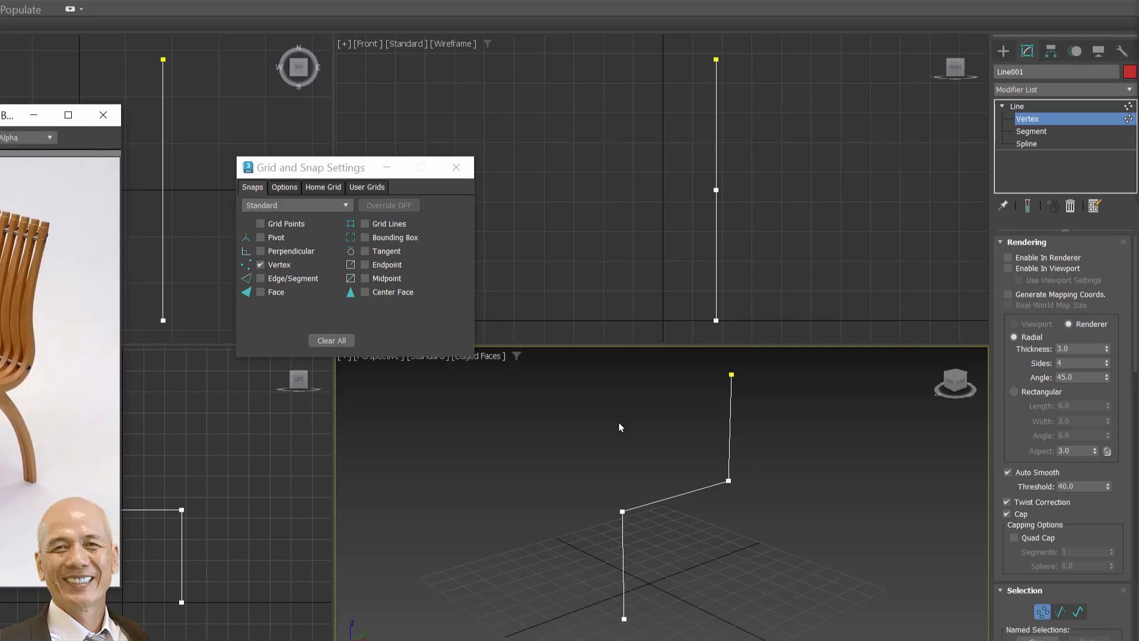
left_click_drag(748, 442, 540, 533)
scroll(1006, 502, "down", 5)
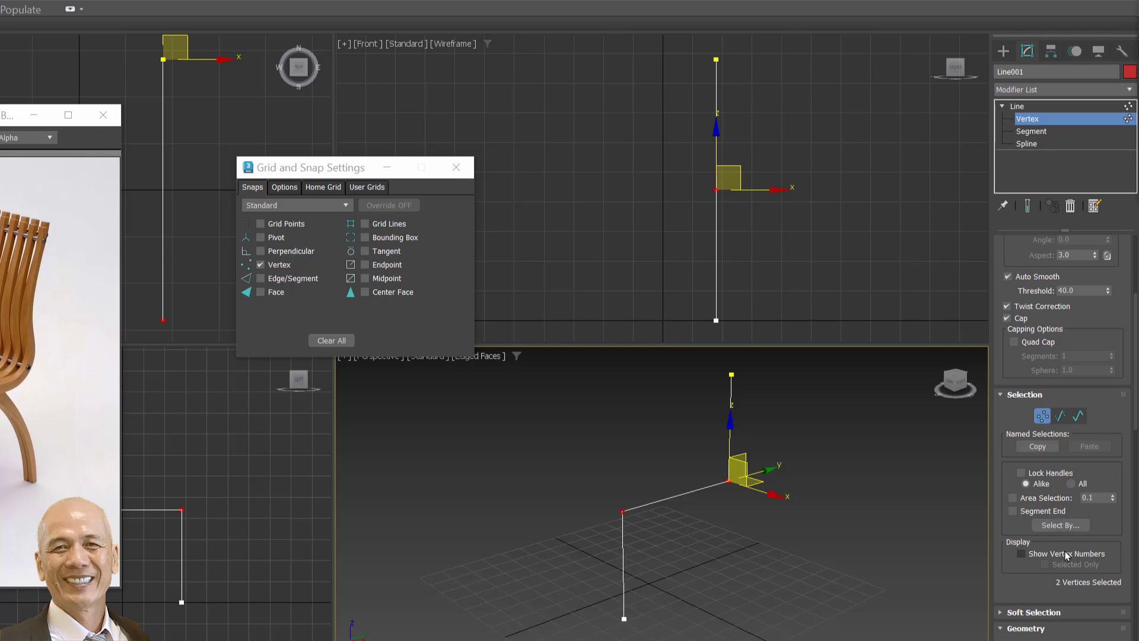
scroll(1067, 555, "down", 5)
scroll(1066, 564, "down", 5)
scroll(1068, 569, "down", 5)
left_click_drag(1117, 335, 1115, 332)
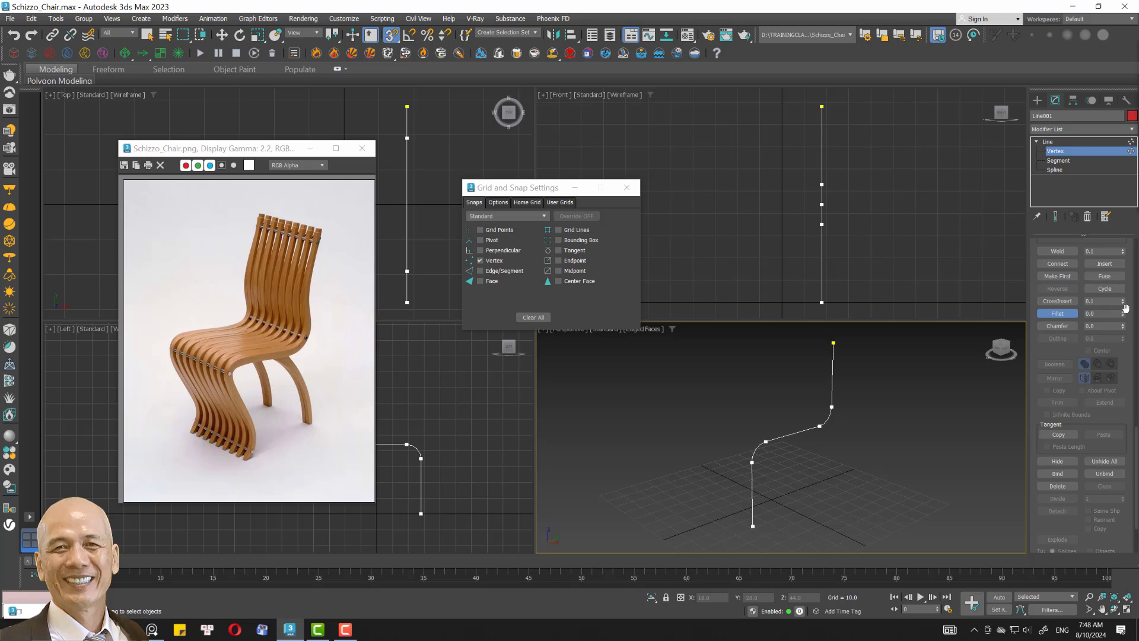
Select all of Line001's segments and adjust its interpolation steps.
left_click(1058, 160)
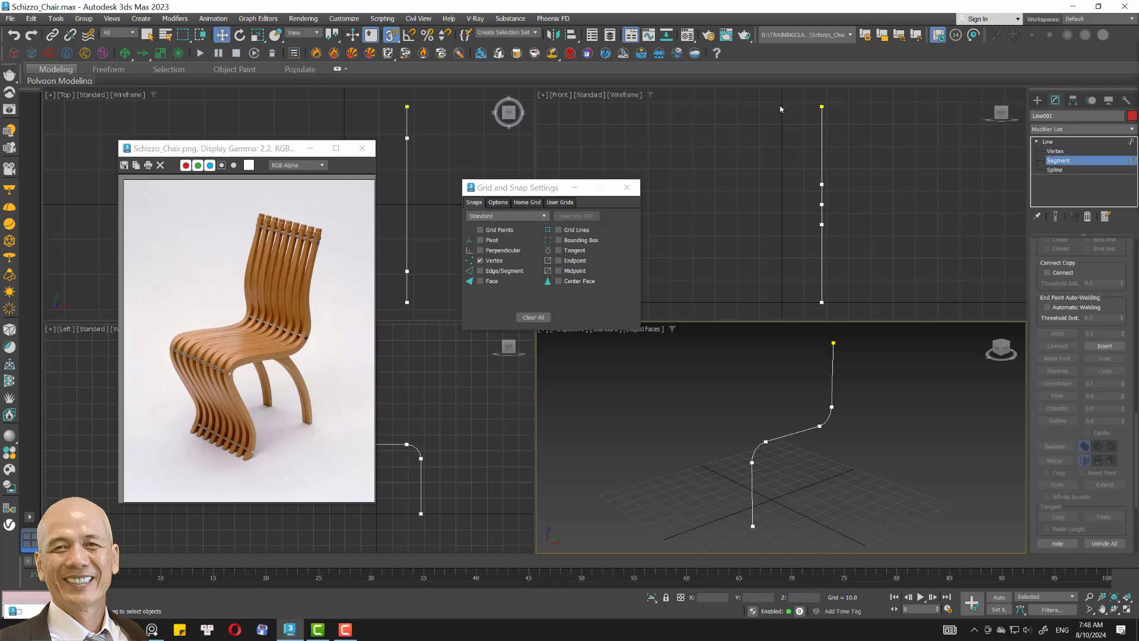
key("ctrl+a")
key("w")
scroll(1129, 514, "down", 2)
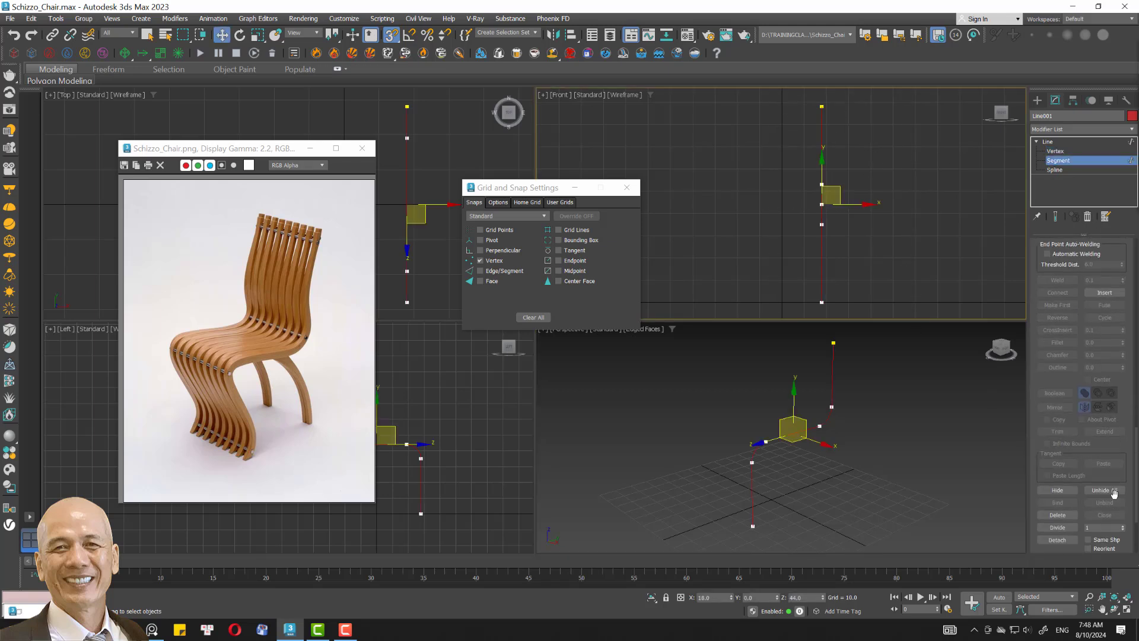
scroll(1068, 514, "down", 2)
left_click(912, 516)
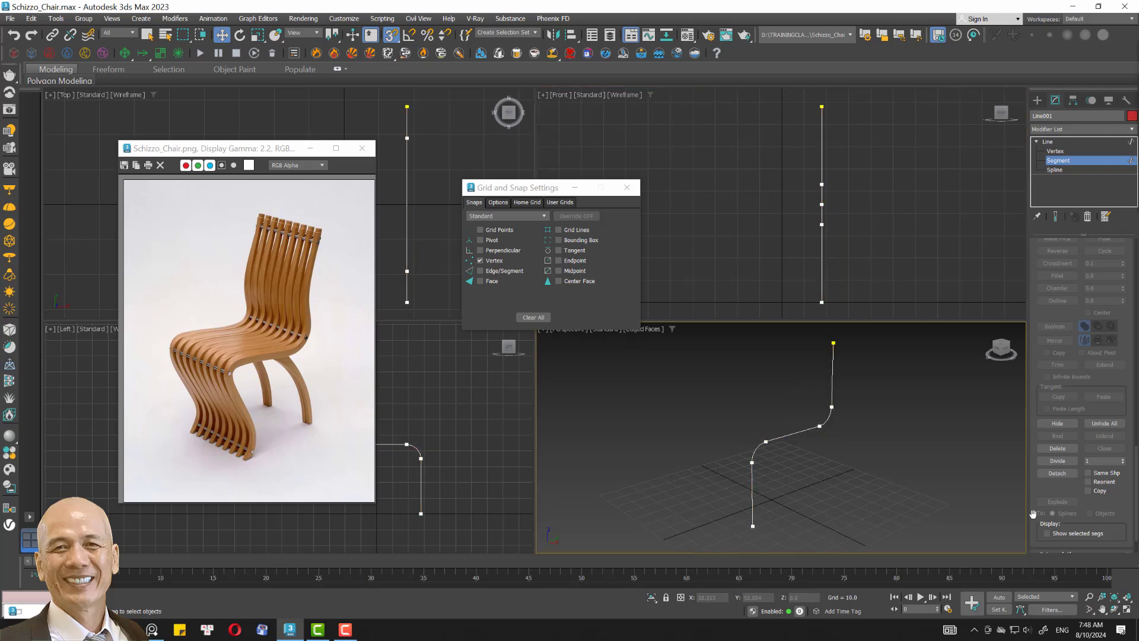
scroll(1063, 512, "down", 2)
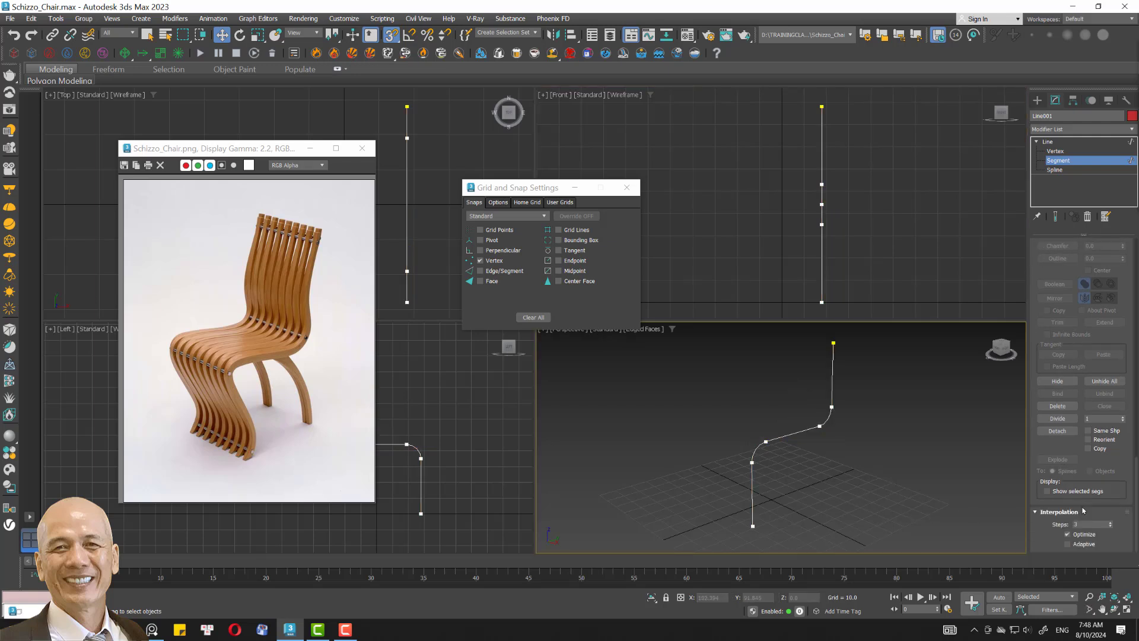
right_click(1109, 524)
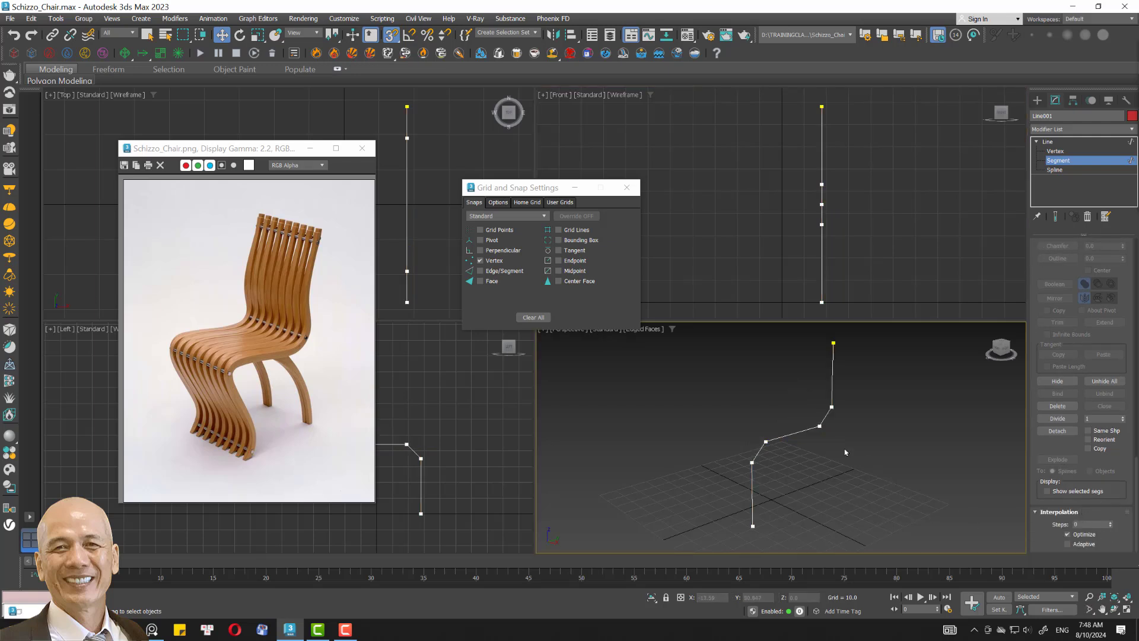
left_click(1111, 522)
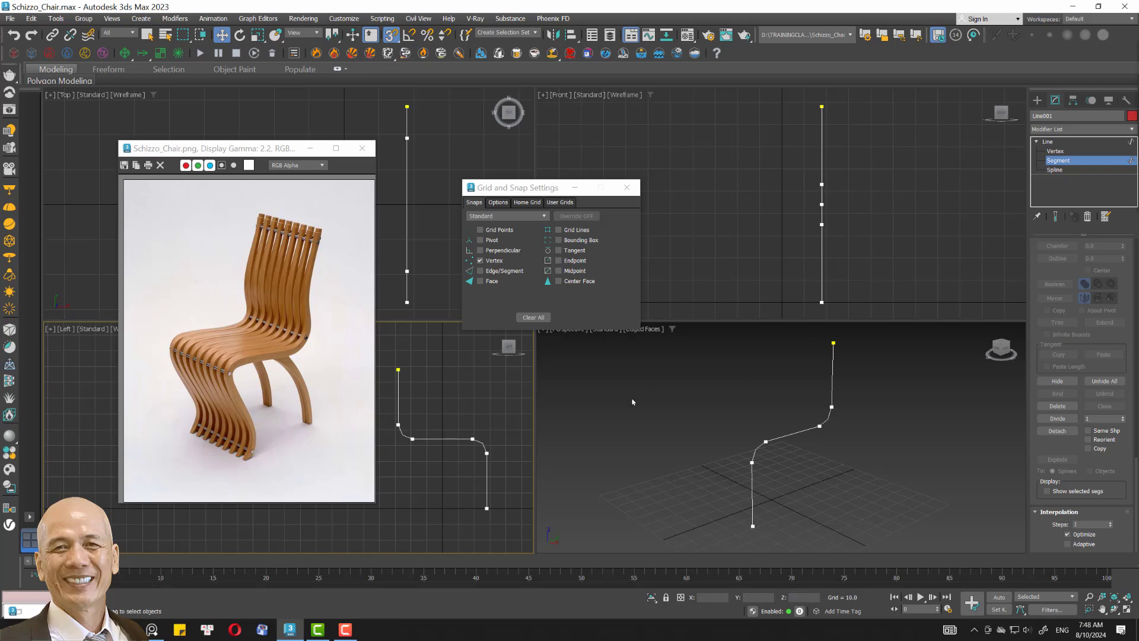
Divide every Line001 segment with a mid vertex and set interpolation steps to 0.
left_click_drag(532, 509, 533, 510)
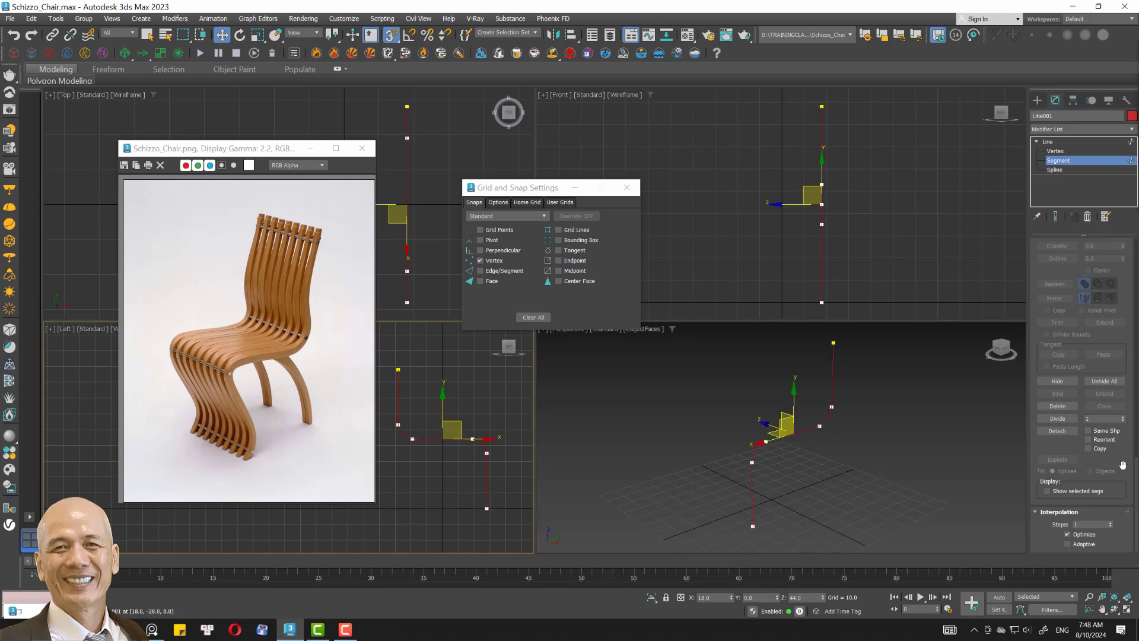
left_click(1050, 422)
left_click(965, 467)
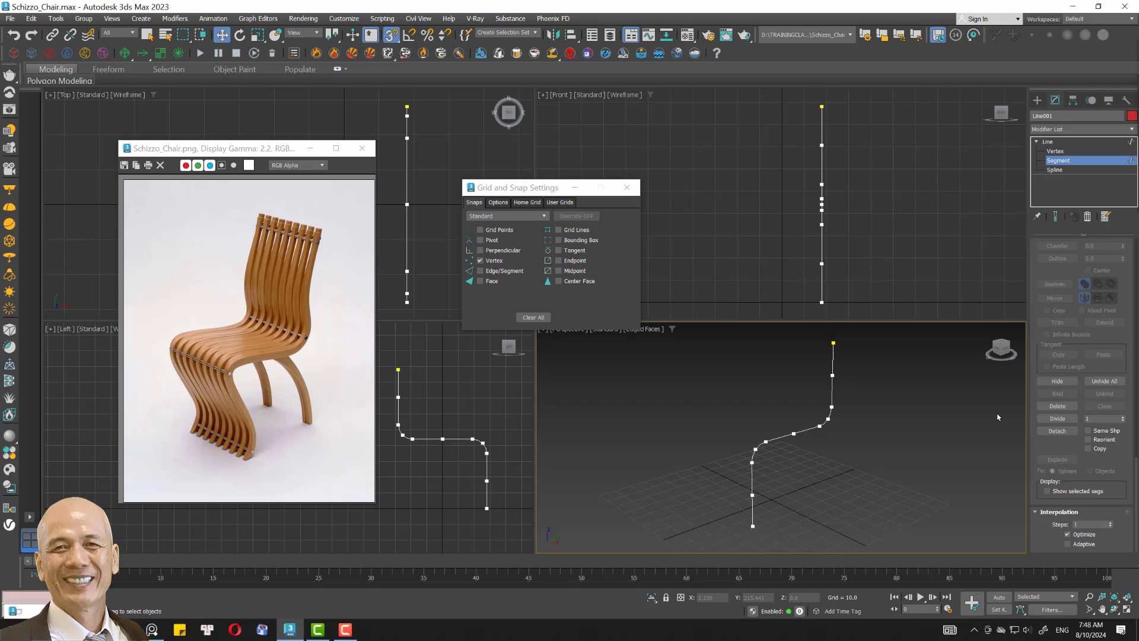
left_click(1110, 527)
In the Left view, nudge the top profile vertex back with snapping off.
left_click(449, 488)
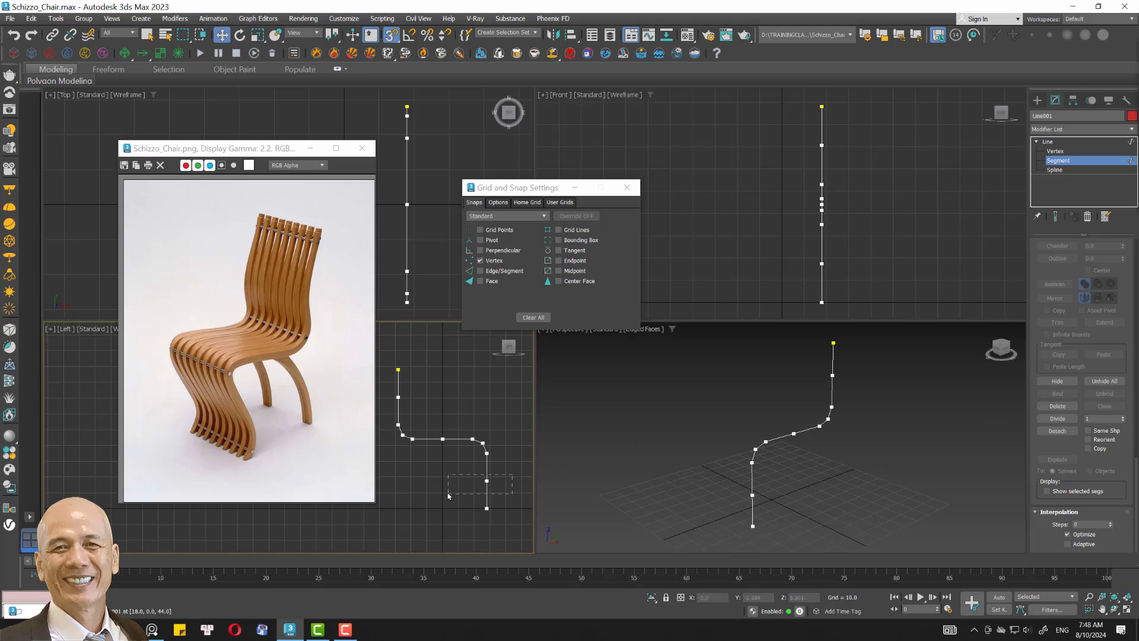
left_click(1046, 152)
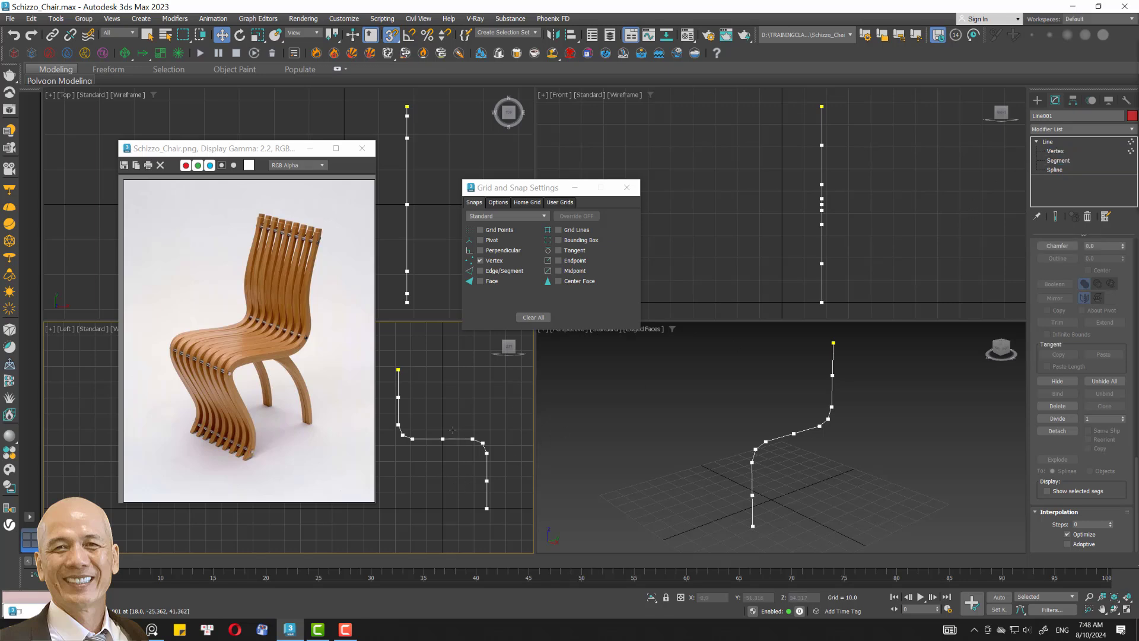
left_click_drag(432, 357, 379, 374)
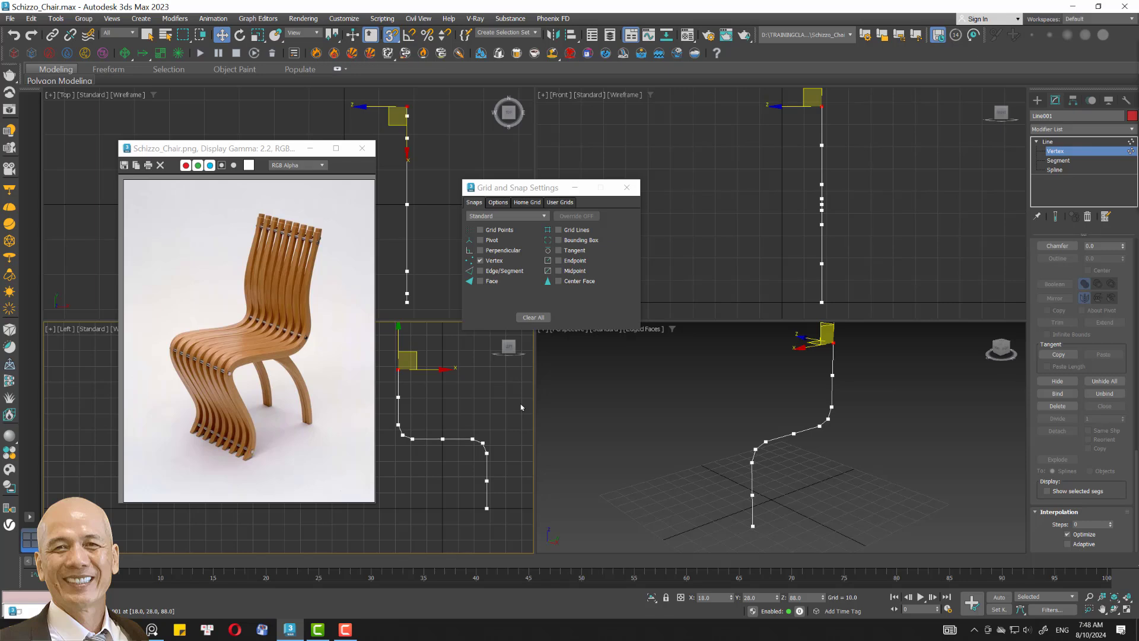
key("s")
left_click_drag(439, 371, 431, 371)
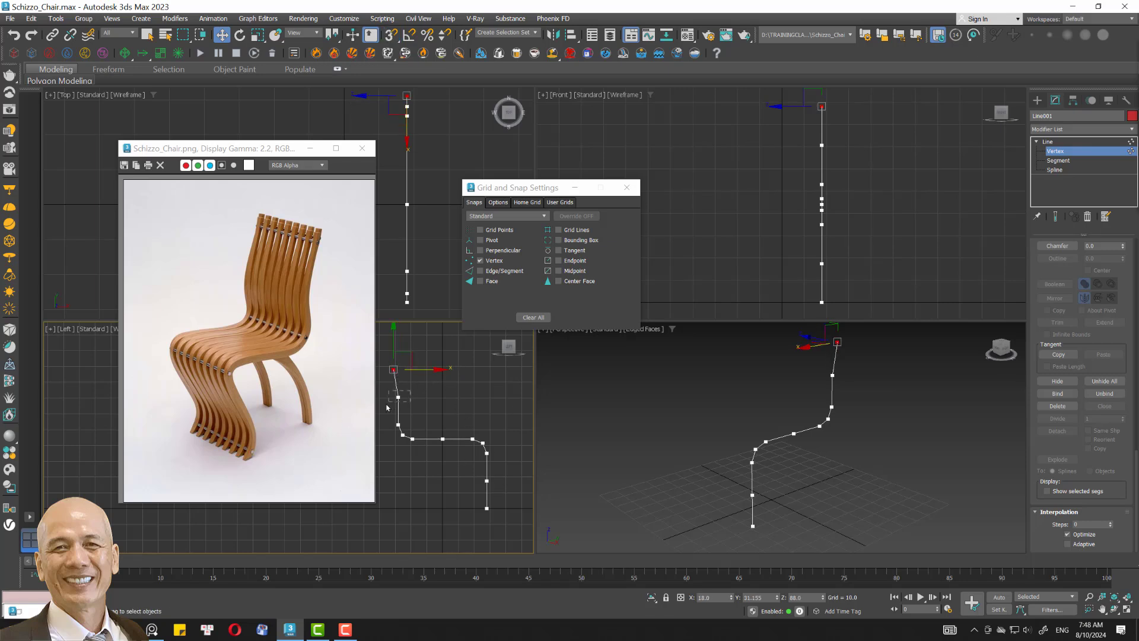
left_click_drag(387, 407, 388, 406)
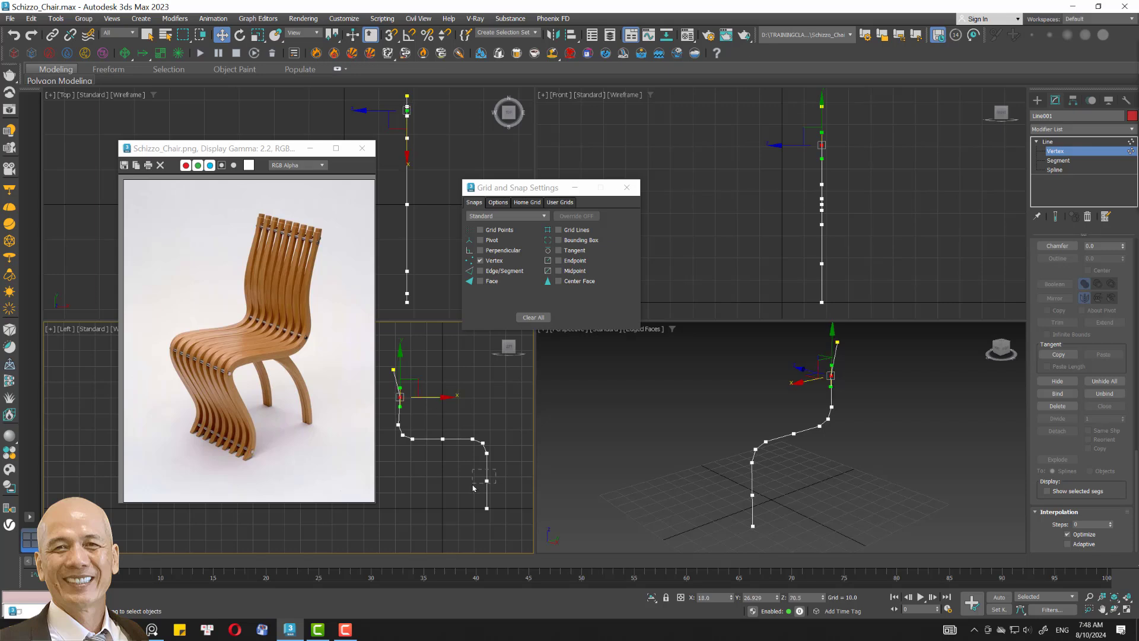
left_click_drag(473, 488, 509, 481)
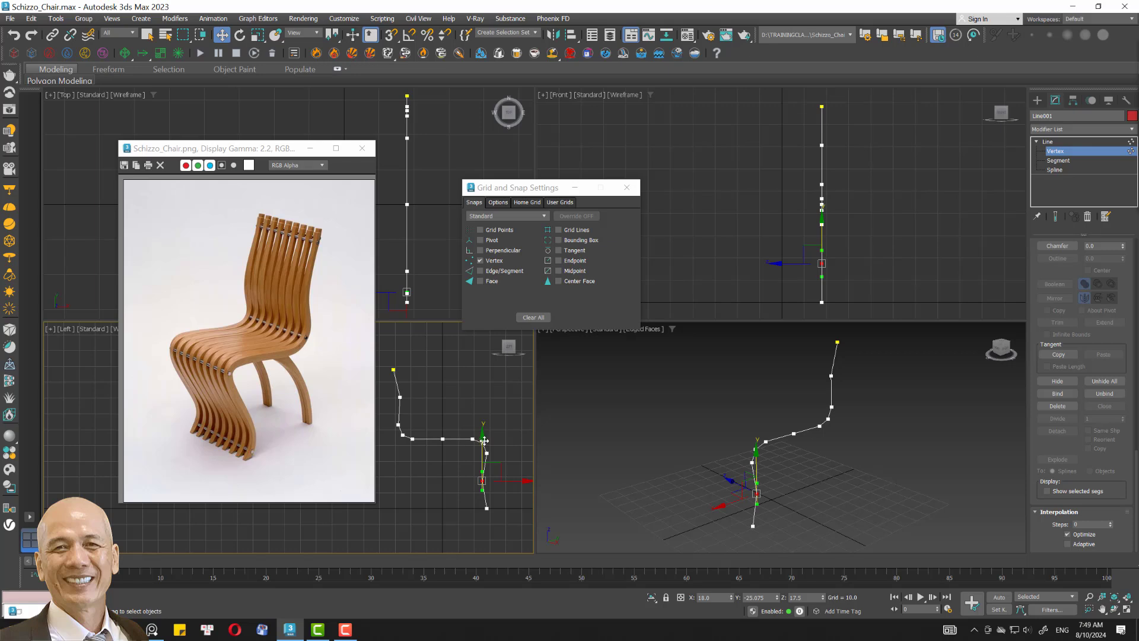
left_click(555, 415)
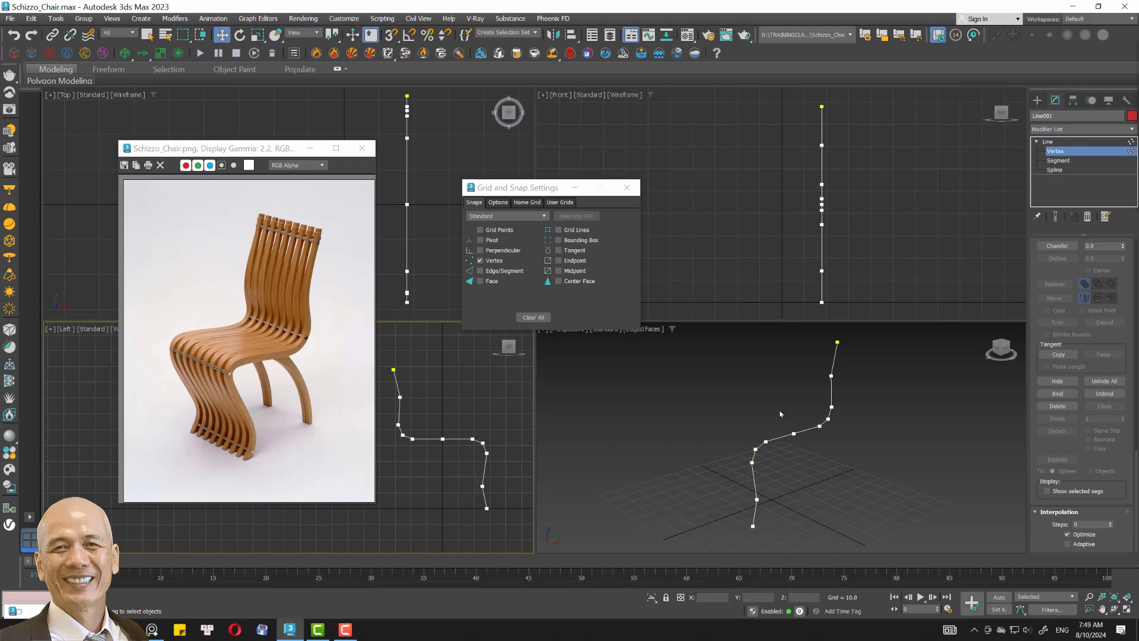
Close the Grid and Snap Settings window.
middle_click_drag(780, 414, 763, 420)
scroll(763, 419, "down", 3)
scroll(766, 418, "down", 2)
scroll(765, 418, "down", 2)
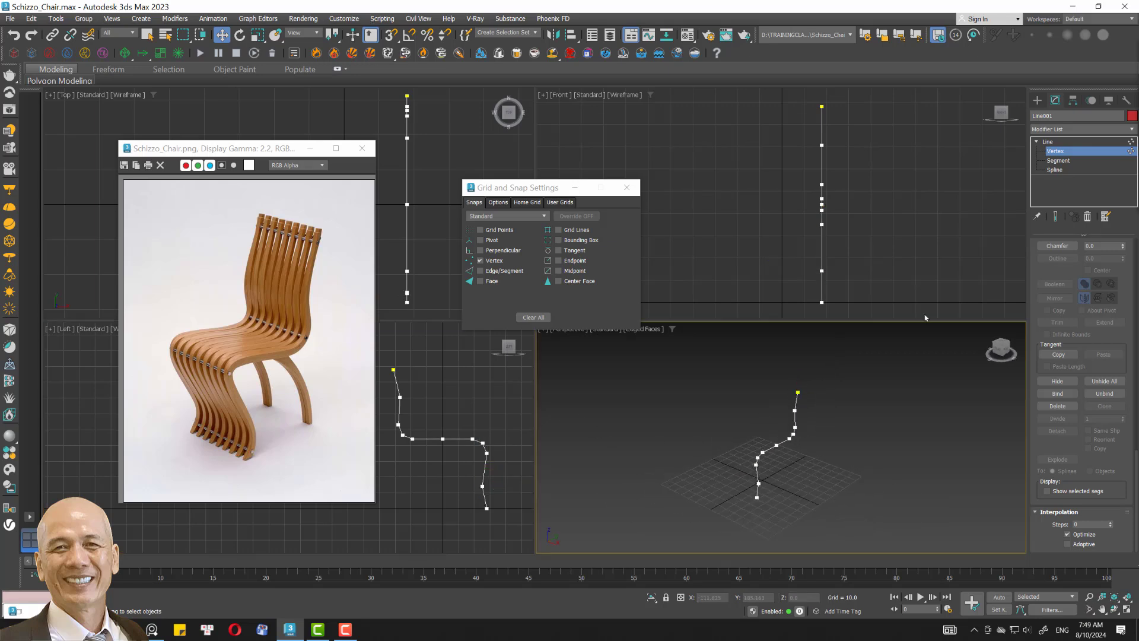
left_click(627, 188)
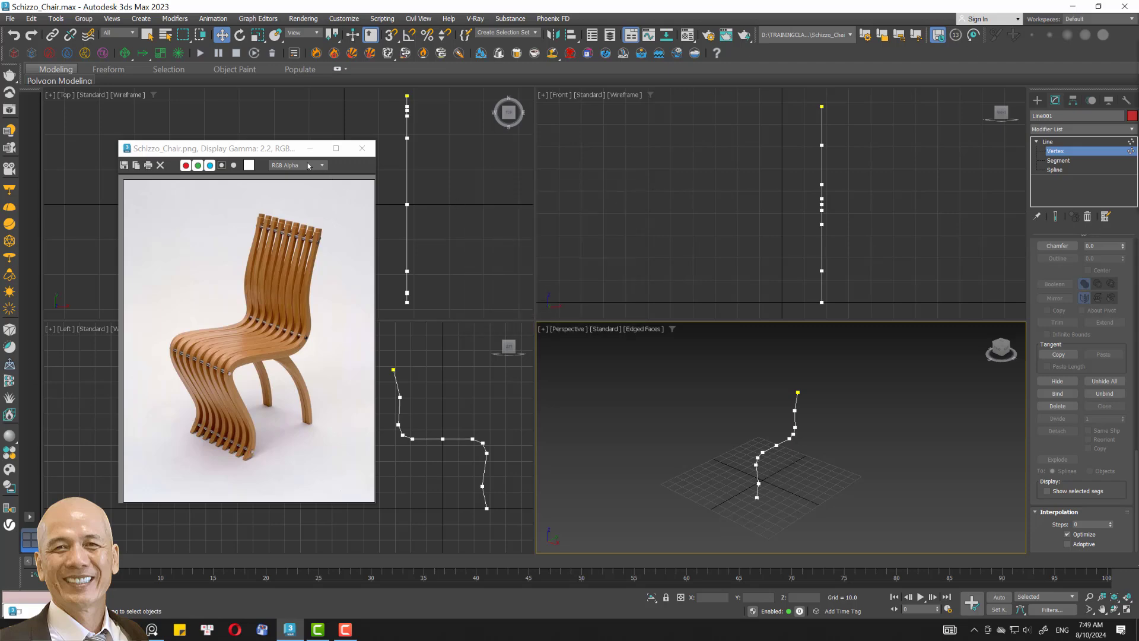
Open the Workspaces list and move the reference photo window left.
left_click_drag(238, 148, 203, 186)
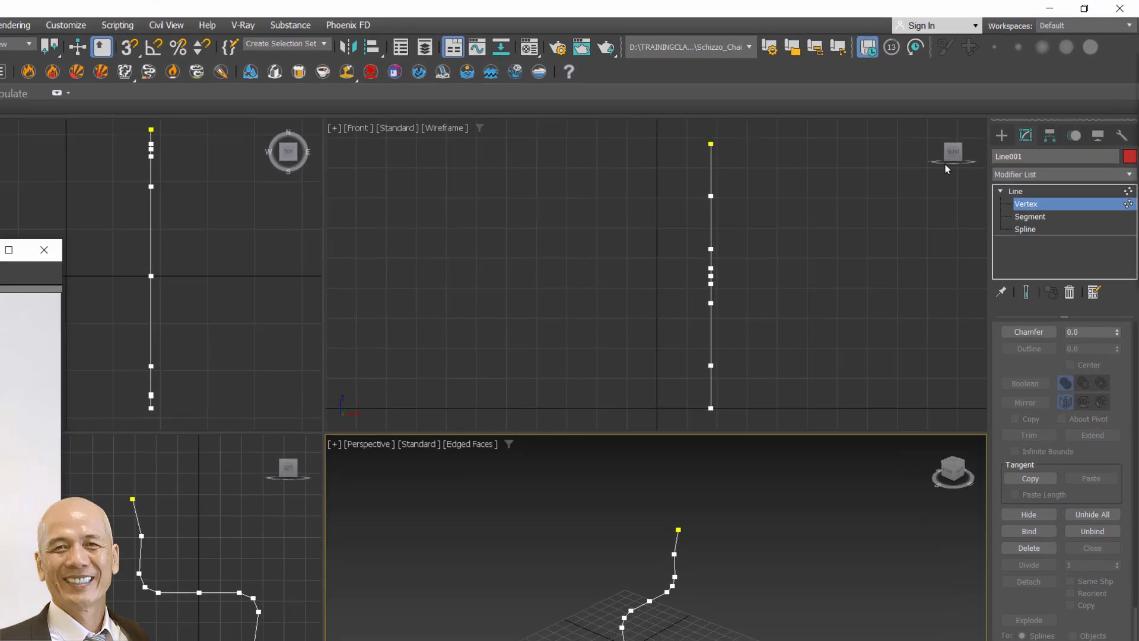
left_click(1085, 25)
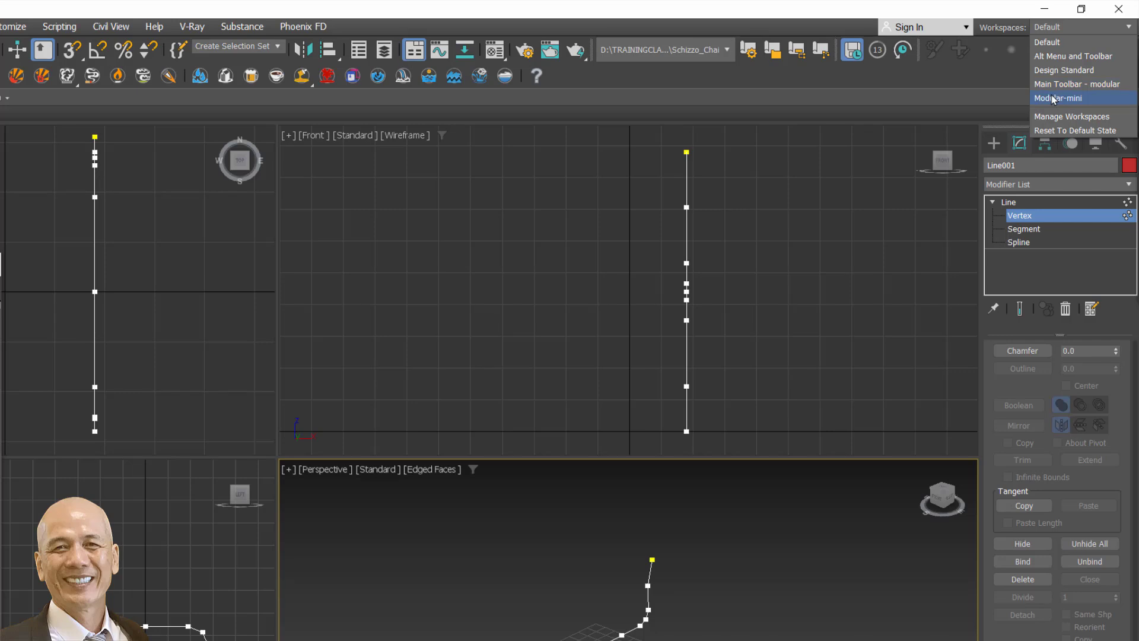
key("Escape")
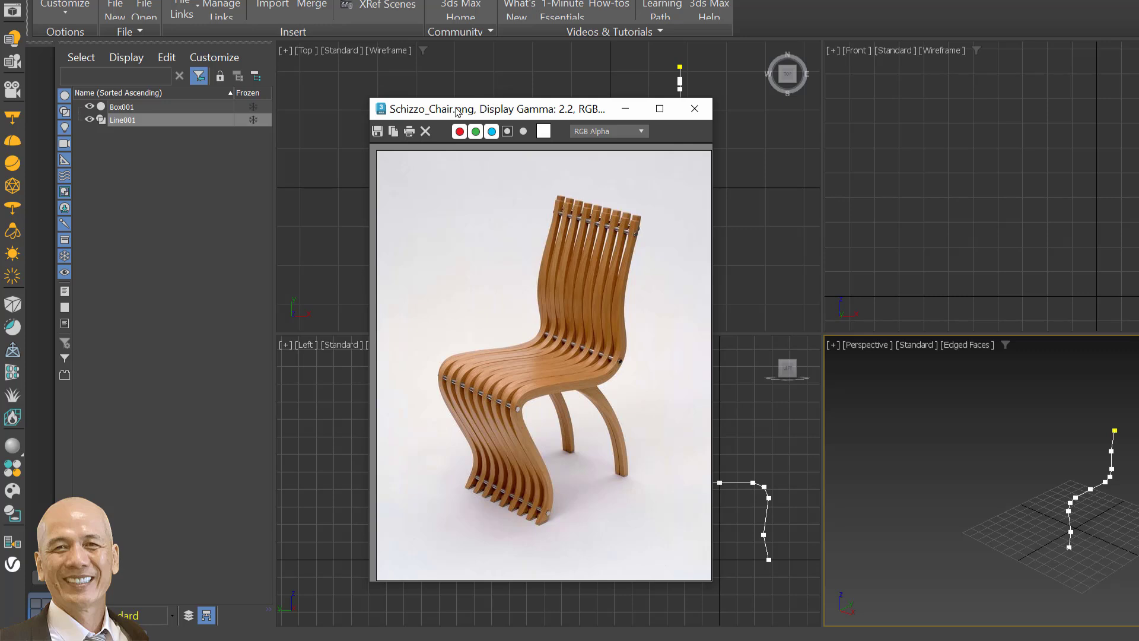
left_click_drag(492, 101, 442, 114)
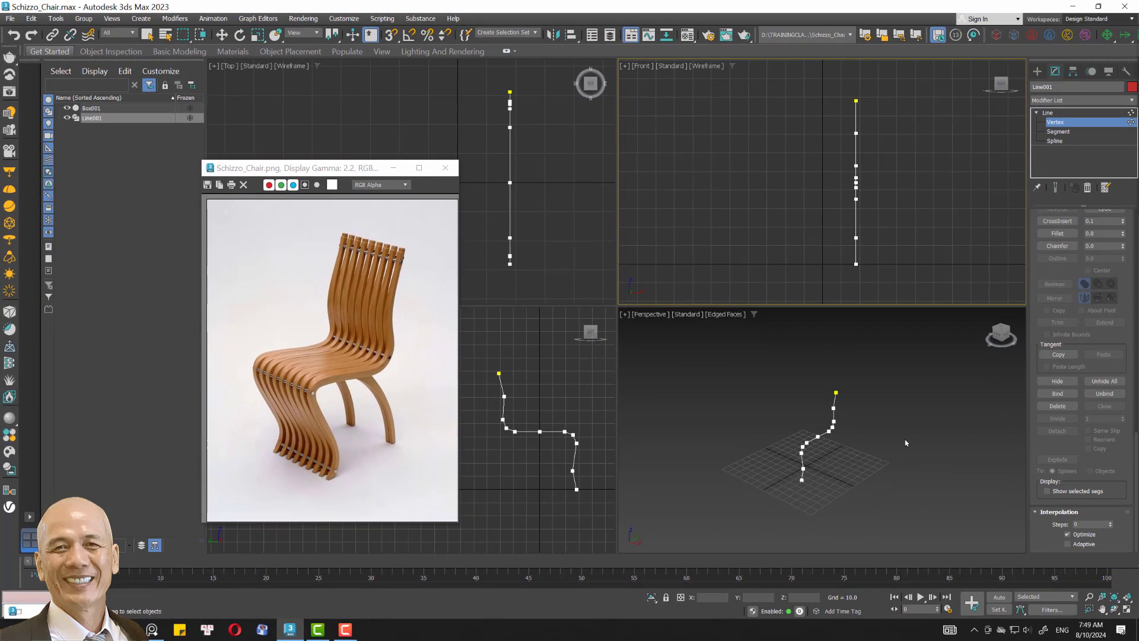
Zoom and pan the Perspective view to centre the Line001 profile.
scroll(906, 442, "up", 2)
scroll(861, 442, "up", 2)
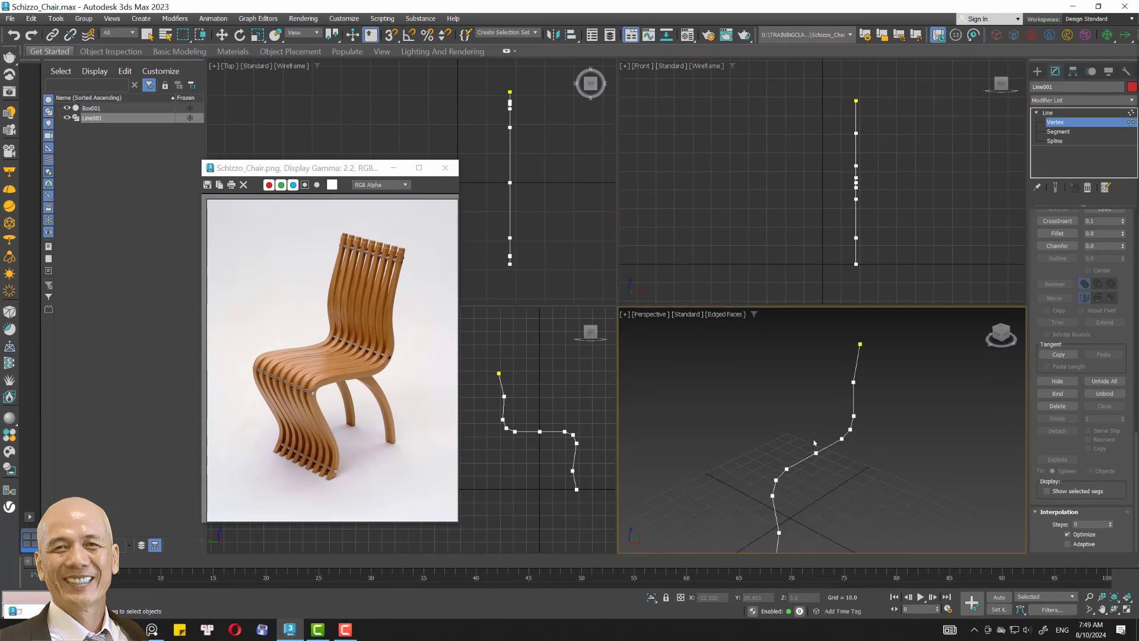
scroll(803, 444, "up", 2)
scroll(798, 440, "up", 2)
middle_click_drag(798, 441, 797, 396)
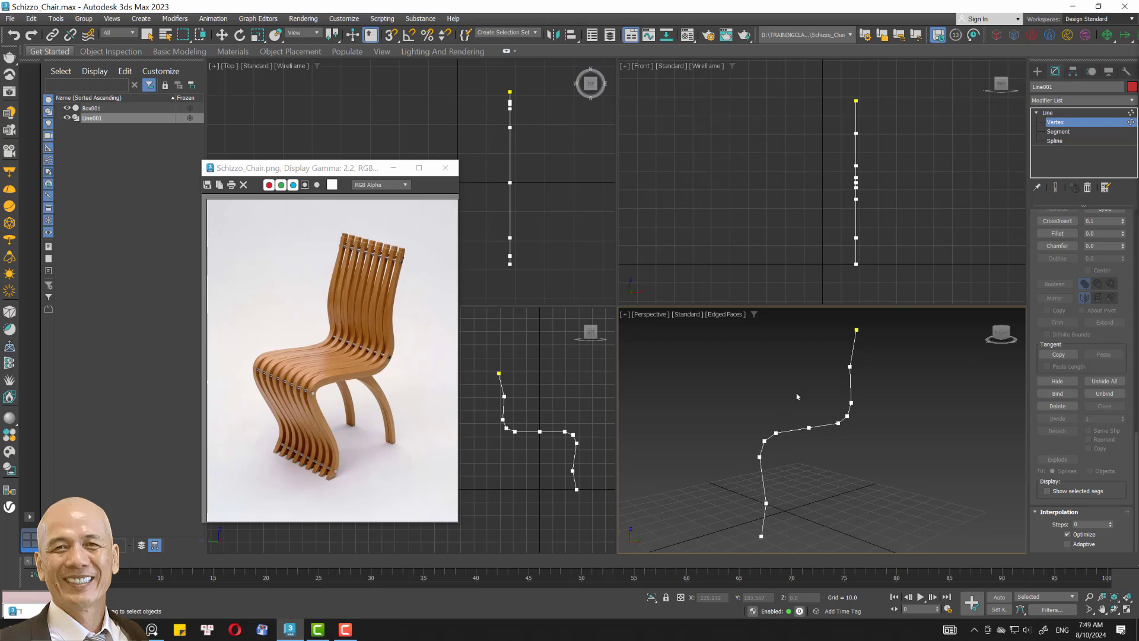
Unhide geometry and set Box001 to Display as Box.
left_click(1048, 113)
left_click(1108, 71)
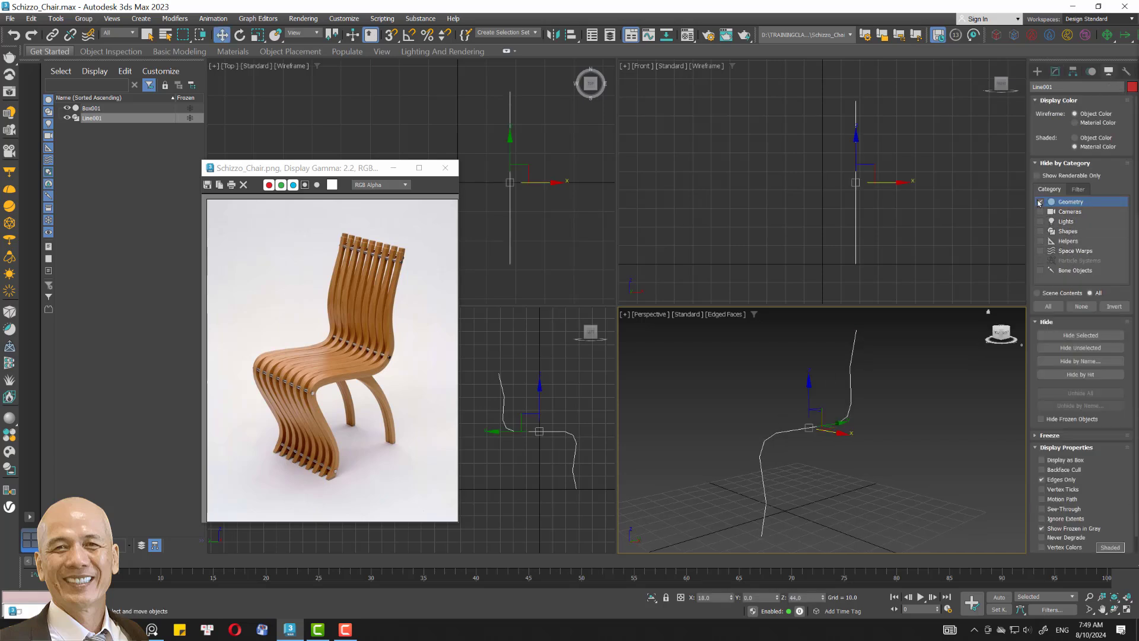
left_click(1040, 202)
left_click(783, 357)
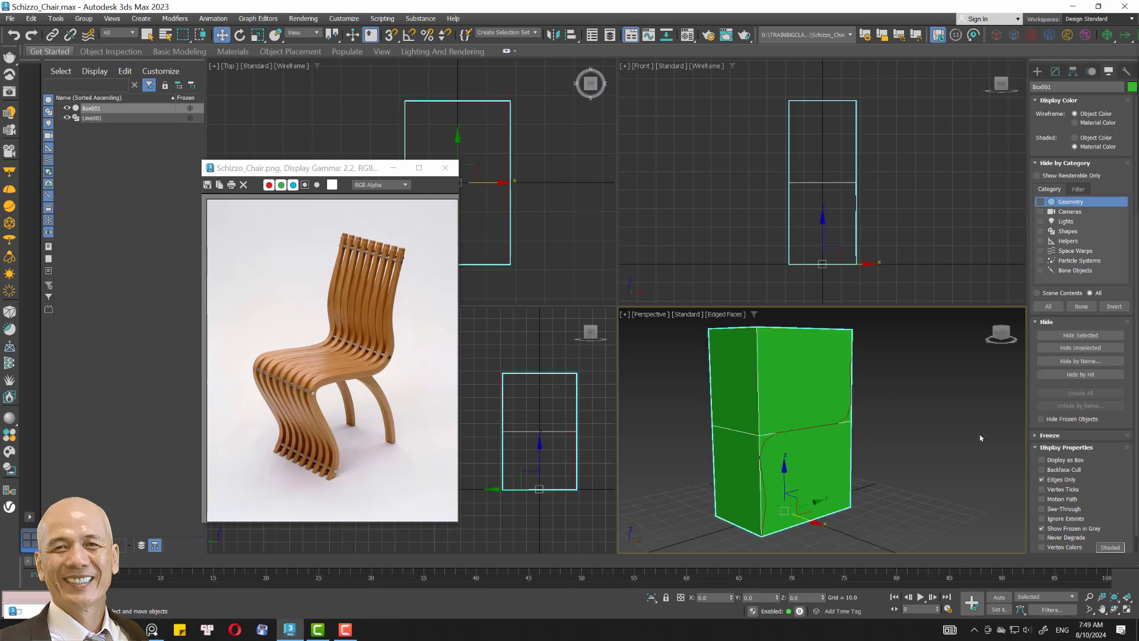
left_click(1041, 460)
Select Line001 and bring up its Rendering rollout in the Modify panel.
left_click(926, 380)
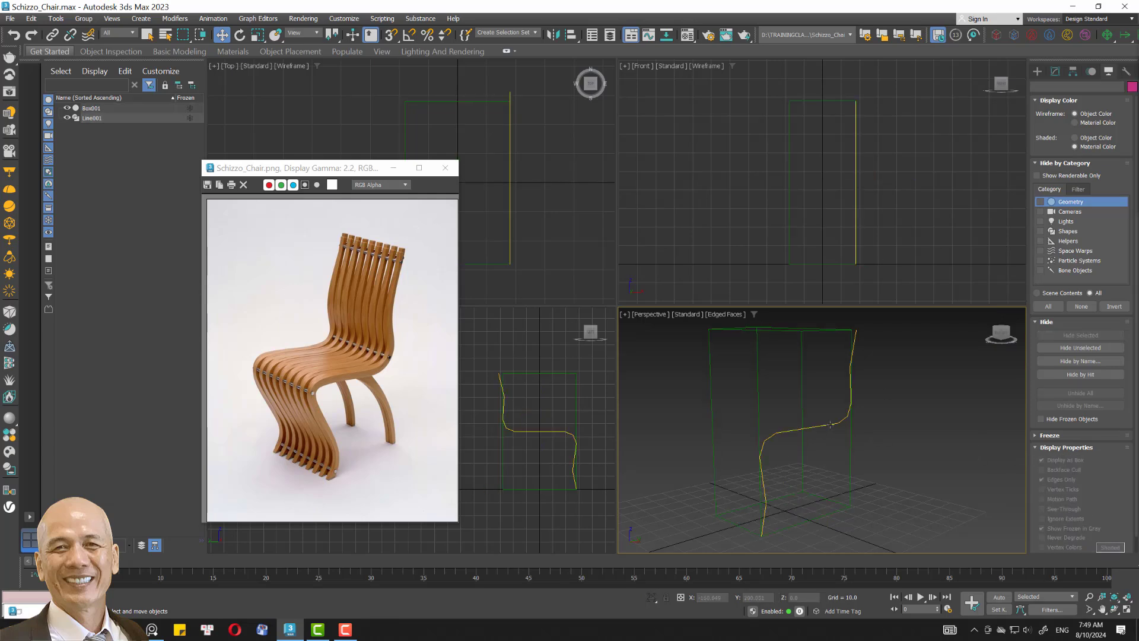
left_click(852, 380)
left_click_drag(302, 171, 196, 178)
left_click(1037, 72)
left_click(1050, 87)
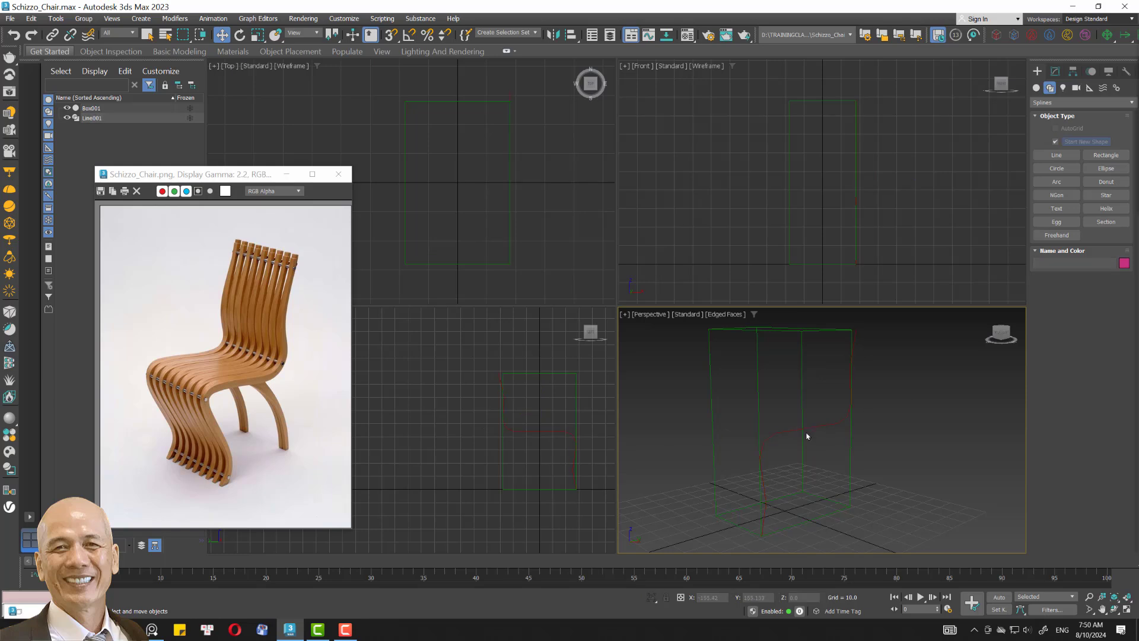
left_click(1056, 71)
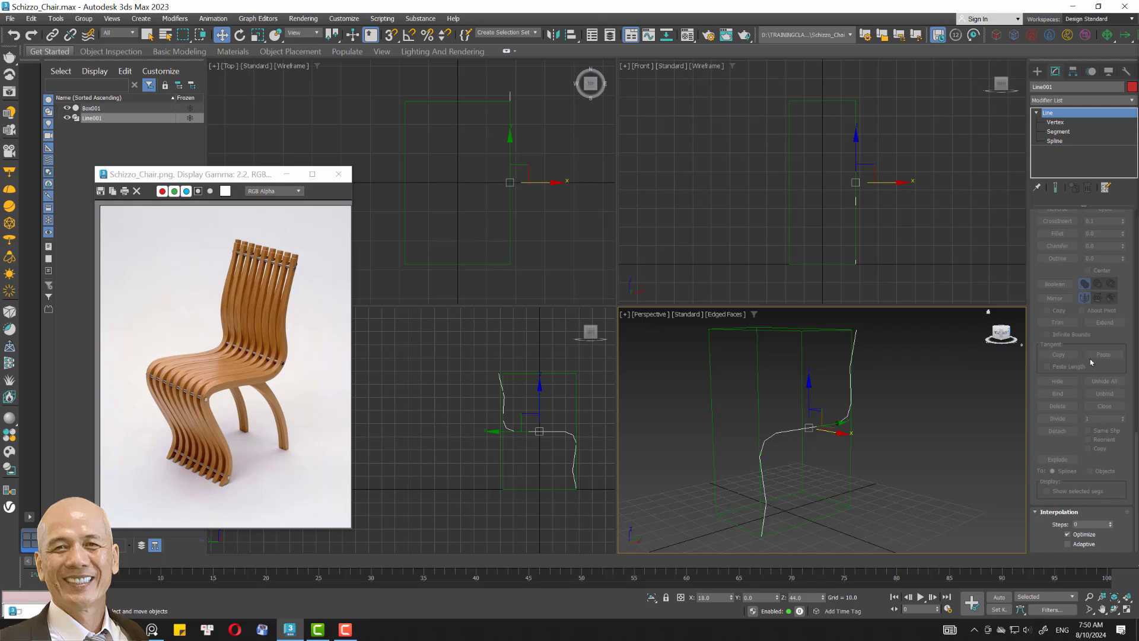
scroll(1093, 362, "up", 5)
scroll(1094, 364, "up", 5)
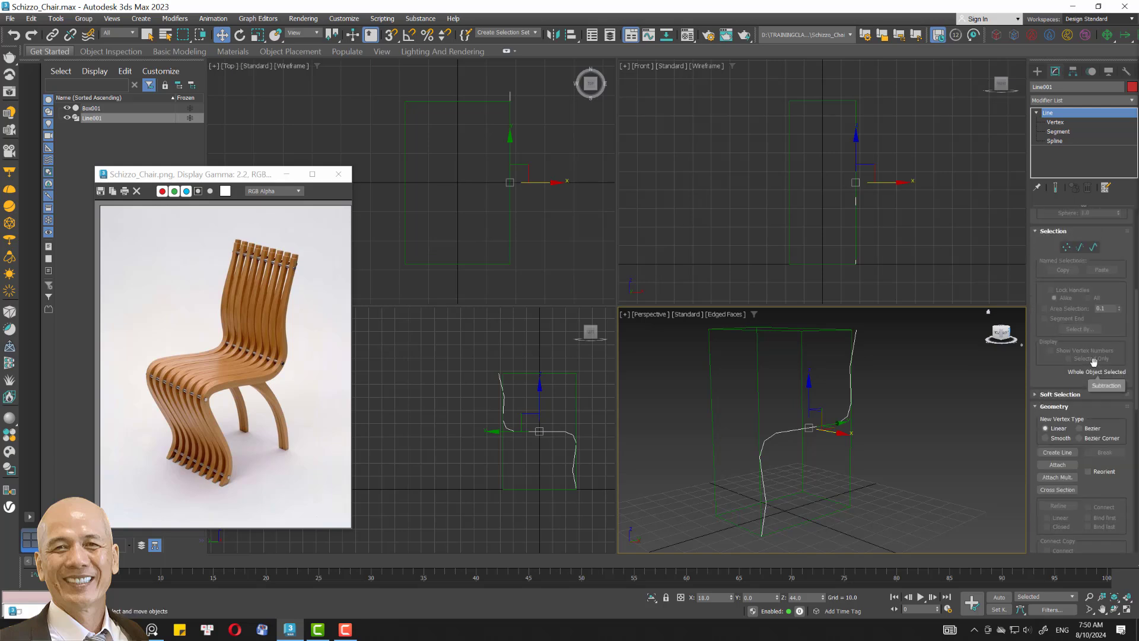
scroll(1096, 367, "up", 5)
scroll(1095, 367, "up", 3)
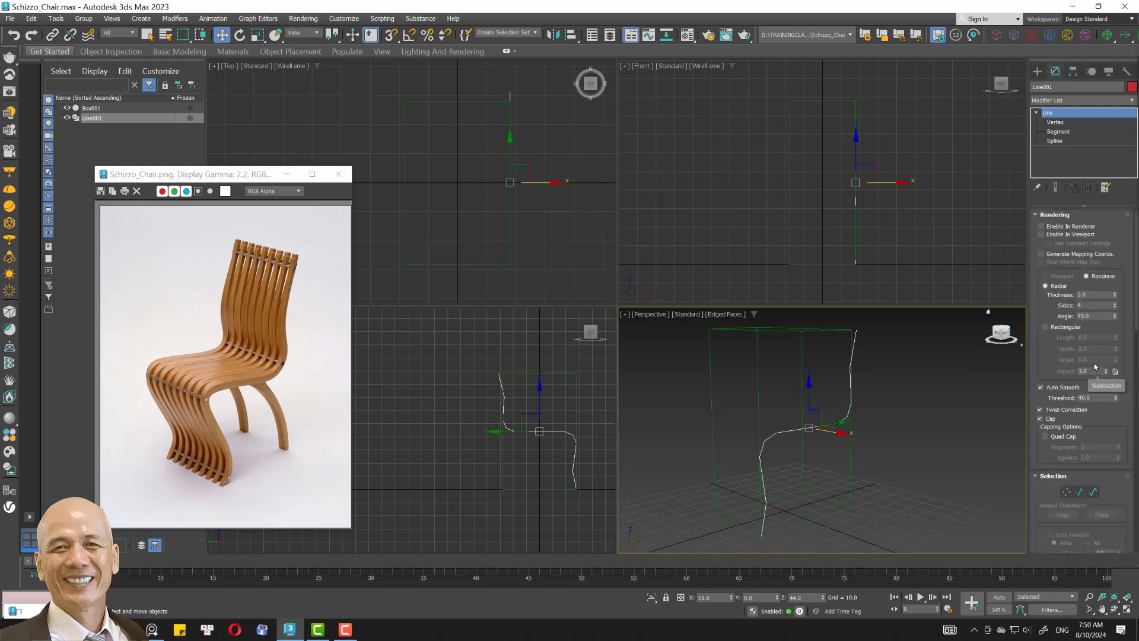
Show Line001 in viewports as a 3.0-thick, 4-sided tube.
left_click(1041, 235)
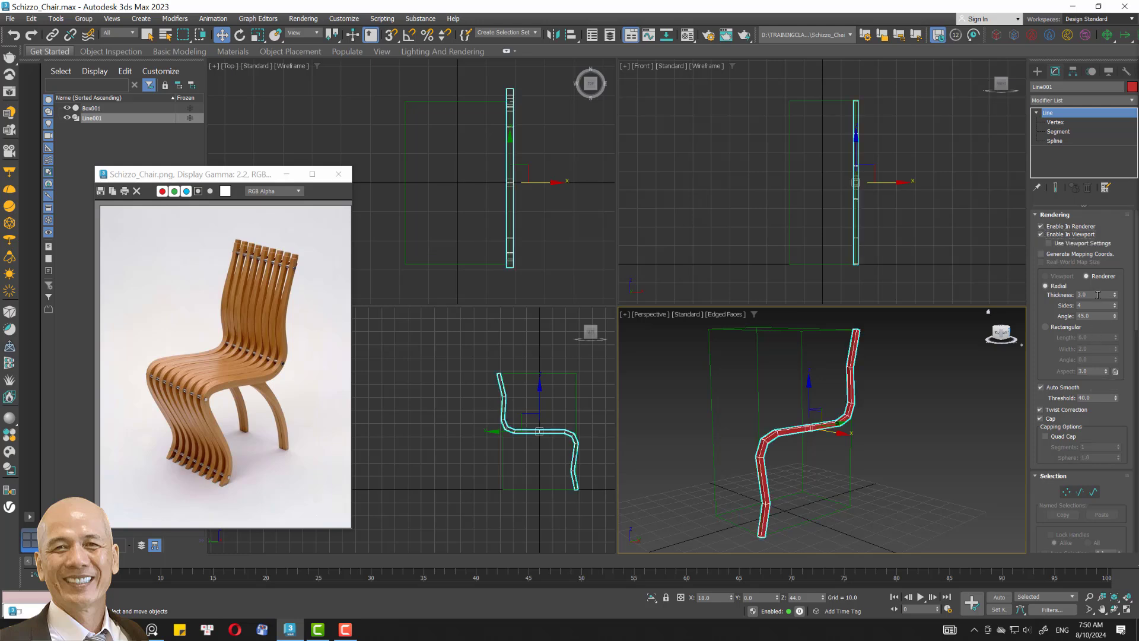
double_click(1093, 305)
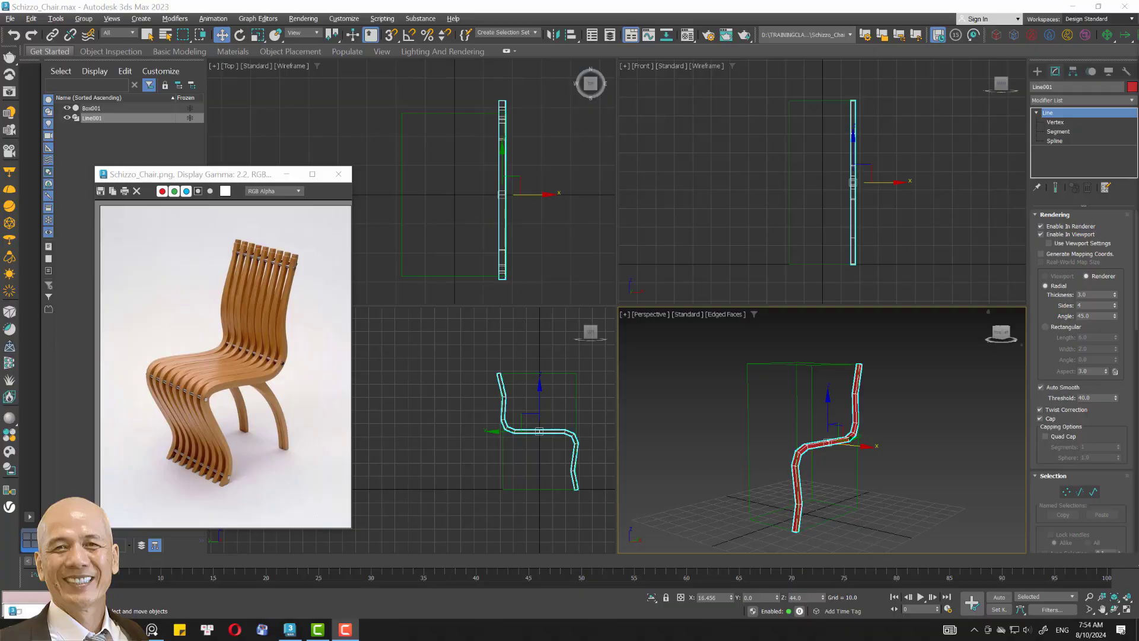
left_click(965, 443)
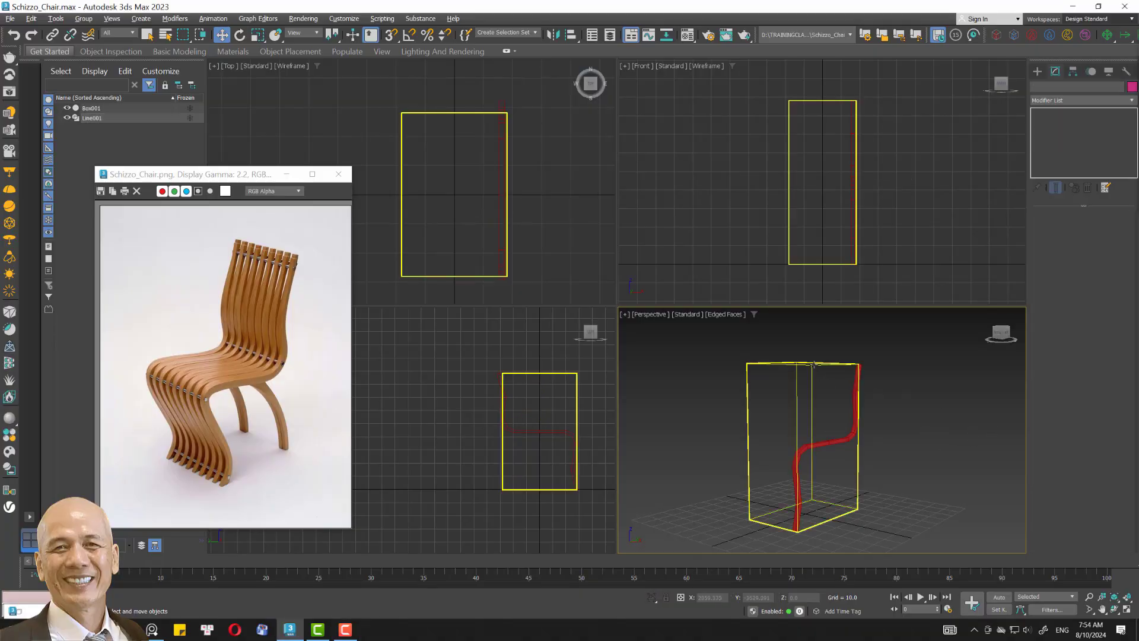
Select Box001 and orbit the Perspective view to look from above.
left_click(830, 387)
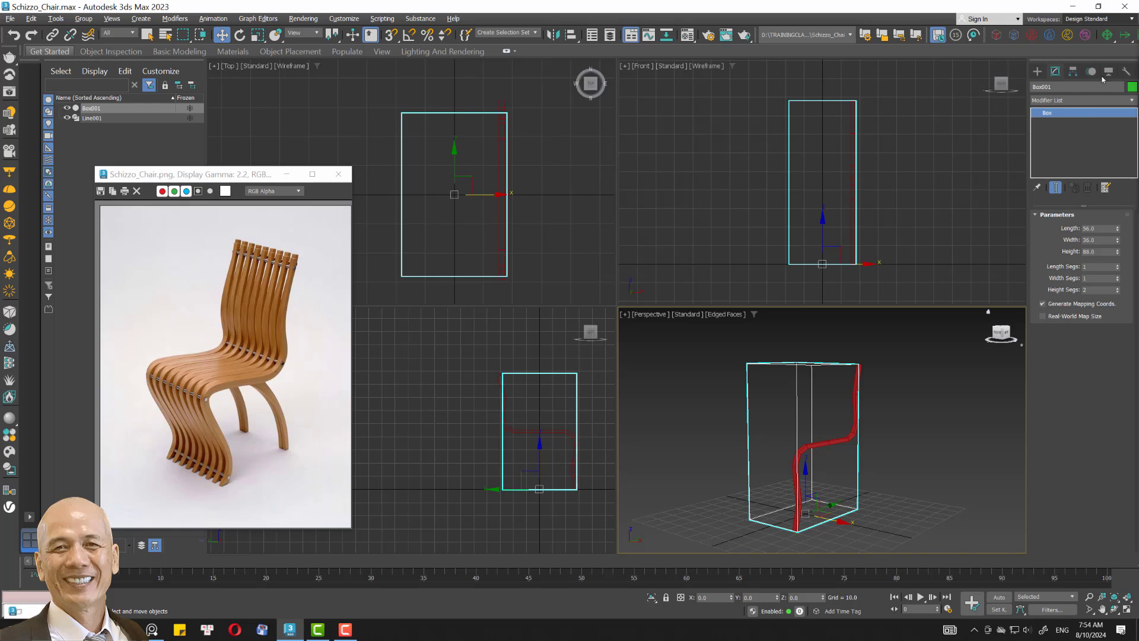
left_click(1108, 71)
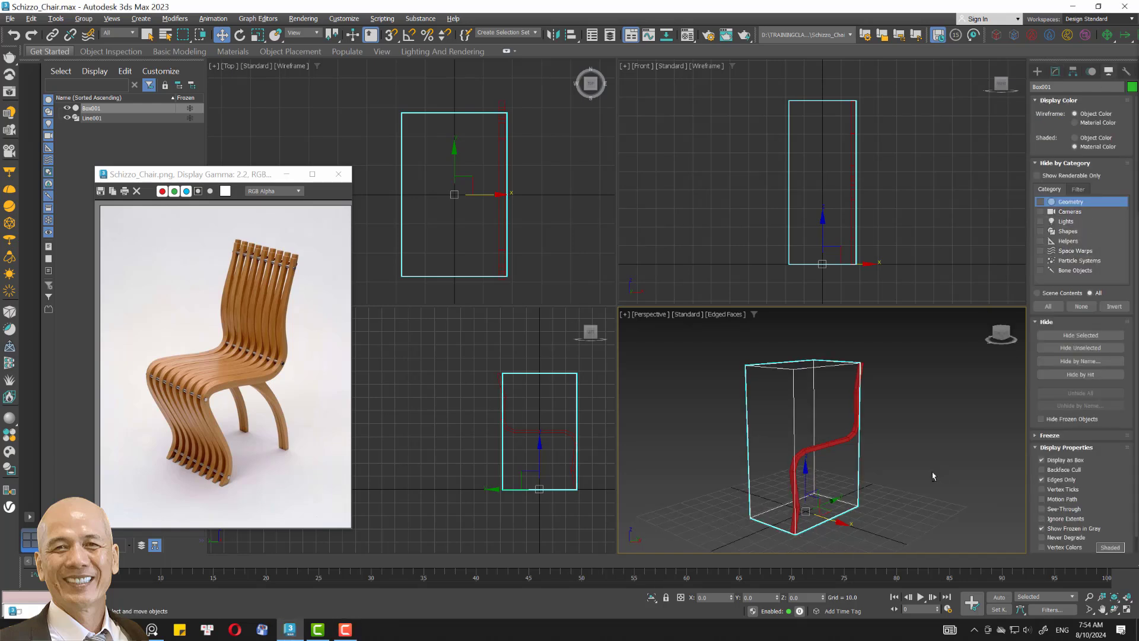
middle_click_drag(931, 472, 901, 457, "alt")
left_click(1037, 71)
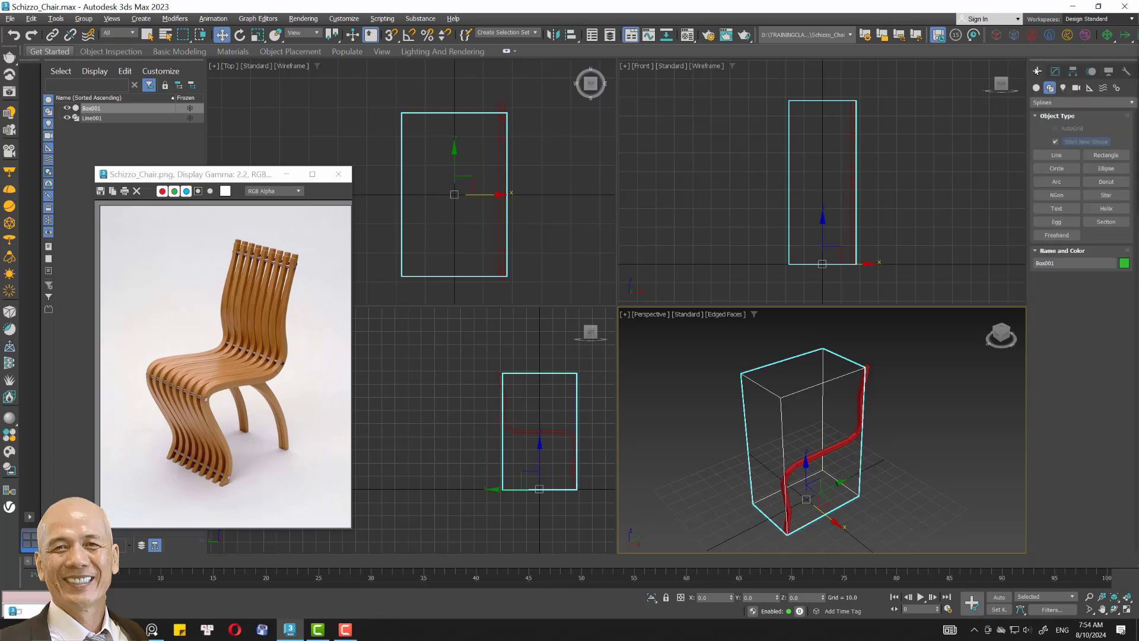
Draw a vertex-snapped line along the box's top edge.
left_click(1057, 155)
key("s")
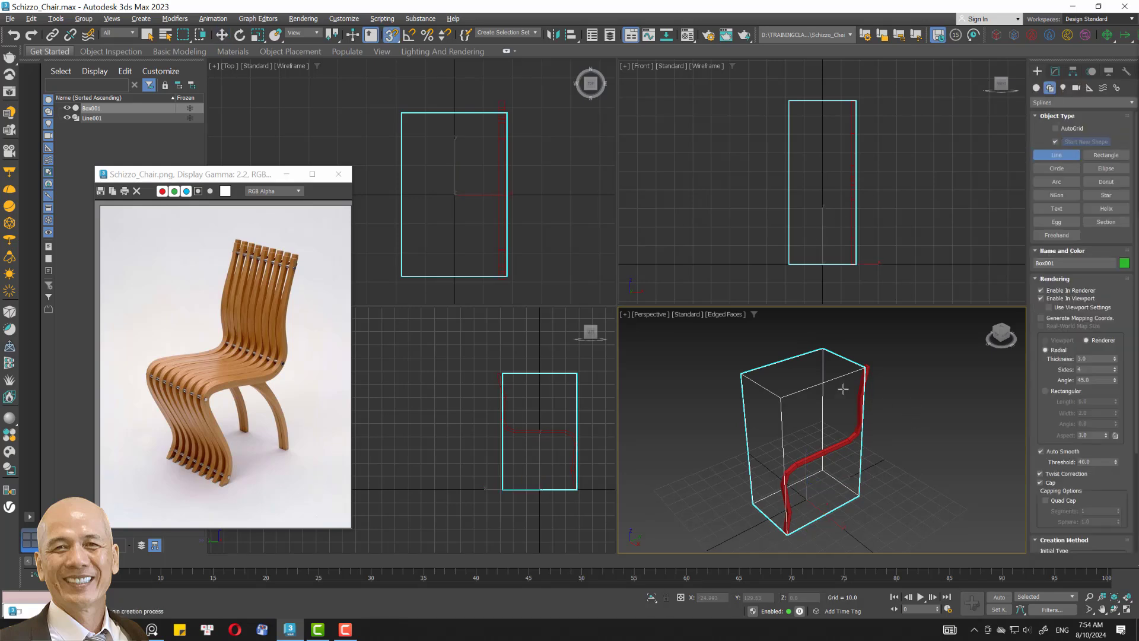
left_click_drag(822, 348, 866, 369)
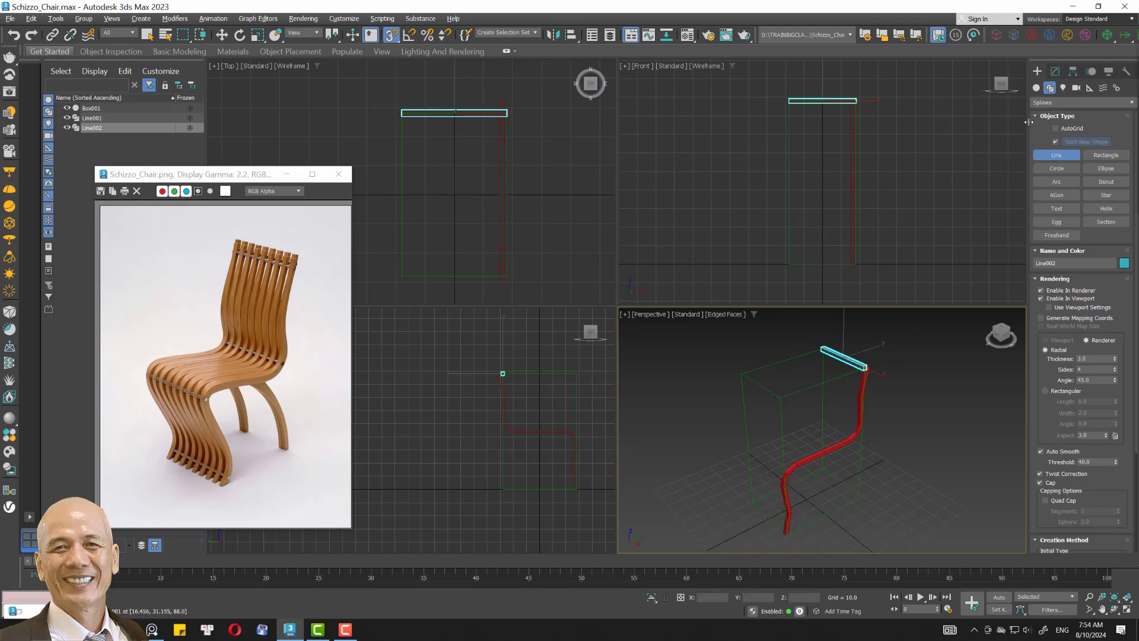
key("w")
Turn off Line002's renderer and viewport display and enter Vertex level.
left_click(1055, 71)
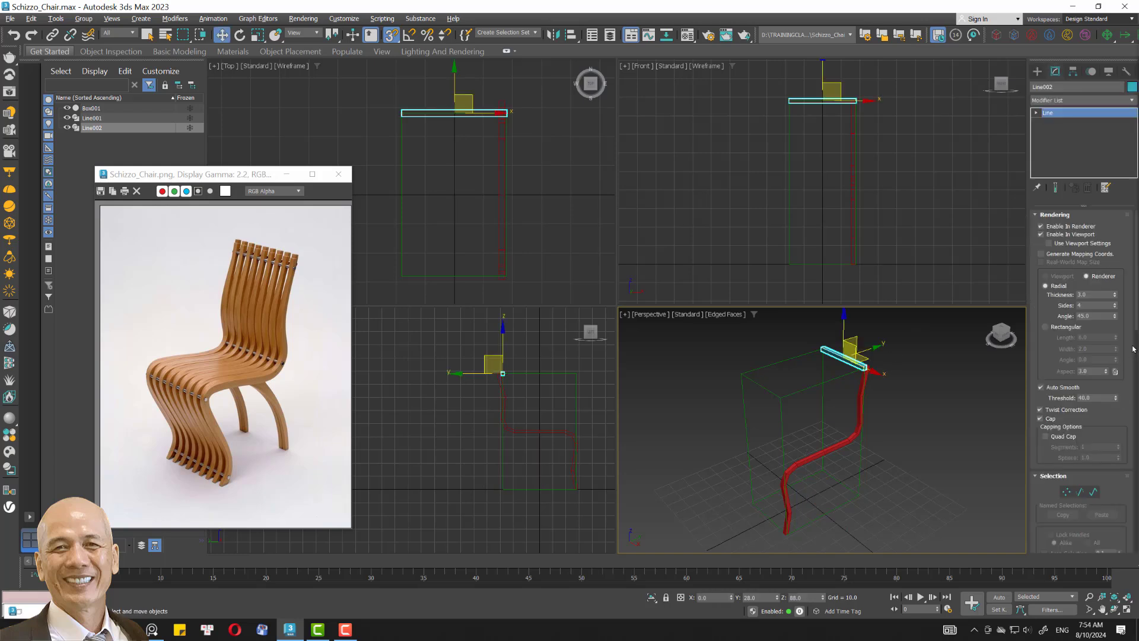
left_click(1041, 235)
left_click(1041, 226)
scroll(880, 346, "up", 3)
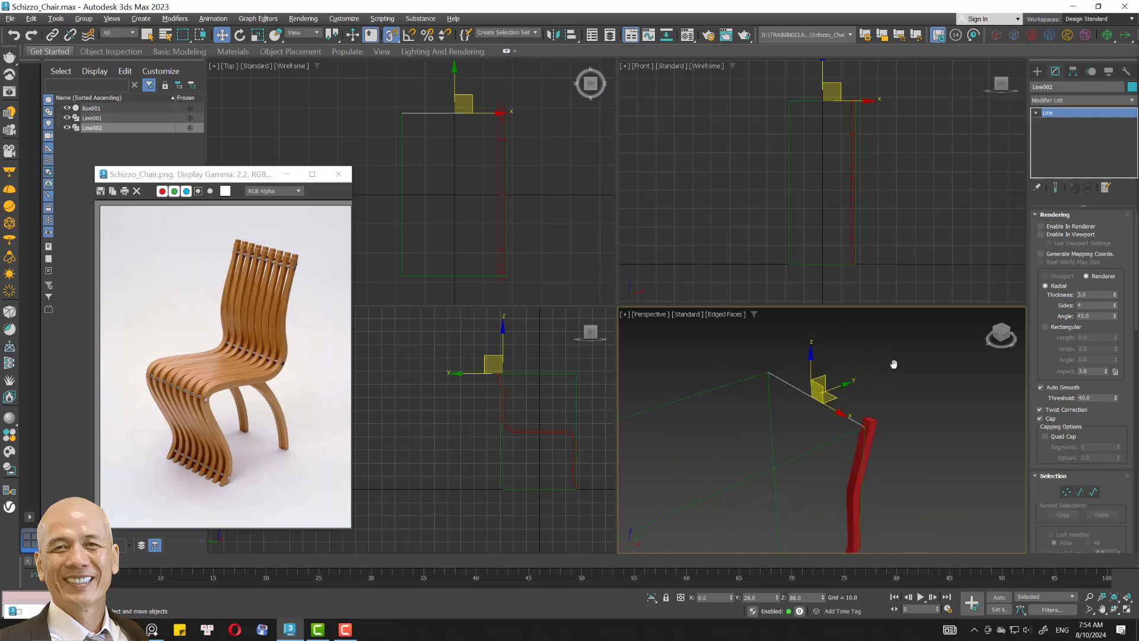
scroll(893, 364, "up", 1)
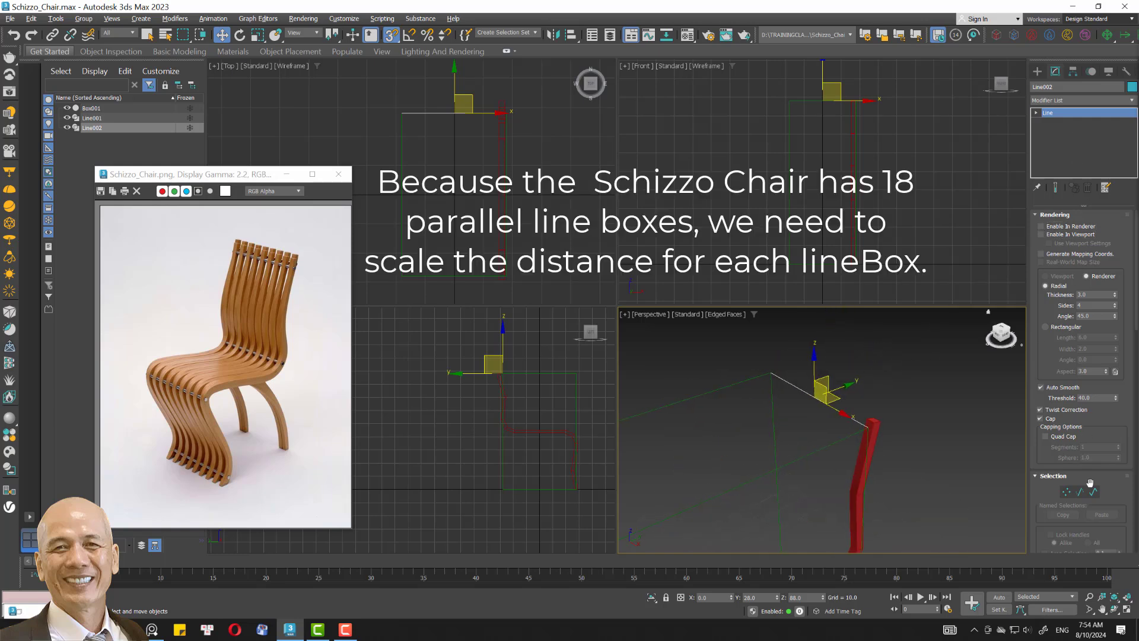
left_click(1067, 491)
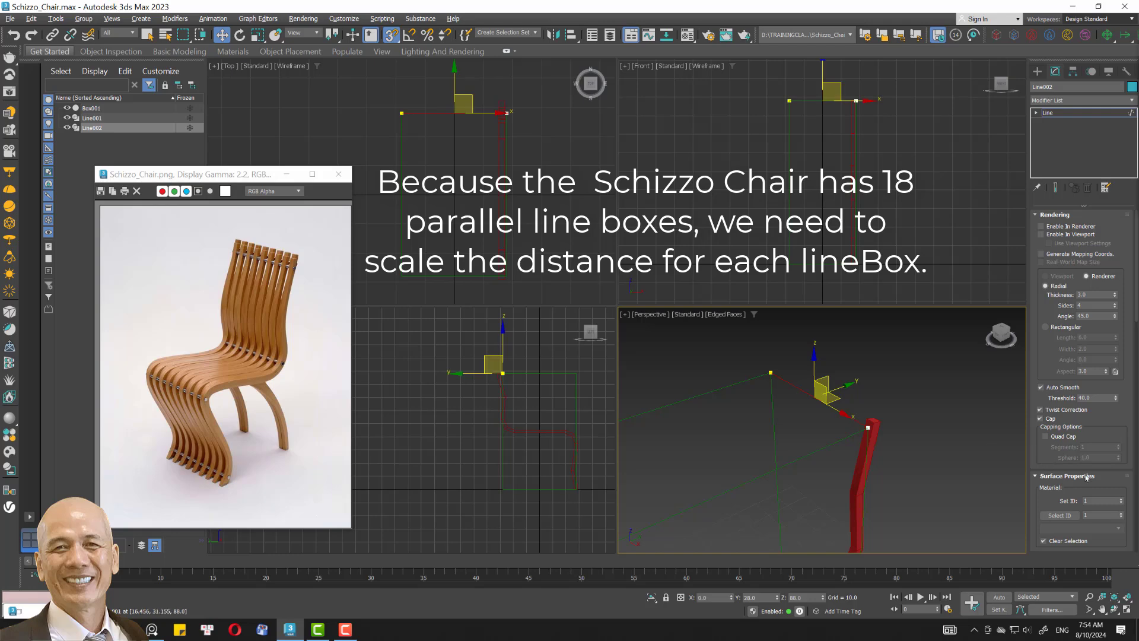
scroll(1088, 478, "down", 2)
scroll(1090, 482, "down", 3)
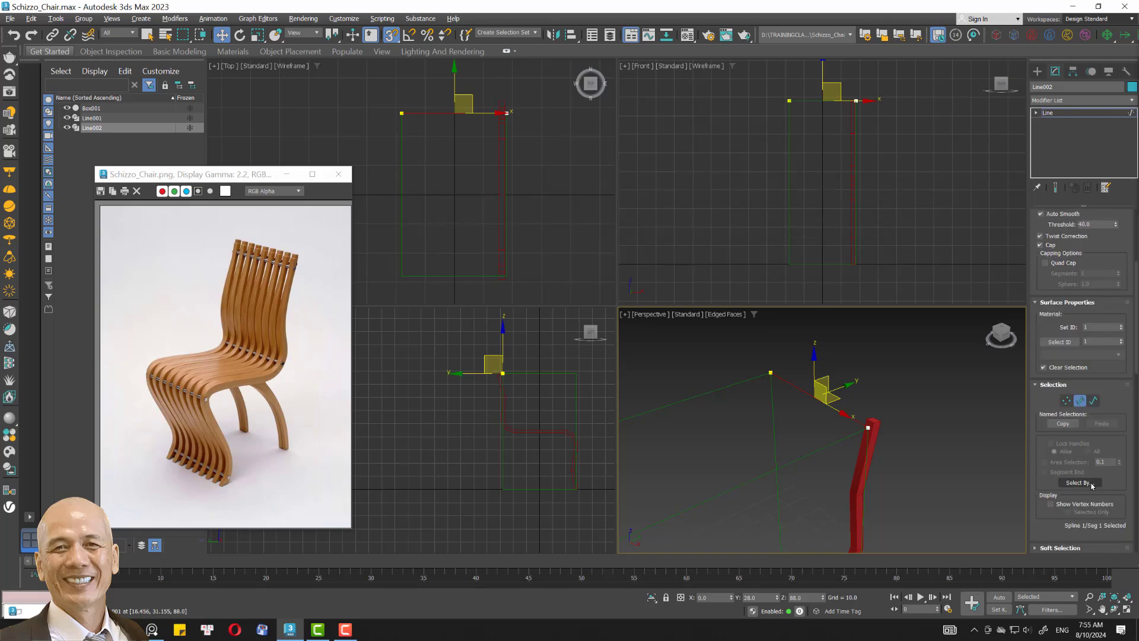
Divide Line002's top-edge segment with 18 vertices and pan the Top view to check.
scroll(1091, 485, "down", 3)
scroll(1092, 485, "down", 3)
scroll(1095, 479, "down", 2)
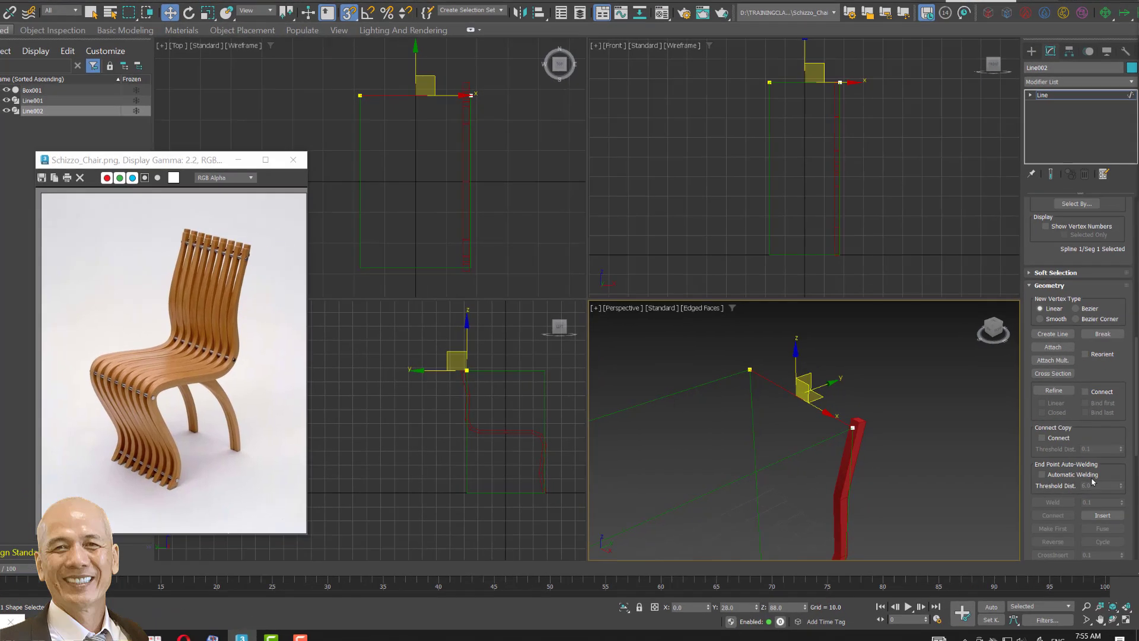
scroll(1094, 480, "down", 5)
scroll(1092, 477, "down", 3)
scroll(1091, 475, "down", 1)
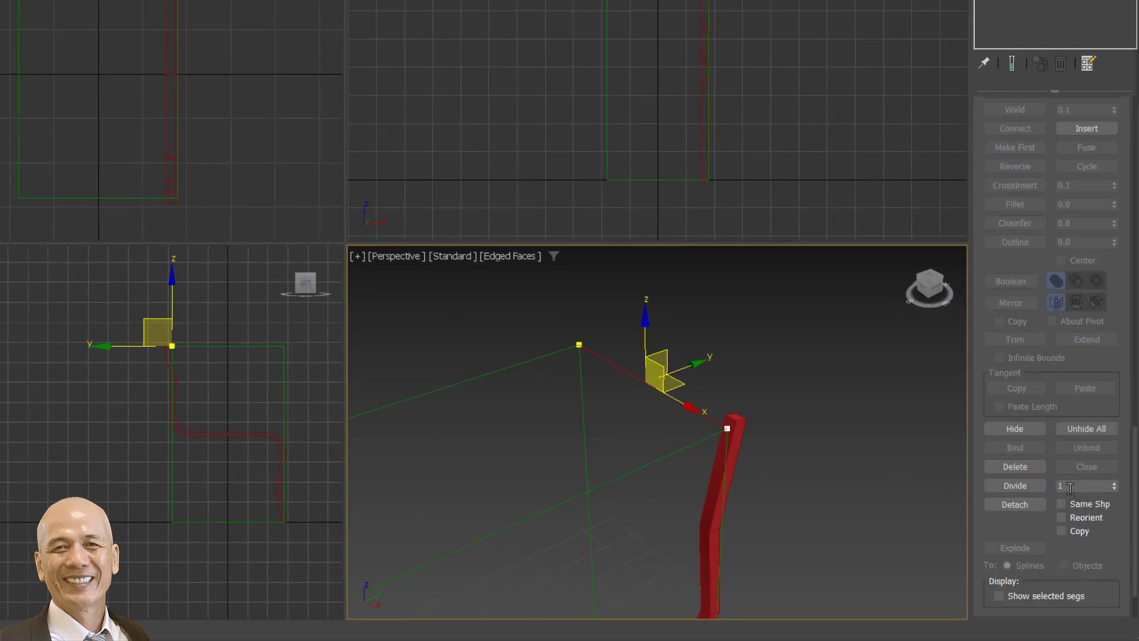
left_click(1070, 486)
type("8")
left_click(1017, 486)
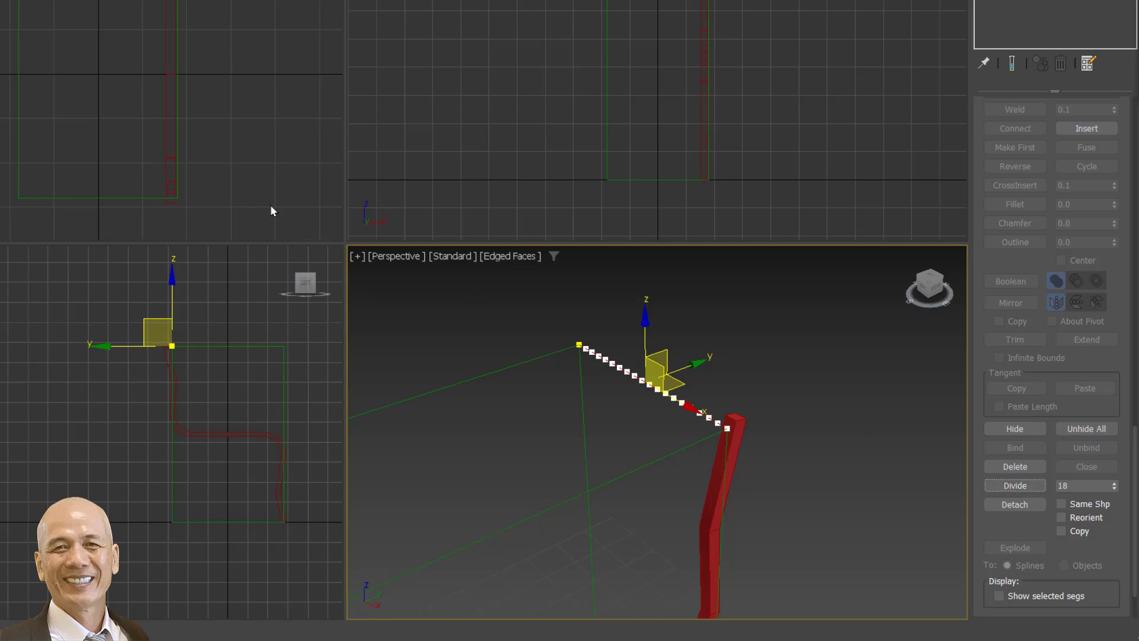
scroll(178, 113, "up", 3)
scroll(183, 119, "up", 2)
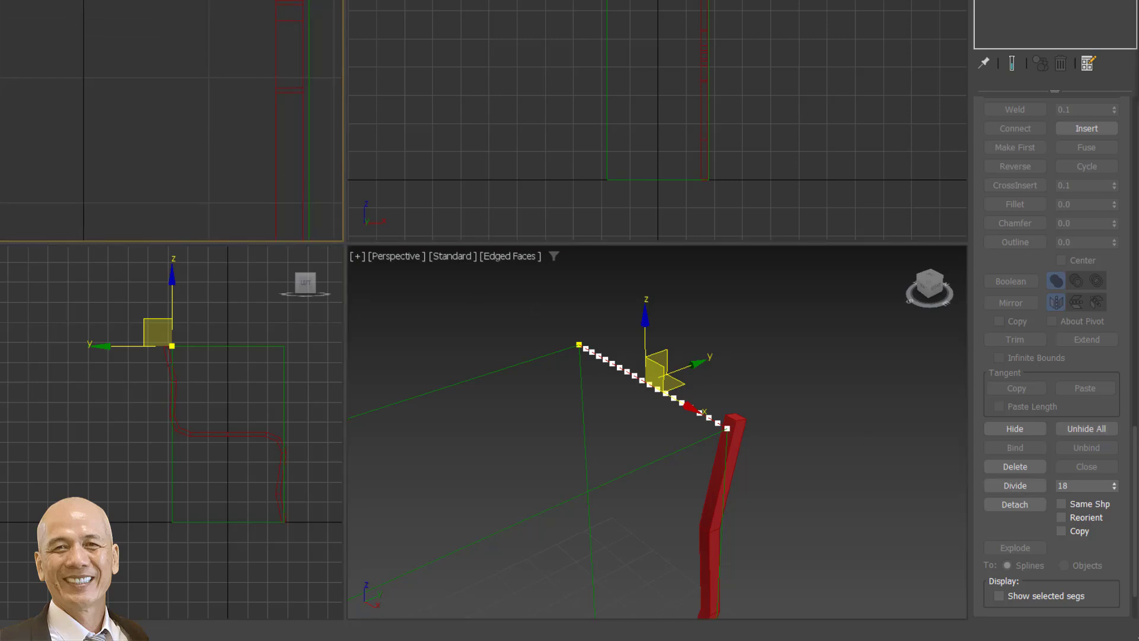
mouse_move(223, 26)
middle_mouse_down()
mouse_move(117, 94)
mouse_move(220, 11)
middle_mouse_up()
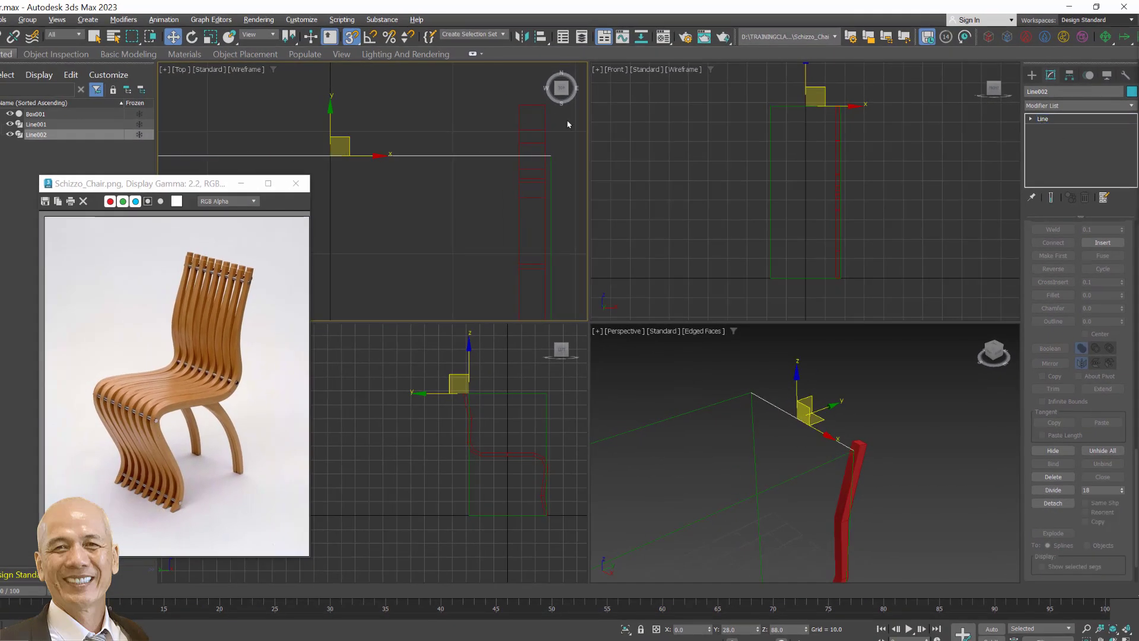
Select the chair profile spline and pan the Top view along it to find the top-edge line.
left_click(545, 114)
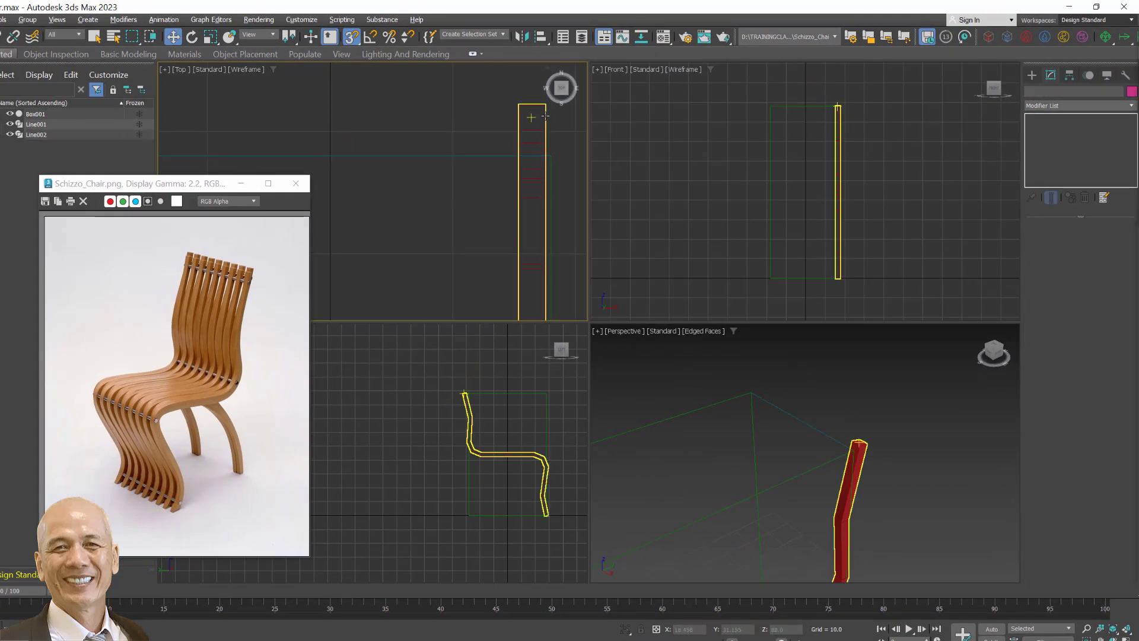
middle_click_drag(546, 113, 409, 170)
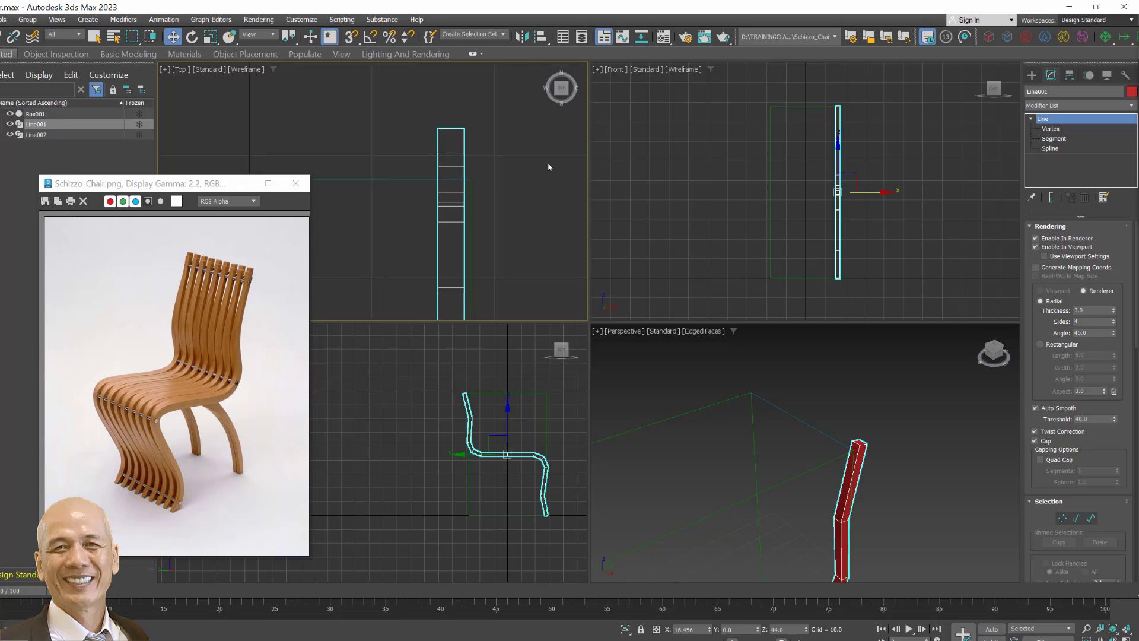
scroll(416, 190, "up", 2)
scroll(458, 240, "up", 2)
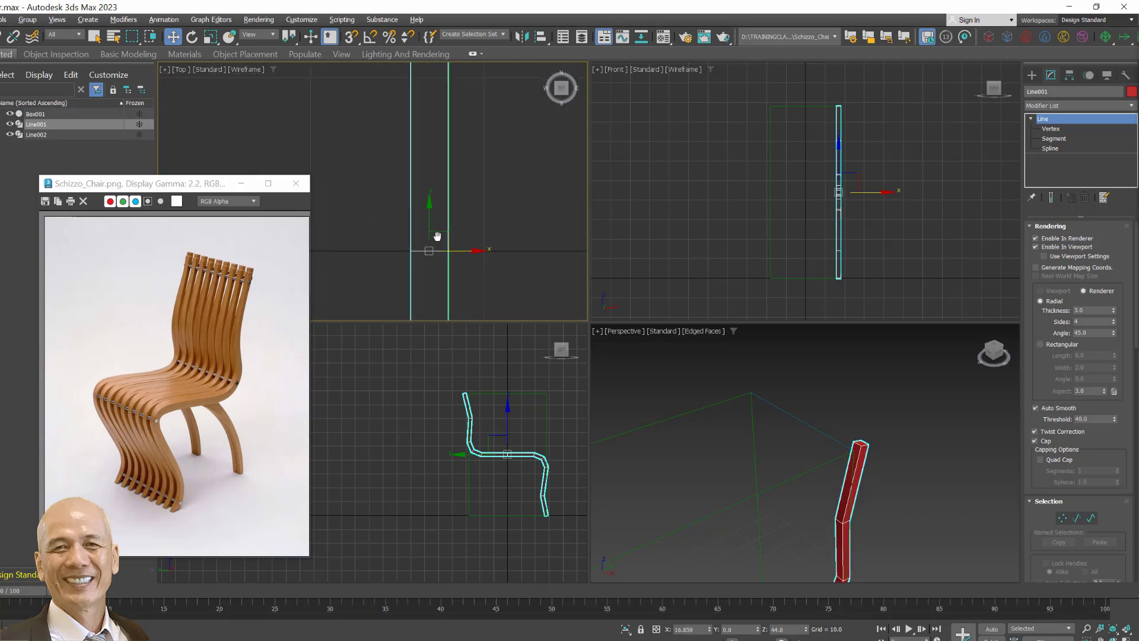
middle_click_drag(437, 241, 456, 298)
middle_click_drag(471, 230, 494, 294)
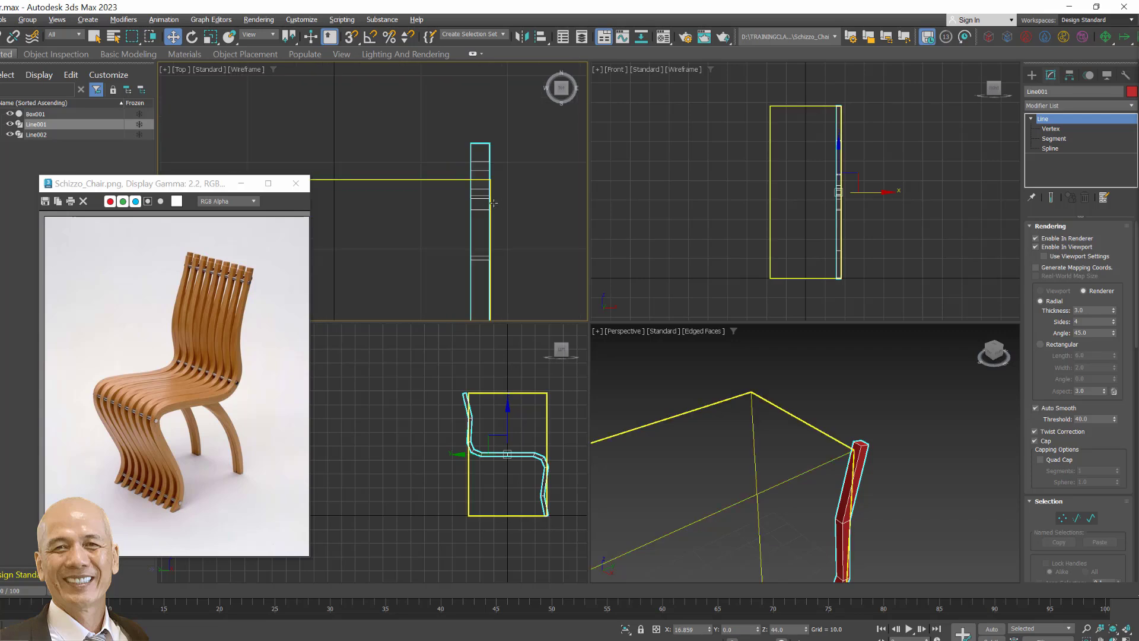
Turn on Vertex Ticks in Line002's display properties, then reselect Line001.
left_click(432, 176)
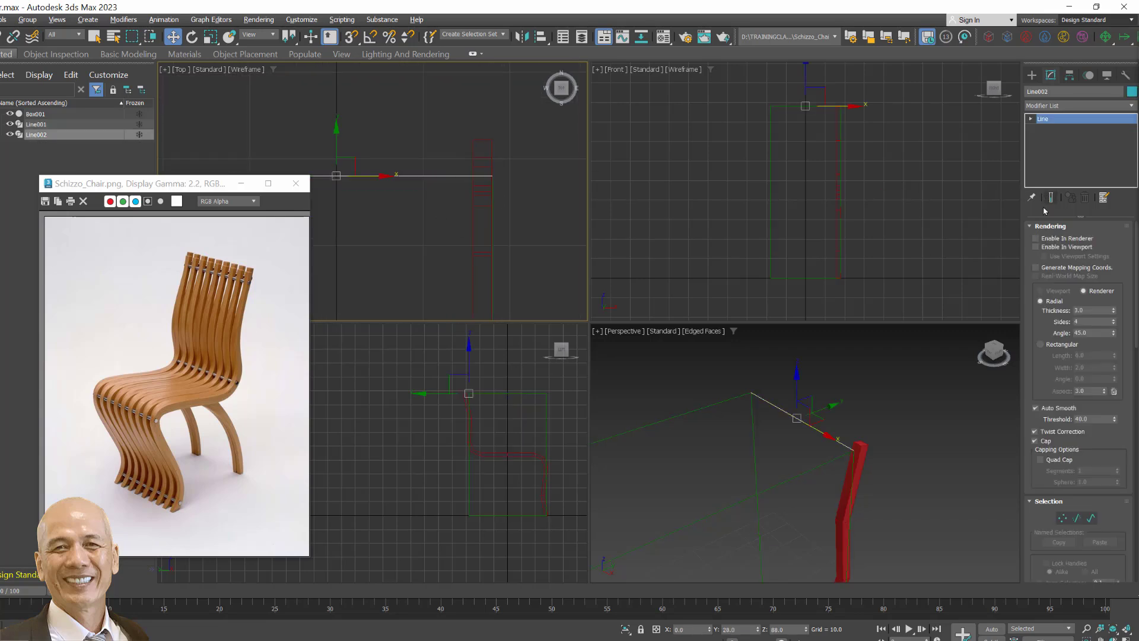
left_click(1031, 118)
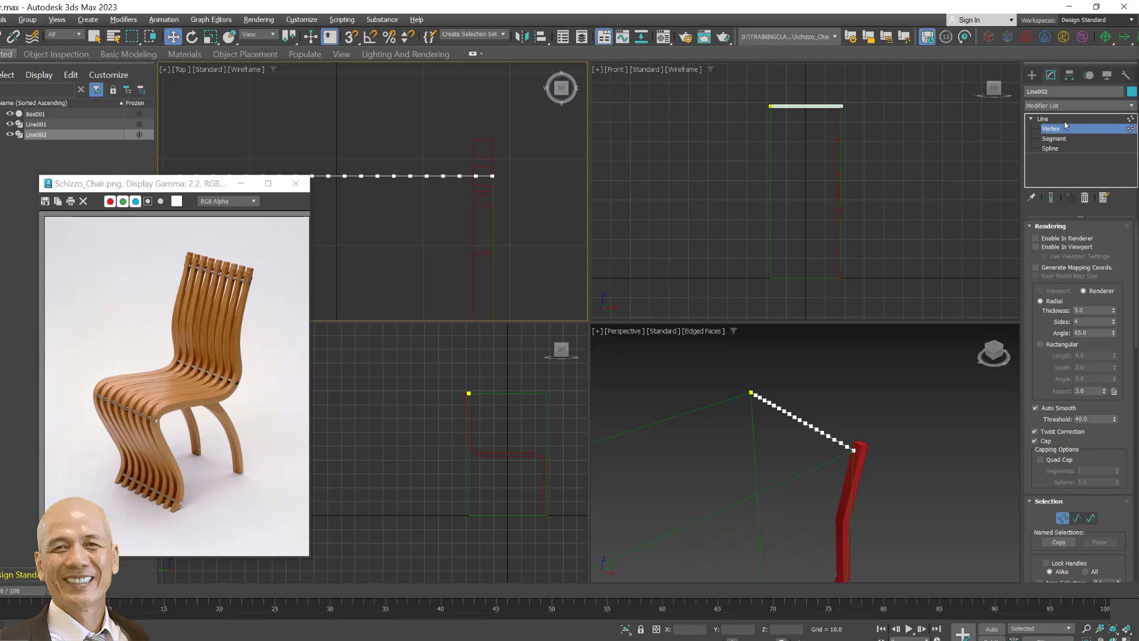
left_click(1048, 119)
left_click(1107, 74)
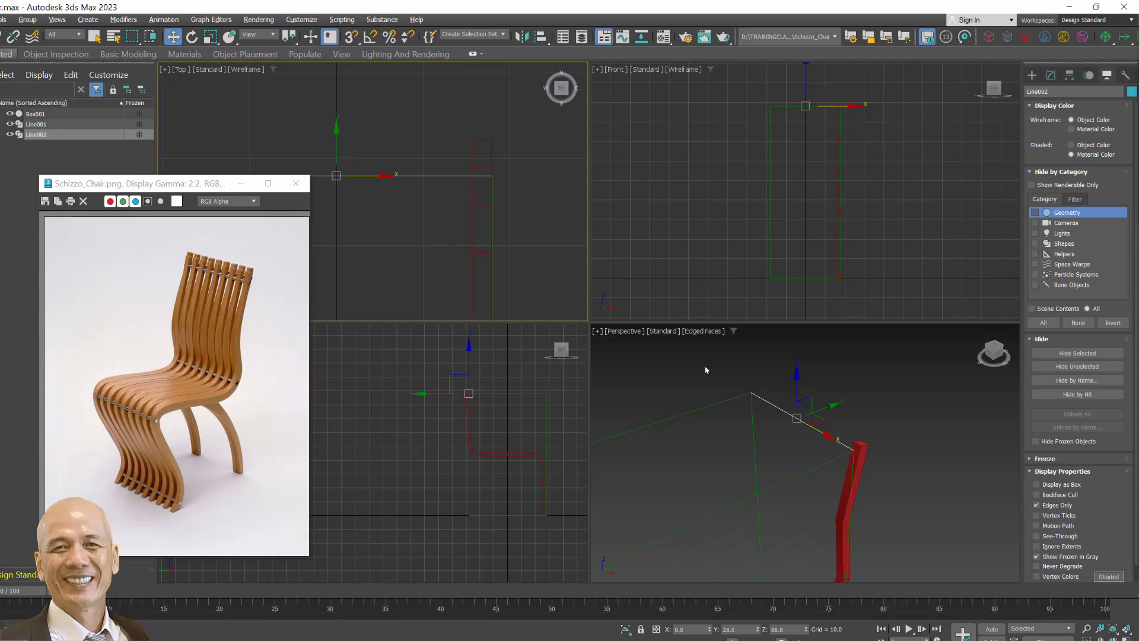
left_click(1037, 516)
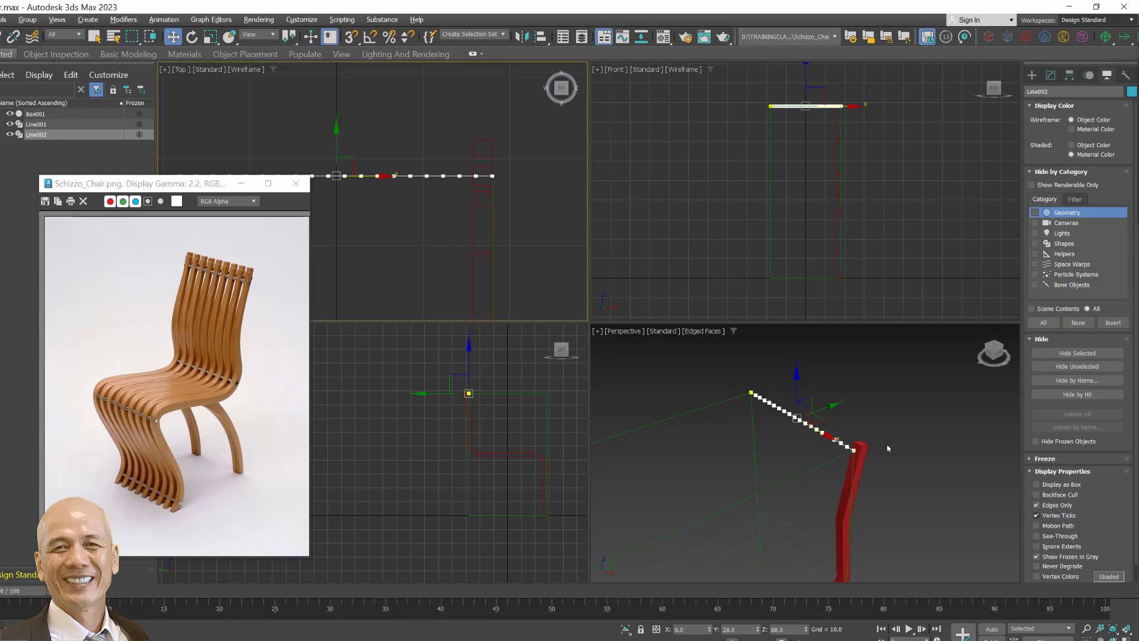
left_click(475, 224)
scroll(491, 219, "up", 3)
Adjust Line001's rendering thickness to about 2.5.
scroll(477, 265, "up", 2)
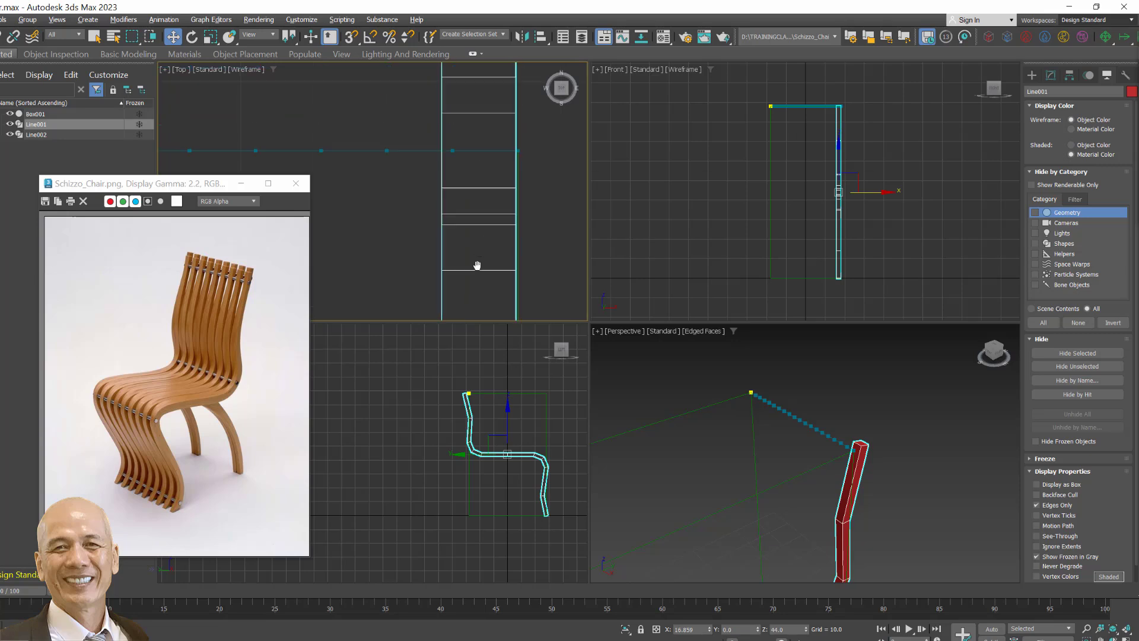
middle_click_drag(477, 265, 474, 285)
left_click(1051, 76)
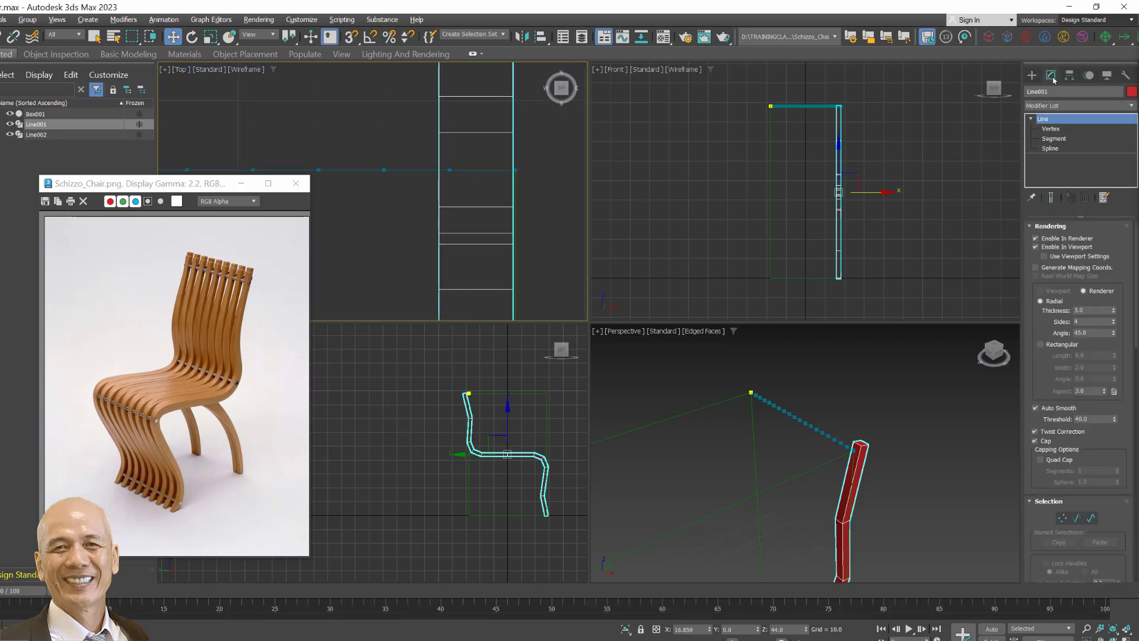
left_click_drag(1113, 313, 1115, 318)
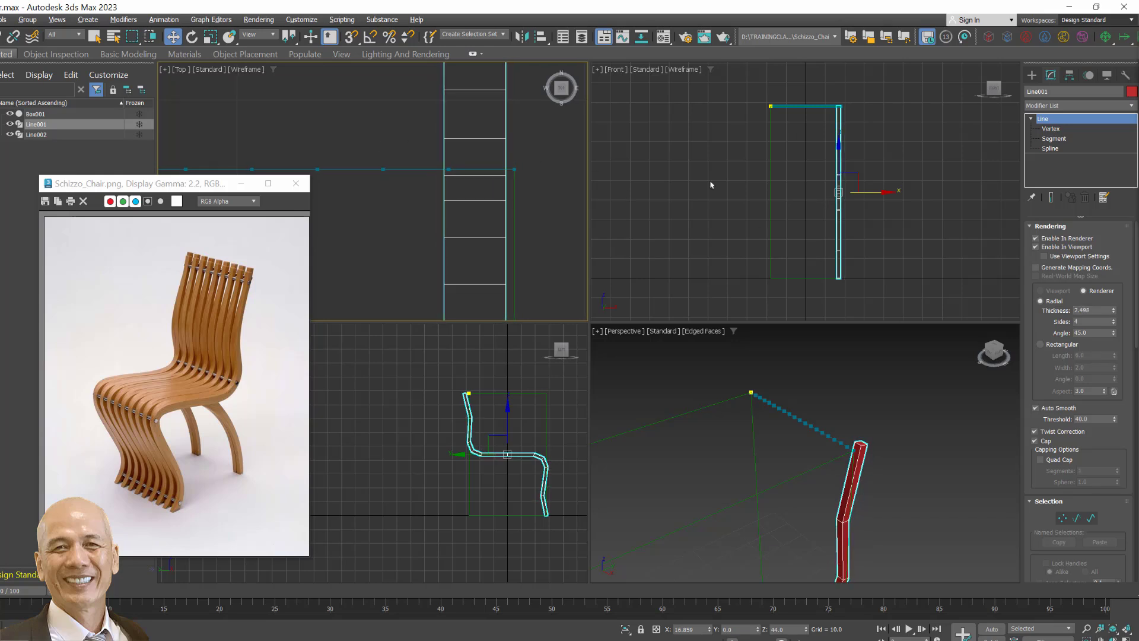
scroll(859, 200, "up", 5)
scroll(772, 184, "up", 3)
scroll(805, 197, "up", 3)
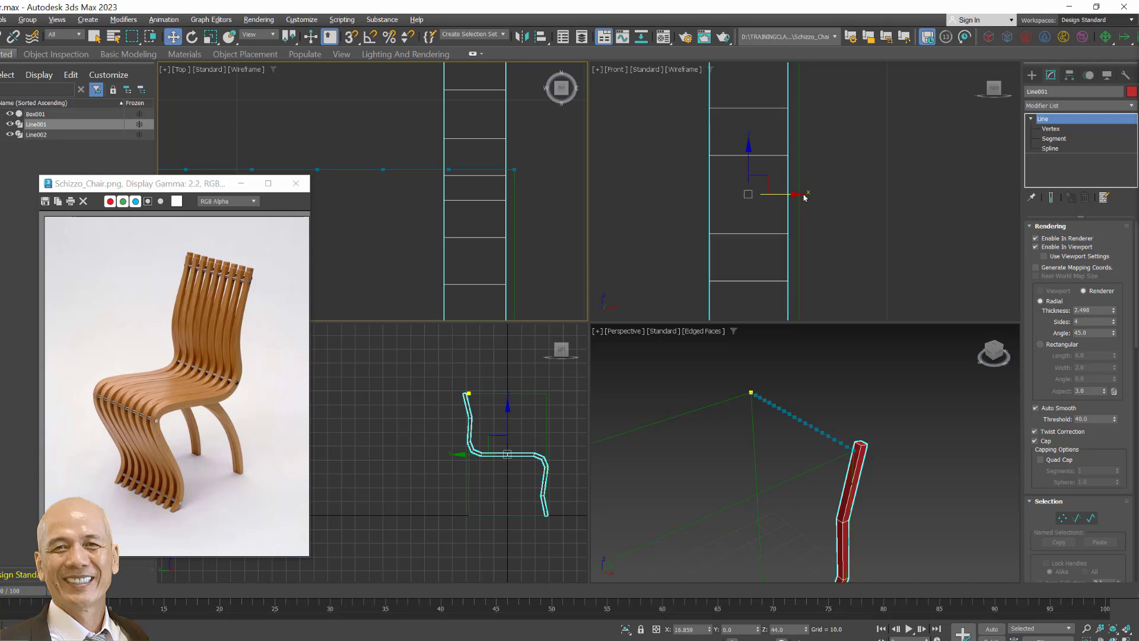
In the Front view, nudge the chair spline along X and zoom out to show the slat and guide line.
left_click(795, 197)
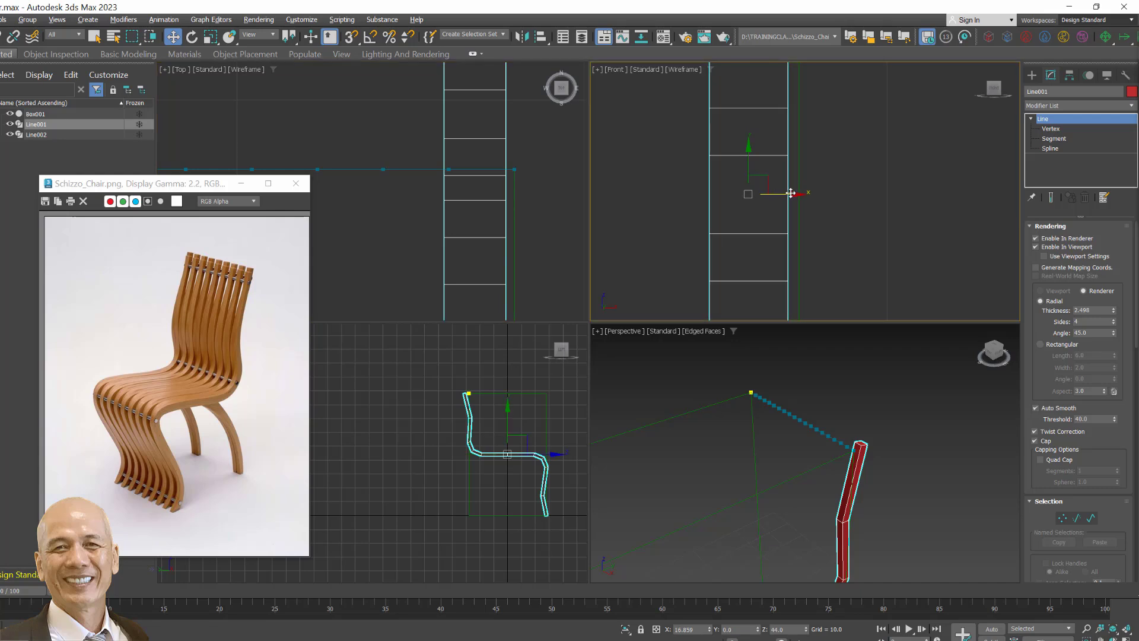
left_click_drag(791, 194, 799, 194)
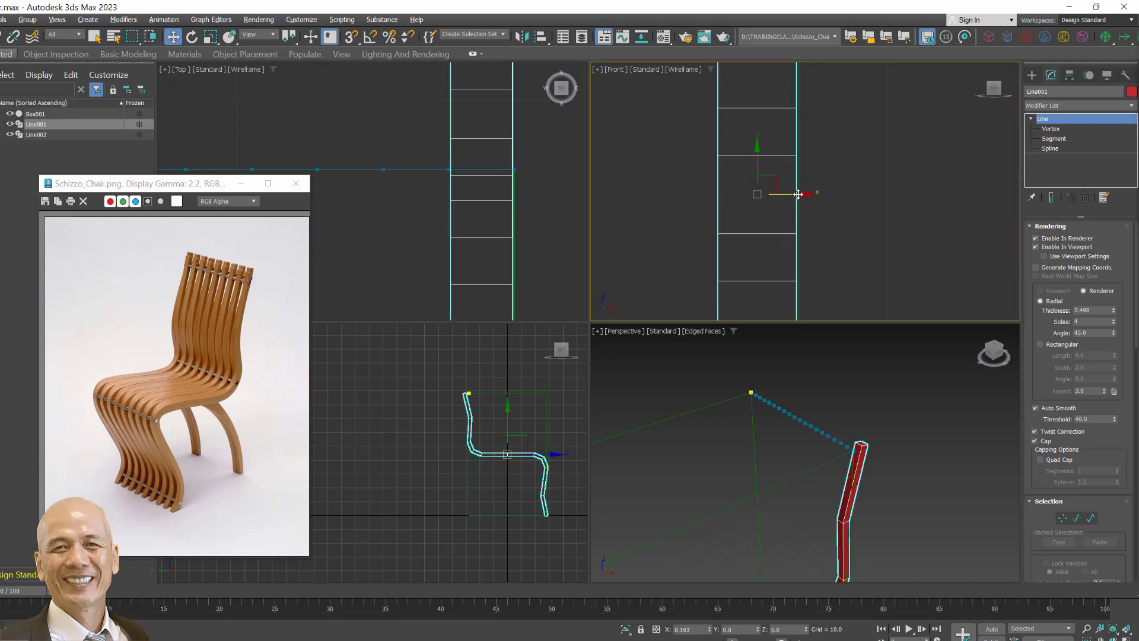
scroll(546, 172, "down", 1)
scroll(546, 172, "down", 2)
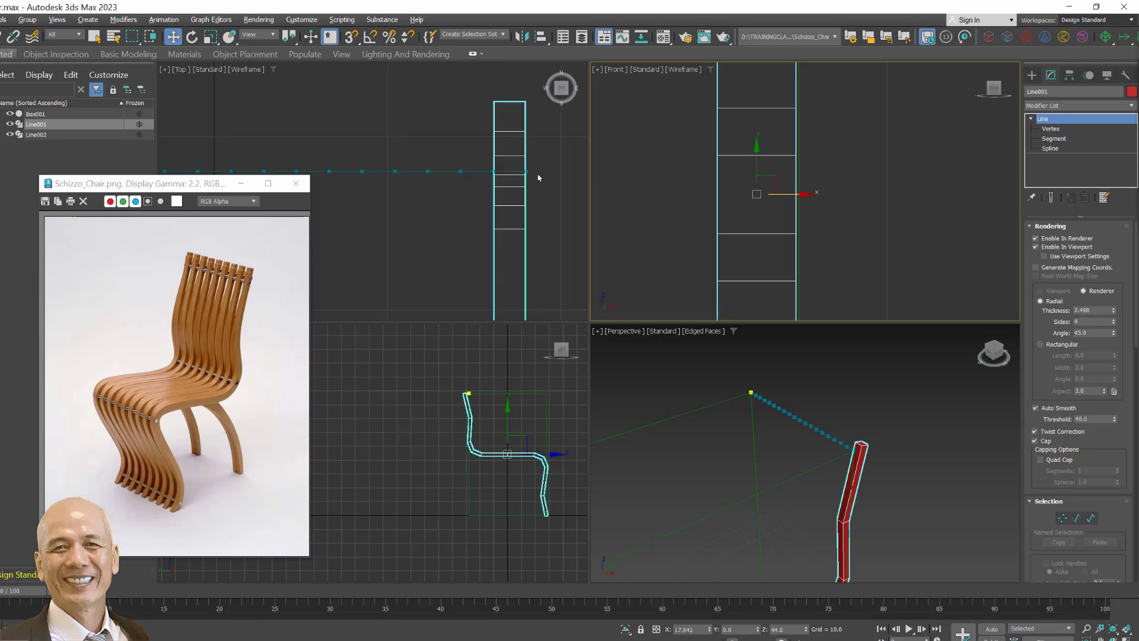
scroll(546, 172, "down", 1)
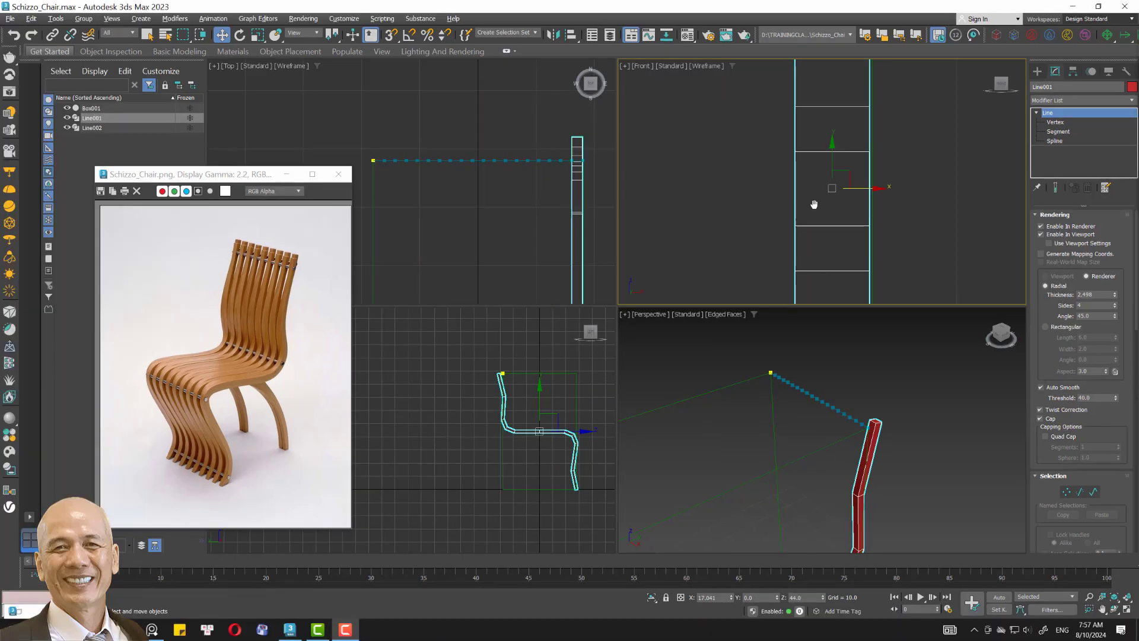
Shift-drag the slat along X to make 9 instance copies along the dotted guide line.
left_click_drag(861, 189, 717, 216)
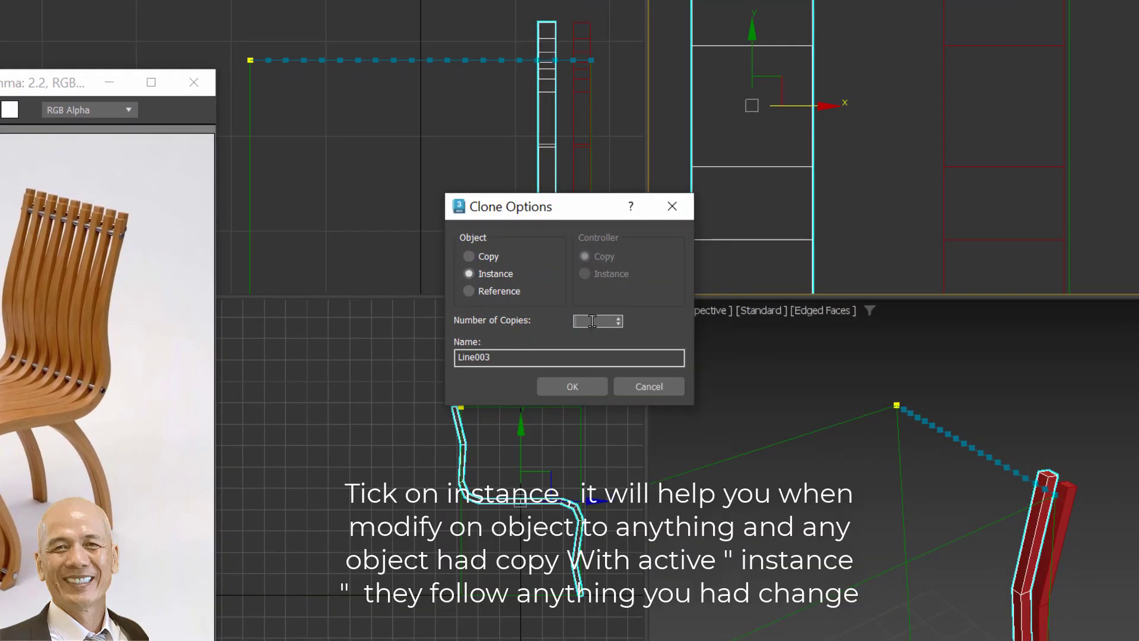
type("9")
left_click(582, 384)
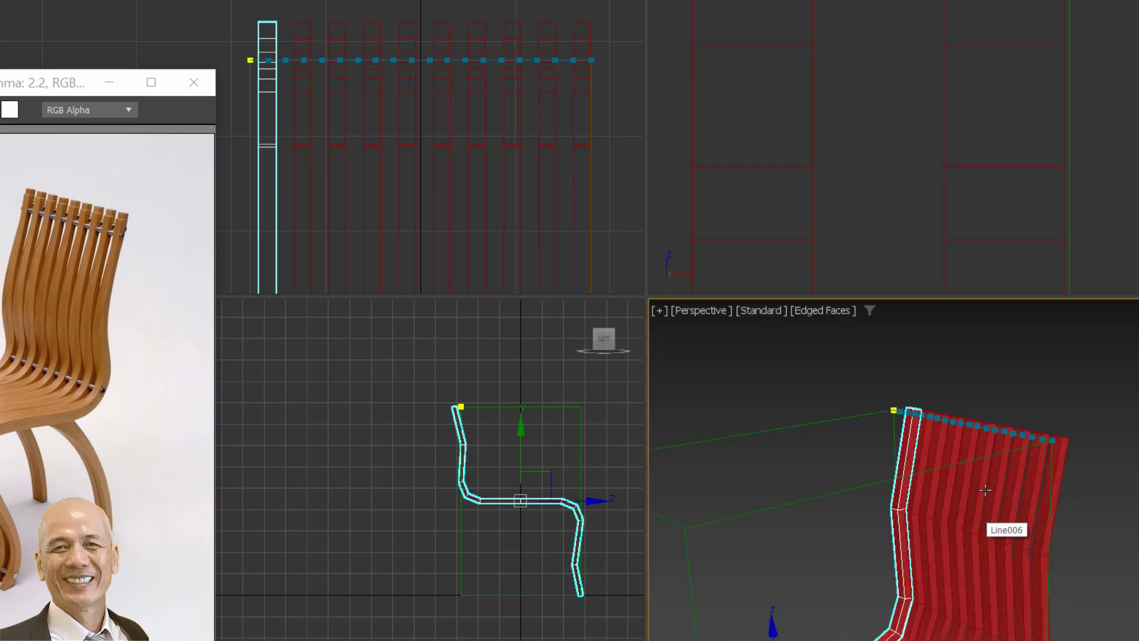
middle_click_drag(976, 514, 1046, 477, "alt")
scroll(1066, 376, "up", 5)
middle_click_drag(1066, 376, 1069, 377)
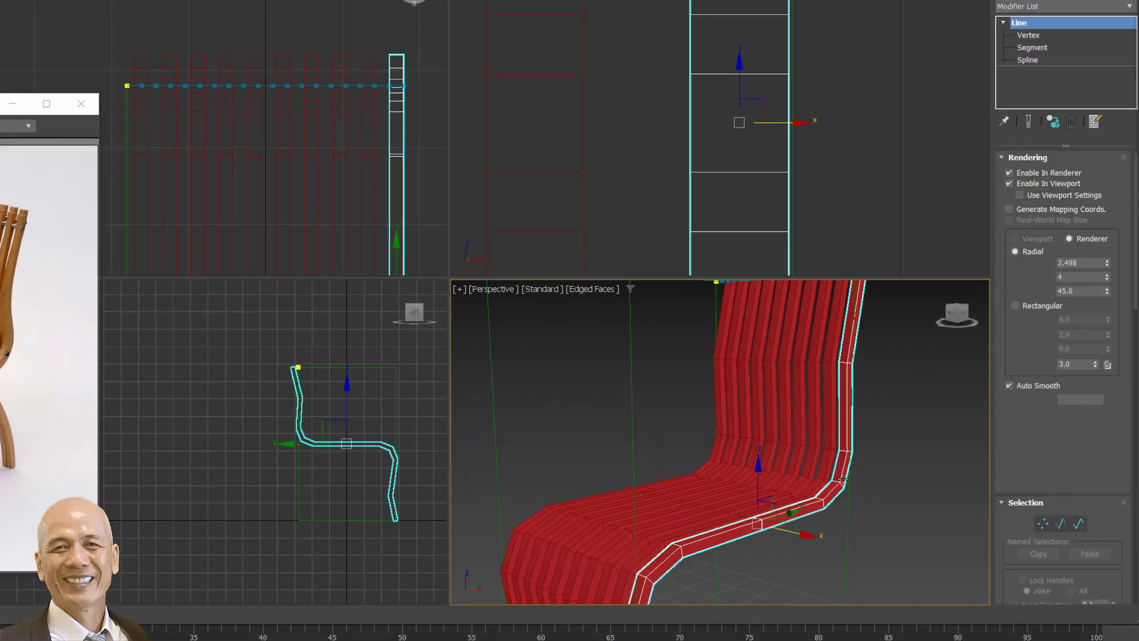
Give the slats a Rectangular 3.6 × 2.0 rendering profile, then select the eleven slat lines.
left_click(1014, 306)
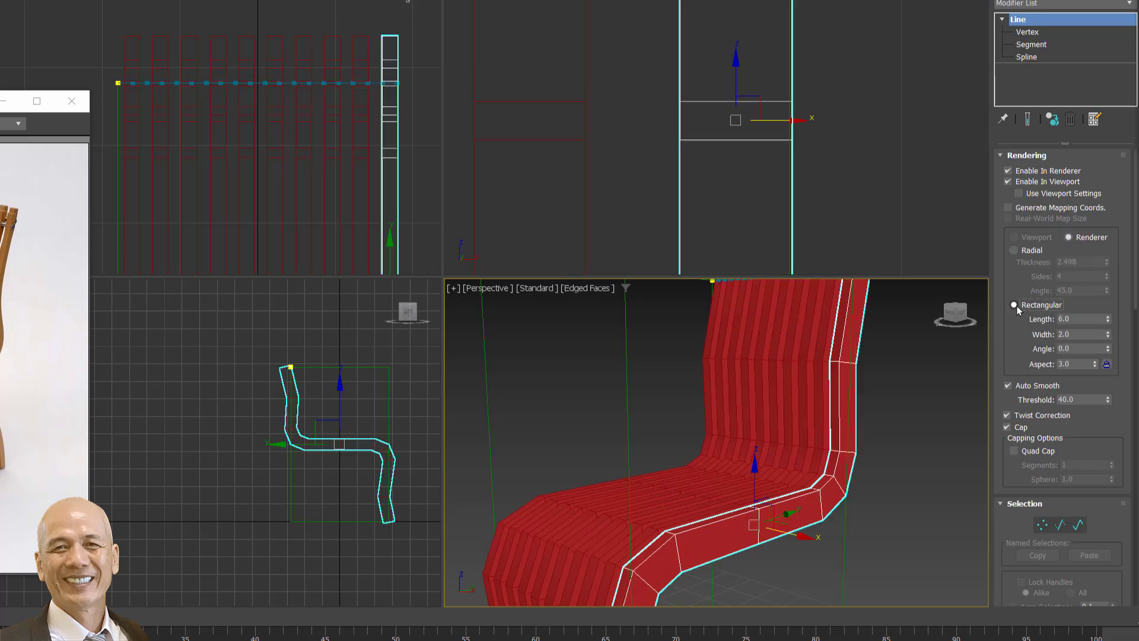
left_click_drag(1111, 324, 1113, 356)
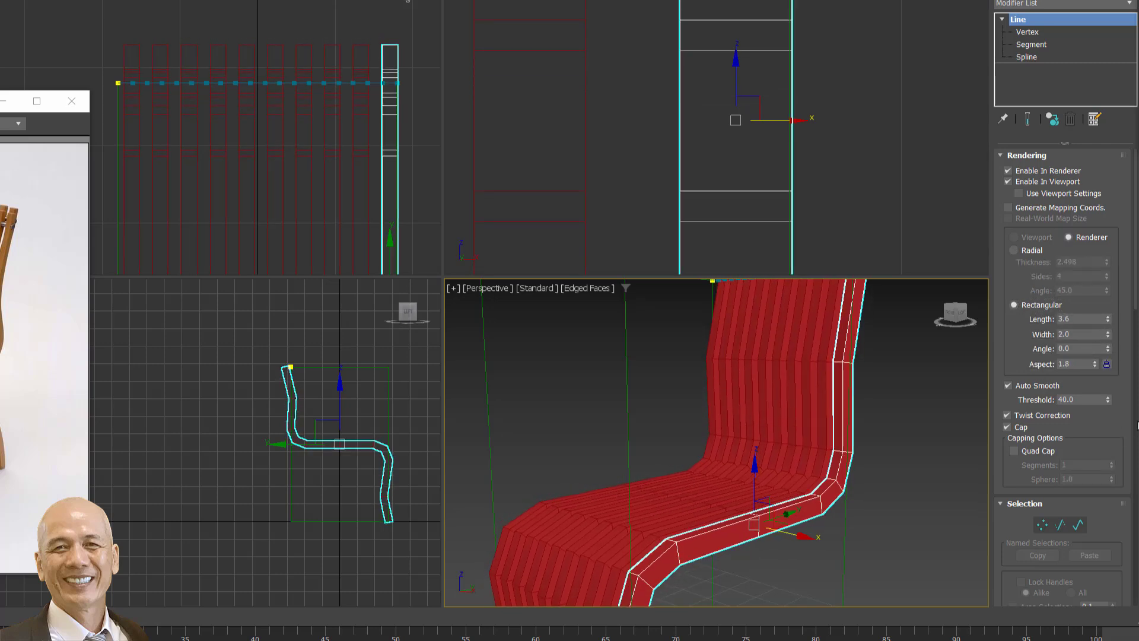
middle_click_drag(676, 436, 700, 450, "alt")
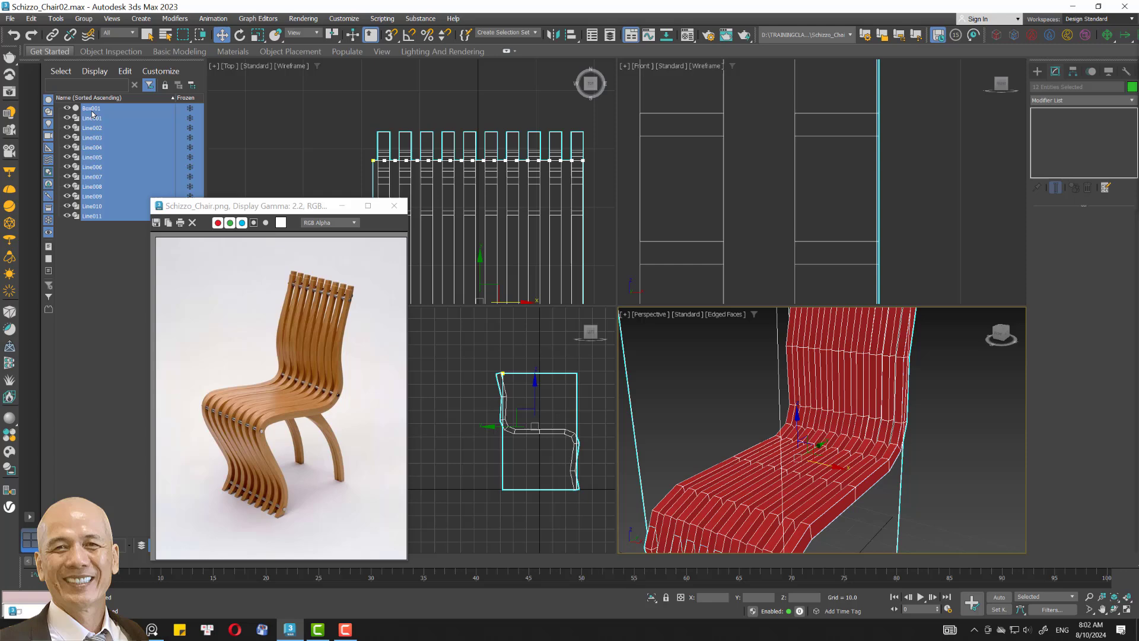
left_click(92, 108, "ctrl")
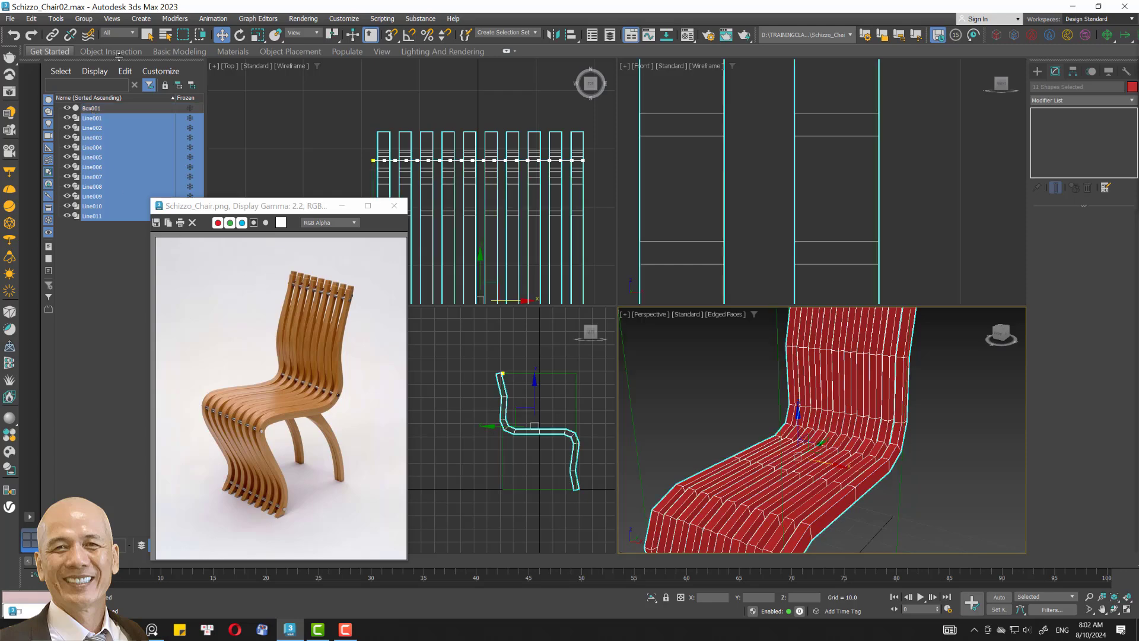
Group the eleven selected slats as Group001.
left_click(83, 18)
left_click(89, 27)
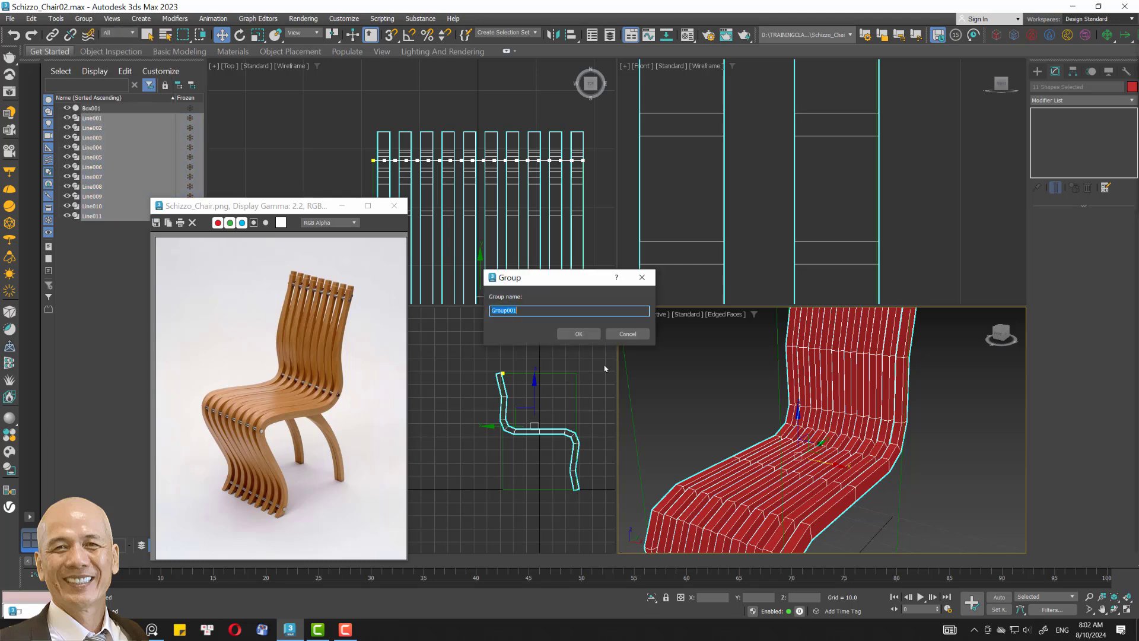
left_click(578, 333)
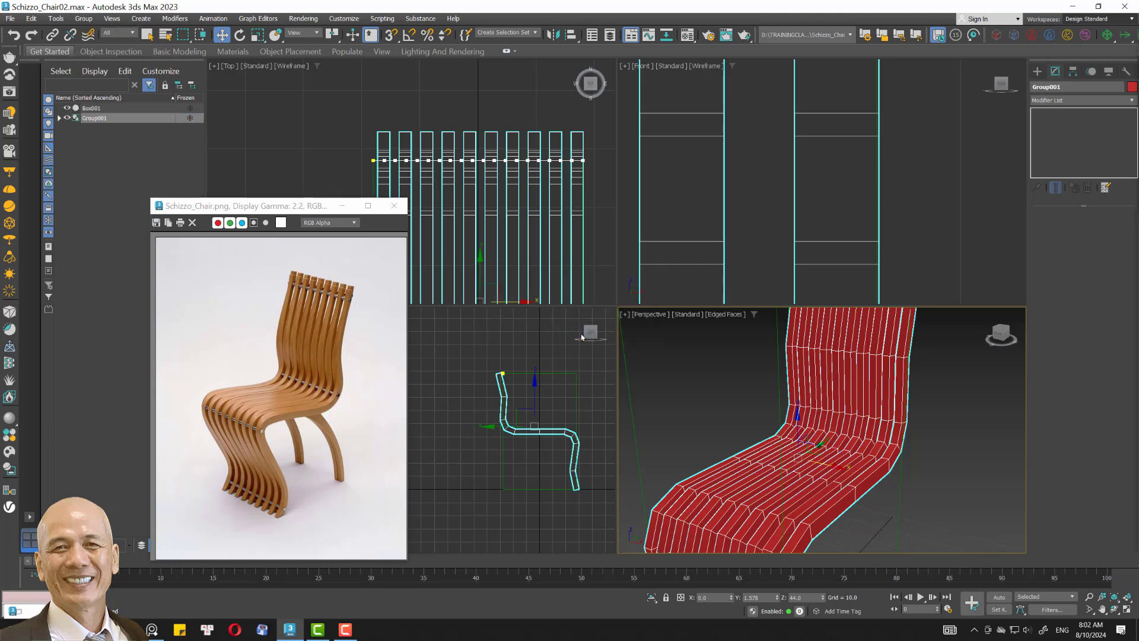
Reselect Group001 and clone it with Ctrl+V as the instance Group002.
left_click(101, 157)
left_click(96, 118)
key("ctrl+v")
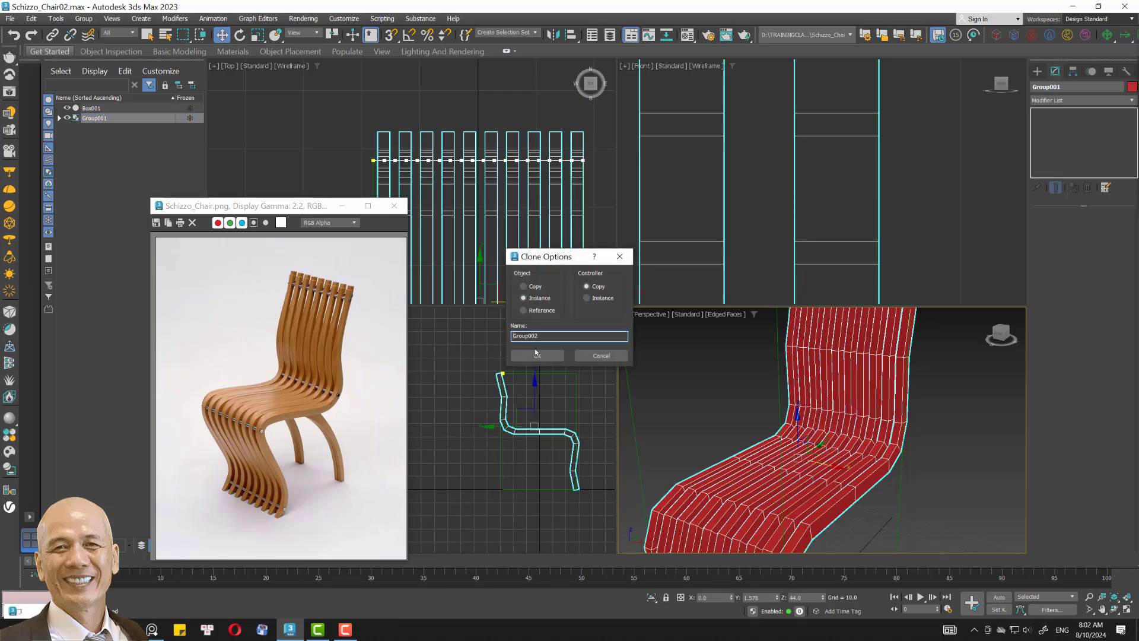
left_click(536, 355)
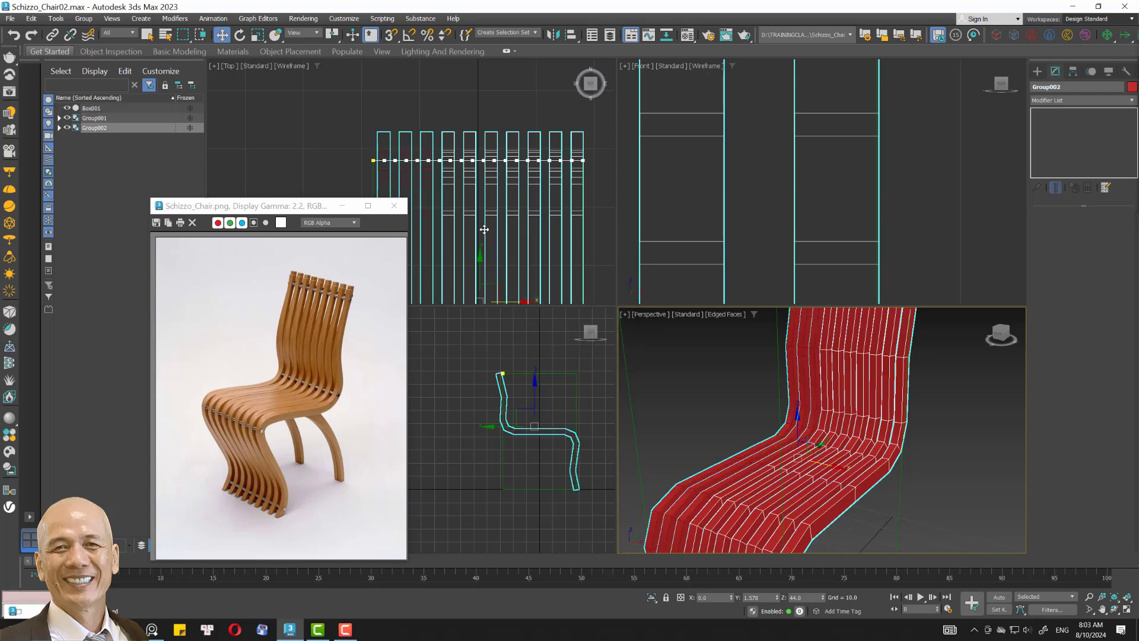
Shift Group002 sideways along X and slightly along Y in the Top view.
middle_click_drag(484, 230, 477, 182)
left_click_drag(511, 252, 524, 250)
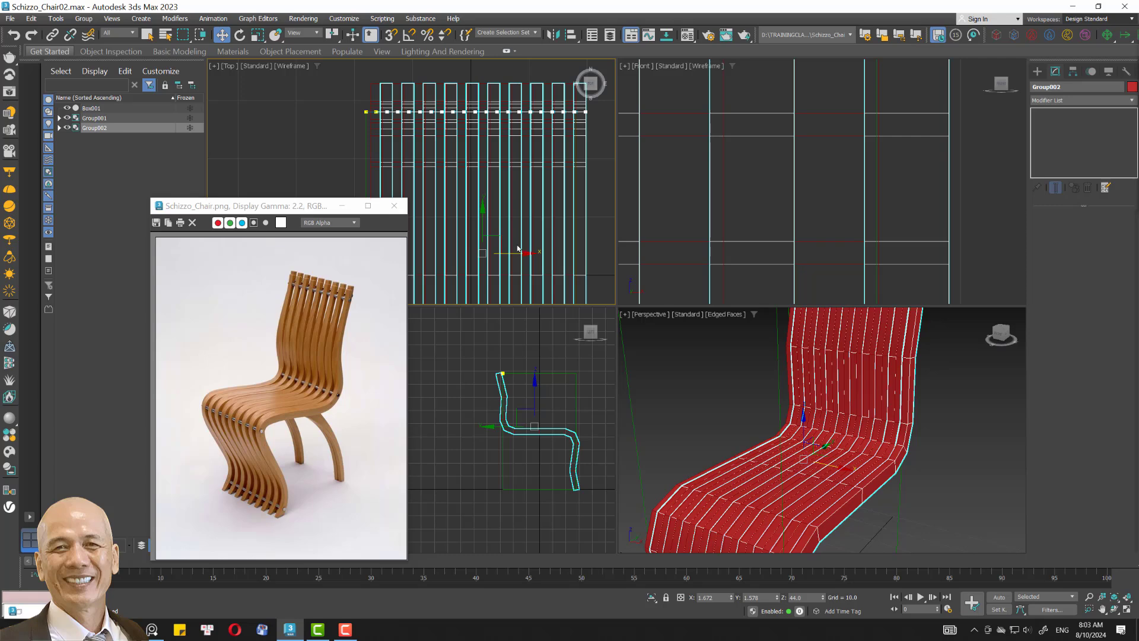
left_click_drag(483, 221, 484, 217)
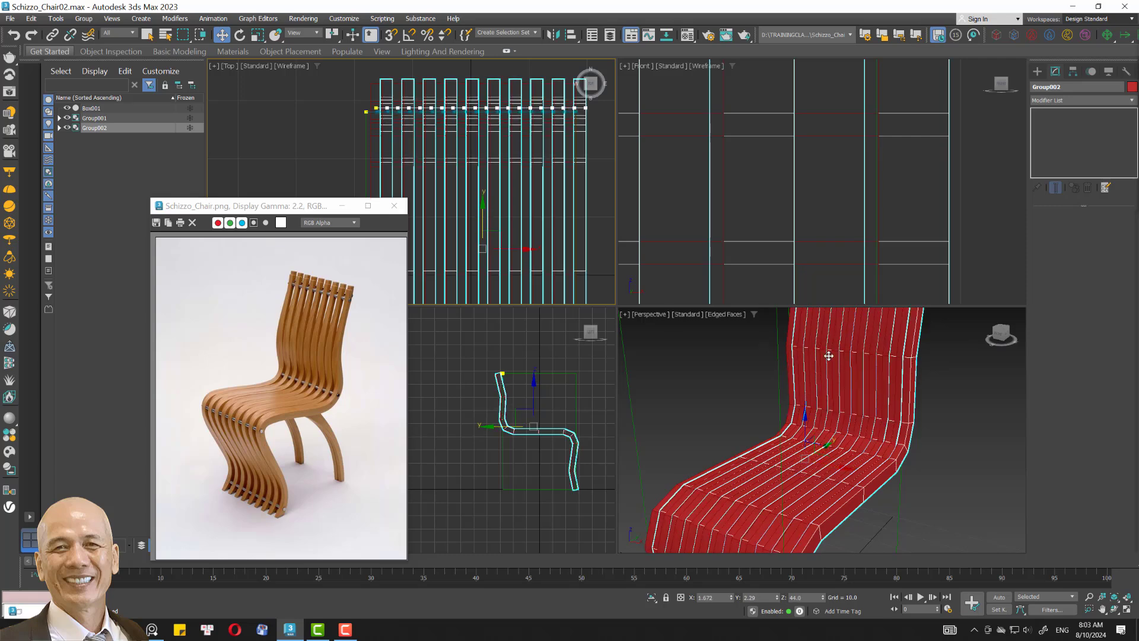
mouse_move(829, 356)
middle_mouse_down("alt")
mouse_move(837, 449)
mouse_move(822, 465)
mouse_move(777, 463)
middle_mouse_up("alt")
scroll(376, 275, "up", 5)
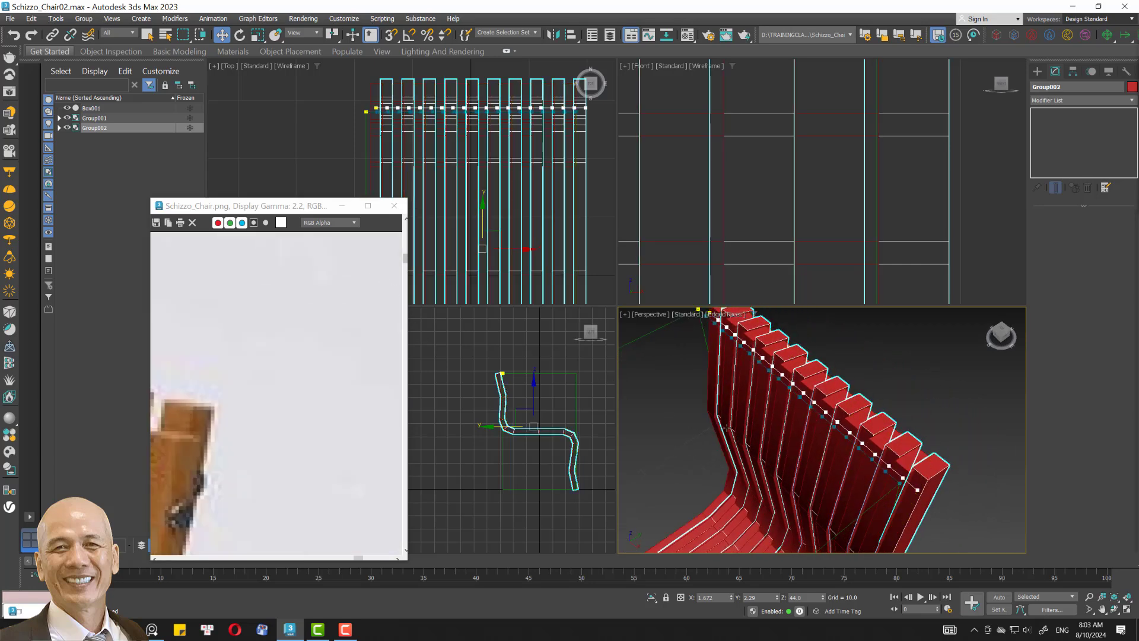
middle_click_drag(726, 427, 780, 507, "alt")
Reselect Group002 and slide it further along Y to fine-tune its offset.
left_click(780, 507)
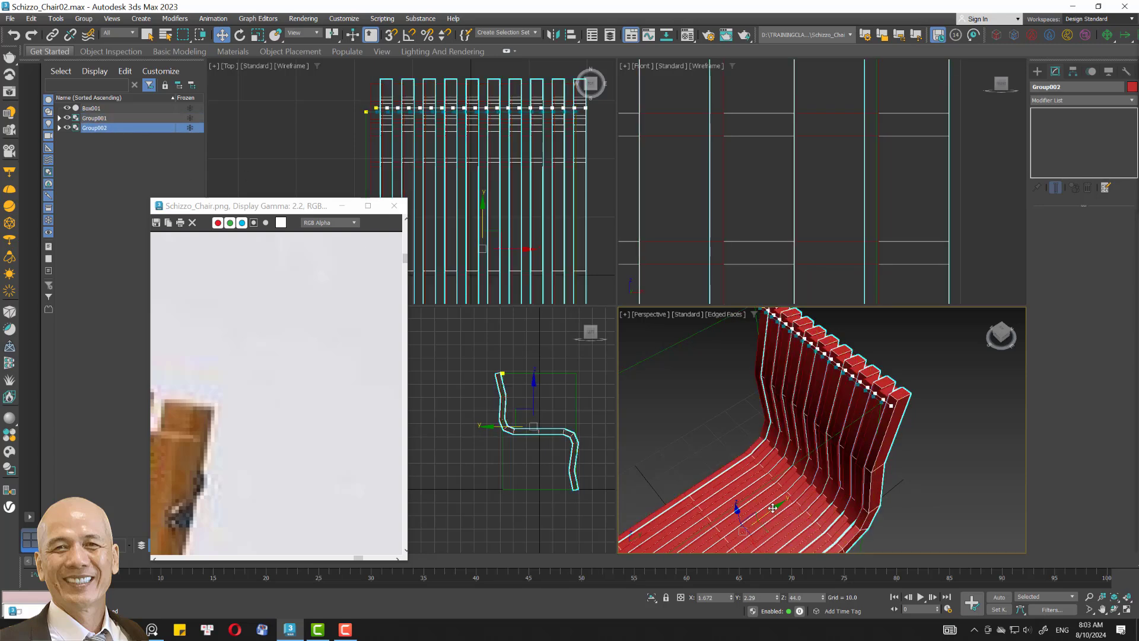
left_click(775, 508)
left_click_drag(774, 507, 779, 507)
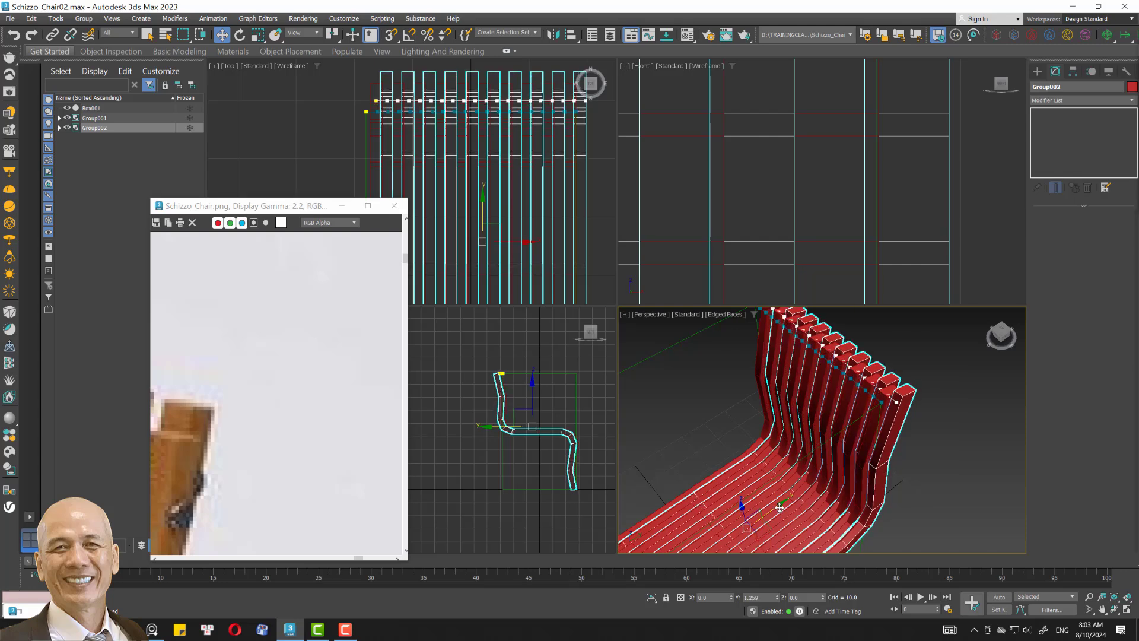
scroll(282, 381, "down", 2)
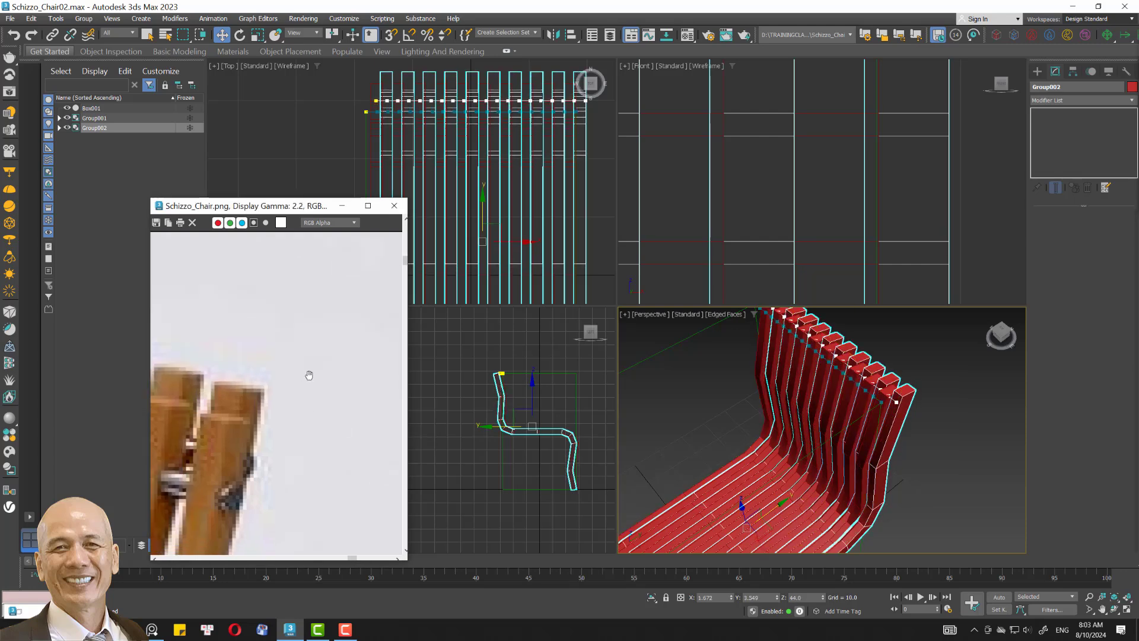
scroll(356, 377, "down", 2)
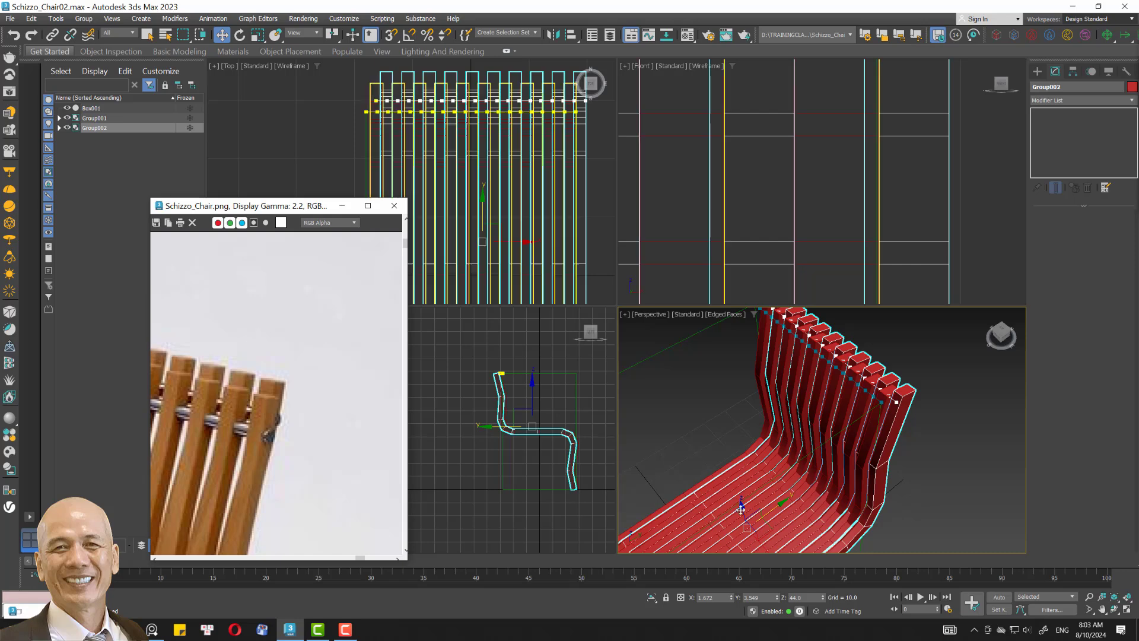
left_click_drag(782, 502, 783, 500)
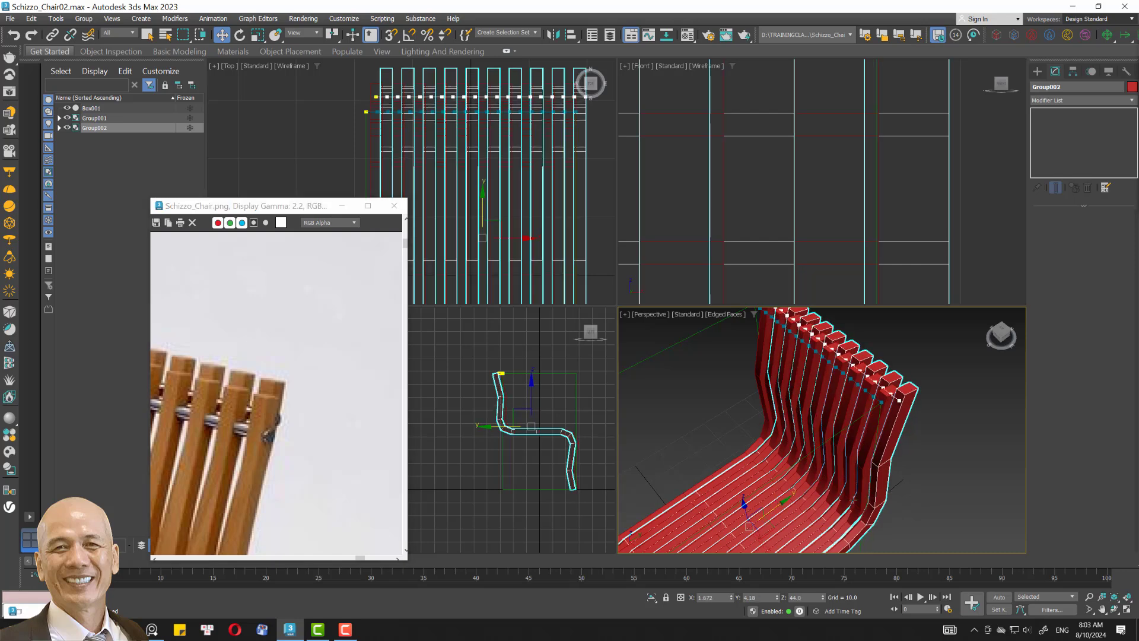
Inspect the double slat layer in Perspective, toggling edged faces with F4.
middle_click_drag(853, 500, 928, 441, "alt")
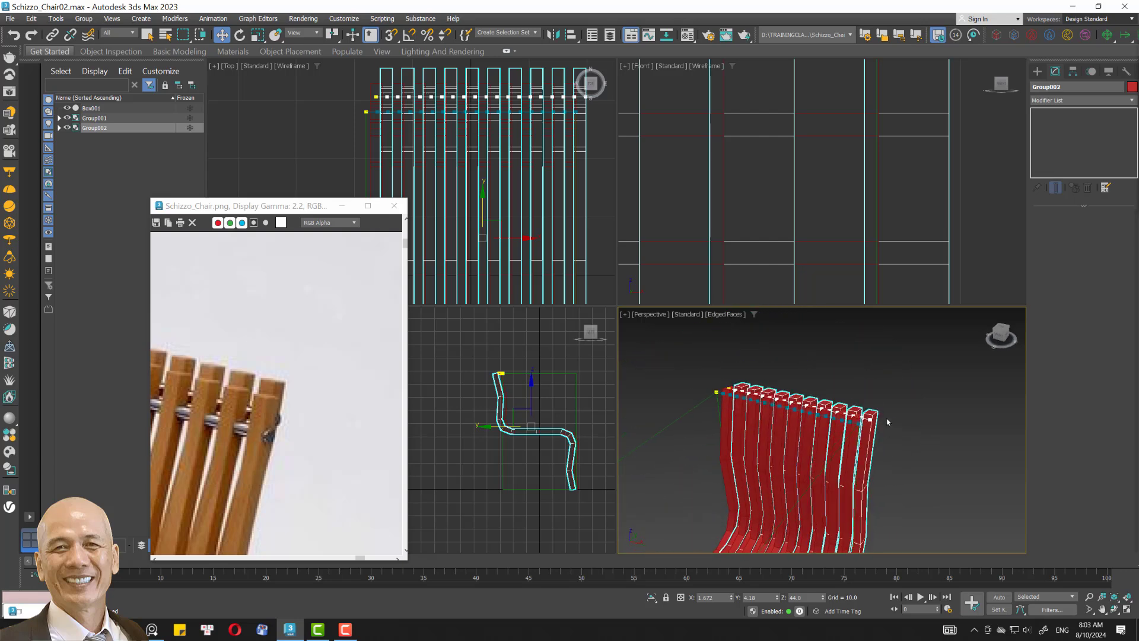
scroll(895, 407, "up", 5)
scroll(887, 418, "up", 3)
key("F4")
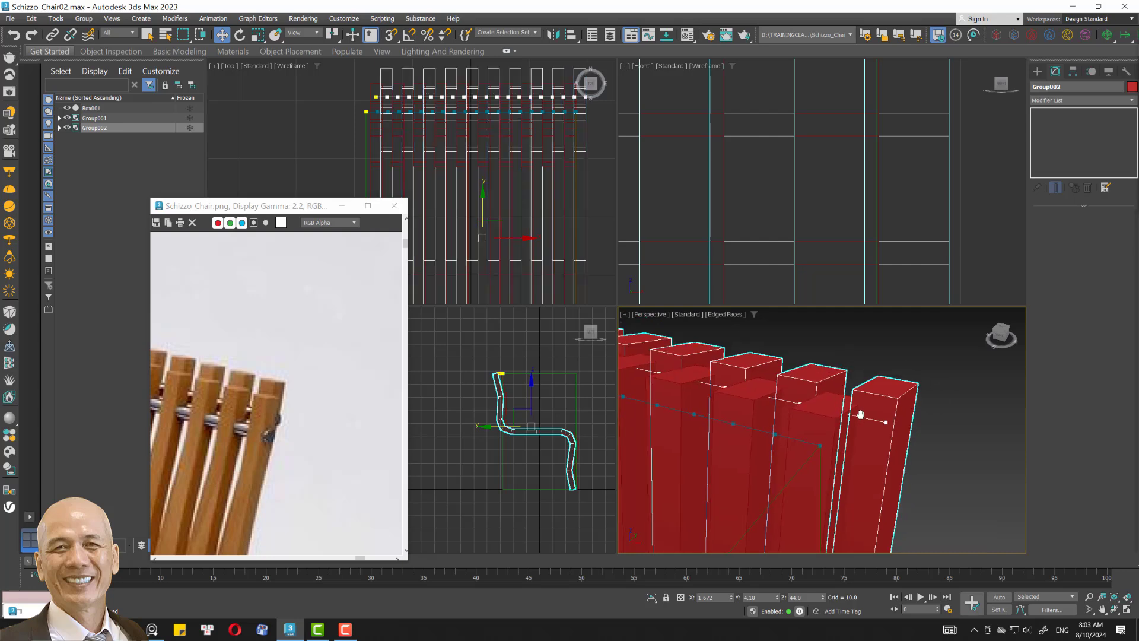
scroll(871, 404, "down", 2)
scroll(869, 401, "down", 2)
middle_click_drag(868, 402, 885, 415)
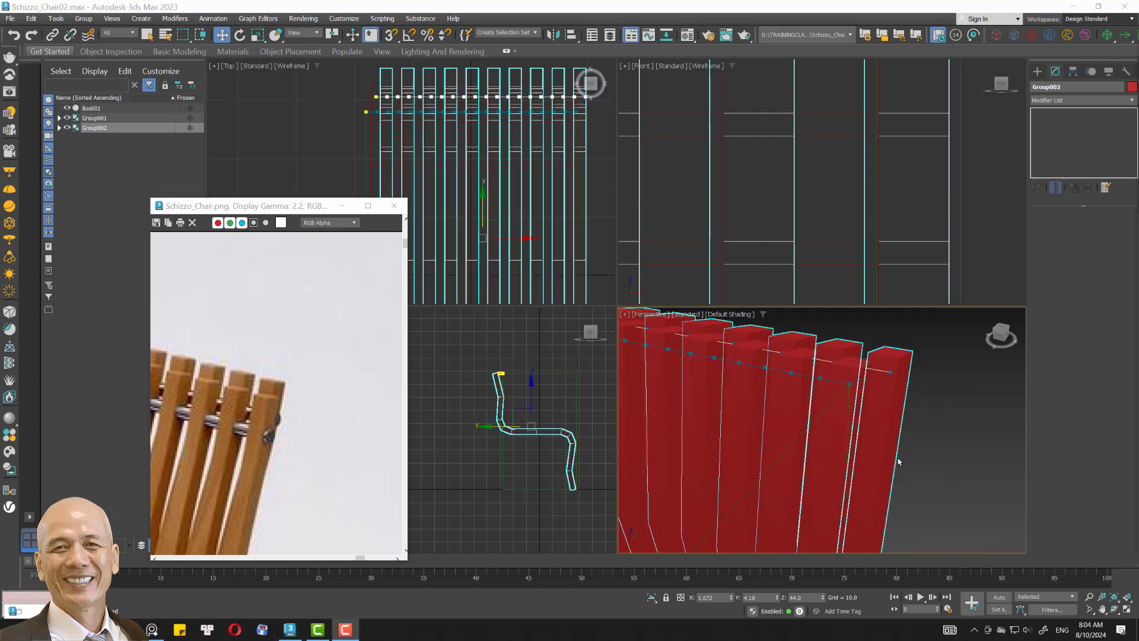
key("F4")
scroll(884, 454, "down", 2)
scroll(884, 453, "down", 2)
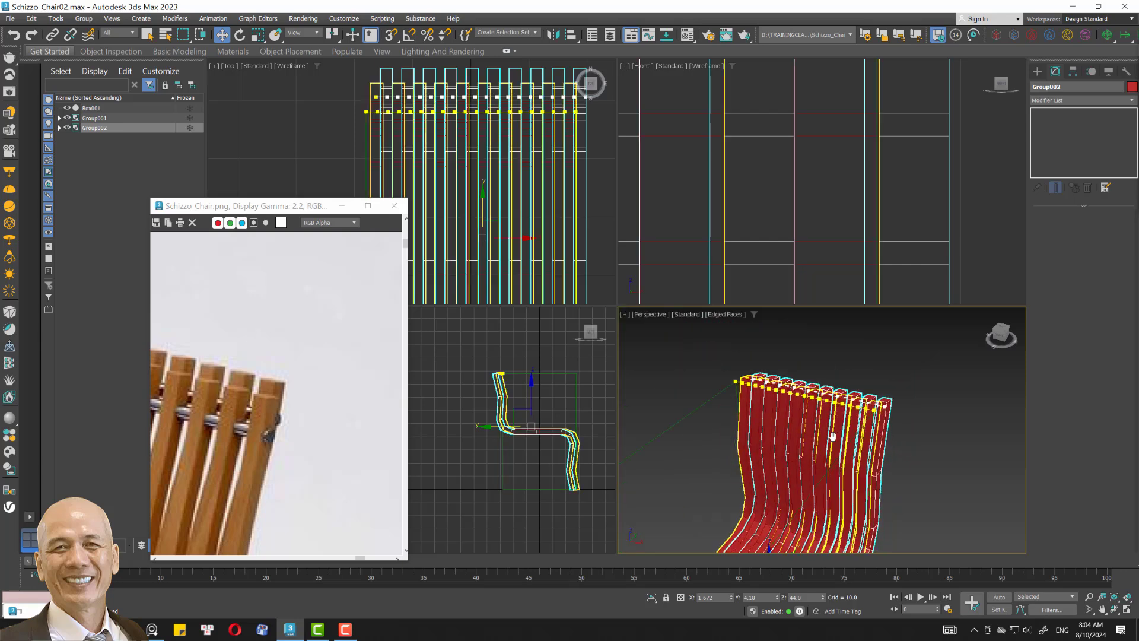
middle_click_drag(840, 504, 851, 442)
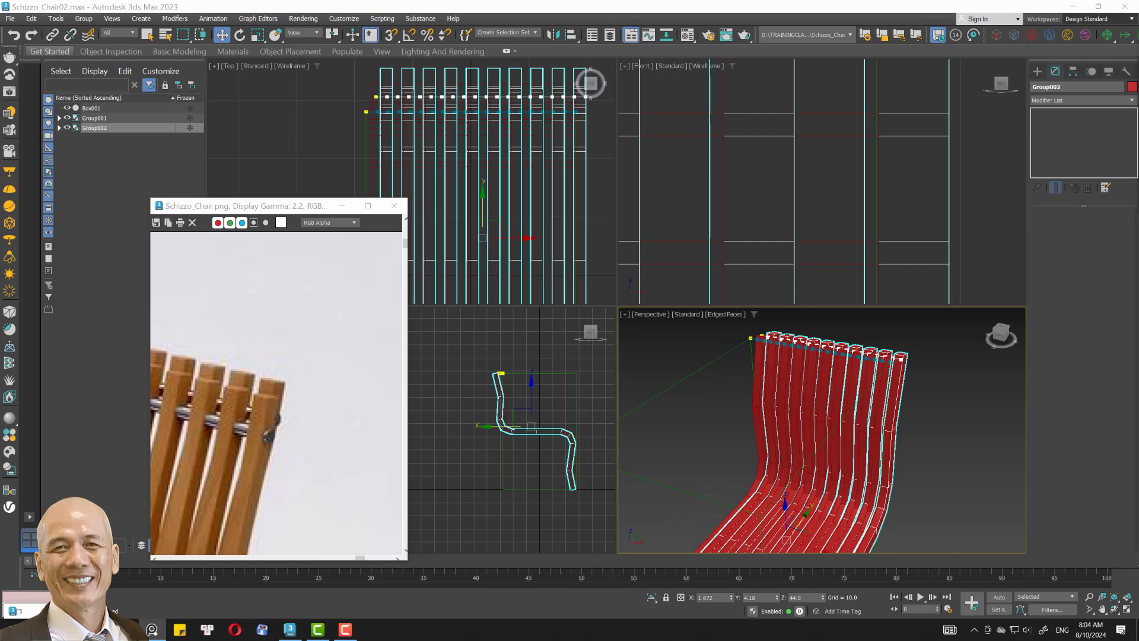
middle_click(862, 170)
scroll(863, 170, "down", 10)
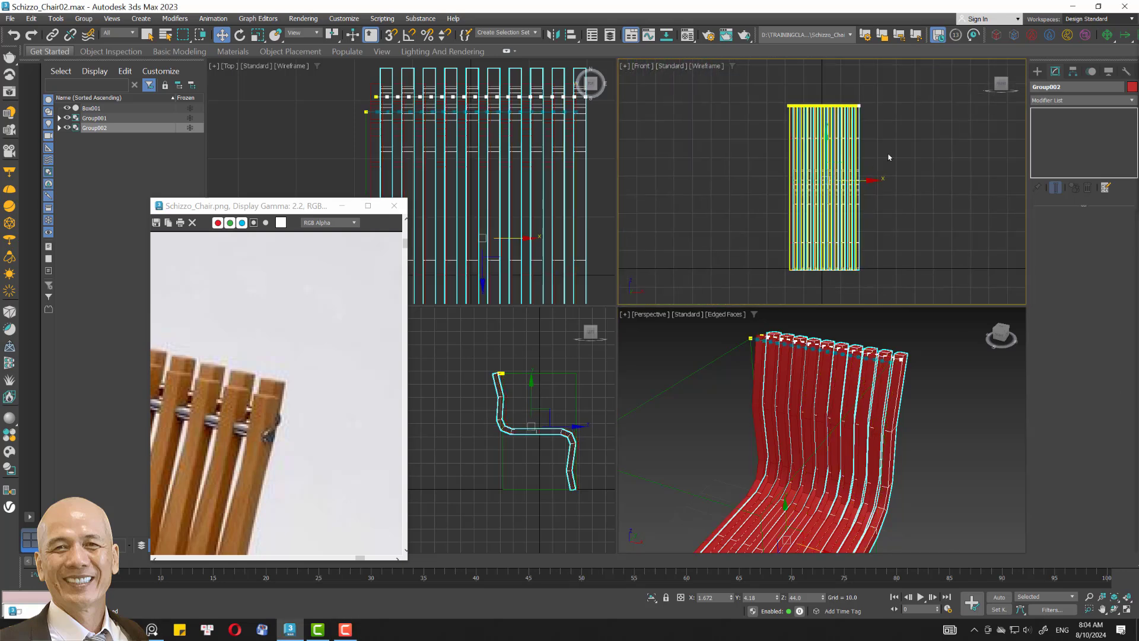
Select the slat groups and expand Group002 and Group001 in the Scene Explorer to list Line001–Line011.
left_click(834, 101)
left_click_drag(951, 280, 951, 280)
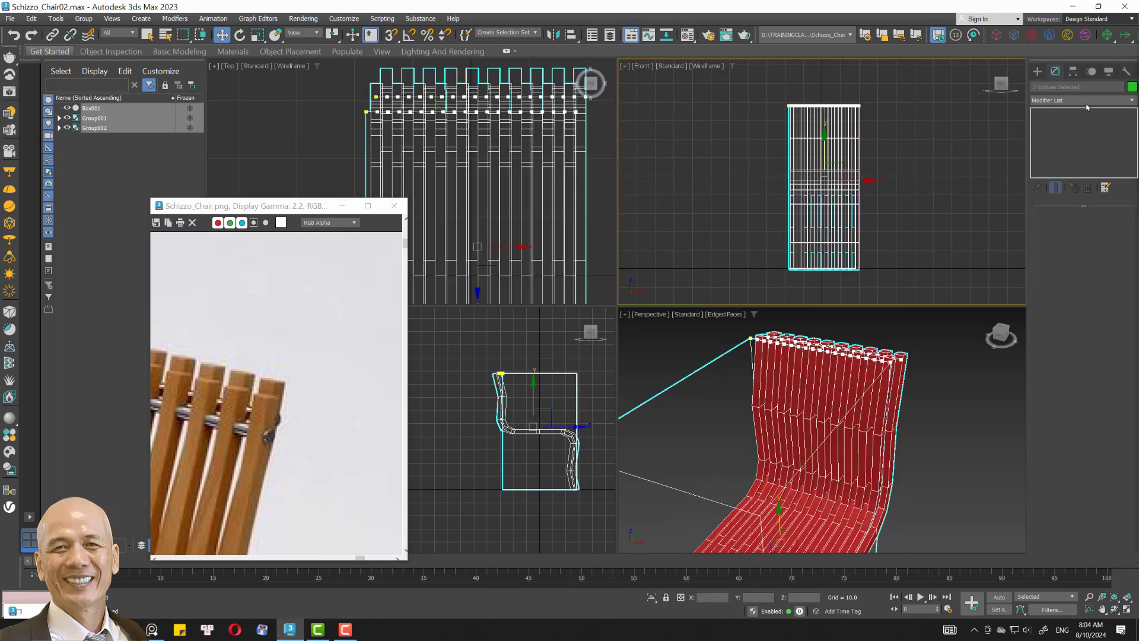
left_click(928, 158)
left_click(897, 387)
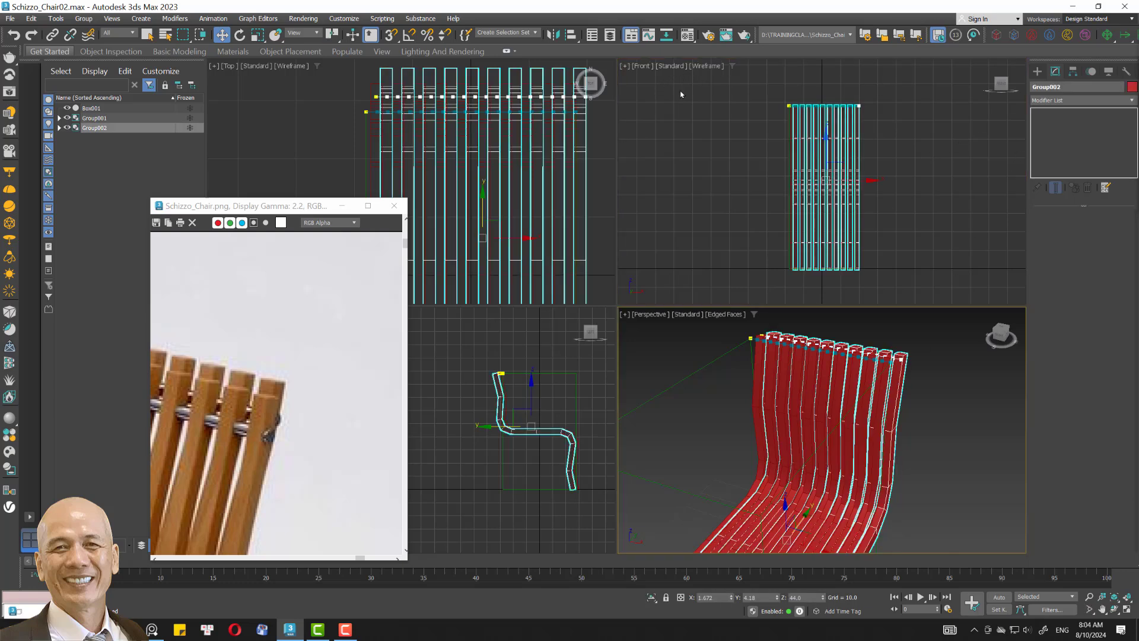
left_click(59, 128)
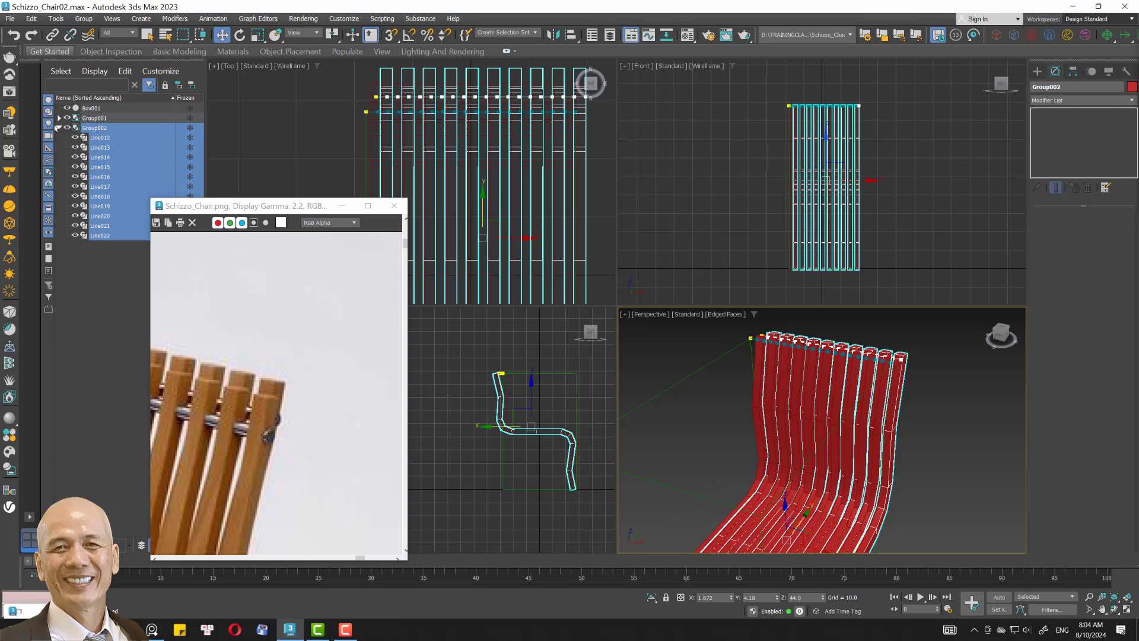
left_click(59, 127)
left_click(102, 129)
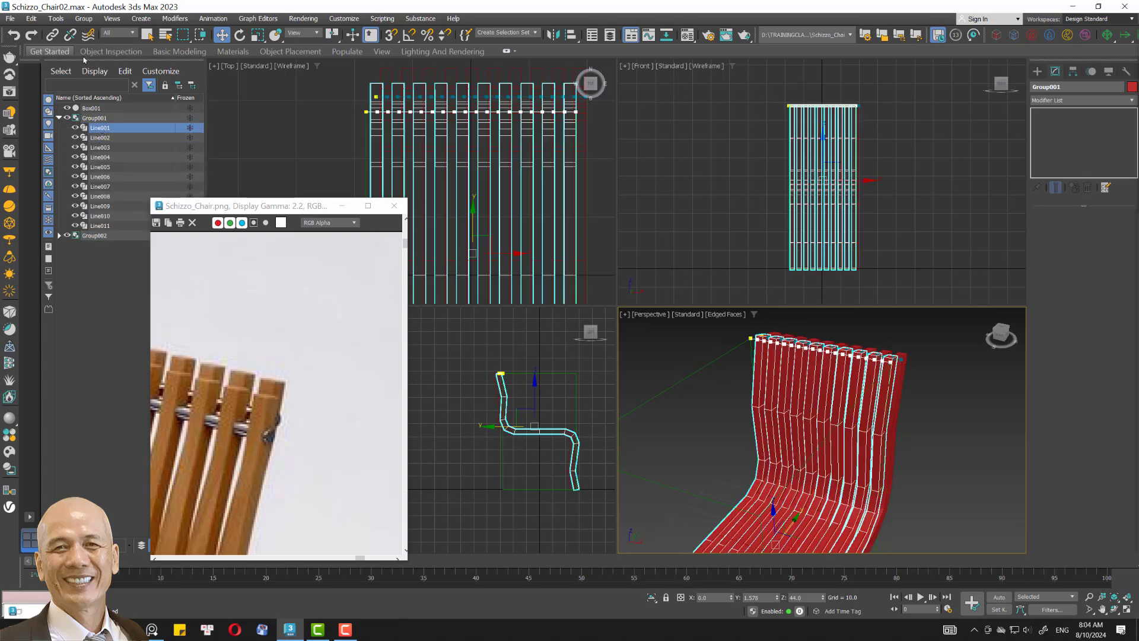
Open Group001 with Group > Open and select its Line001 slat.
left_click(78, 18)
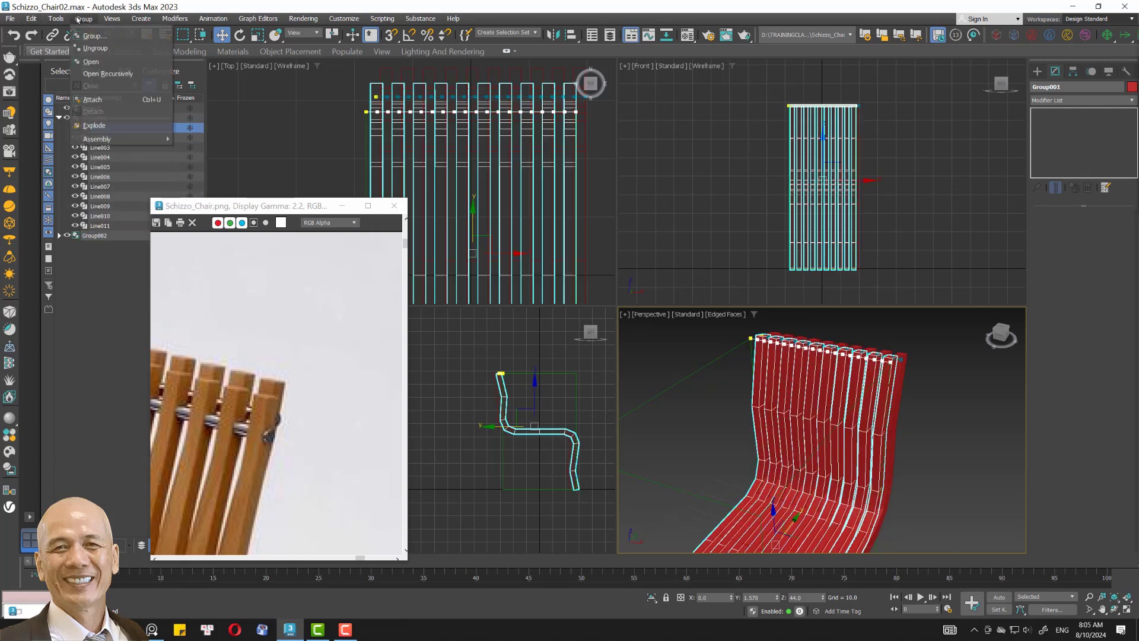
left_click(94, 63)
left_click(99, 128)
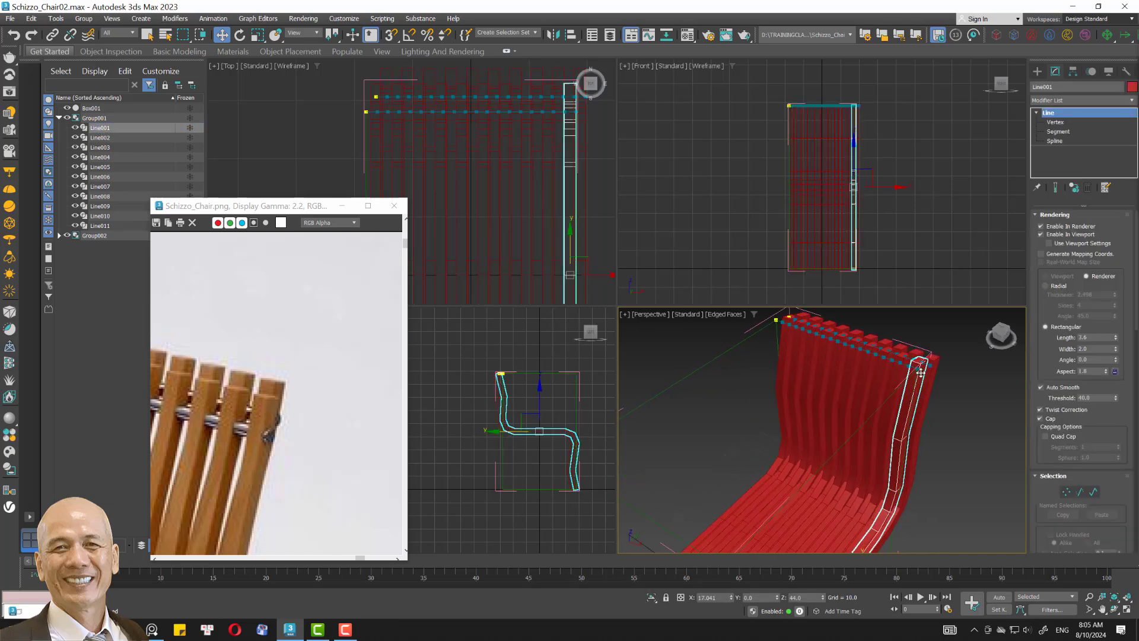
Select Line001 alone and add an Edit Poly modifier from the Modifier List.
scroll(914, 393, "up", 5)
mouse_move(913, 392)
middle_mouse_down()
mouse_move(852, 404)
mouse_move(985, 462)
middle_mouse_up()
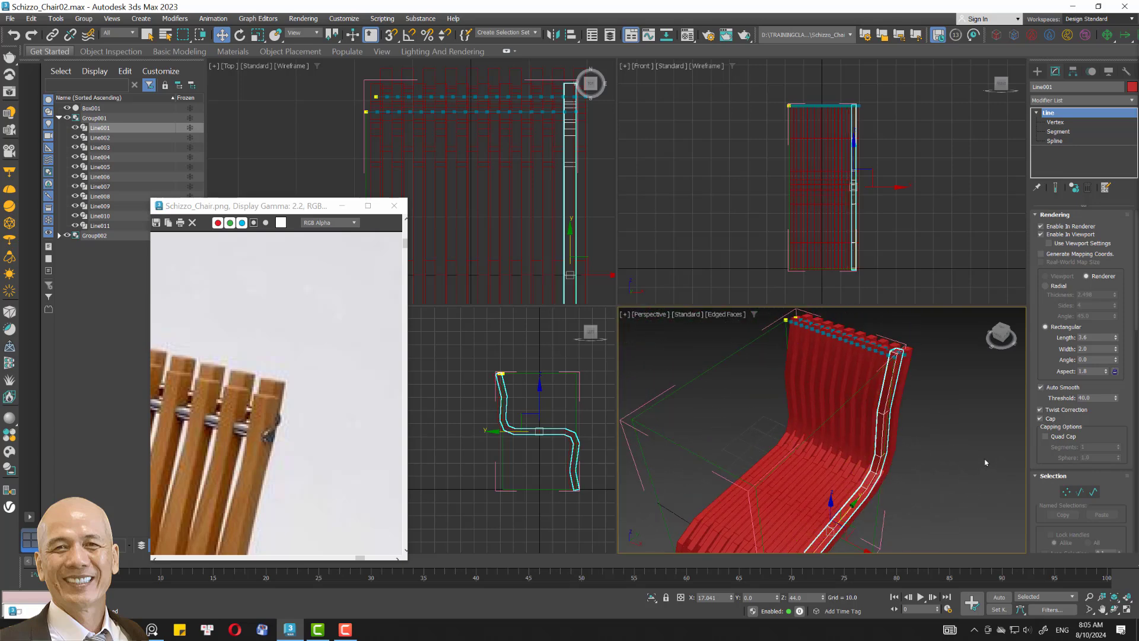
key("F10")
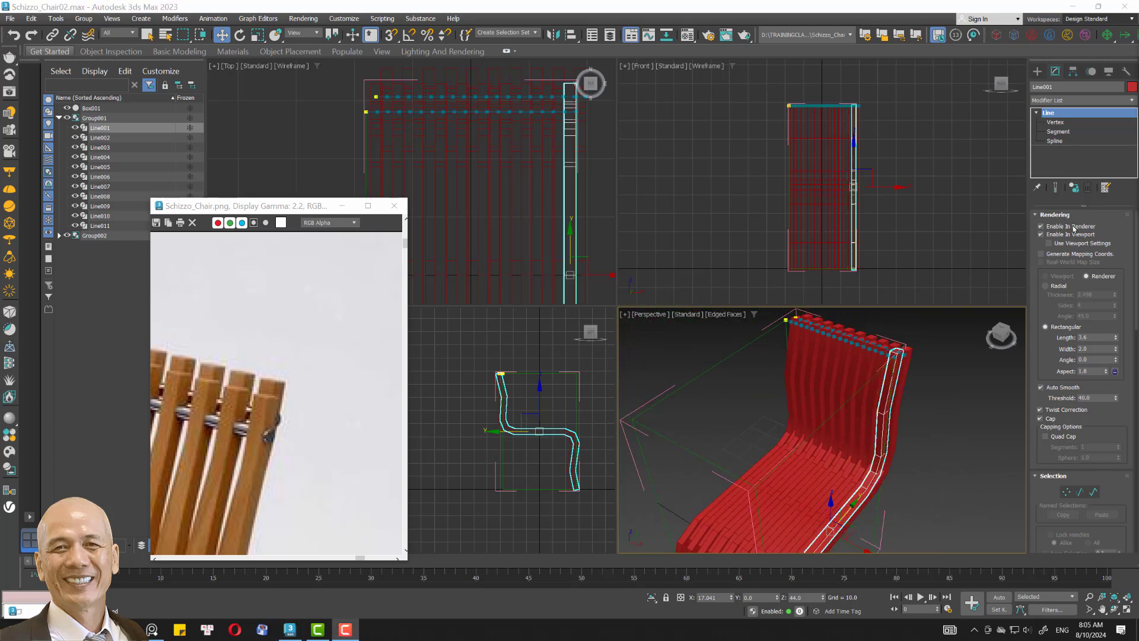
left_click(973, 249)
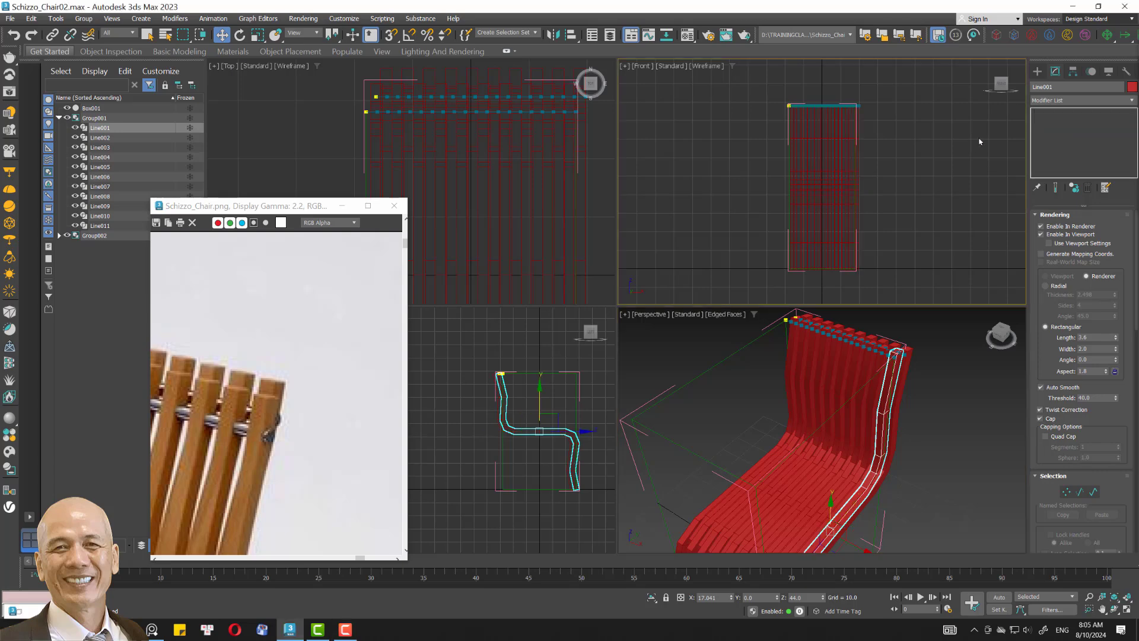
left_click(901, 394)
left_click(108, 127)
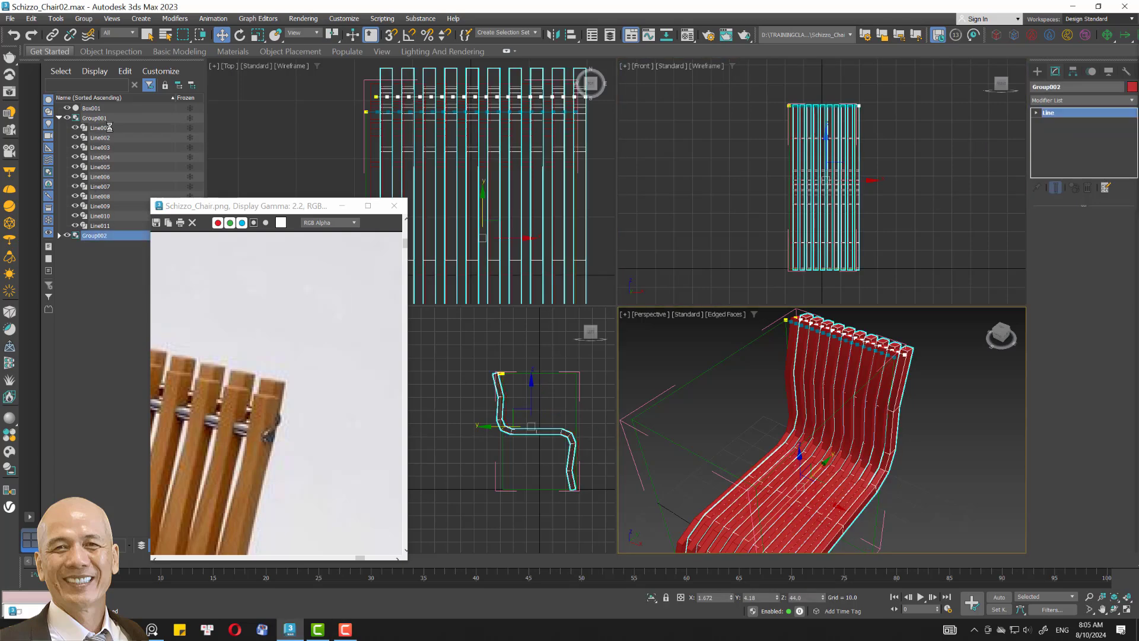
left_click(1076, 100)
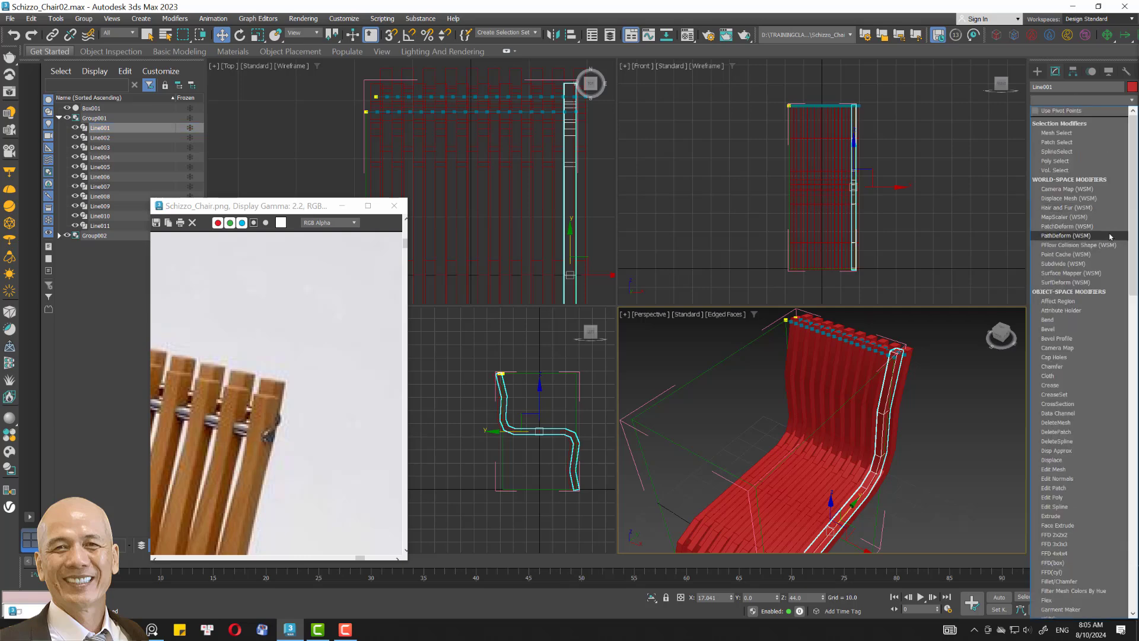
key("e")
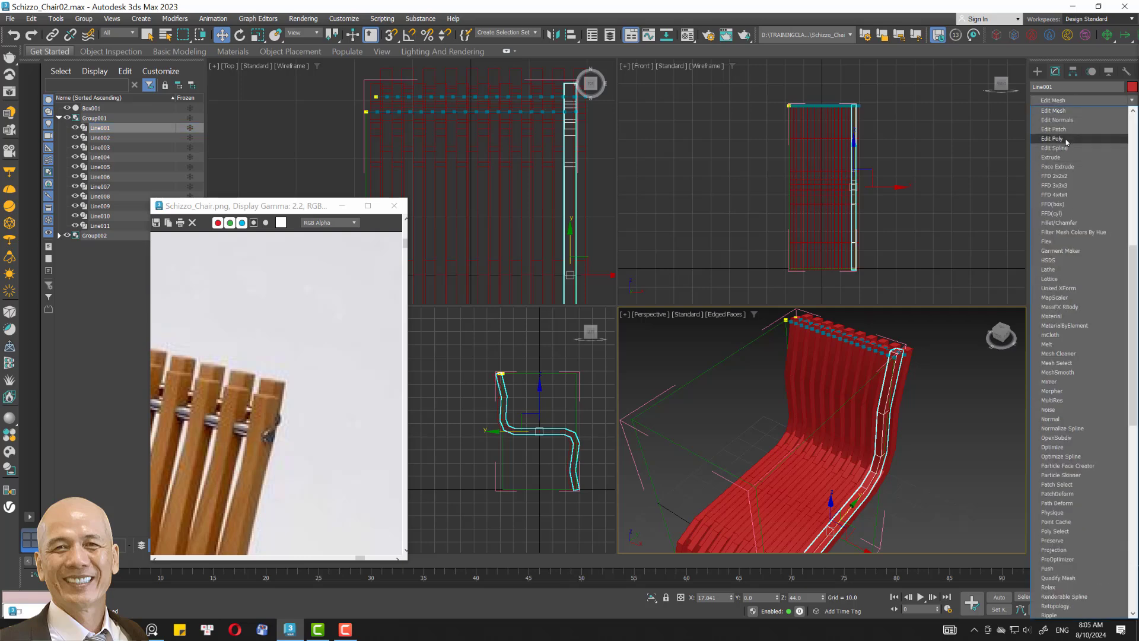
left_click(1066, 139)
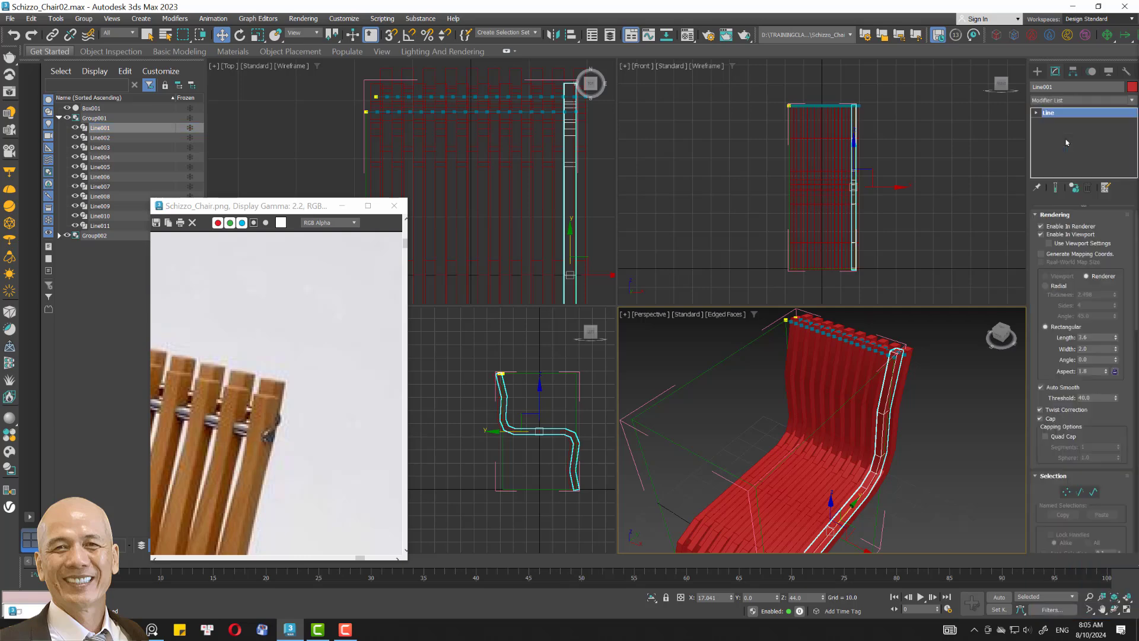
Isolate Line001, maximize the Perspective view and set its object colour to wood orange.
left_click(1132, 87)
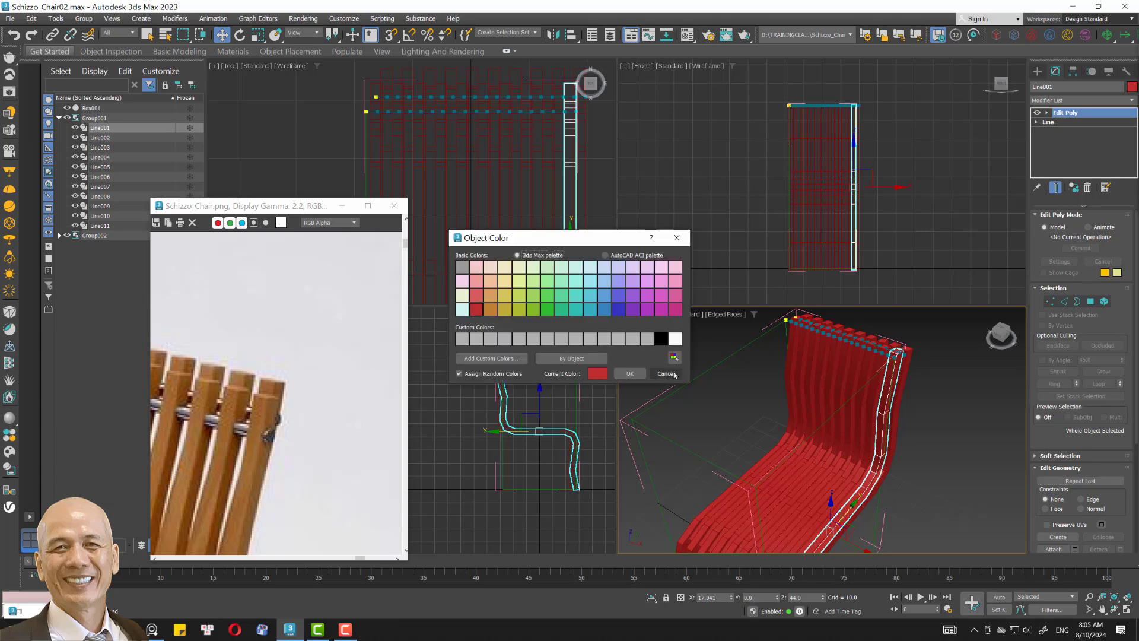
left_click(662, 371)
middle_click_drag(819, 376, 804, 385)
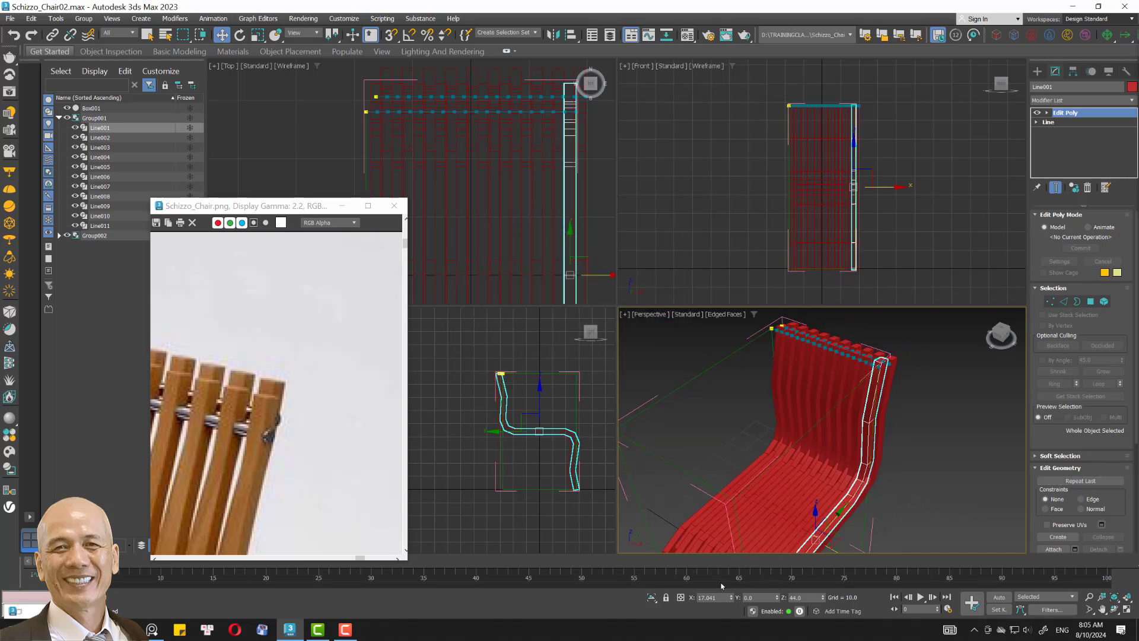
left_click(652, 598)
left_click(1126, 609)
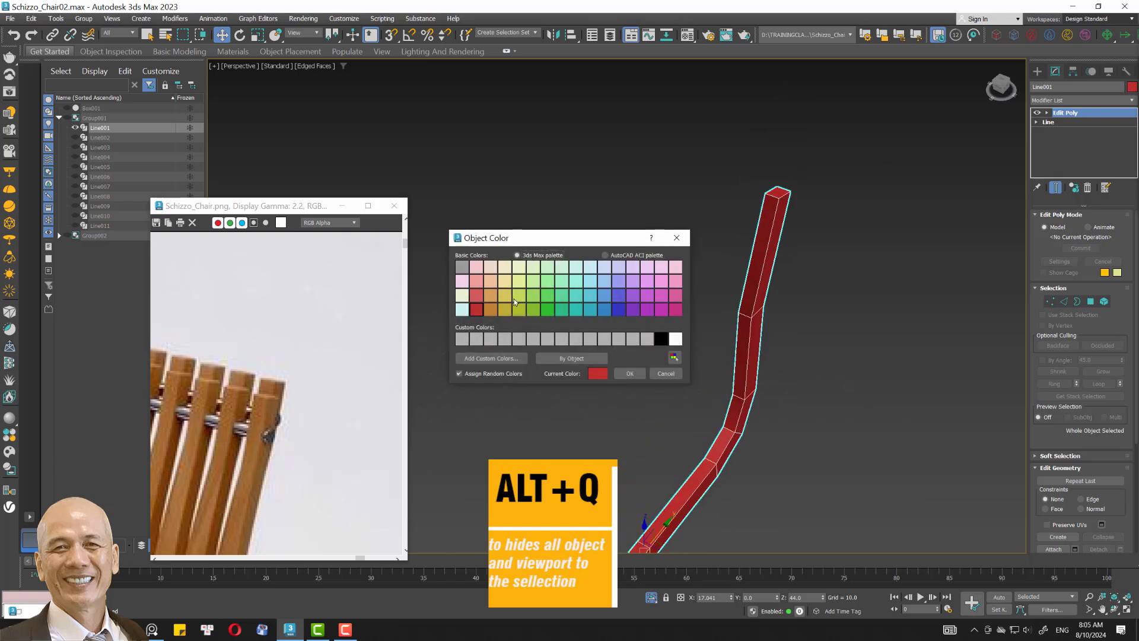
left_click(490, 309)
left_click(602, 373)
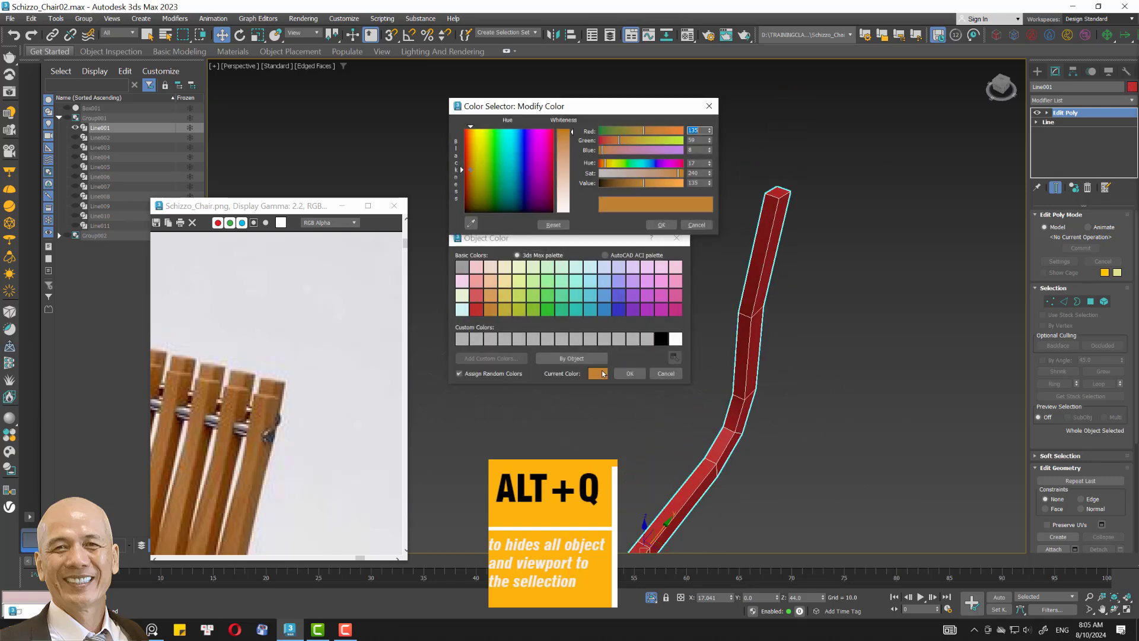
left_click(661, 225)
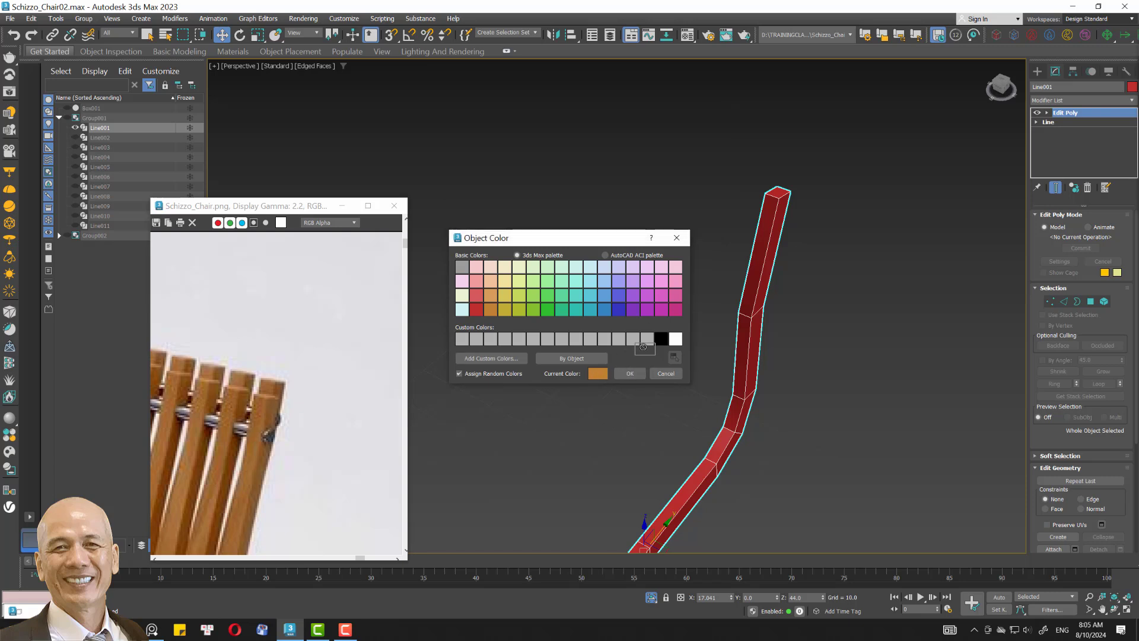
left_click(630, 373)
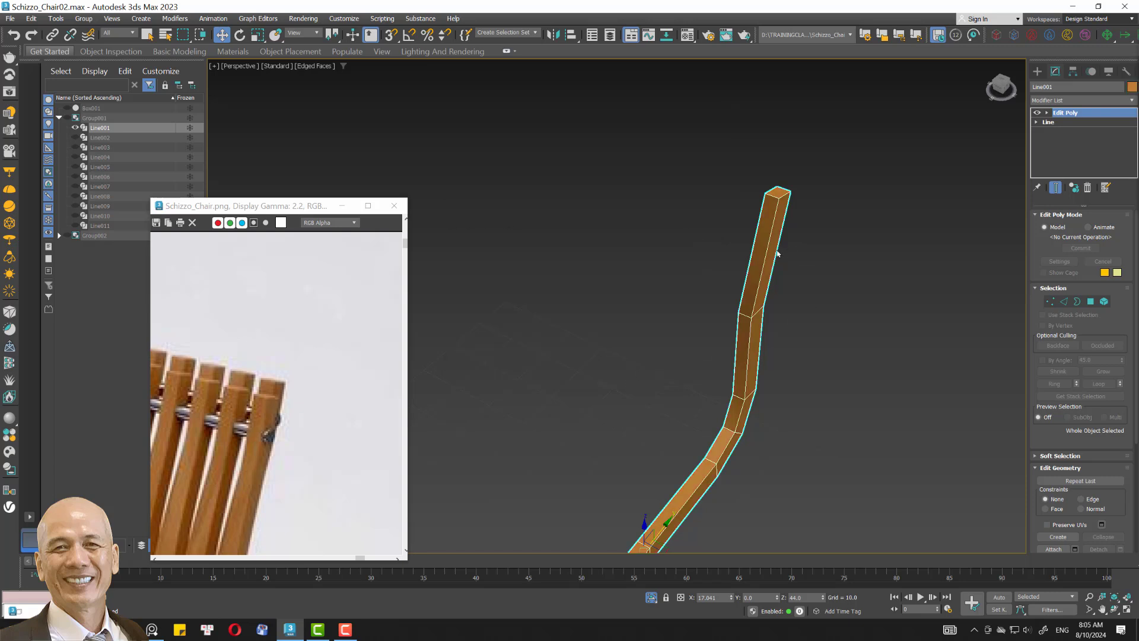
Ring the slat's top-end edges and connect them with 2 segments pinched 67.
mouse_move(776, 254)
middle_mouse_down("alt")
mouse_move(788, 221)
mouse_move(794, 262)
mouse_move(771, 261)
mouse_move(760, 283)
middle_mouse_up("alt")
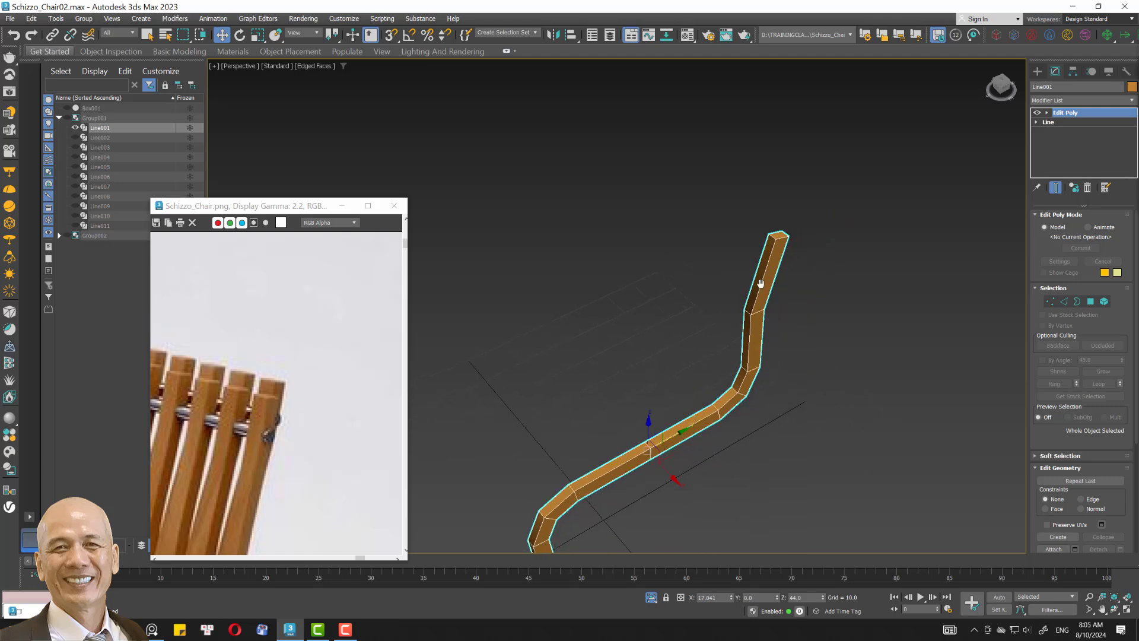
left_click(1063, 300)
key("z")
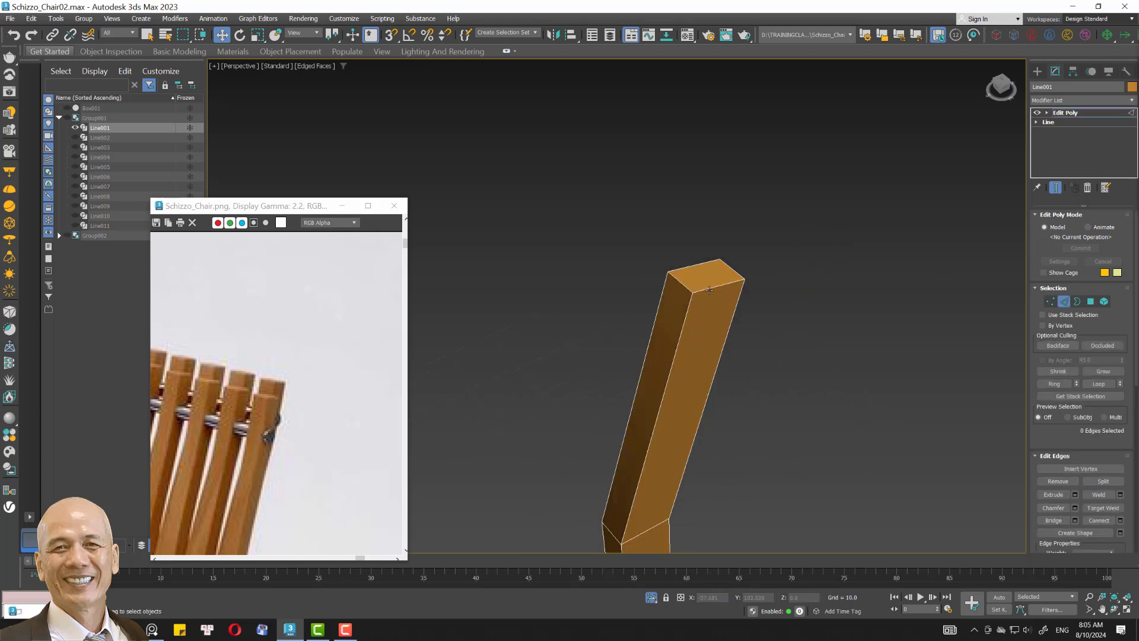
left_click(1054, 384)
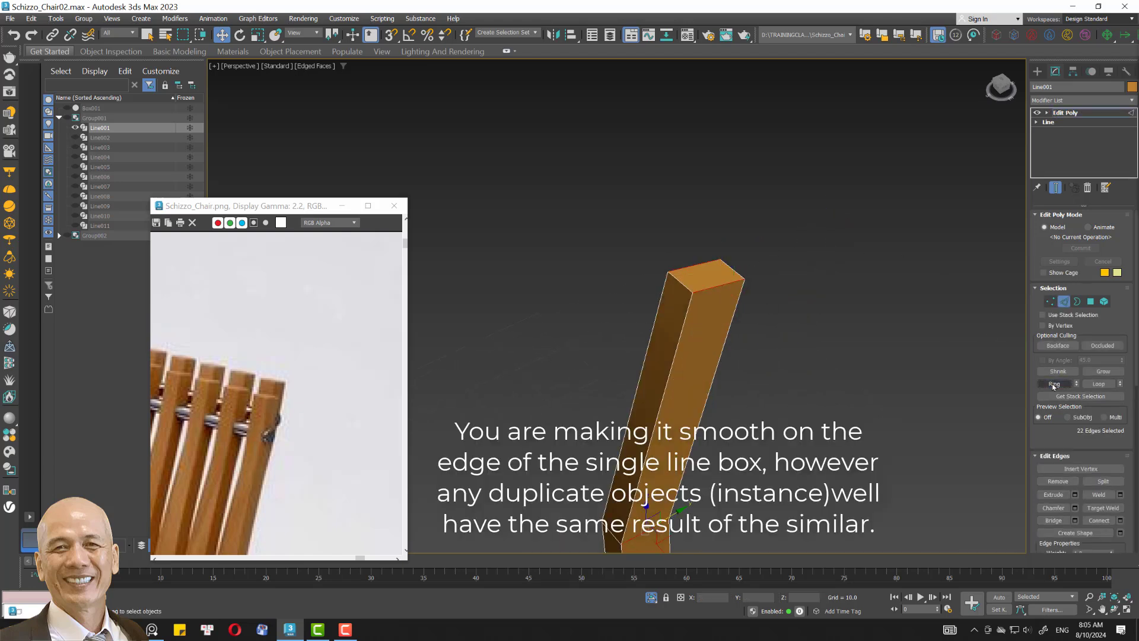
left_click(1120, 521)
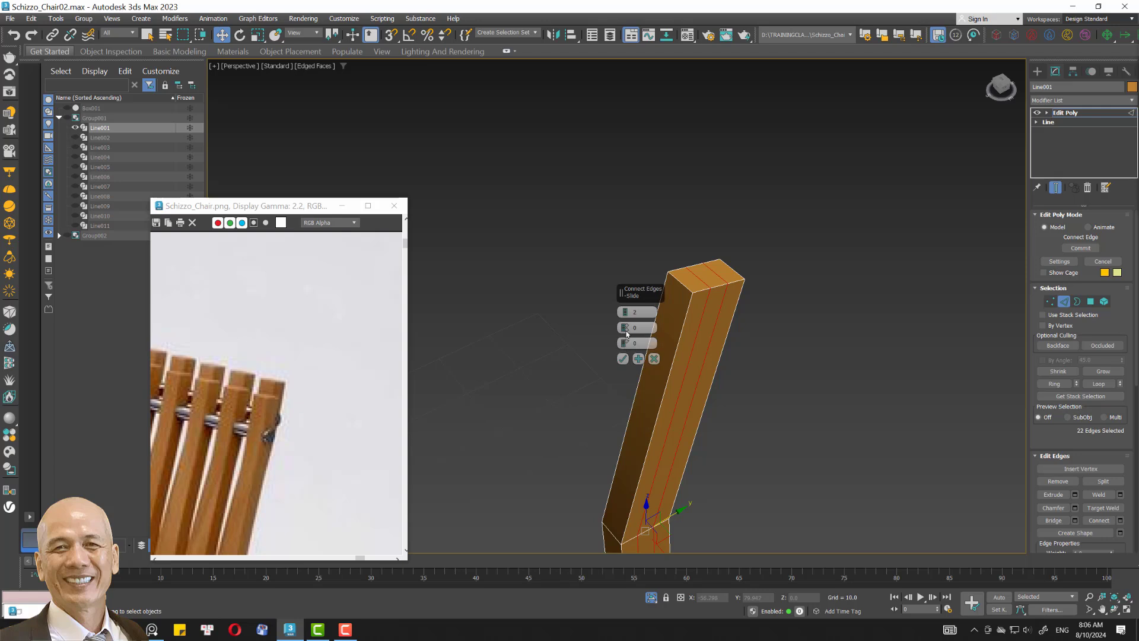
left_click_drag(625, 327, 628, 297)
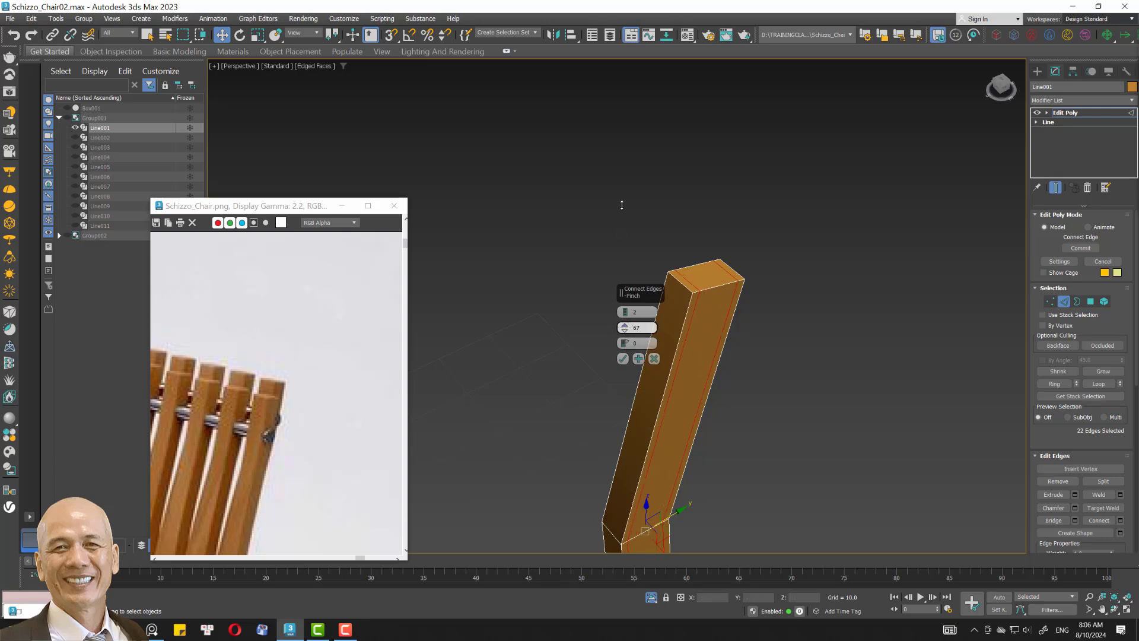
left_click(623, 358)
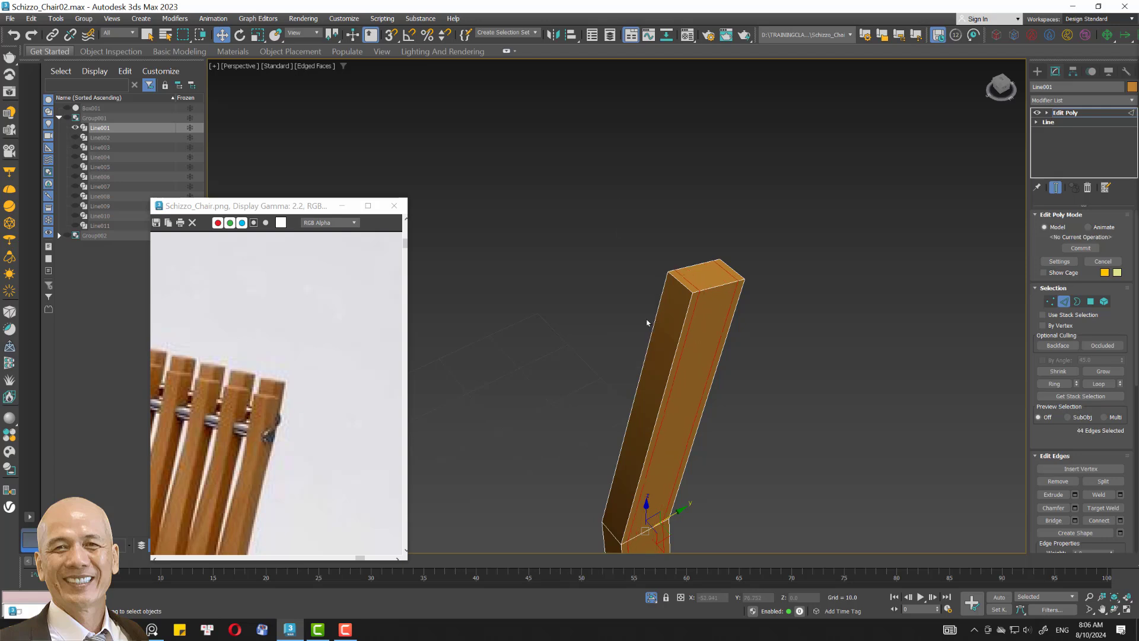
Ring and connect the edges on the slat's other face the same way.
left_click(680, 284)
left_click(1054, 384)
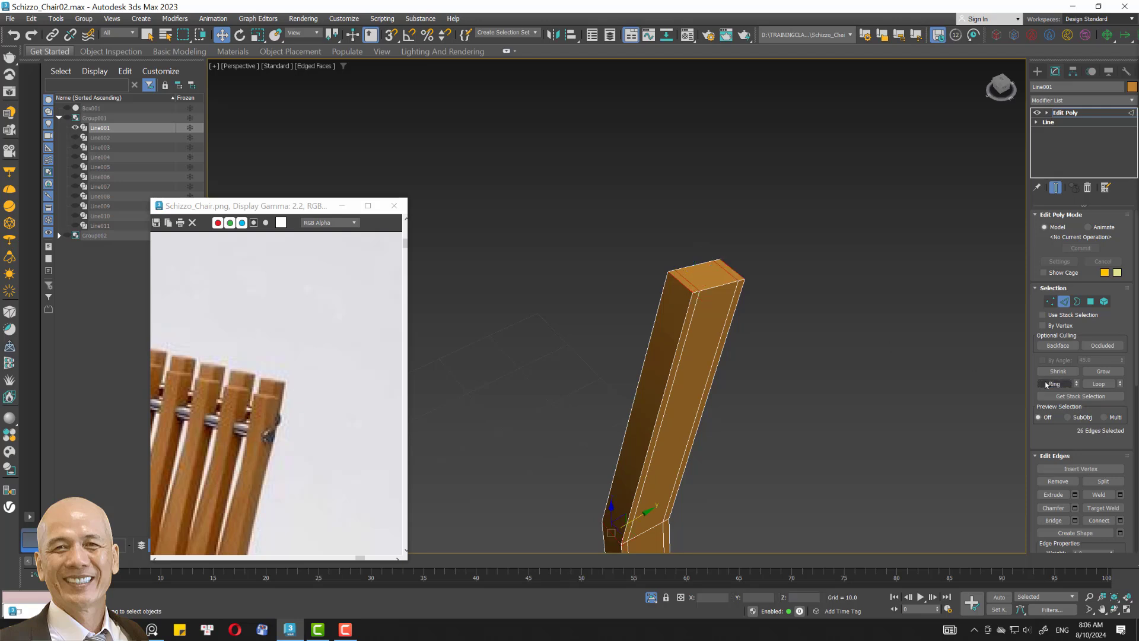
left_click(1120, 521)
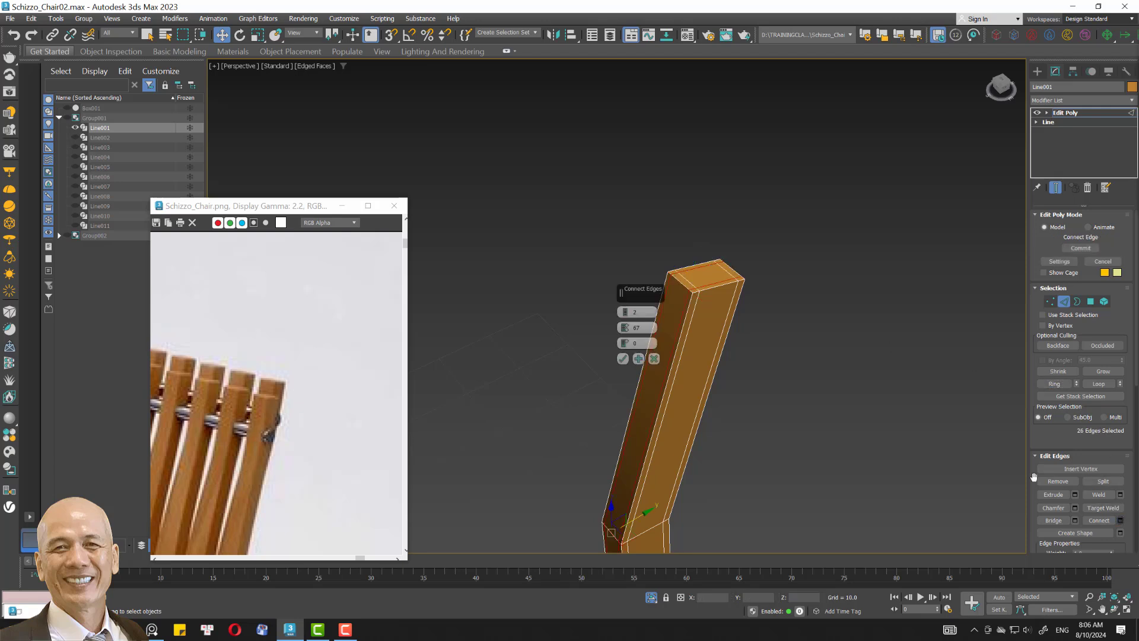
left_click(622, 358)
scroll(661, 374, "down", 3)
mouse_move(702, 249)
middle_mouse_down()
mouse_move(797, 215)
mouse_move(755, 307)
mouse_move(796, 231)
mouse_move(778, 289)
middle_mouse_up()
Ring 12 edges on the wide face and connect them with 1 segment slid to -90.
left_click(777, 289)
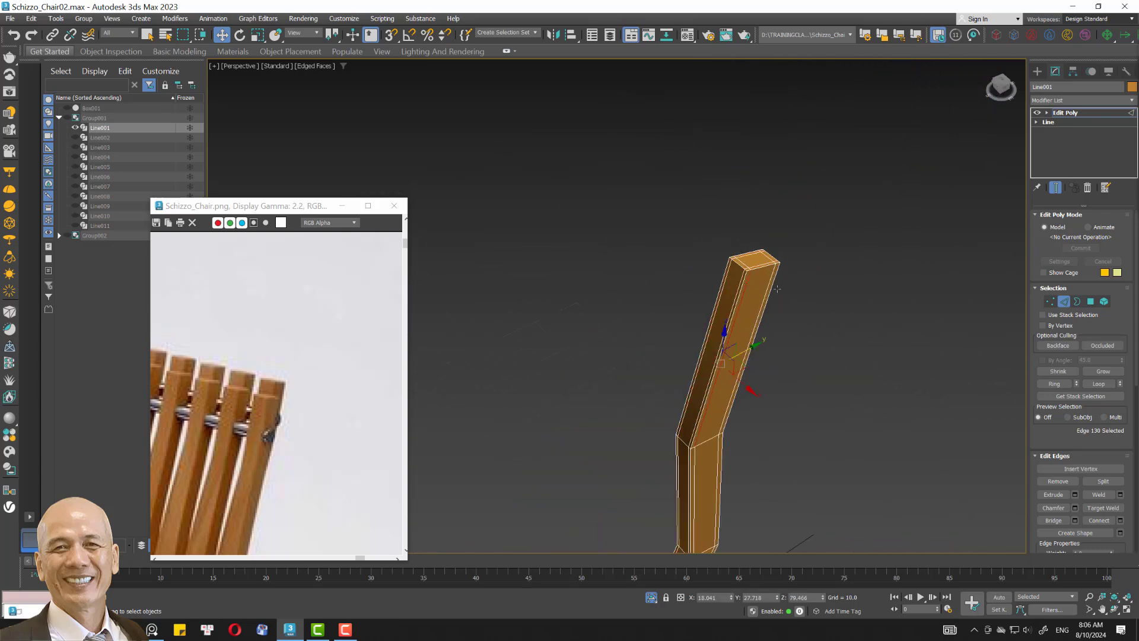
left_click(1054, 382)
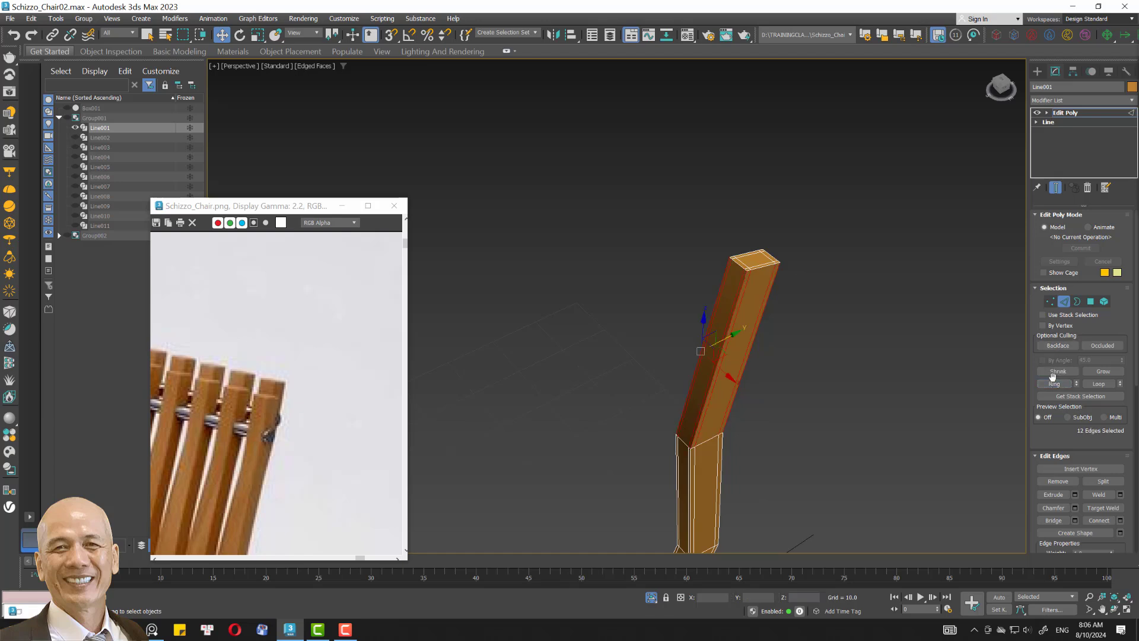
left_click(1120, 520)
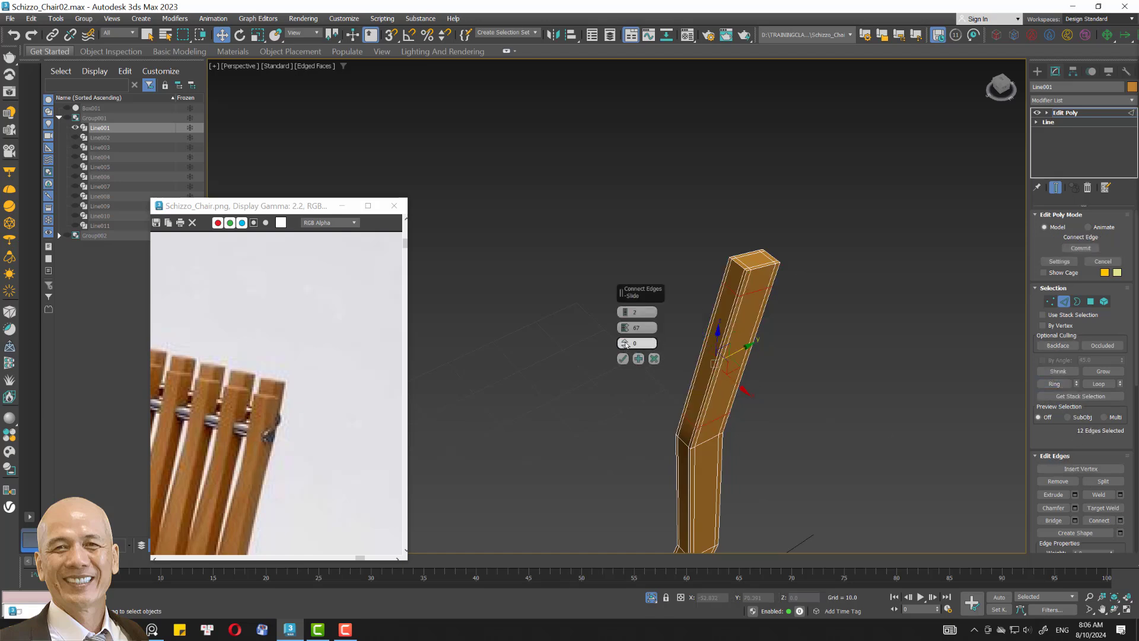
right_click(624, 312)
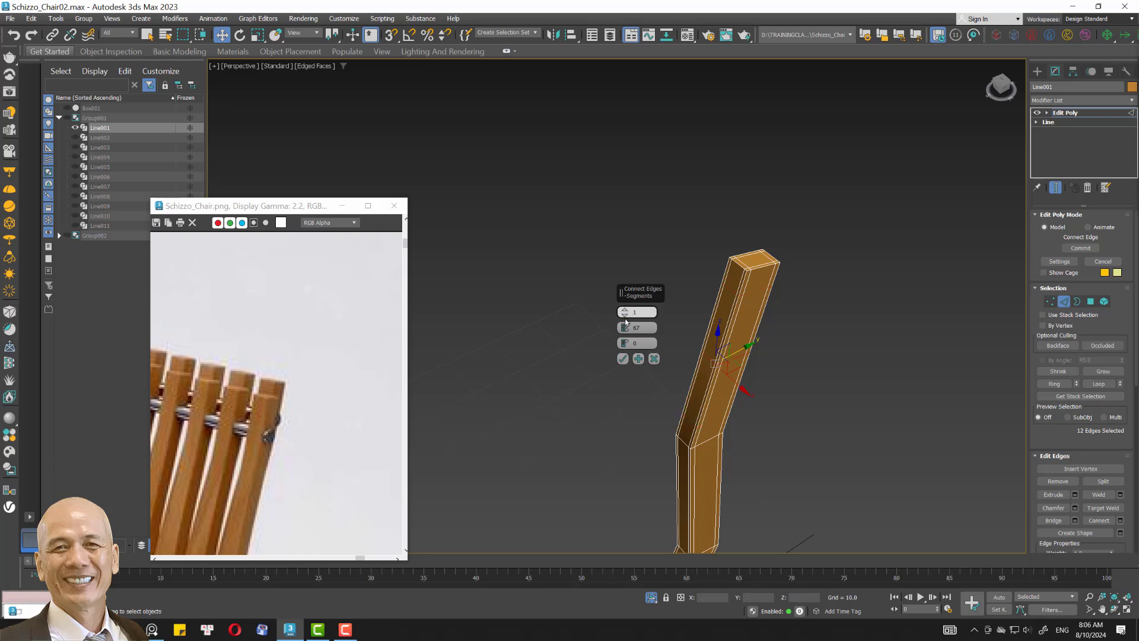
right_click(624, 343)
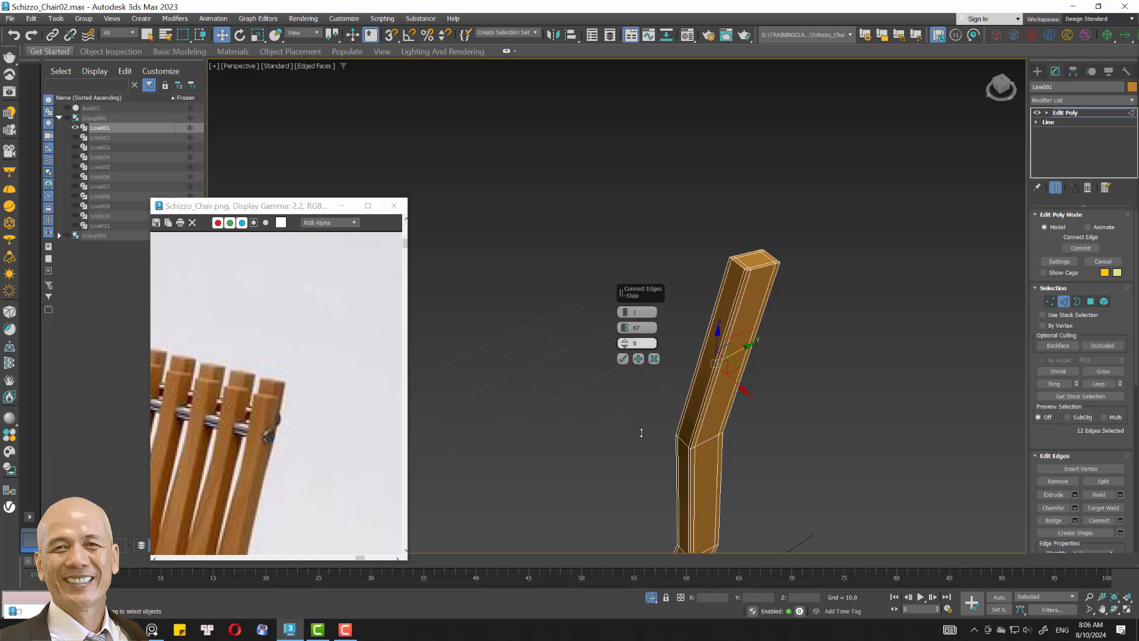
left_click_drag(642, 433, 647, 505)
left_click(623, 358)
mouse_move(623, 358)
middle_mouse_down("alt")
mouse_move(666, 260)
mouse_move(661, 331)
mouse_move(745, 546)
middle_mouse_up("alt")
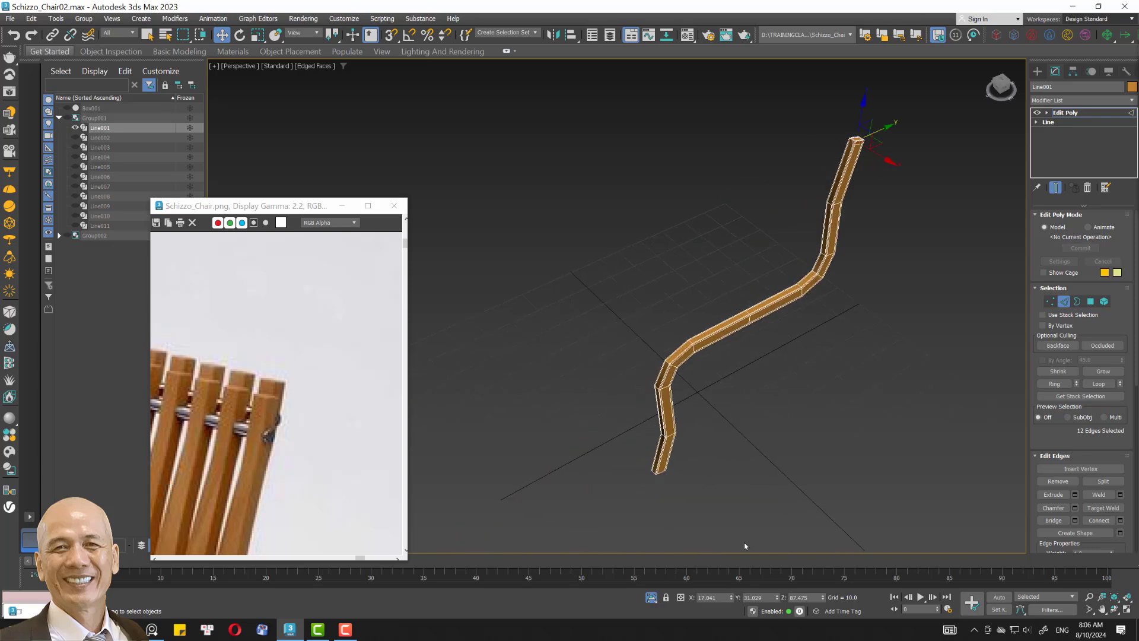
Zoom in on the orange slat's lower end and switch to Vertex level.
left_click(652, 597)
scroll(683, 469, "up", 3)
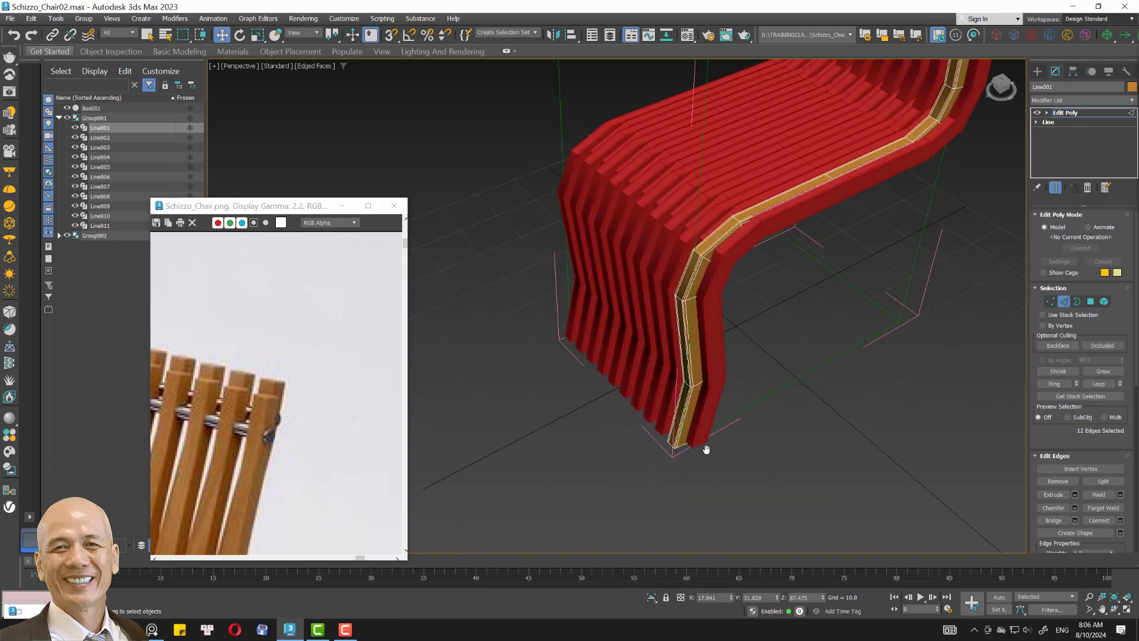
scroll(706, 457, "up", 2)
scroll(707, 460, "up", 3)
middle_click_drag(702, 401, 713, 402)
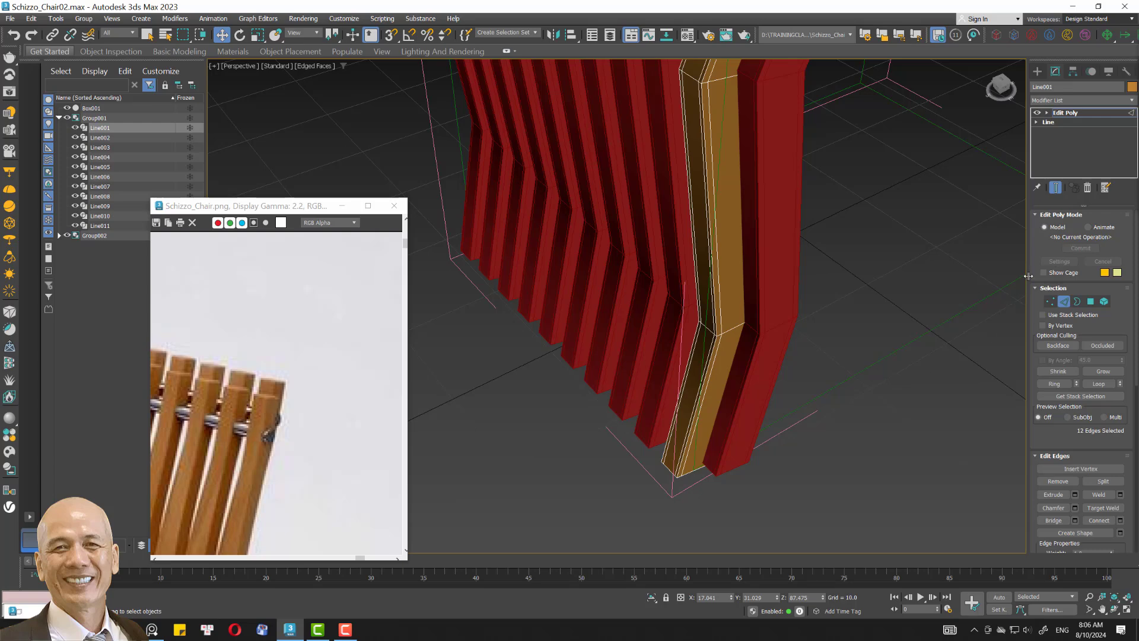
left_click(1051, 301)
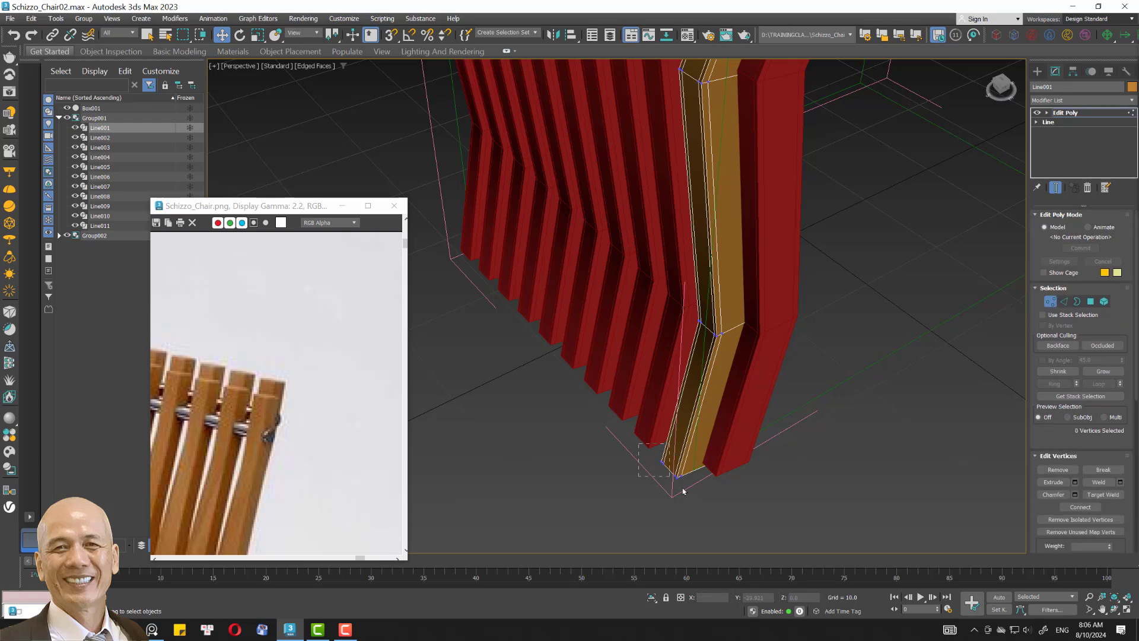
Restore the four-view layout, region-select the bottom vertices in Left view, then try Scale.
key("alt+w")
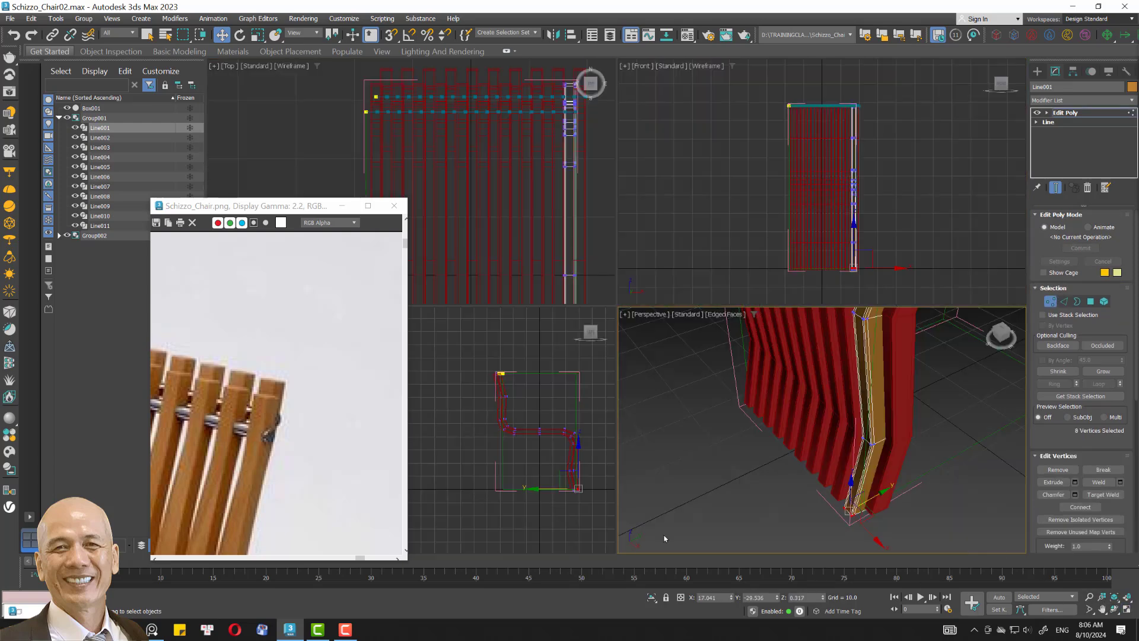
middle_click_drag(579, 458, 547, 458)
scroll(548, 457, "up", 2)
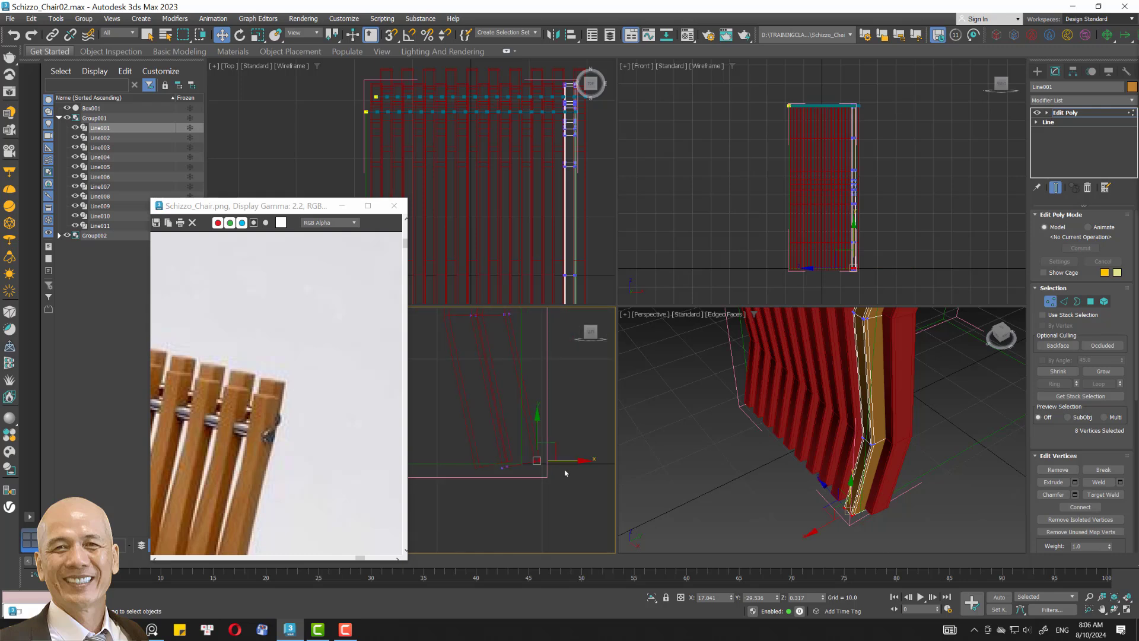
left_click_drag(592, 446, 481, 488)
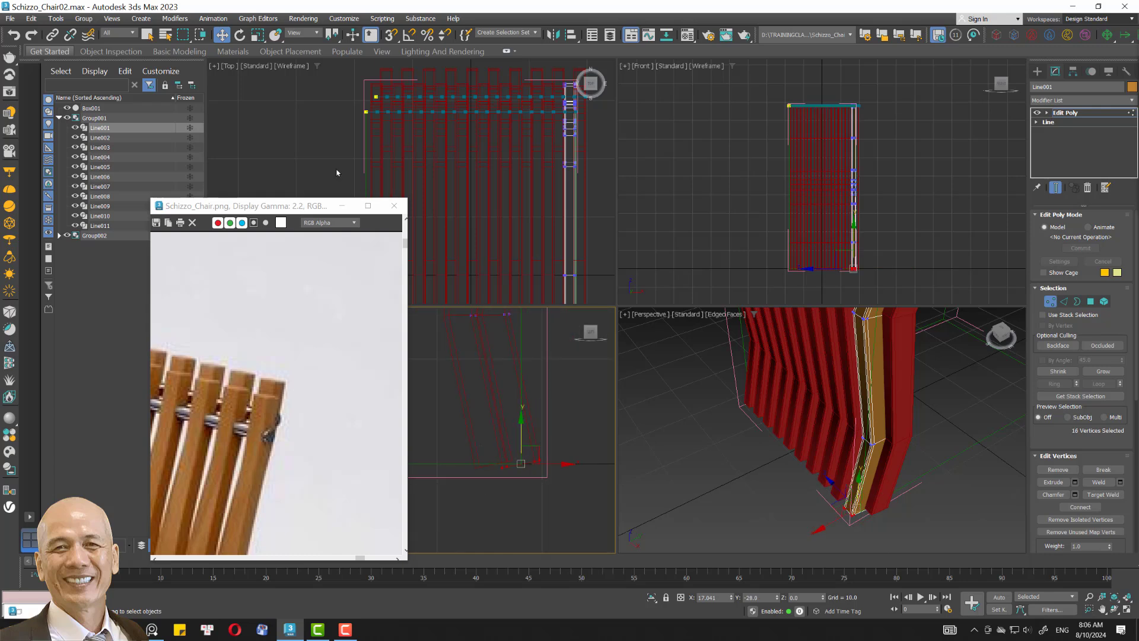
key("r")
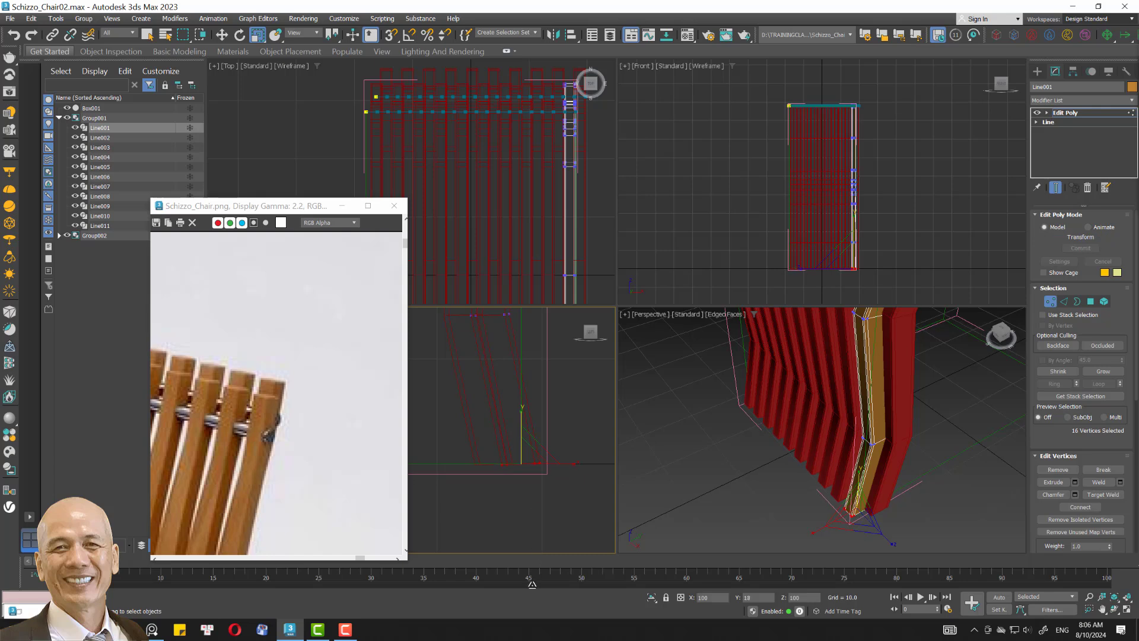
At Edge level, pick an edge on the slat's lower part and ring-select it.
key("w")
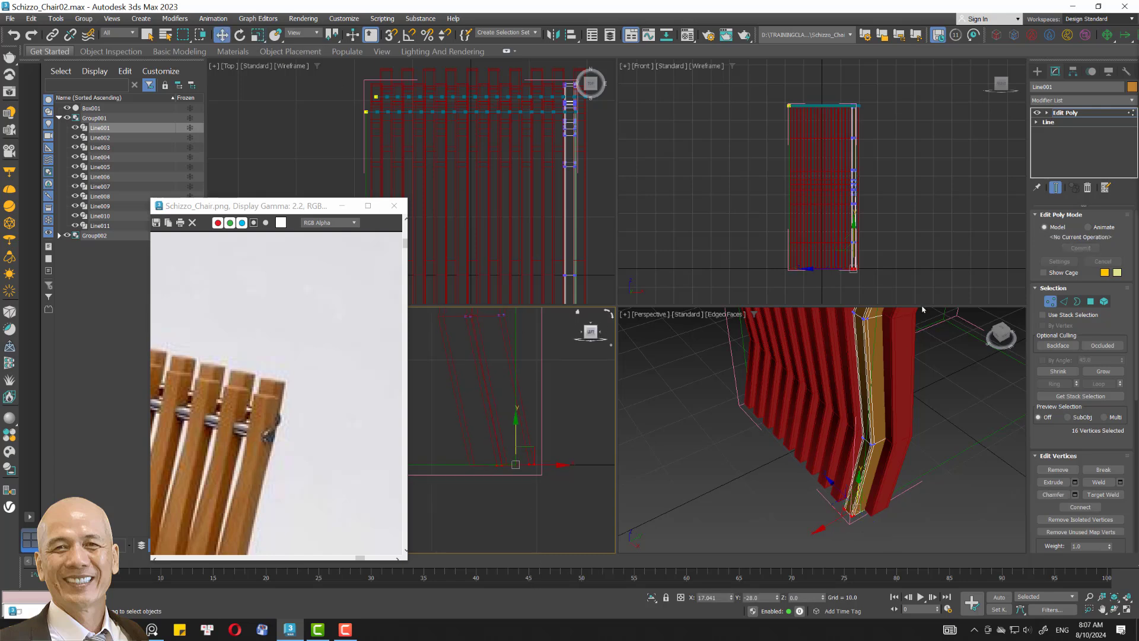
key("2")
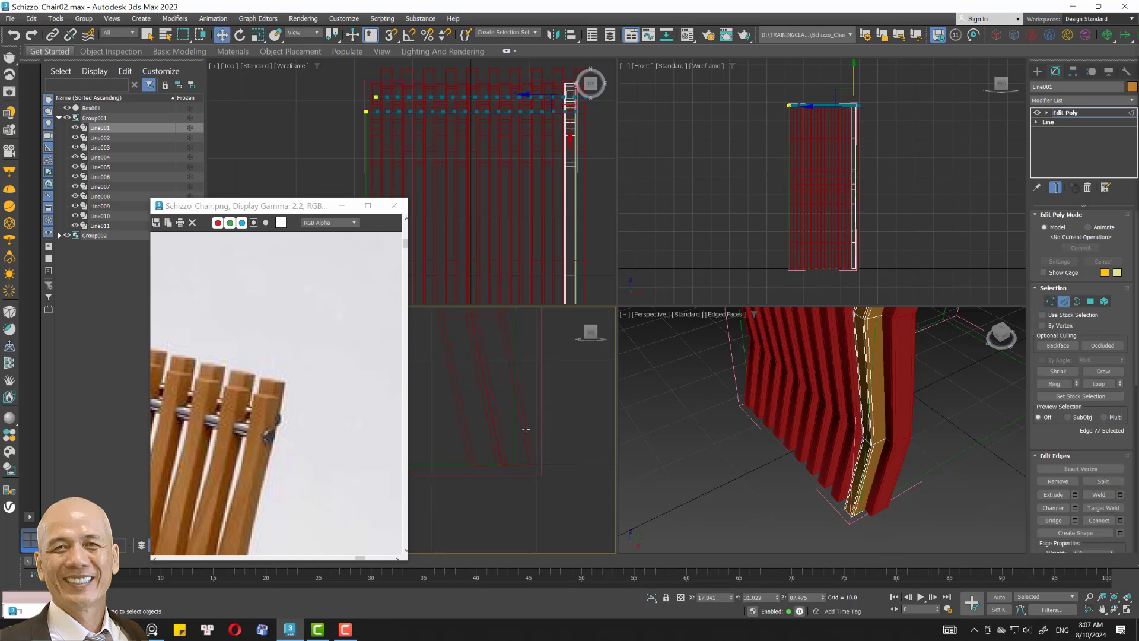
left_click(526, 429)
scroll(867, 415, "up", 2)
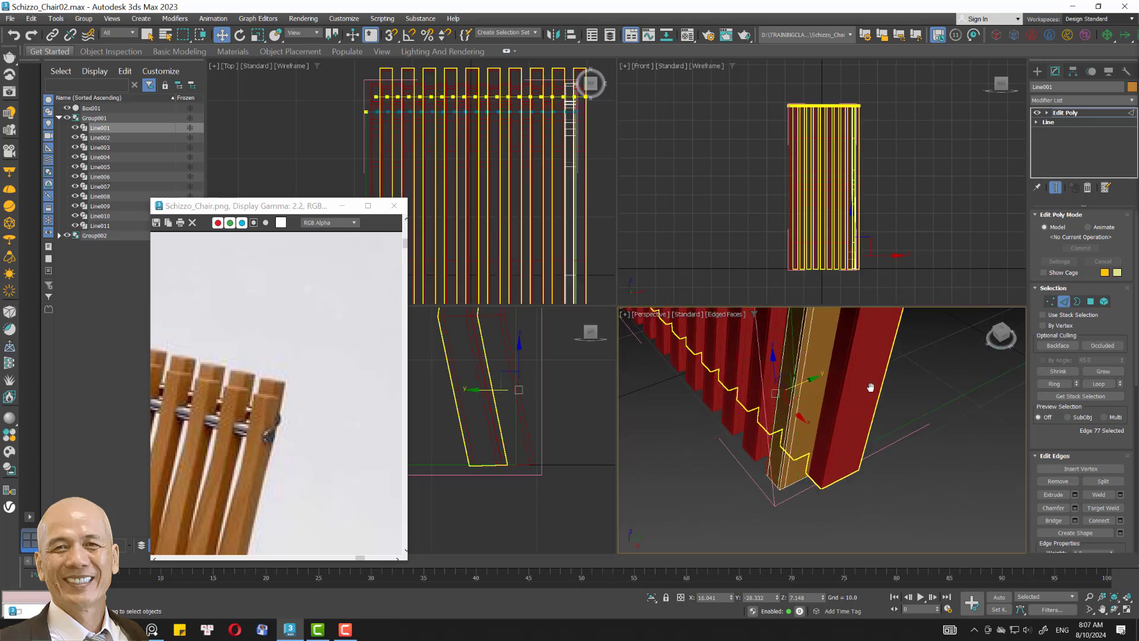
scroll(866, 387, "up", 2)
scroll(882, 376, "up", 2)
key("ctrl+z")
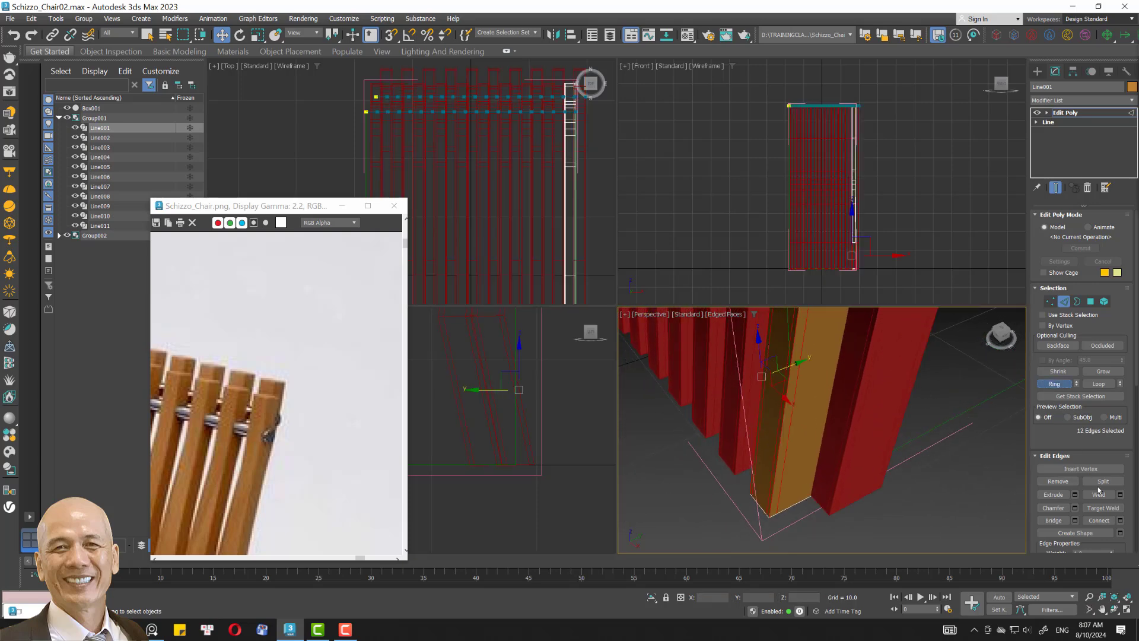
Connect the ring with 2 segments and zero pinch/slide, then select the lower vertices.
left_click(1120, 521)
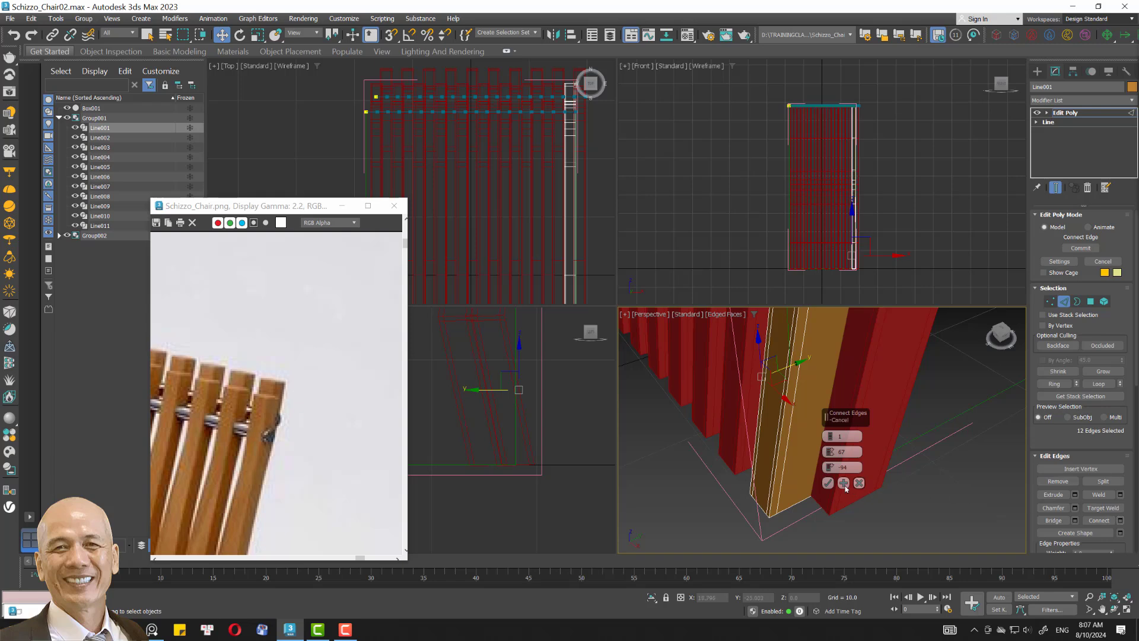
right_click(830, 455)
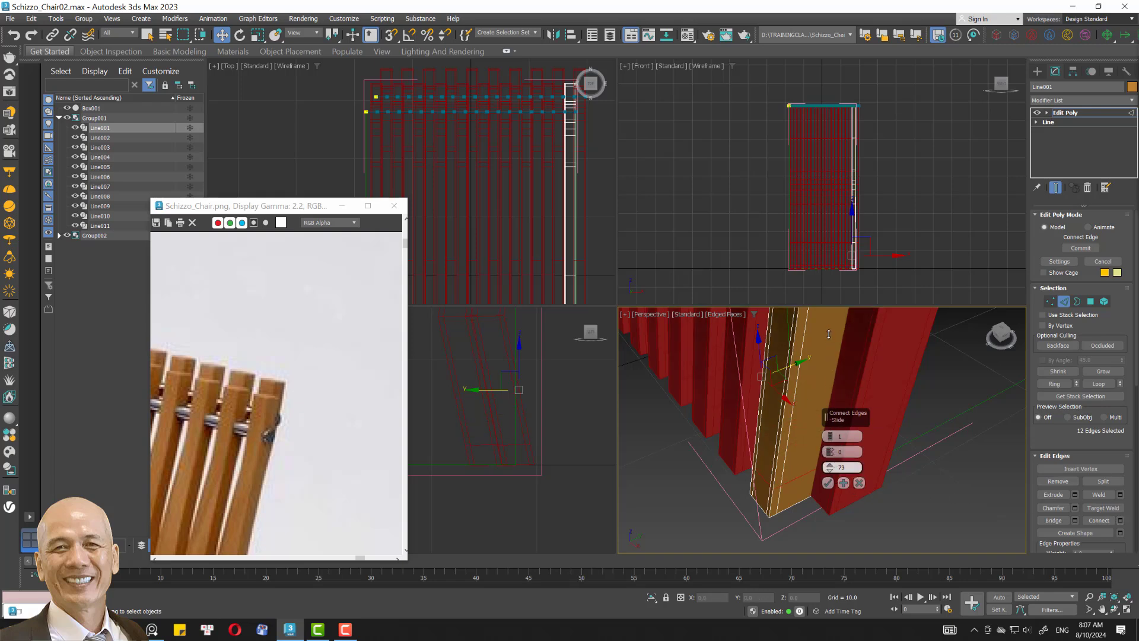
left_click_drag(829, 334, 829, 360)
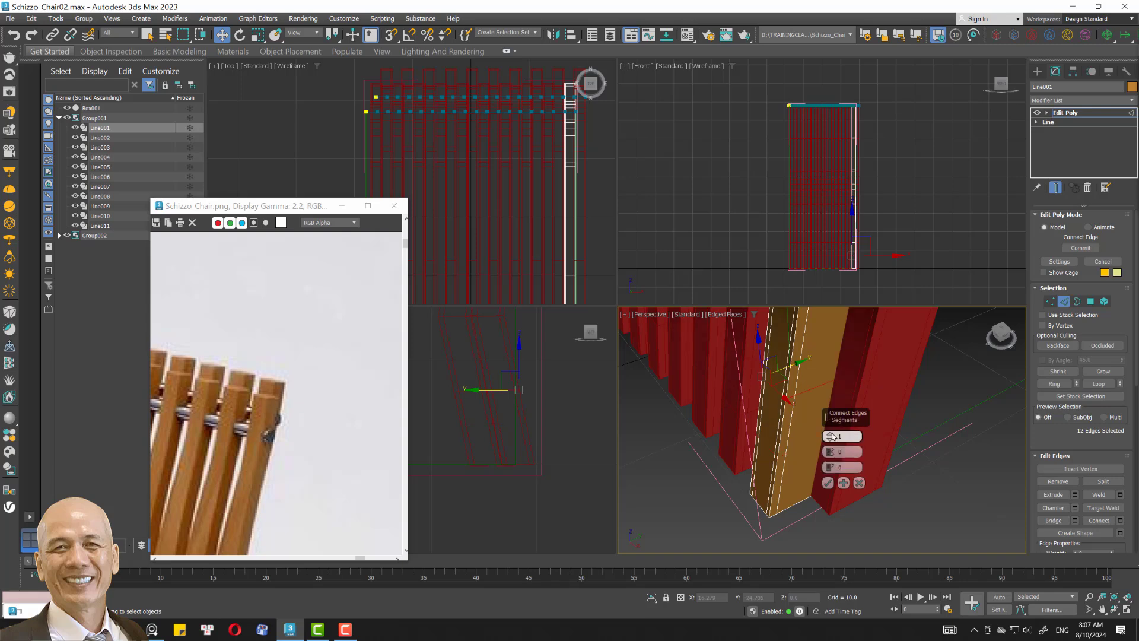
left_click(831, 437)
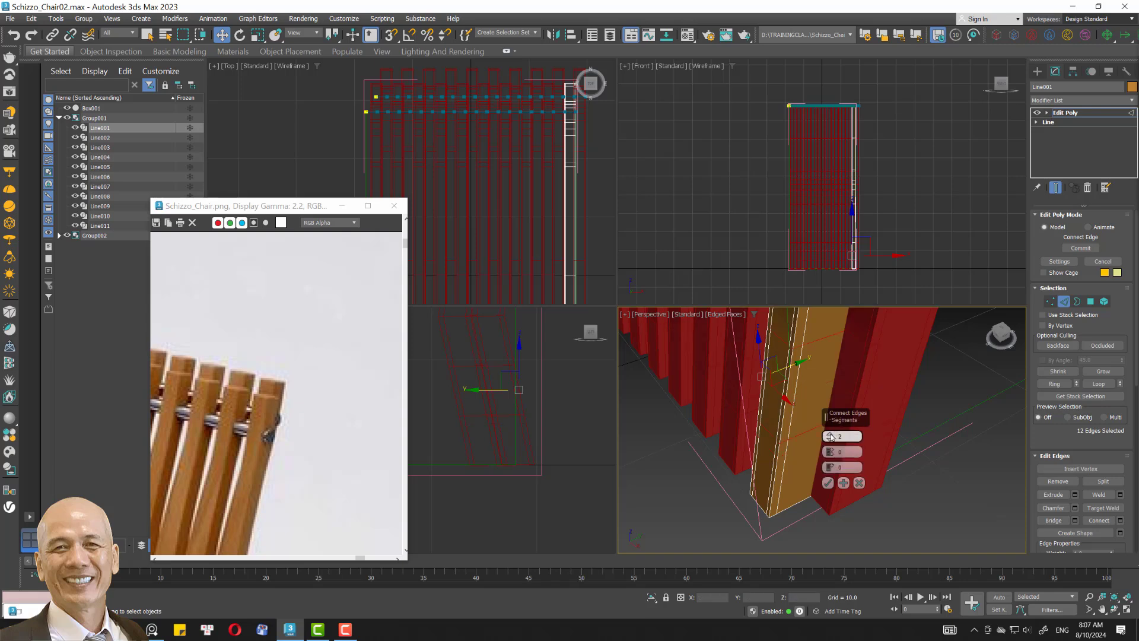
left_click(827, 483)
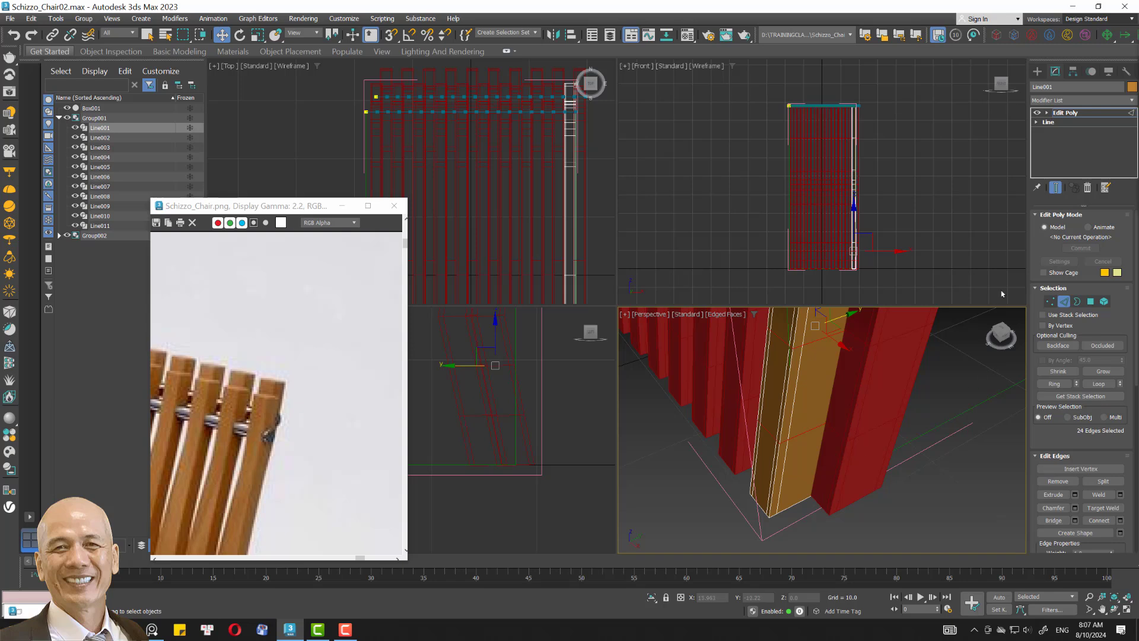
left_click(1050, 301)
mouse_move(572, 447)
left_mouse_down()
mouse_move(526, 475)
mouse_move(575, 462)
left_mouse_up()
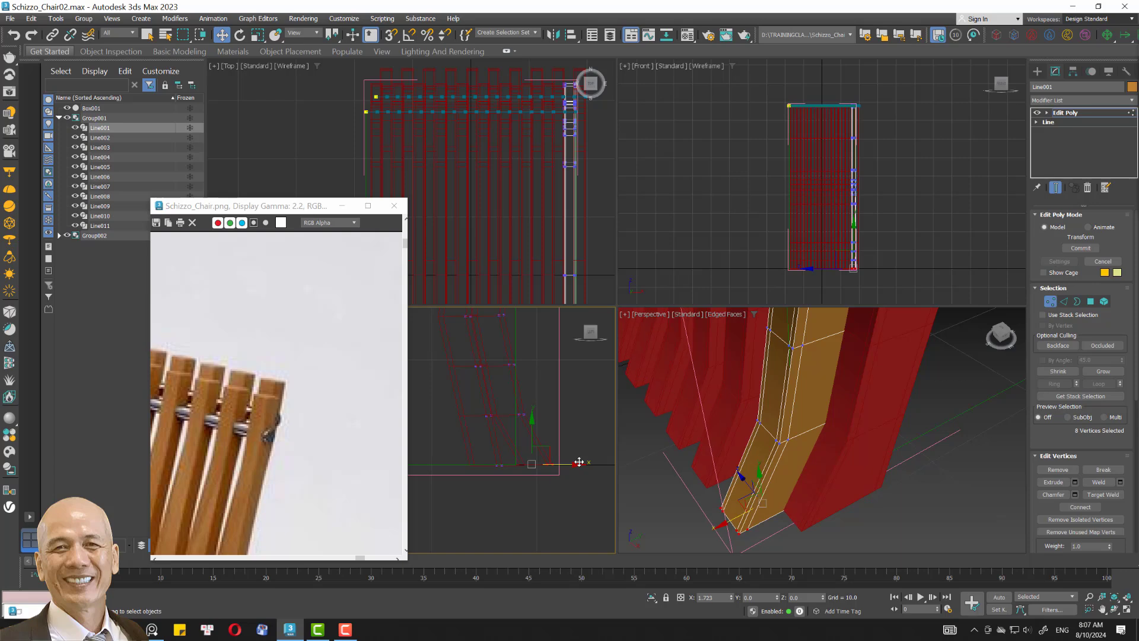
Nudge the selected lower vertices sideways along X, checking against the reference photo.
middle_click_drag(305, 456, 325, 399)
scroll(300, 411, "down", 3)
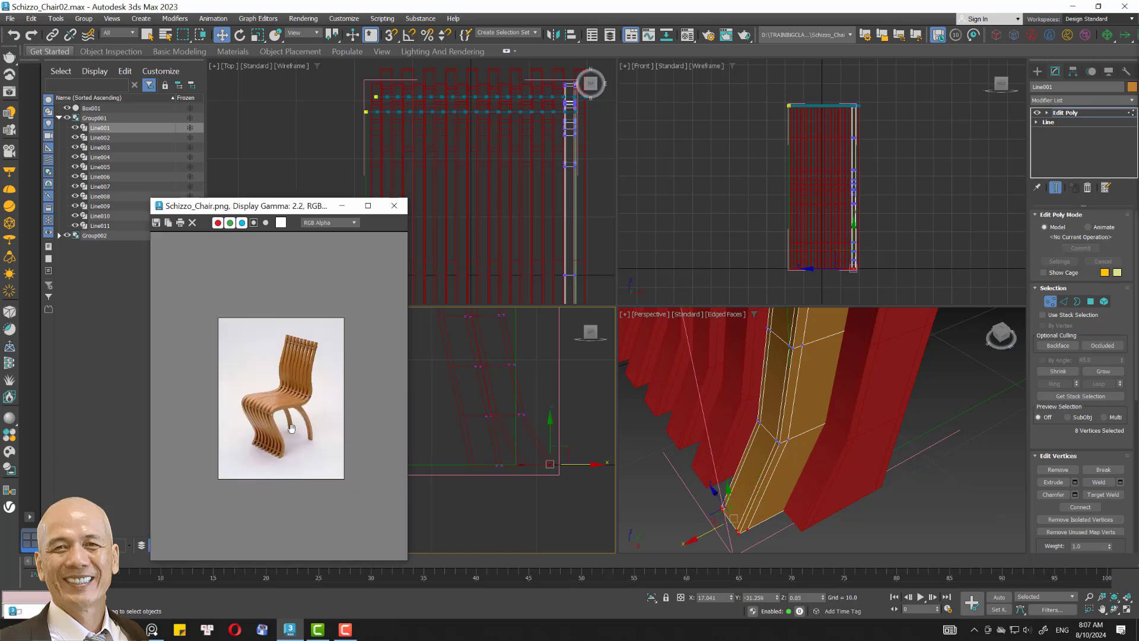
scroll(273, 452, "up", 3)
scroll(279, 491, "up", 2)
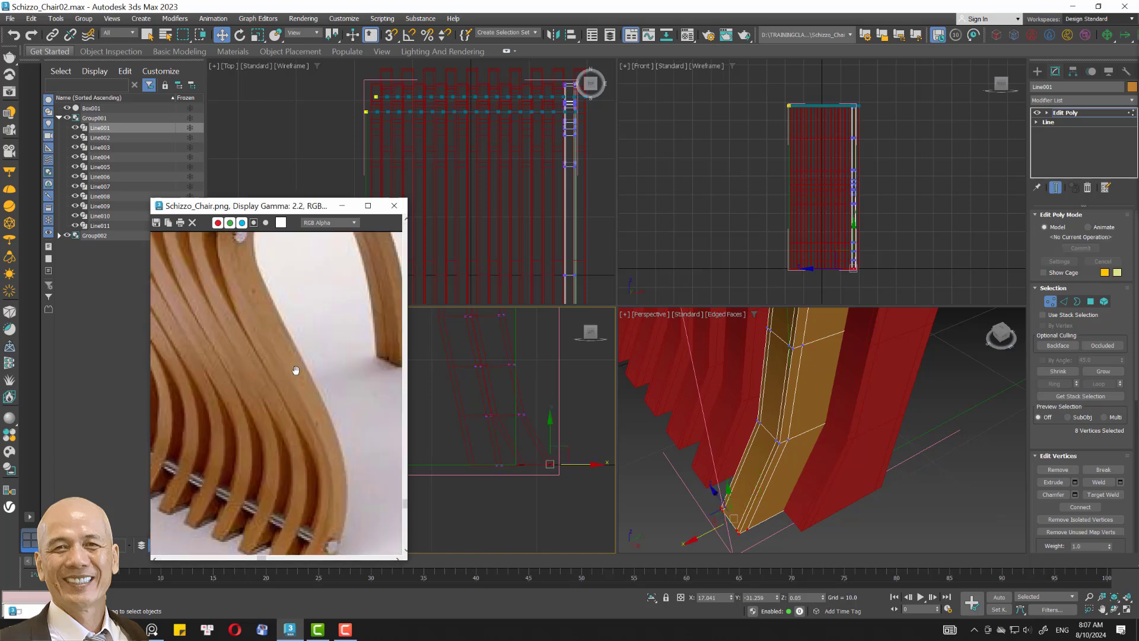
scroll(296, 370, "down", 2)
left_click_drag(597, 463, 599, 462)
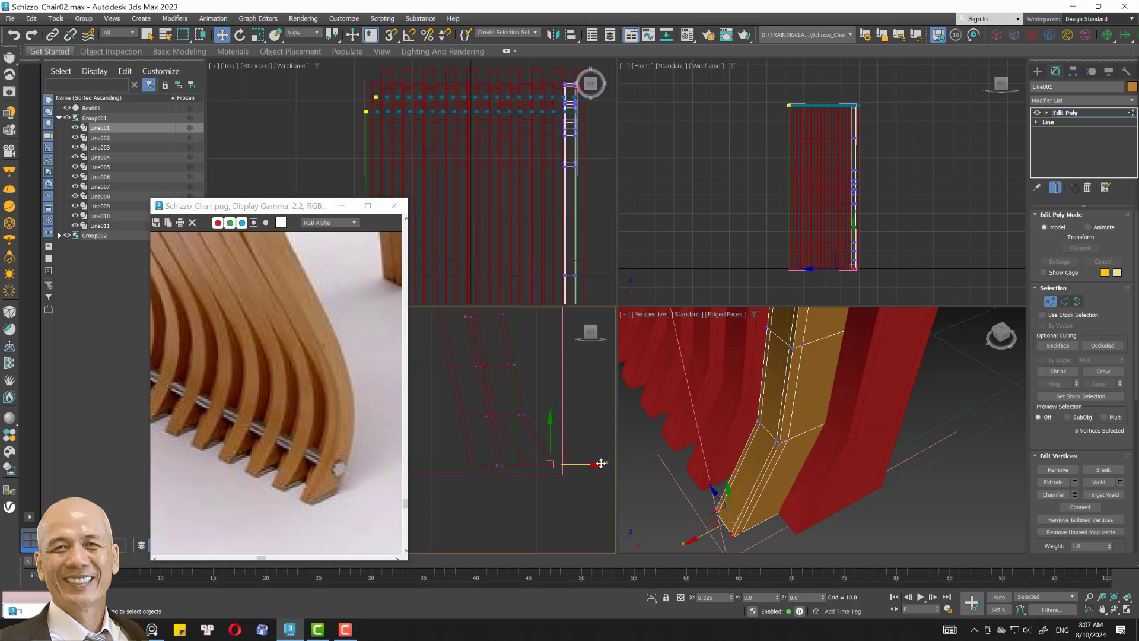
left_click(587, 475)
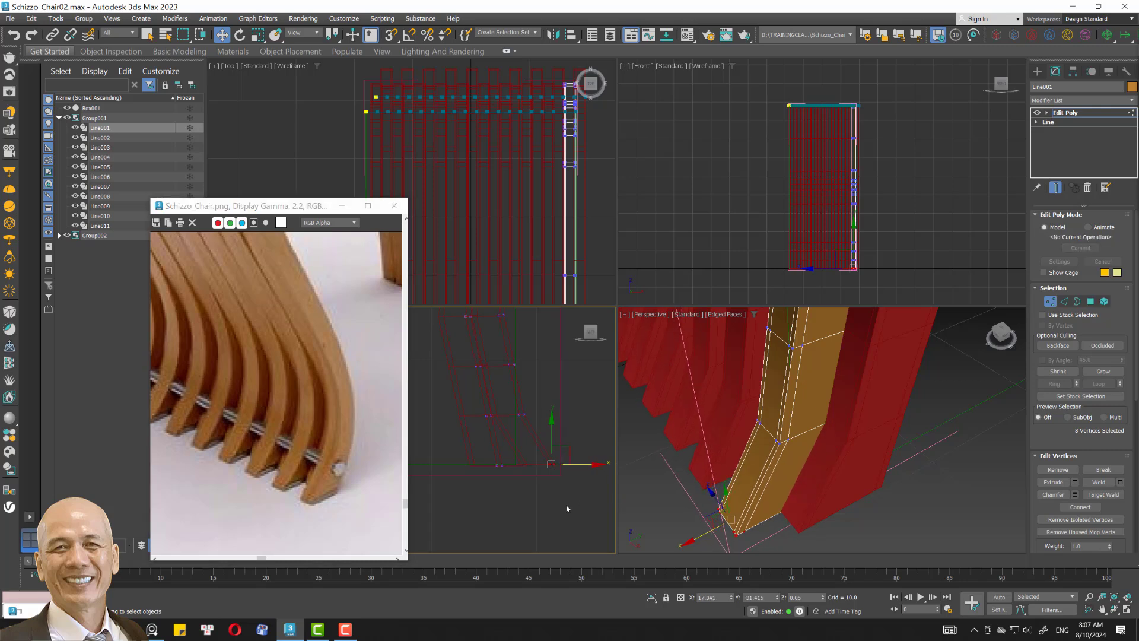
Ring-select an edge and connect it with 1 segment and Slide -76.
left_click(1063, 301)
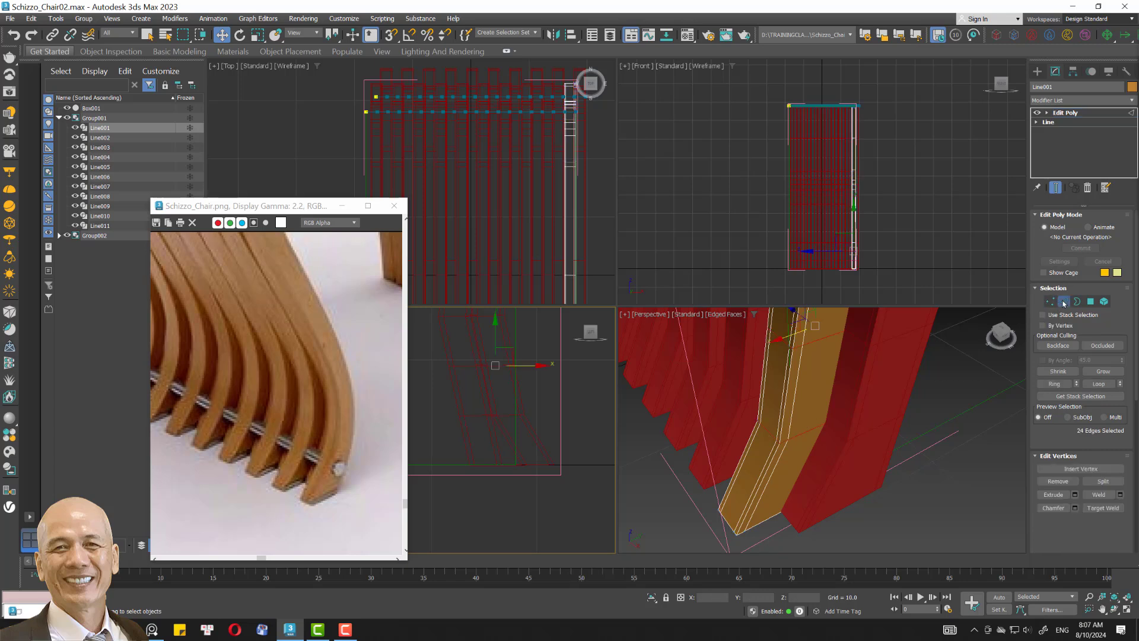
left_click(1056, 383)
left_click(1121, 520)
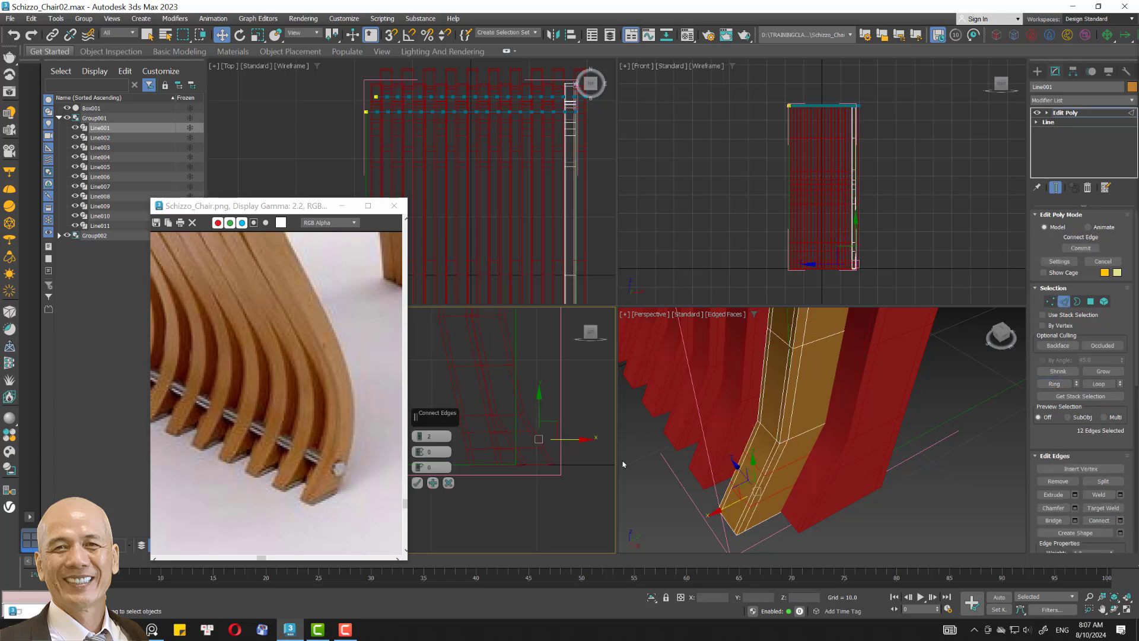
left_click_drag(420, 436, 419, 451)
left_click_drag(463, 601, 450, 518)
left_click(418, 484)
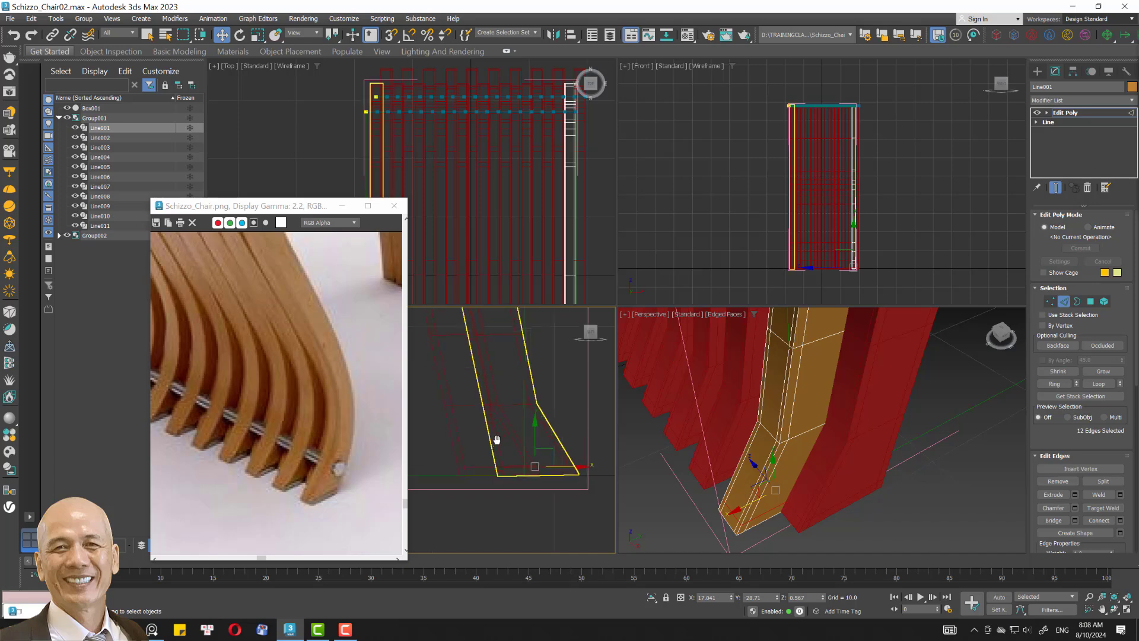
Exit sub-object editing and orbit the views to inspect the chair slats.
mouse_move(762, 456)
middle_mouse_down("alt")
mouse_move(795, 462)
mouse_move(736, 419)
middle_mouse_up("alt")
left_click(1063, 301)
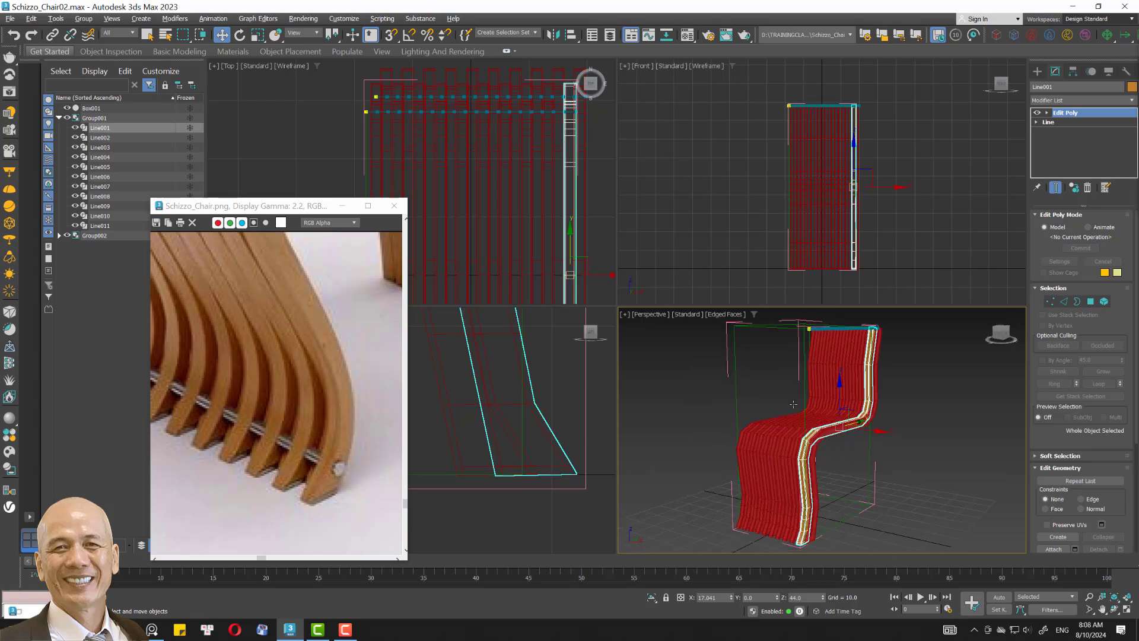
middle_click_drag(547, 457, 504, 427, "alt")
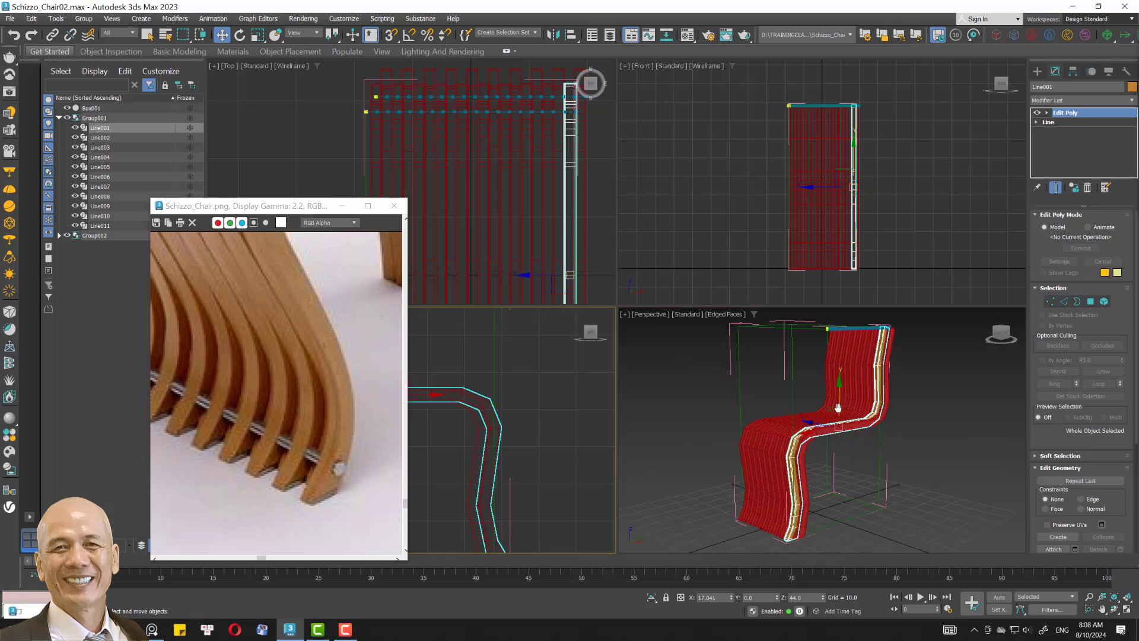
mouse_move(819, 415)
middle_mouse_down("alt")
mouse_move(850, 382)
mouse_move(876, 232)
middle_mouse_up("alt")
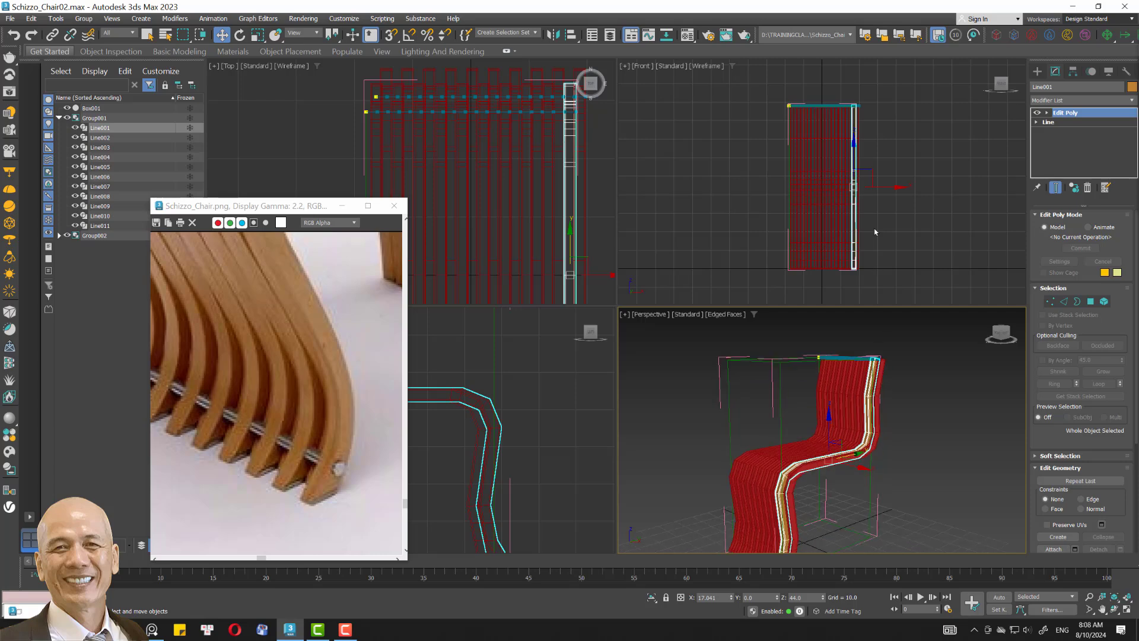
left_click(991, 172)
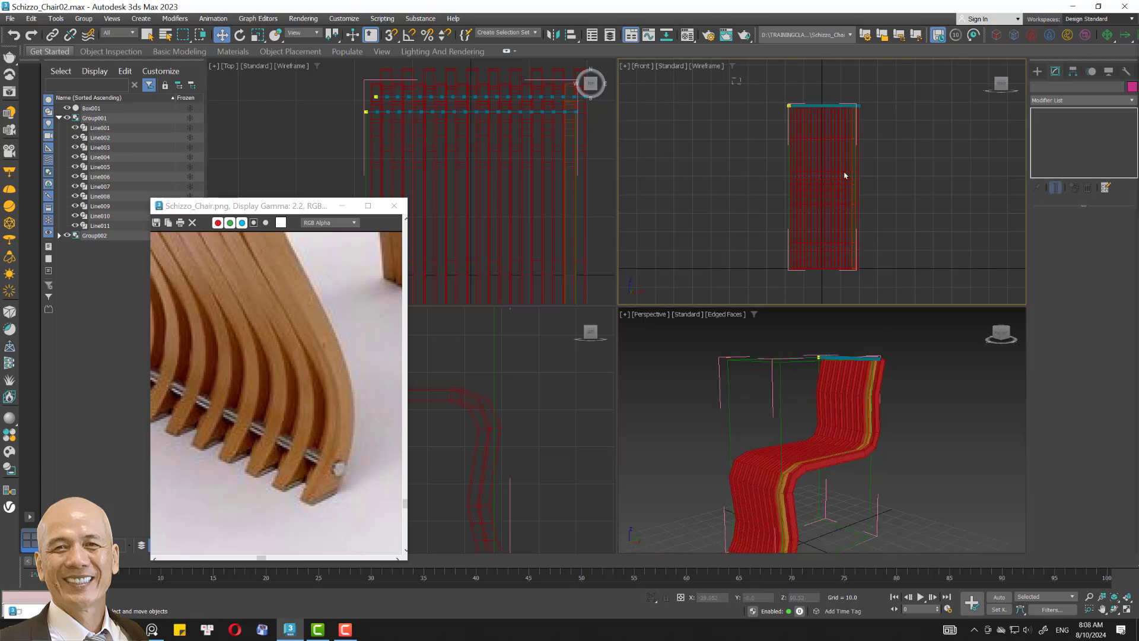
Give all fourteen chair slats the custom wood-orange object colour.
left_click(842, 172)
left_click(1132, 87)
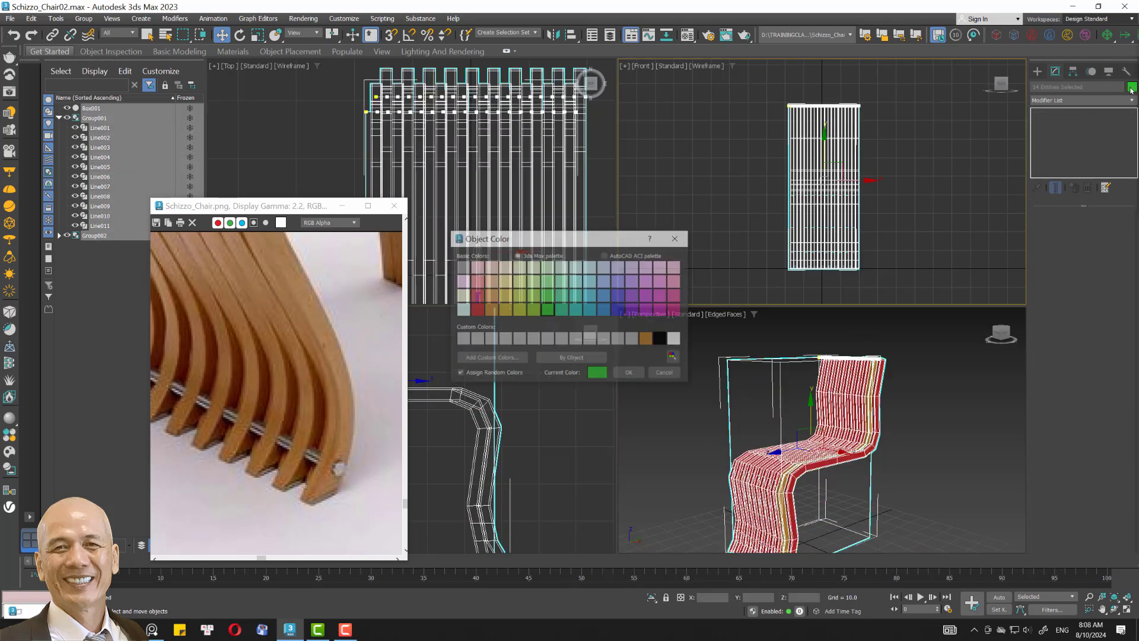
left_click(647, 339)
left_click(630, 374)
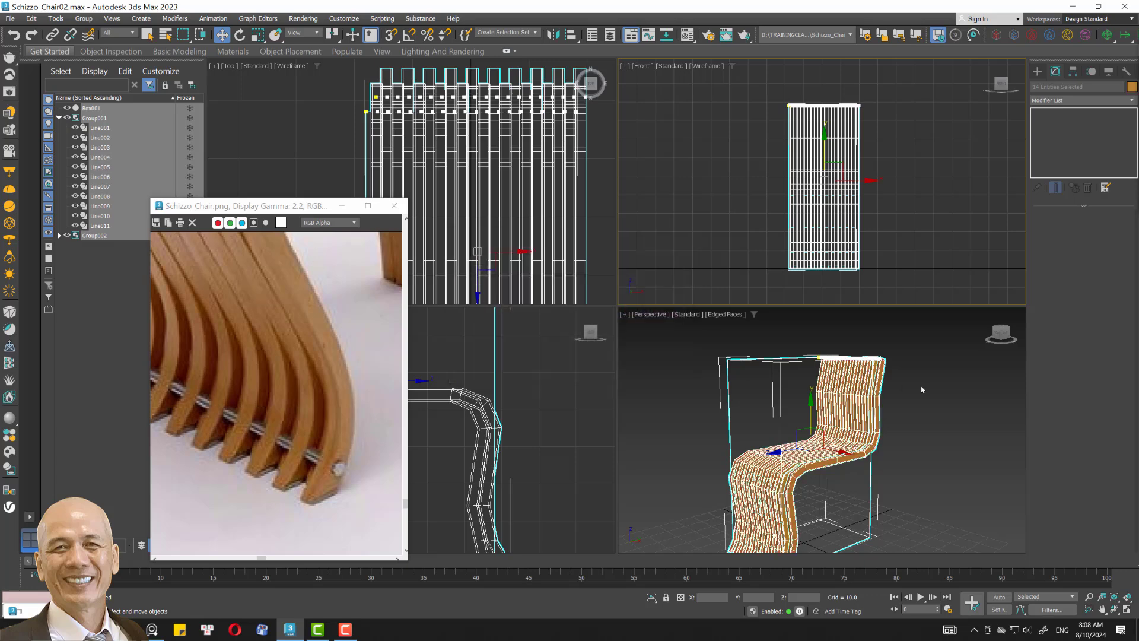
left_click(875, 417)
Pan the side view onto the chair profile and bring up the Splines creation tools.
scroll(875, 417, "down", 2)
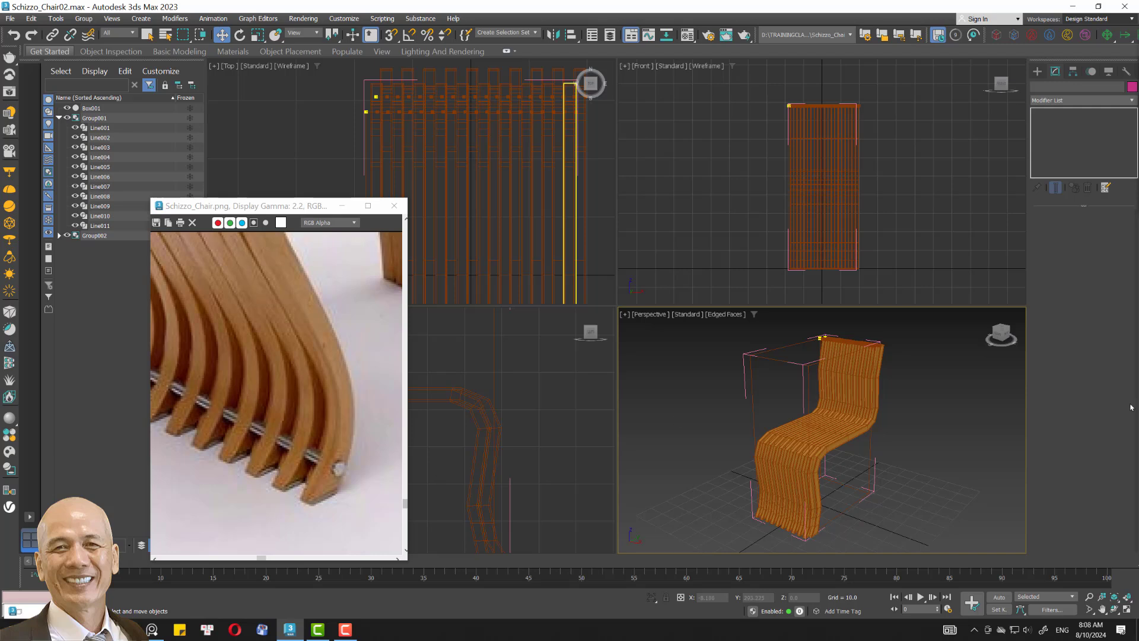
scroll(559, 491, "up", 3)
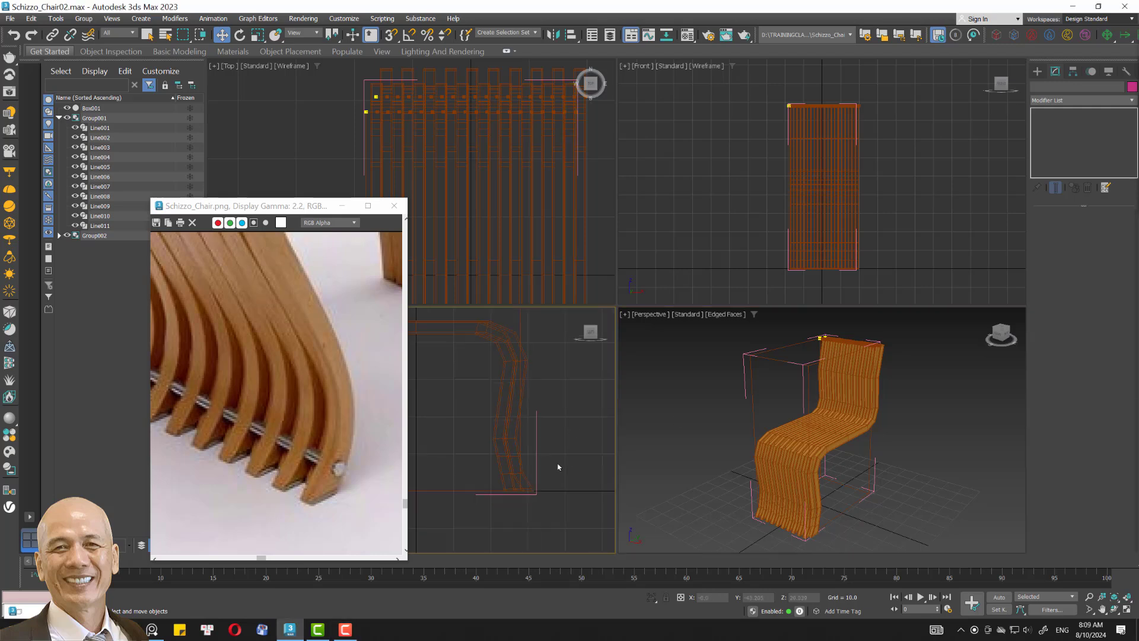
mouse_move(560, 461)
middle_mouse_down()
mouse_move(536, 448)
mouse_move(547, 448)
middle_mouse_up()
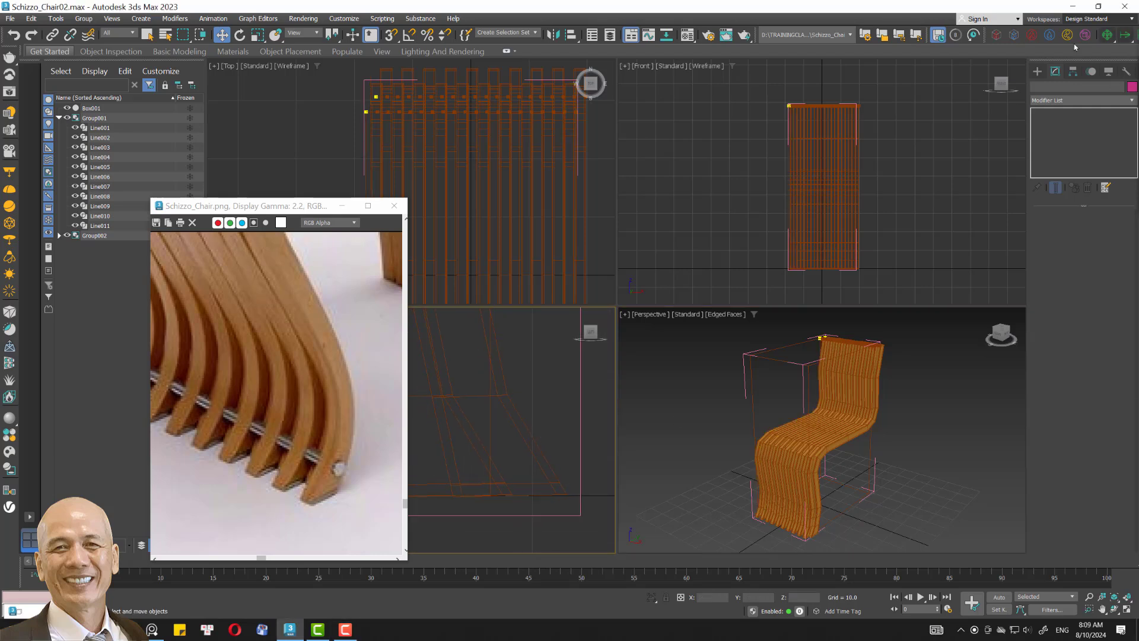
left_click(1037, 72)
left_click(1057, 155)
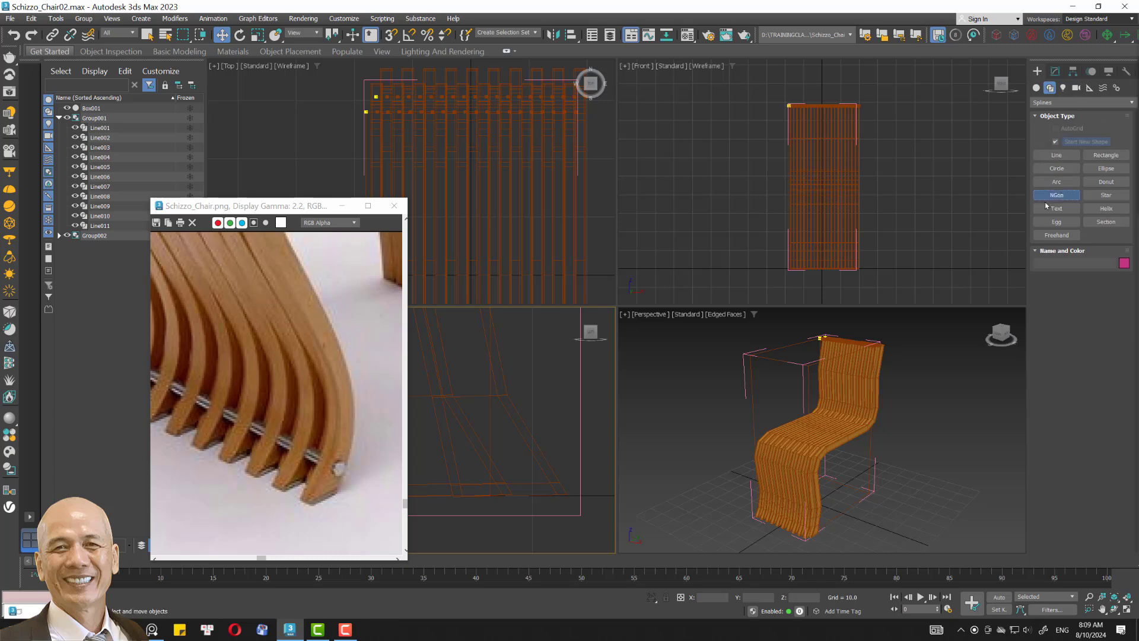
Draw an NGon hexagon in the side view and disable Enable In Viewport rendering.
left_click(1057, 195)
left_click_drag(519, 464, 557, 465)
right_click(526, 455)
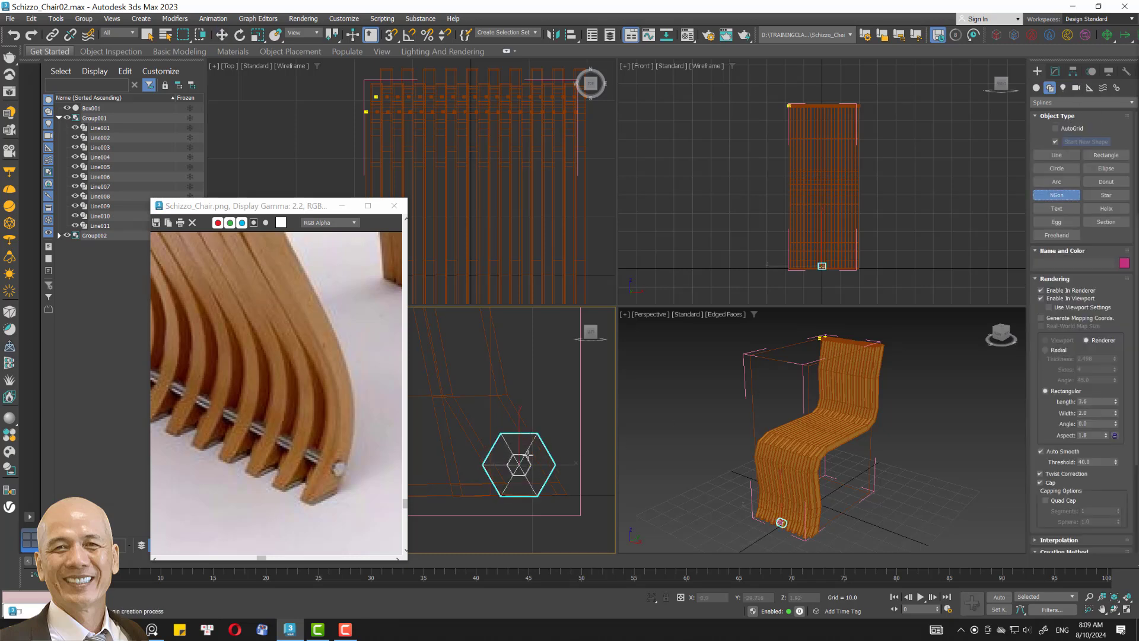
key("w")
left_click(1054, 72)
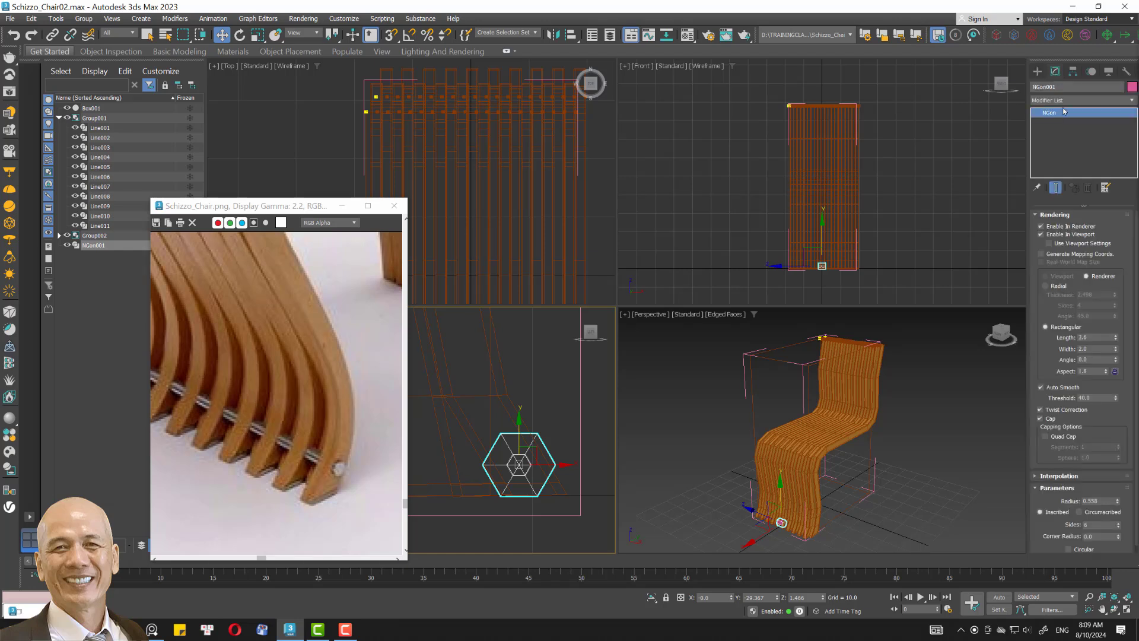
left_click(1041, 234)
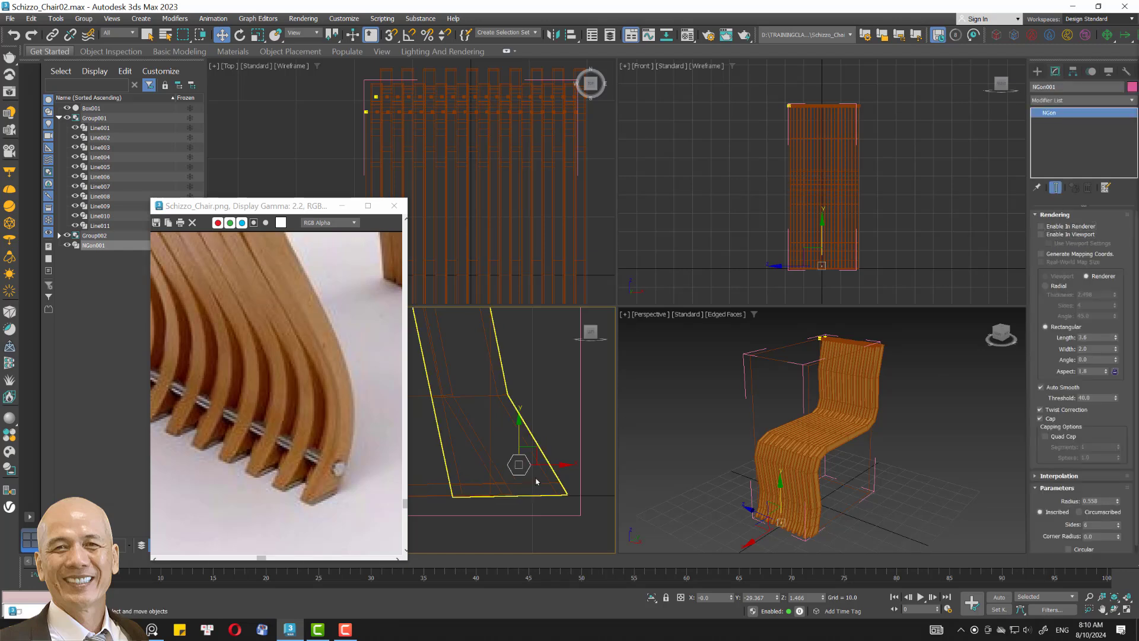
Move the hexagon down toward the bottom of the chair profile in the Left view.
scroll(510, 415, "up", 5)
left_click_drag(504, 377, 506, 393)
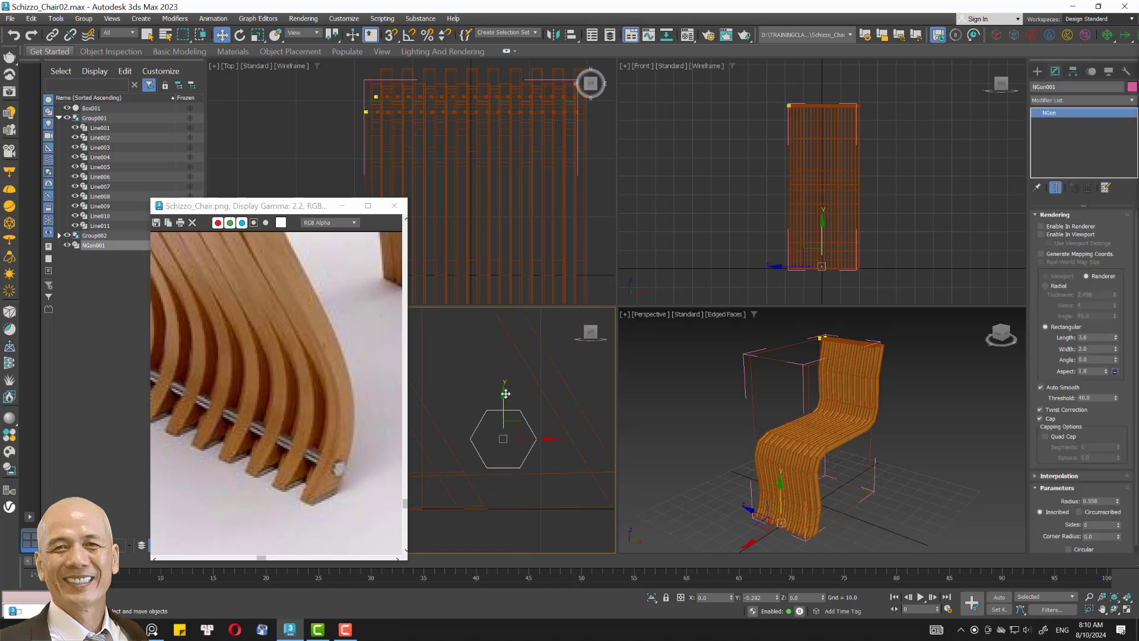
middle_click_drag(442, 172, 451, 178)
scroll(524, 153, "down", 2)
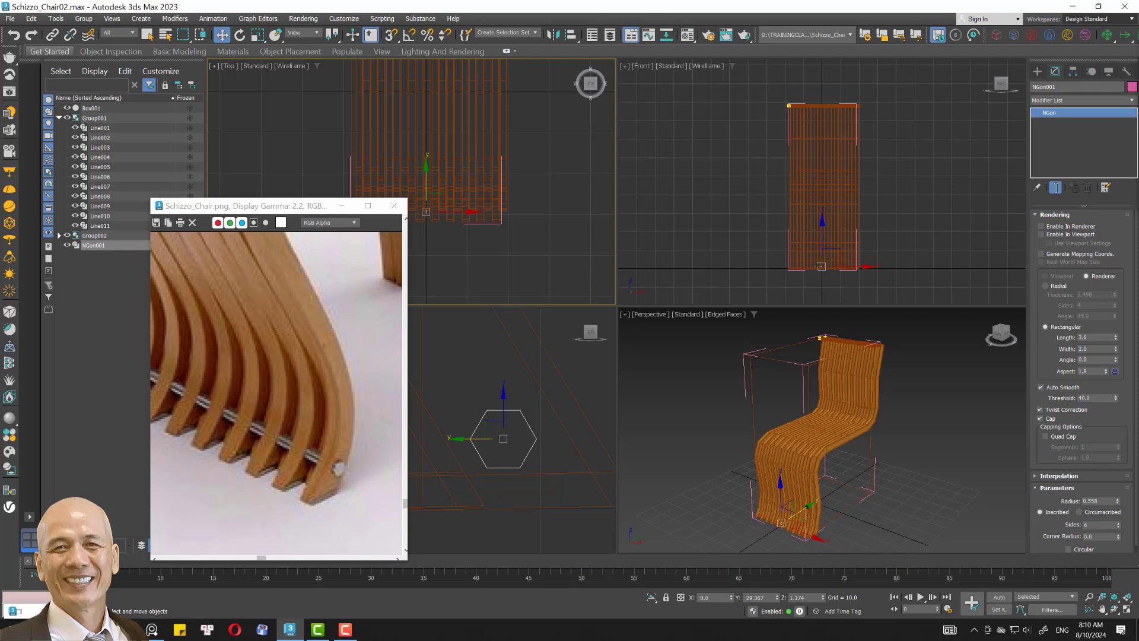
scroll(852, 247, "up", 3)
scroll(856, 287, "up", 4)
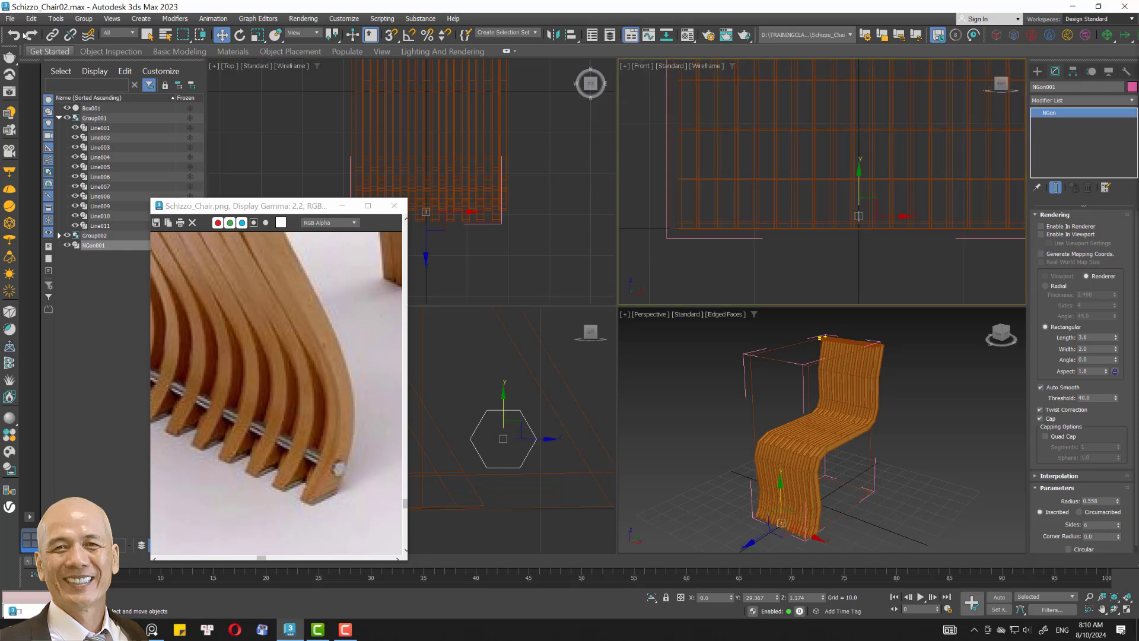
left_click(175, 19)
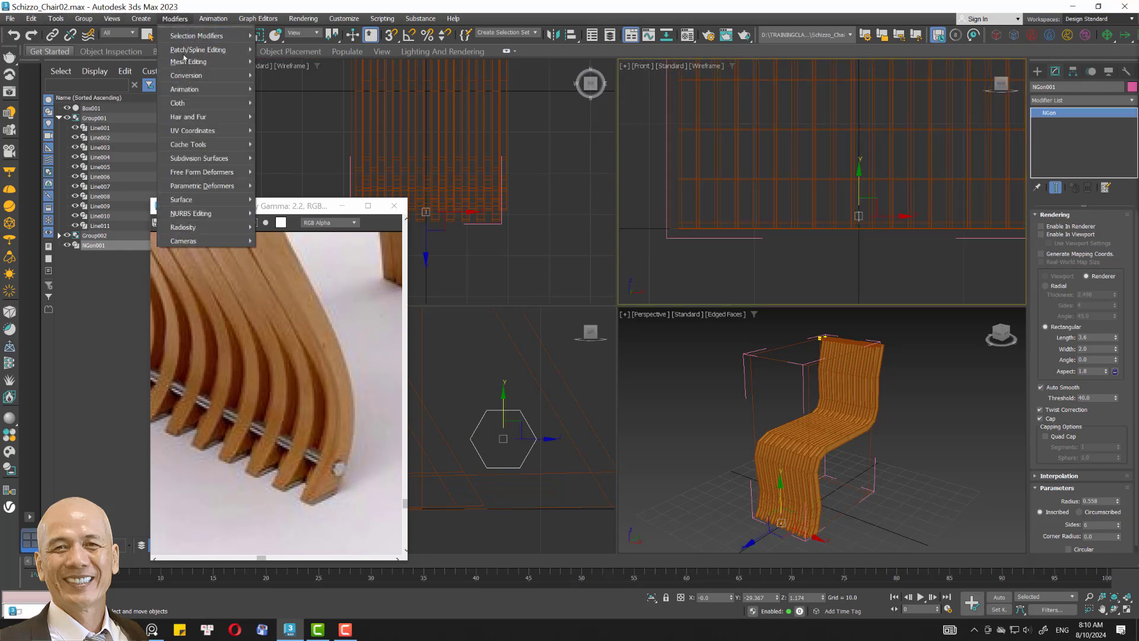
mouse_move(204, 62)
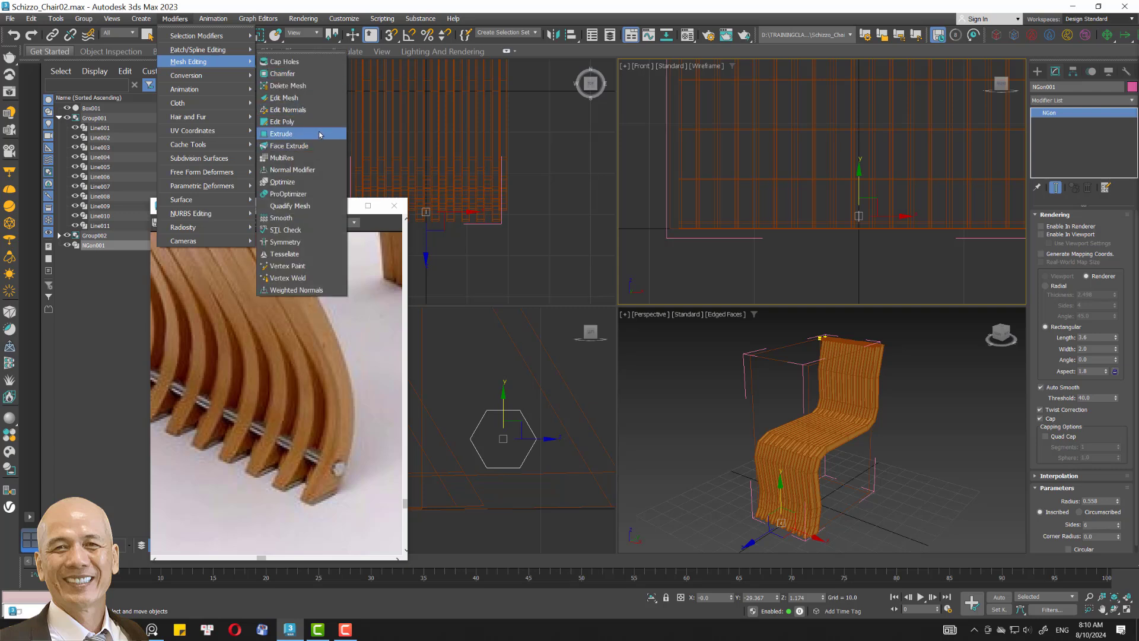
Extrude the hexagon with Amount 44.5 and slide the rod across the slats.
left_click(319, 135)
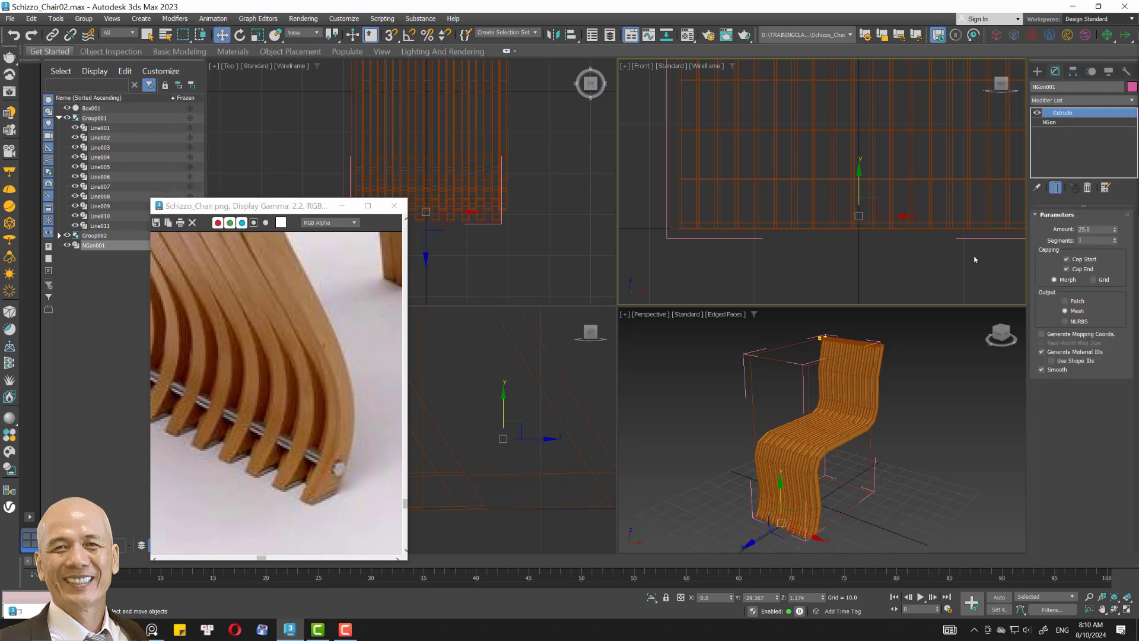
left_click_drag(1118, 233, 1118, 214)
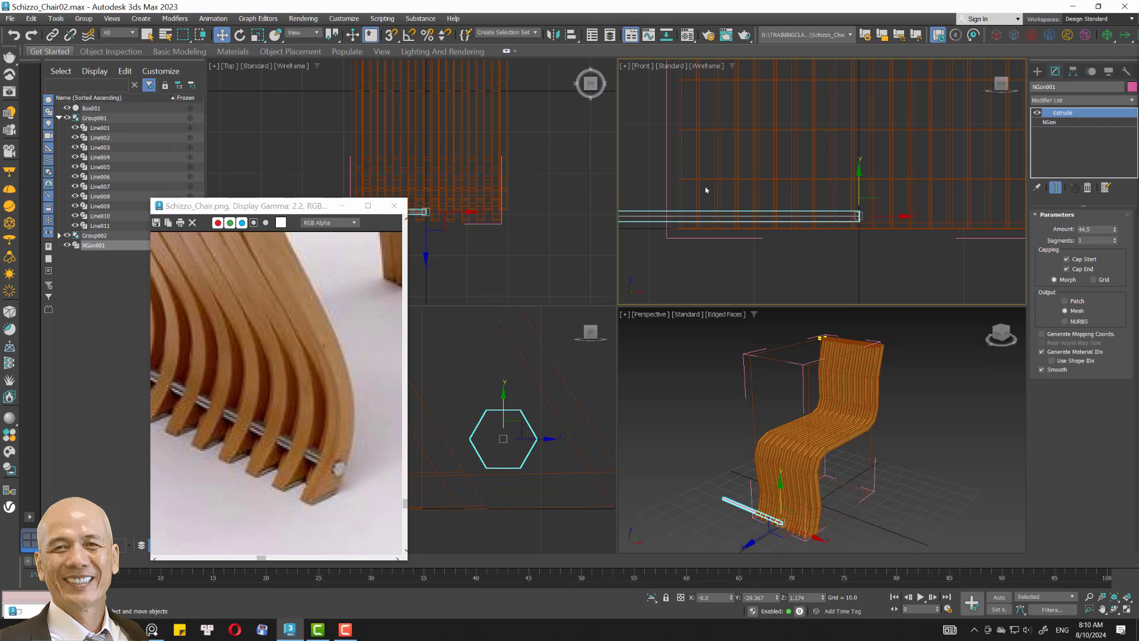
scroll(705, 188, "down", 3)
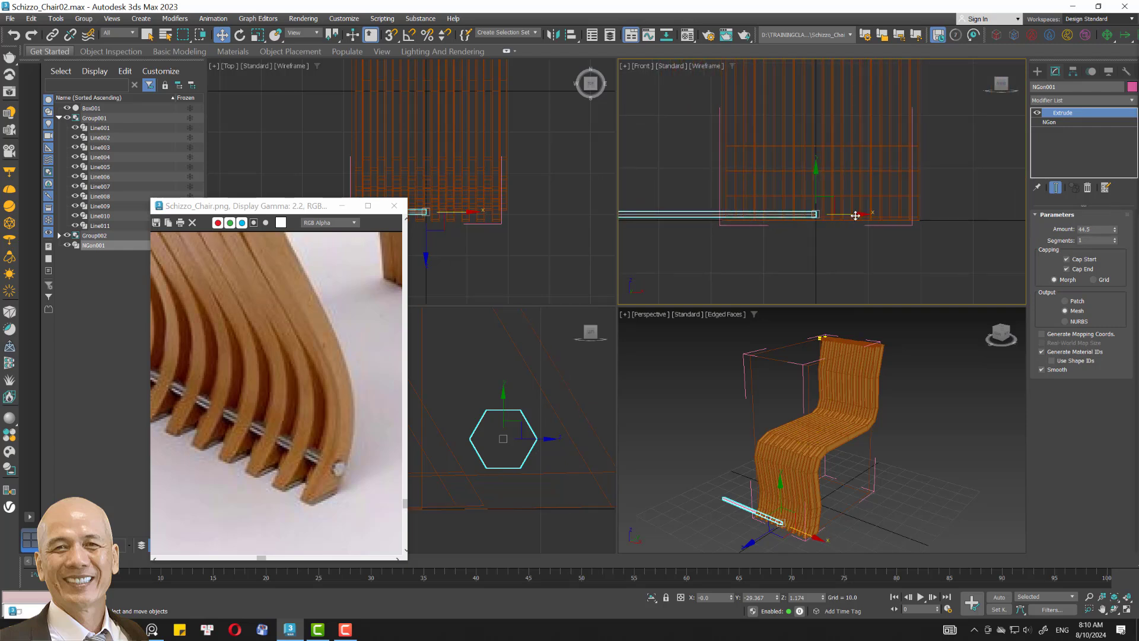
left_click_drag(855, 215, 962, 221)
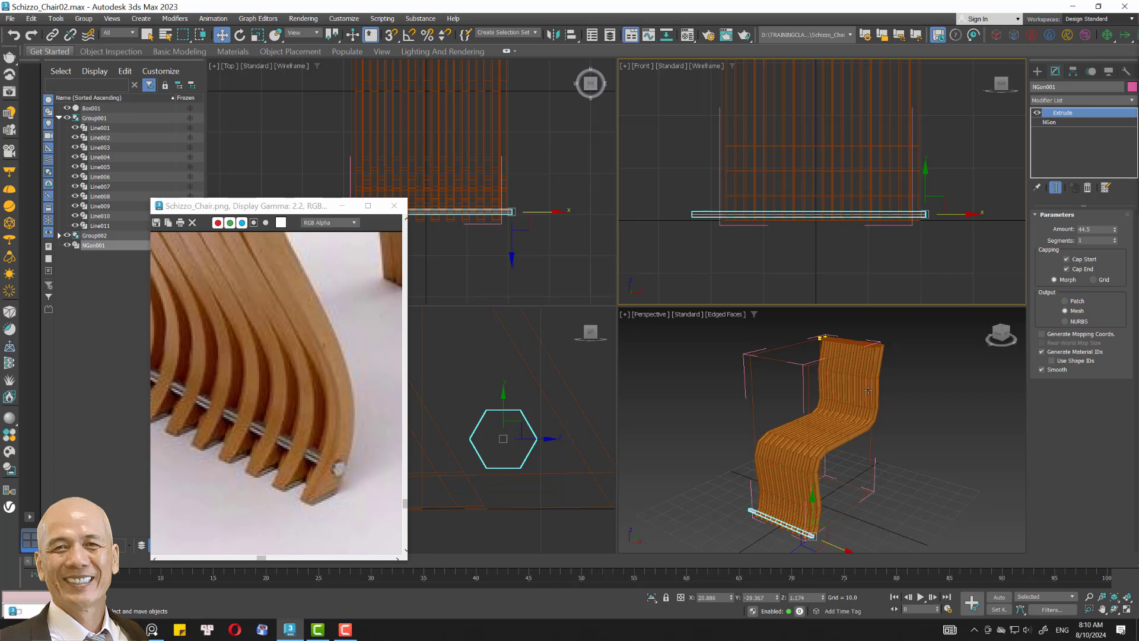
middle_click_drag(451, 172, 555, 171)
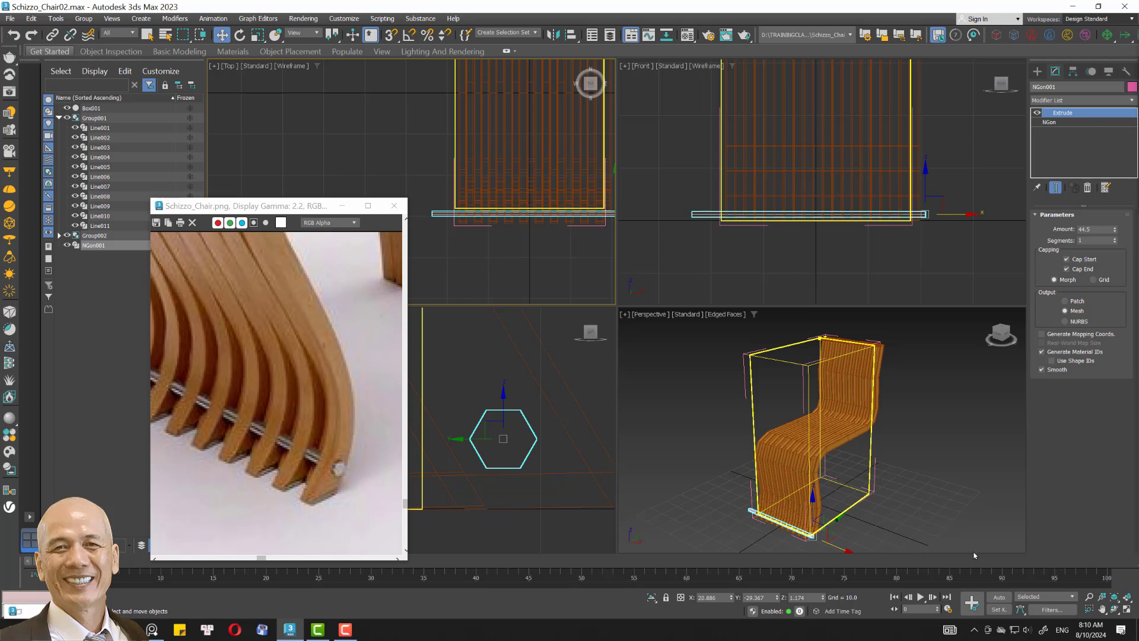
Zoom in on the chair base and move the rod into place under the slats.
left_click(1089, 597)
mouse_move(752, 524)
left_mouse_down()
mouse_move(880, 457)
mouse_move(872, 387)
left_mouse_up()
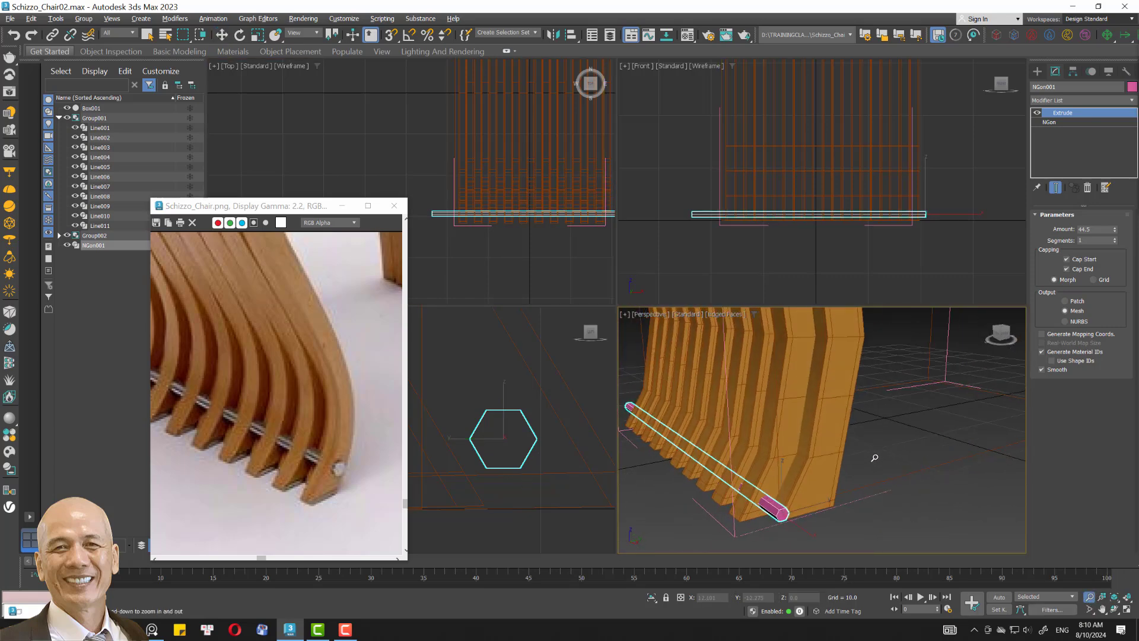
key("w")
middle_click_drag(527, 386, 534, 408)
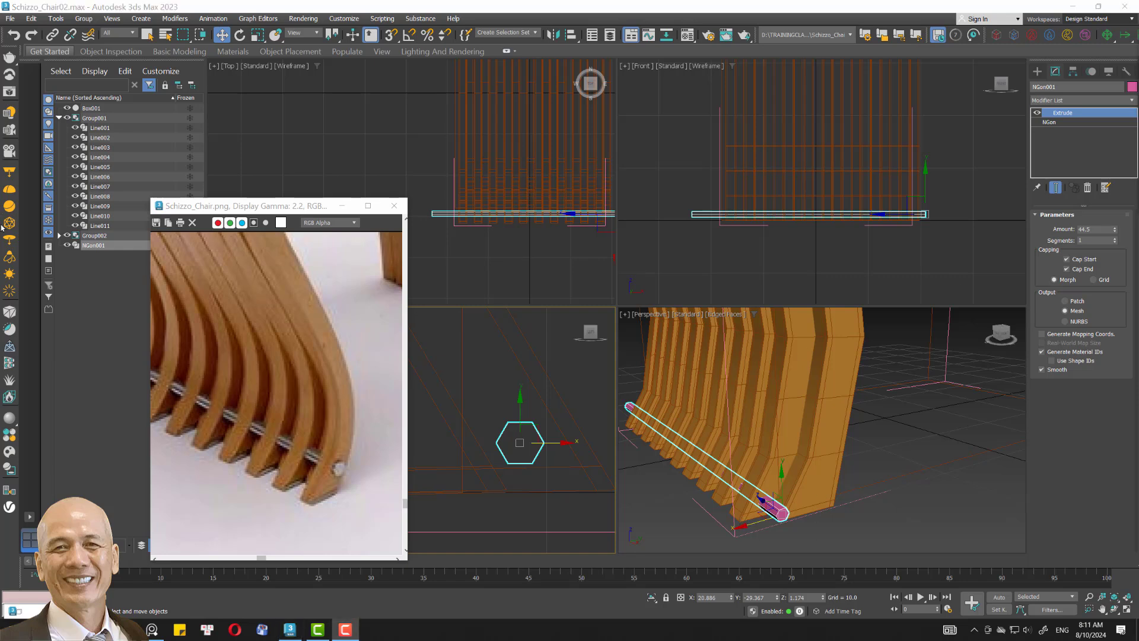
middle_click_drag(520, 395, 518, 402)
left_click_drag(517, 402, 518, 390)
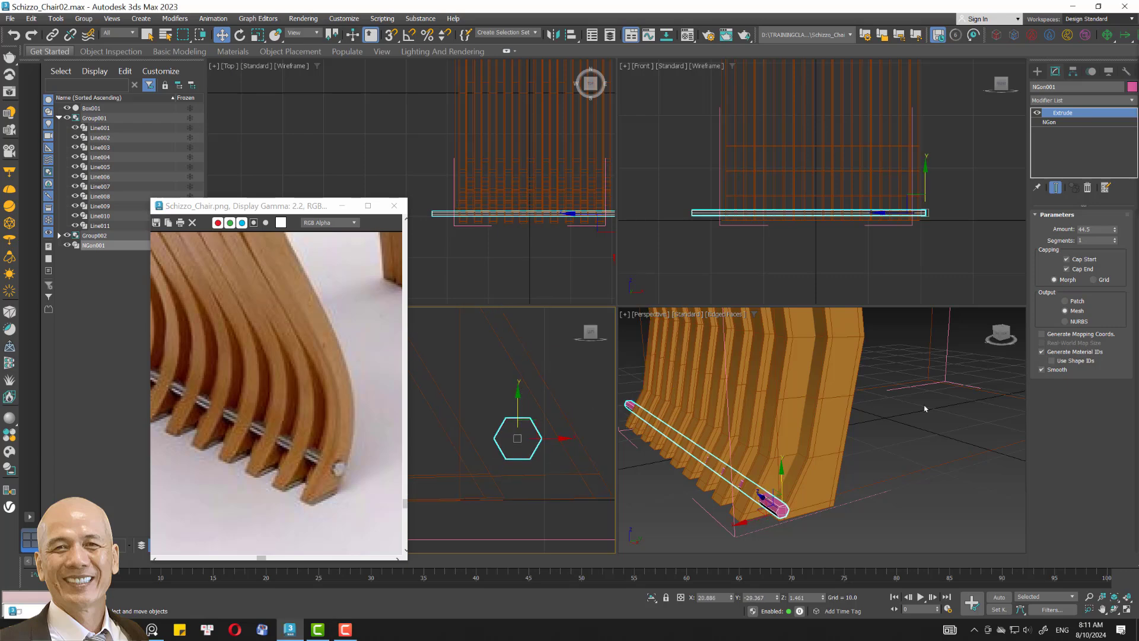
middle_click_drag(831, 427, 949, 410, "alt")
middle_click_drag(944, 202, 880, 202)
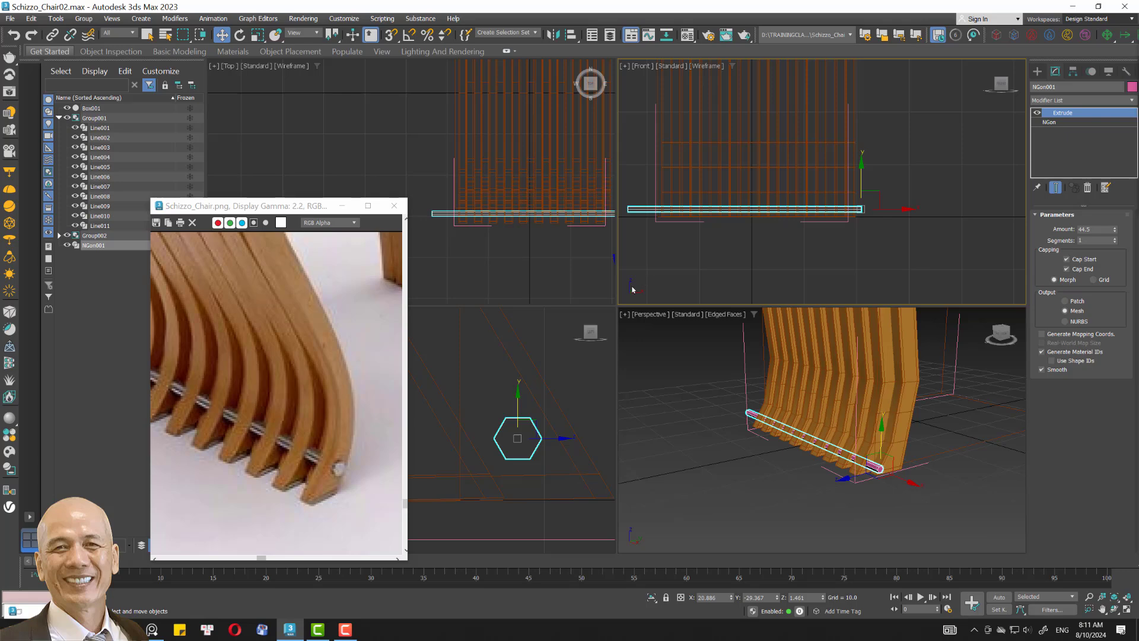
Shift the top view onto the chair and move the reference photo window further left.
scroll(433, 122, "down", 4)
scroll(522, 473, "down", 2)
scroll(522, 473, "down", 2)
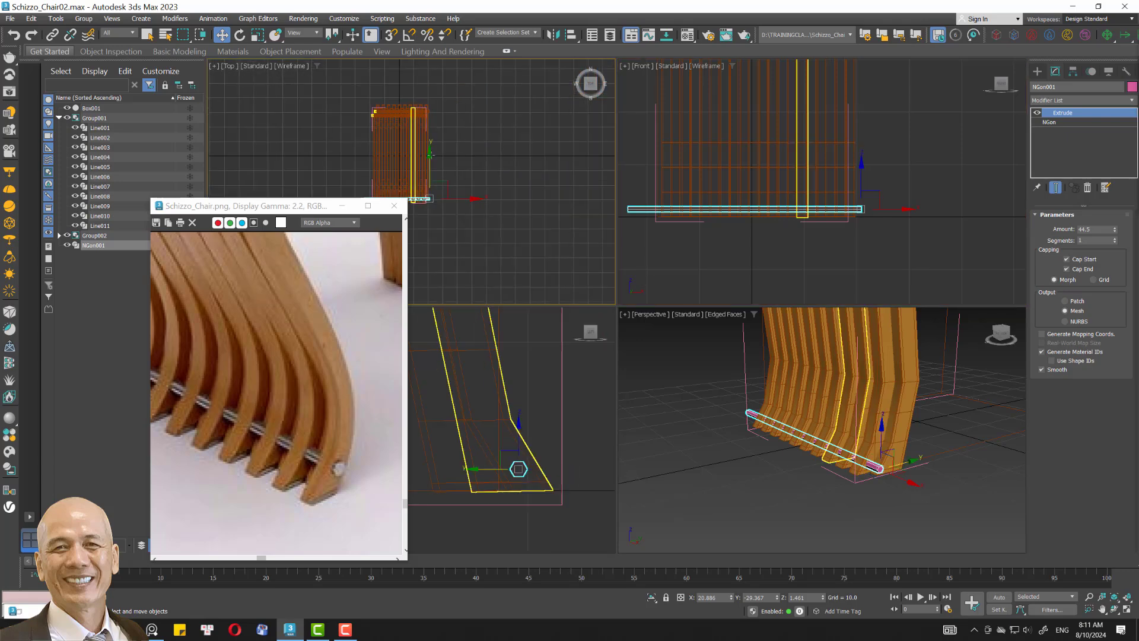
middle_click_drag(533, 110, 483, 122)
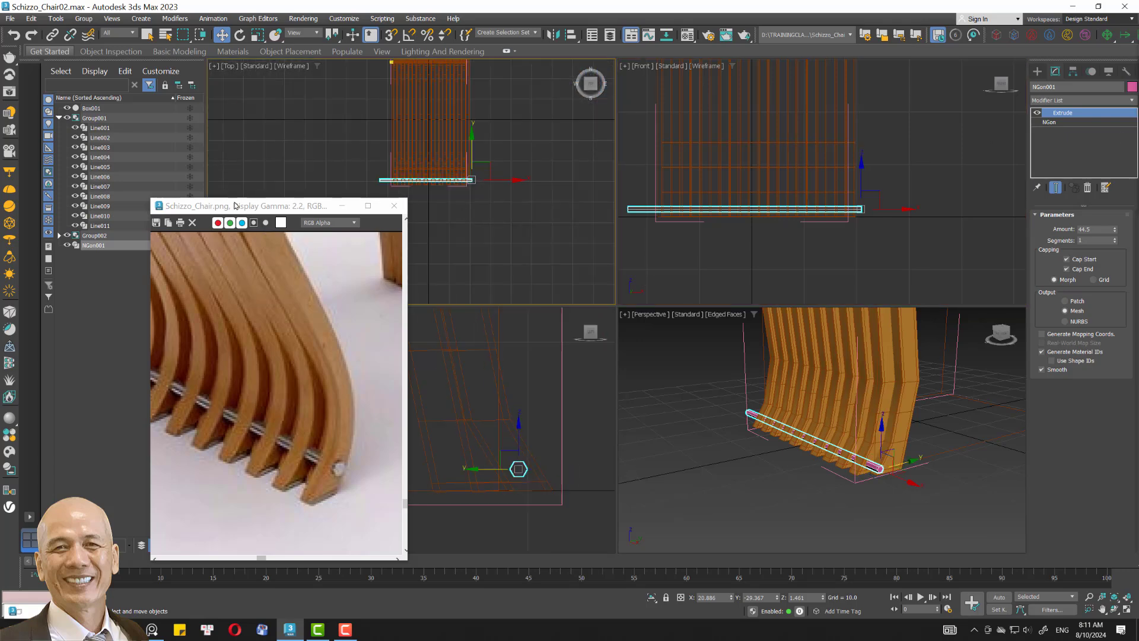
left_click_drag(232, 204, 132, 206)
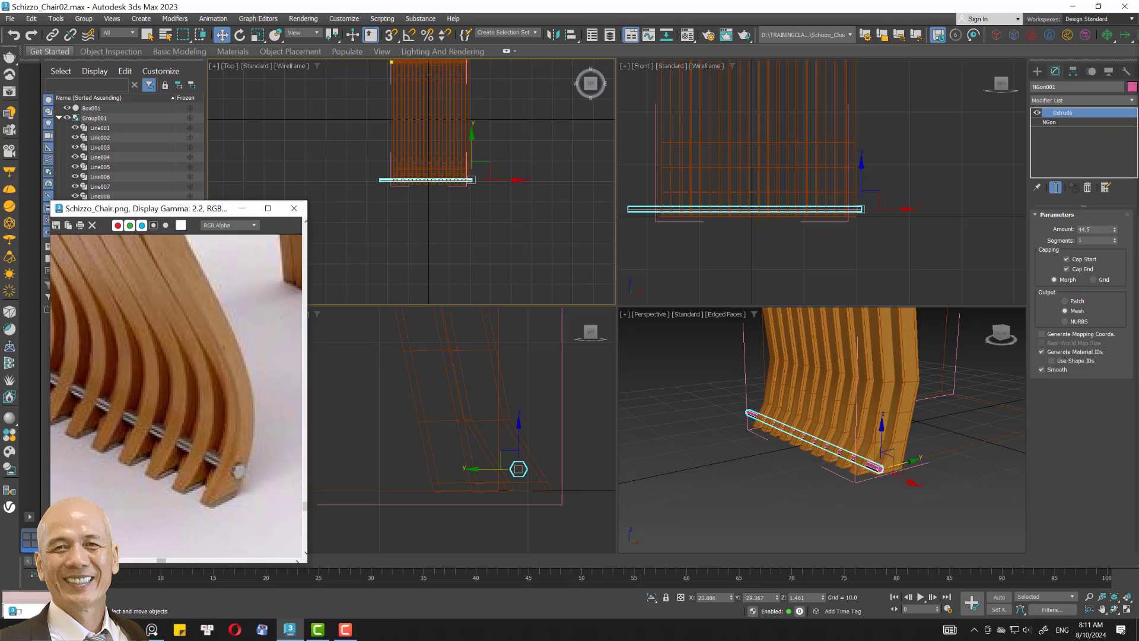
Recentre the front view on the rod and add an Edit Poly modifier above Extrude.
scroll(225, 349, "down", 3)
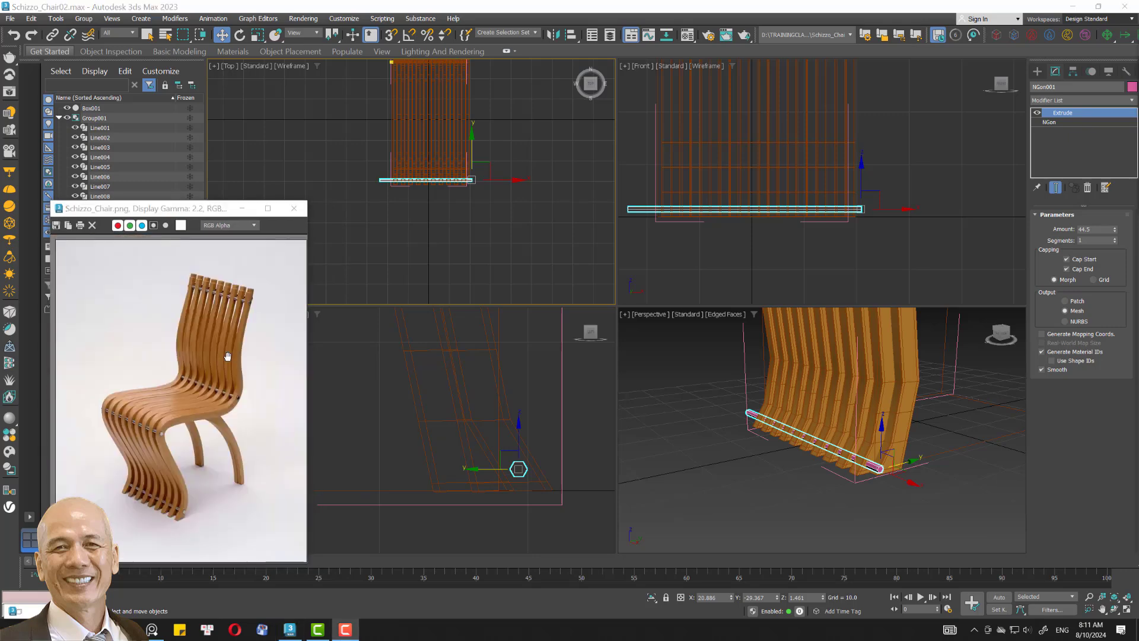
scroll(232, 324, "down", 2)
scroll(241, 449, "up", 6)
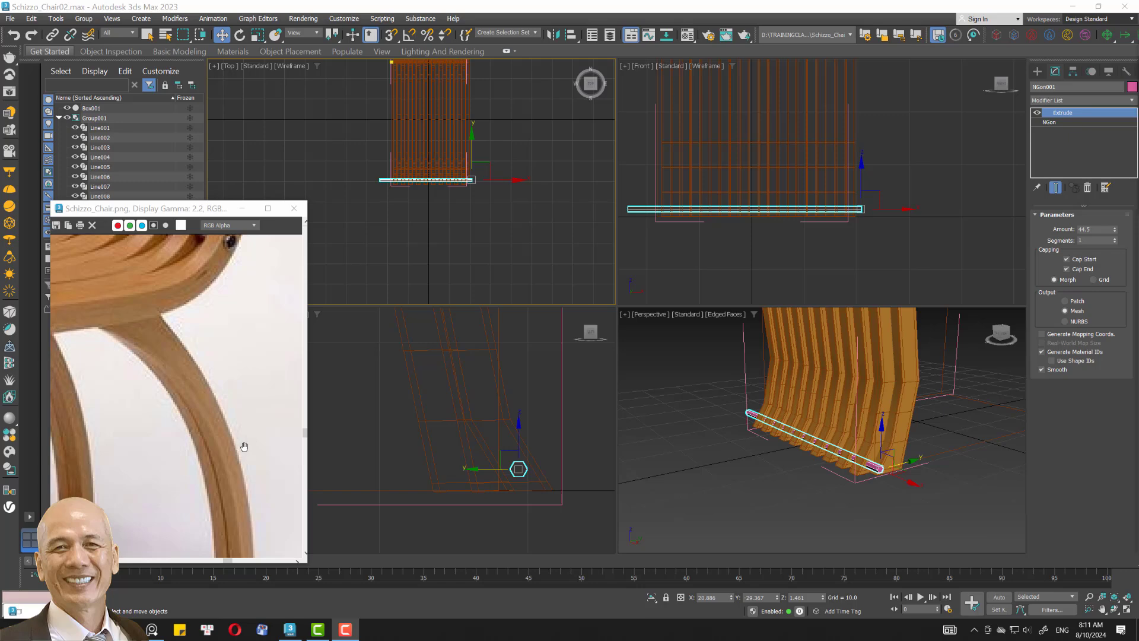
scroll(241, 449, "down", 3)
mouse_move(789, 269)
middle_mouse_down()
mouse_move(836, 303)
mouse_move(798, 306)
middle_mouse_up()
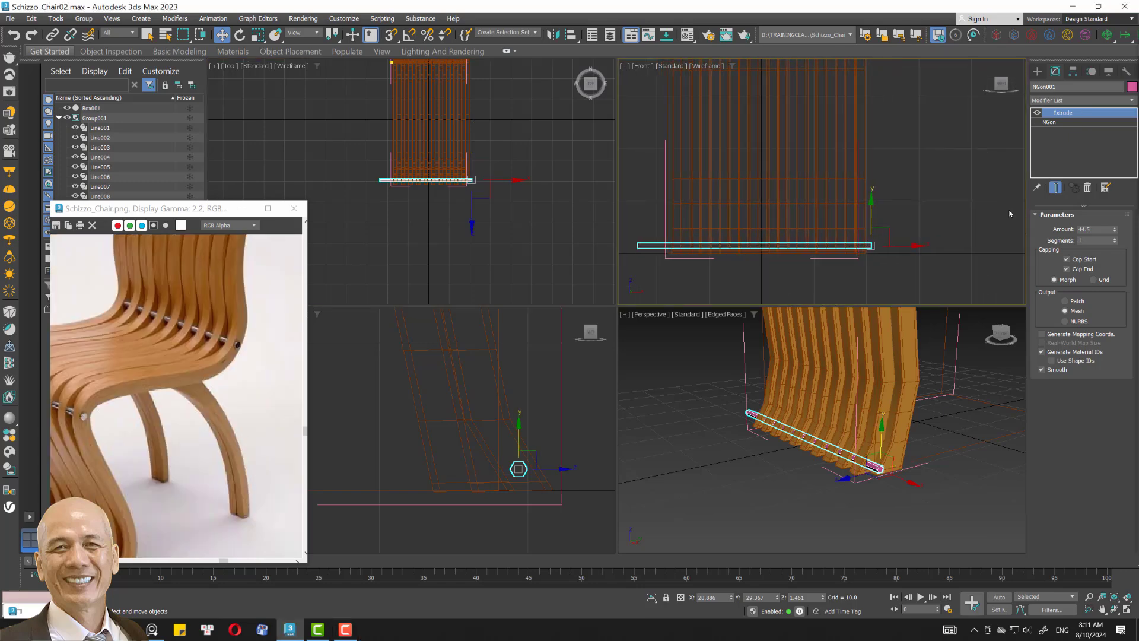
left_click(1068, 101)
scroll(1068, 297, "down", 1)
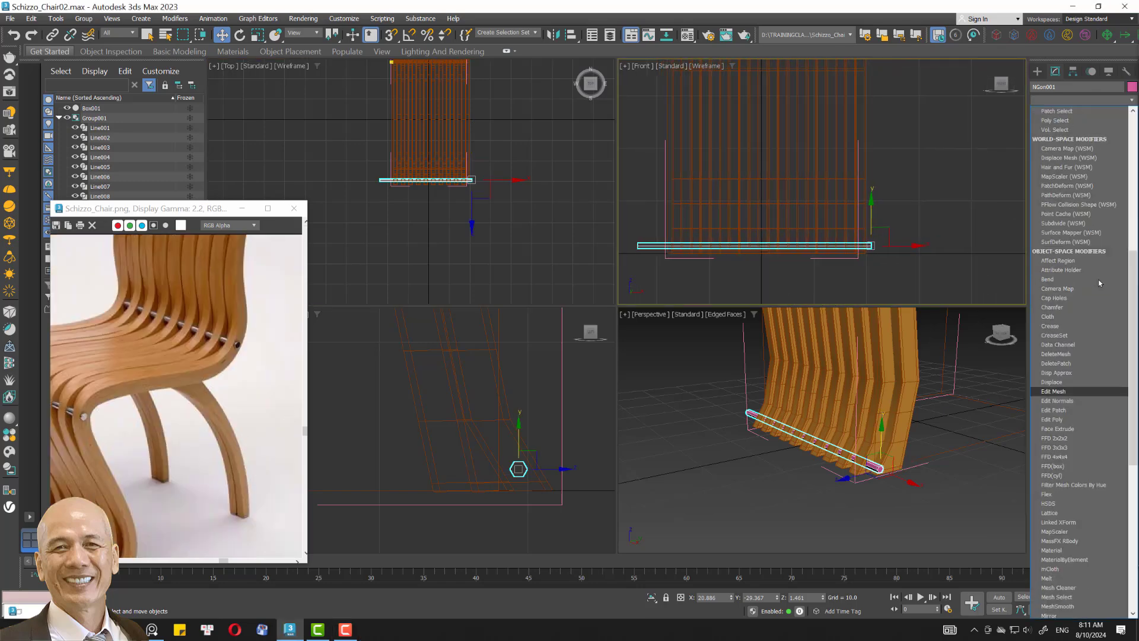
left_click(1058, 139)
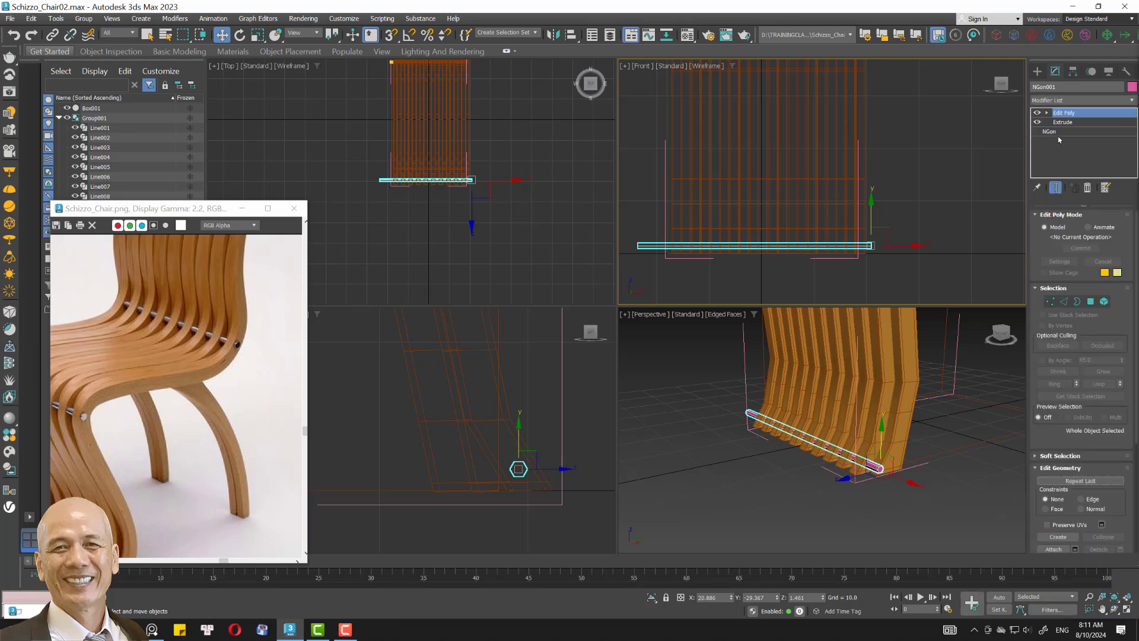
Centre the rod's pivot to the object and set its X position to 0.0.
left_click(1073, 70)
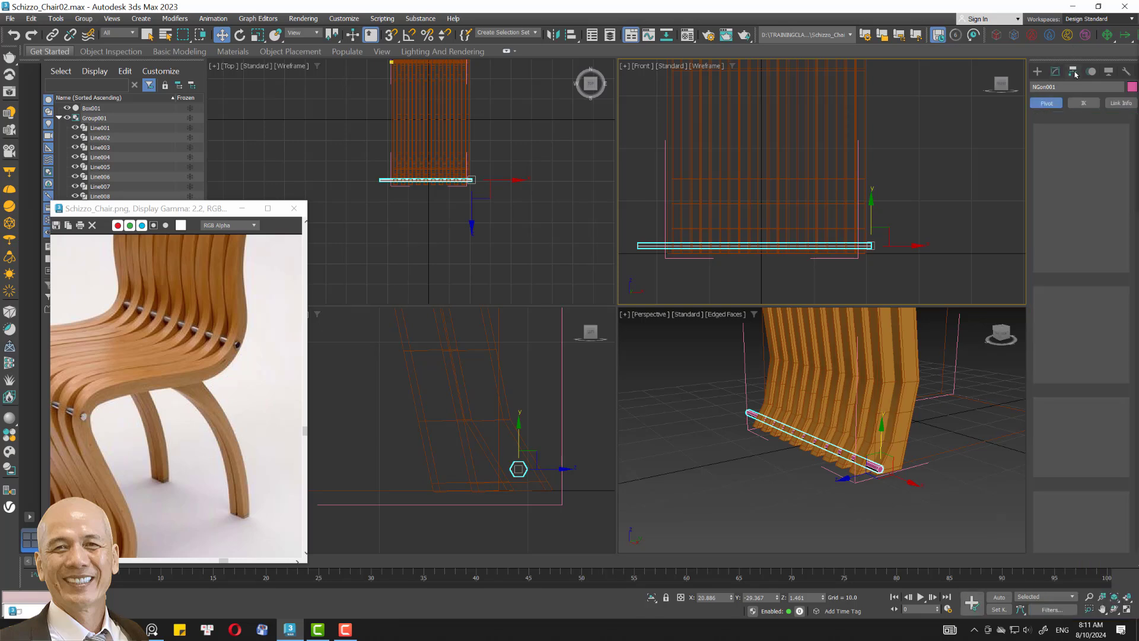
left_click(1081, 143)
left_click(1082, 200)
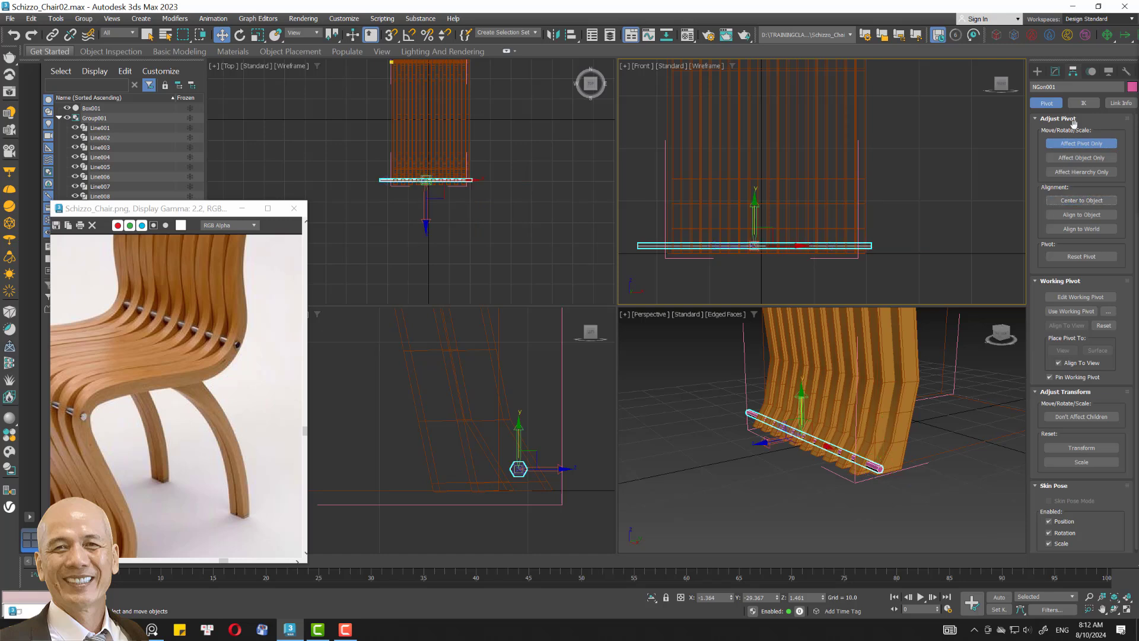
left_click(1078, 143)
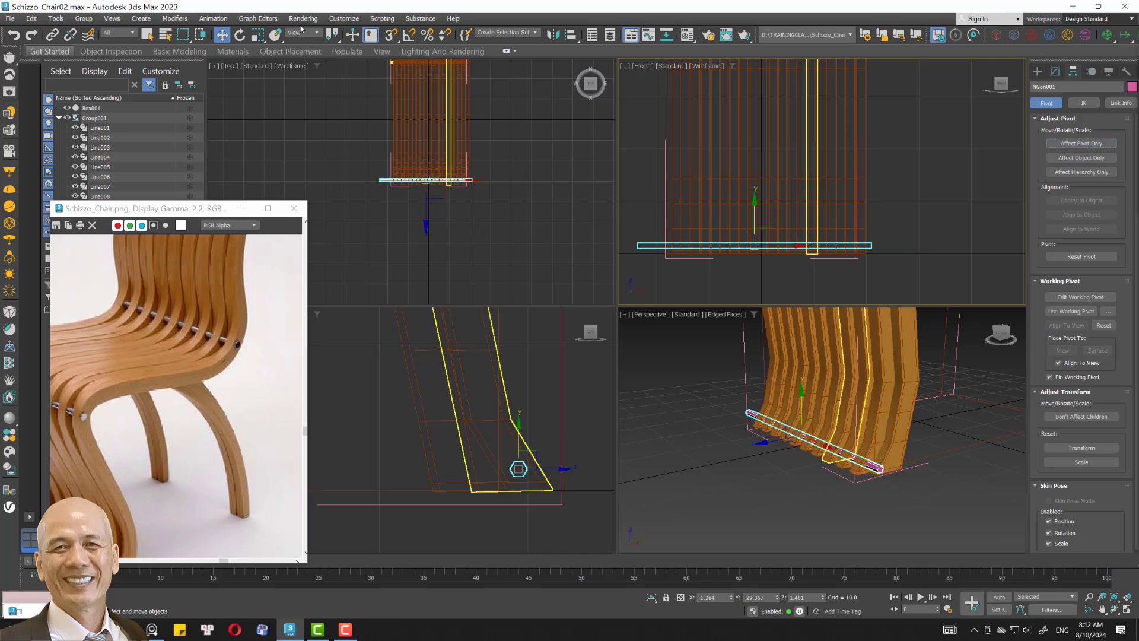
right_click(228, 37)
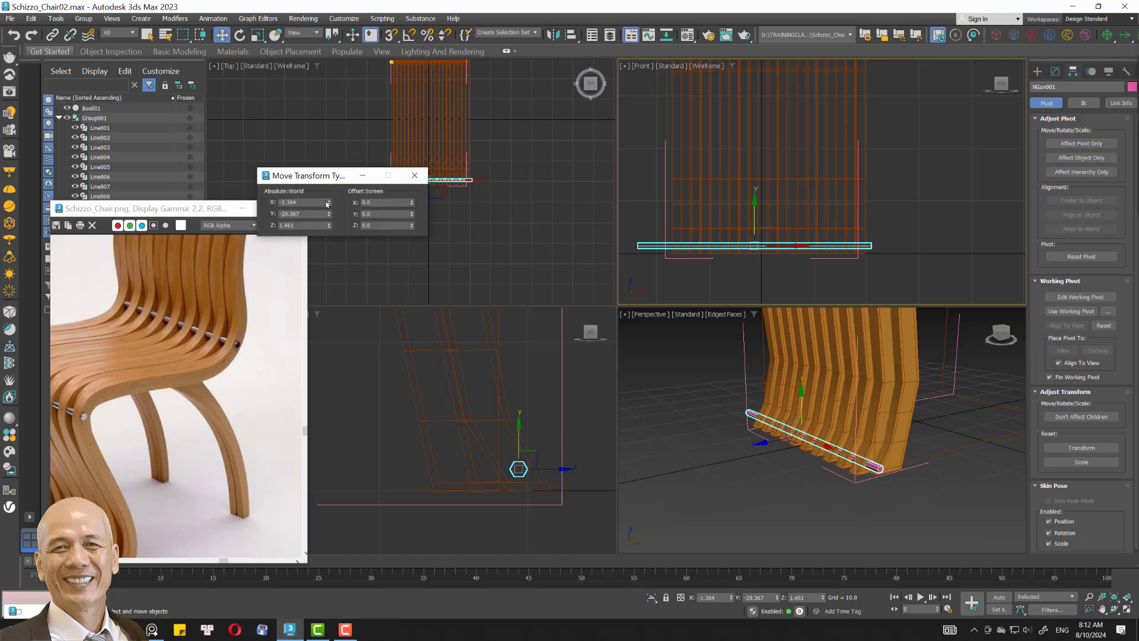
right_click(327, 203)
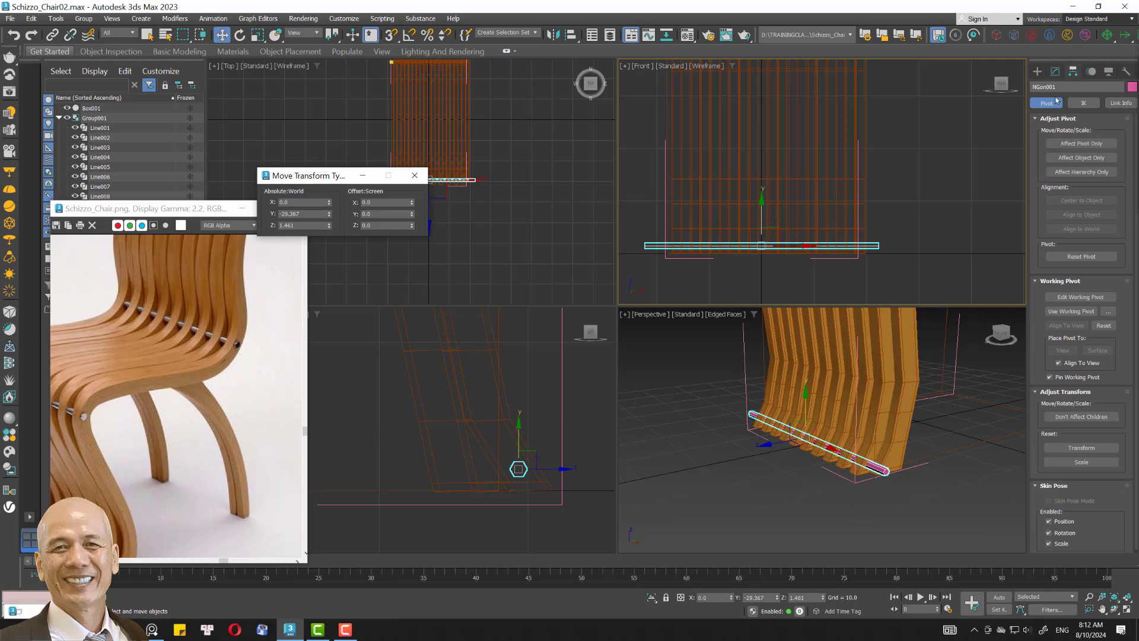
Scale the rod along its length on Z to 83.268%.
left_click(1055, 71)
key("r")
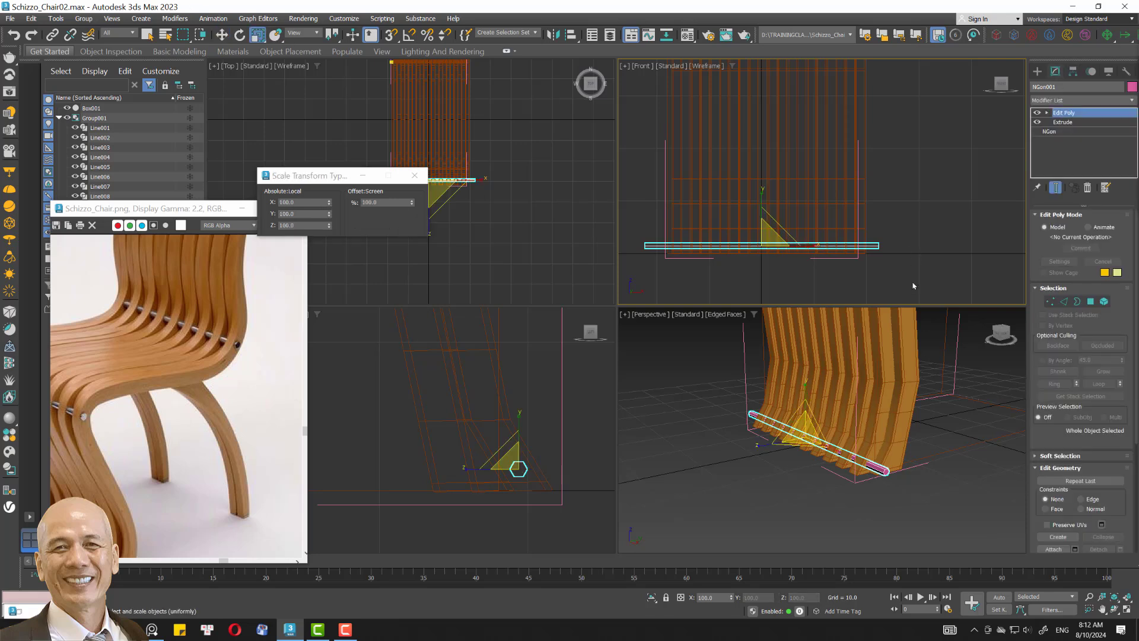
scroll(772, 243, "up", 2)
left_click_drag(810, 250, 808, 249)
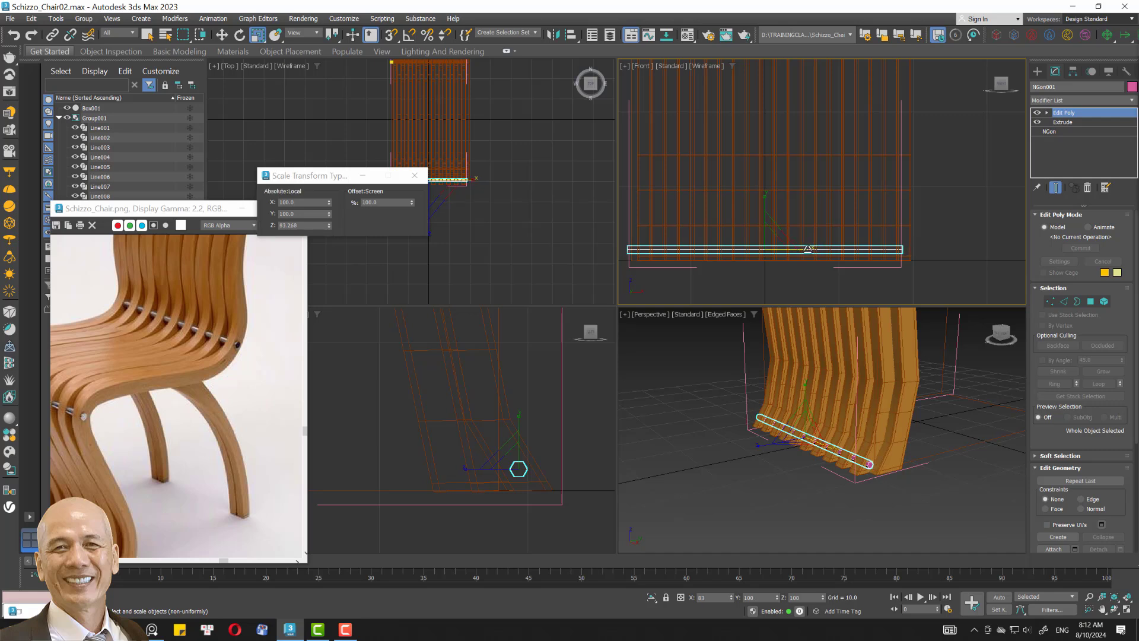
key("r")
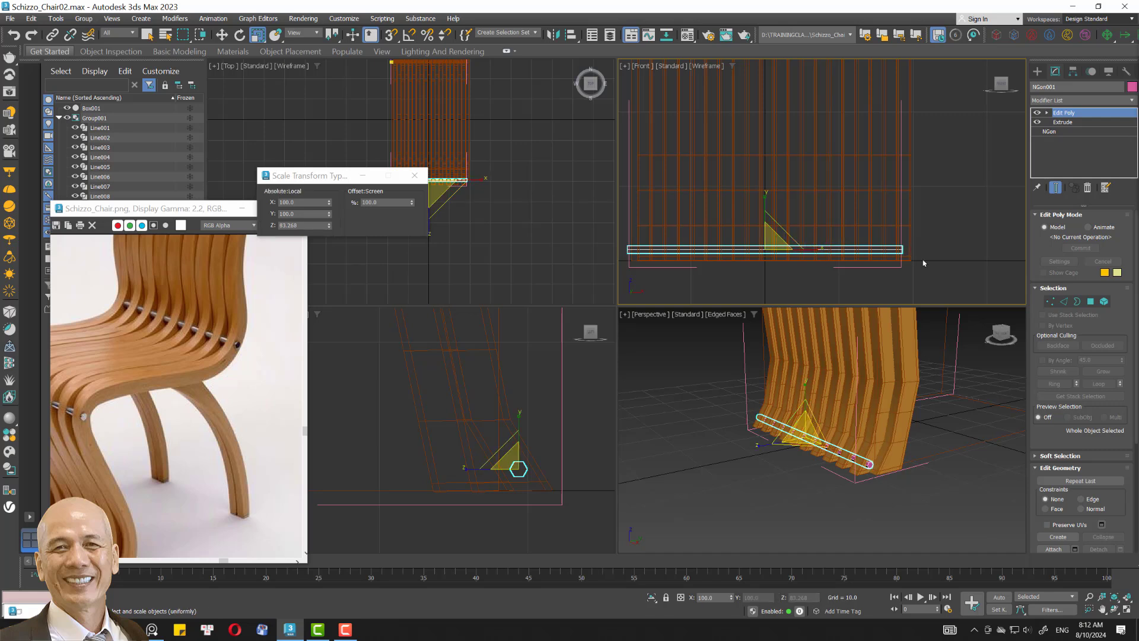
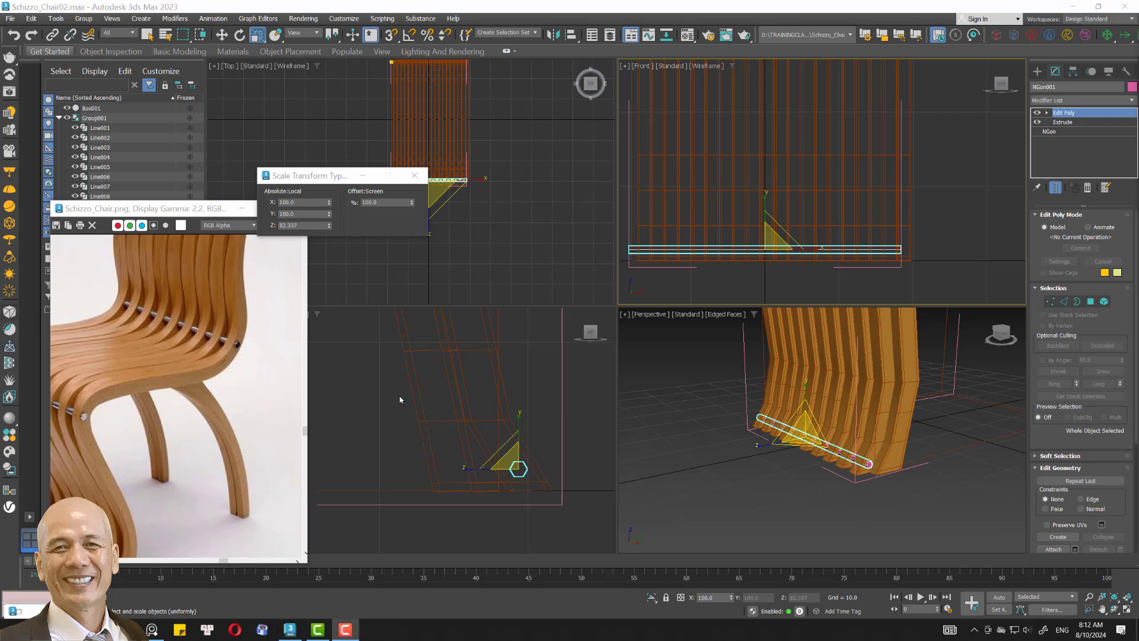
Shift-drag the NGon cross rod upward to create an instanced copy.
middle_click_drag(397, 399, 438, 428)
scroll(576, 380, "down", 2)
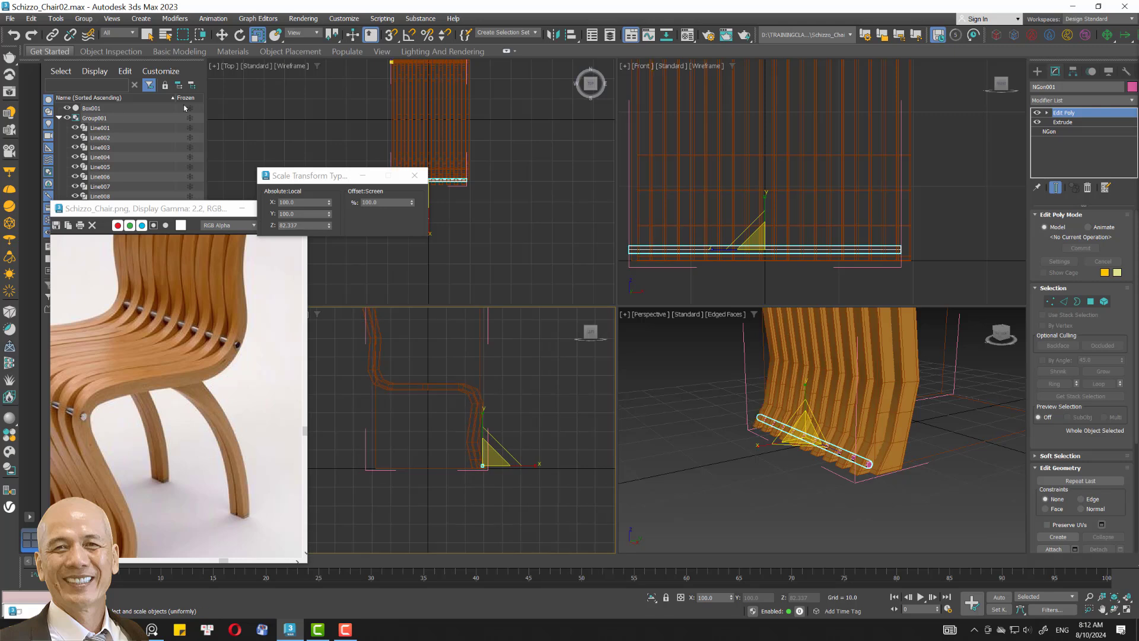
key("w")
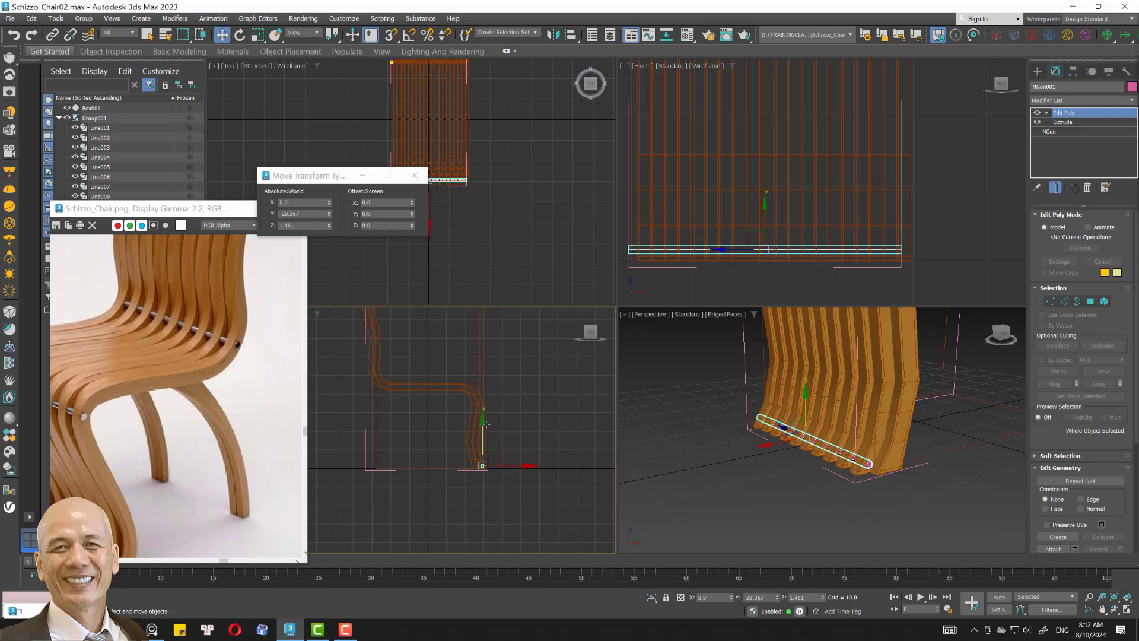
left_click_drag(482, 422, 499, 354)
left_click(573, 361)
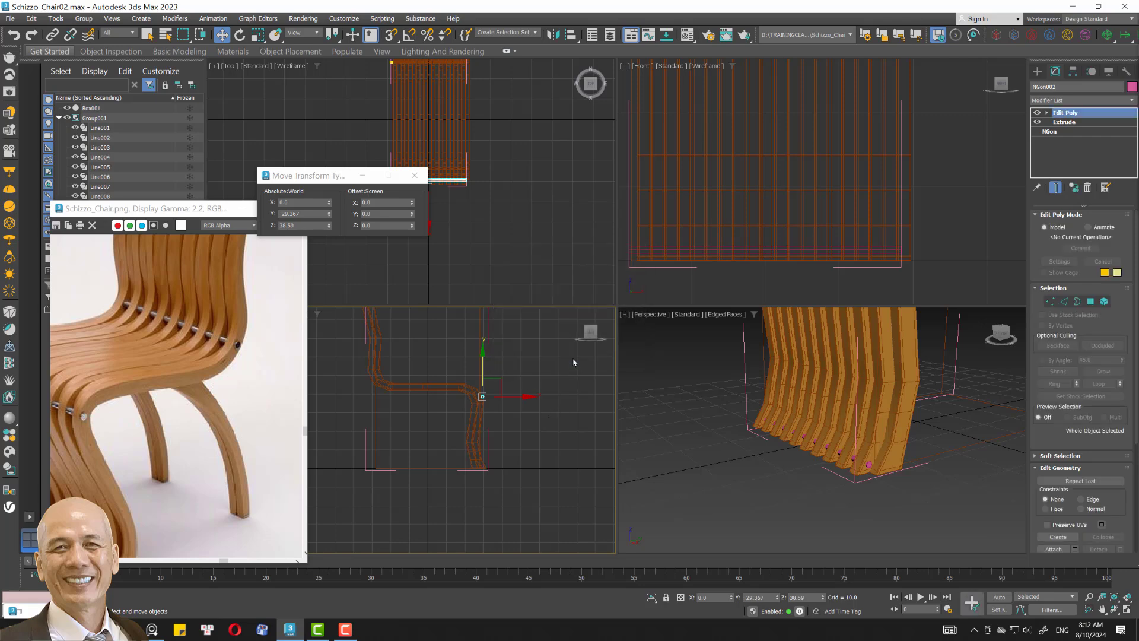
Move the instanced rod along Y to the rear of the seat.
middle_click_drag(852, 532, 765, 451, "alt")
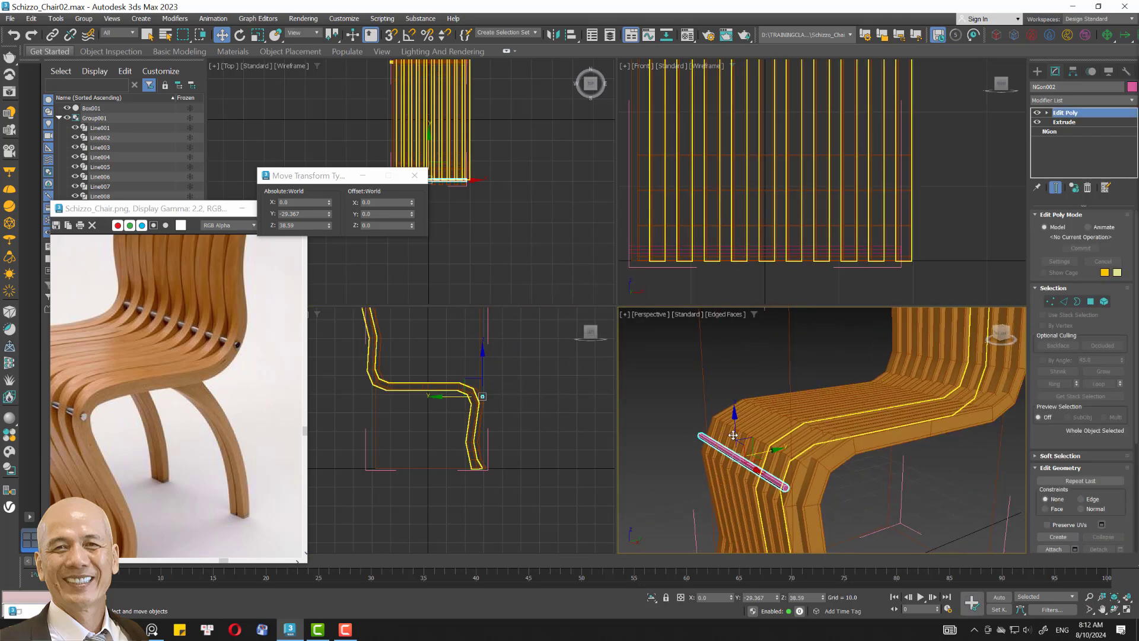
left_click_drag(764, 450, 780, 449)
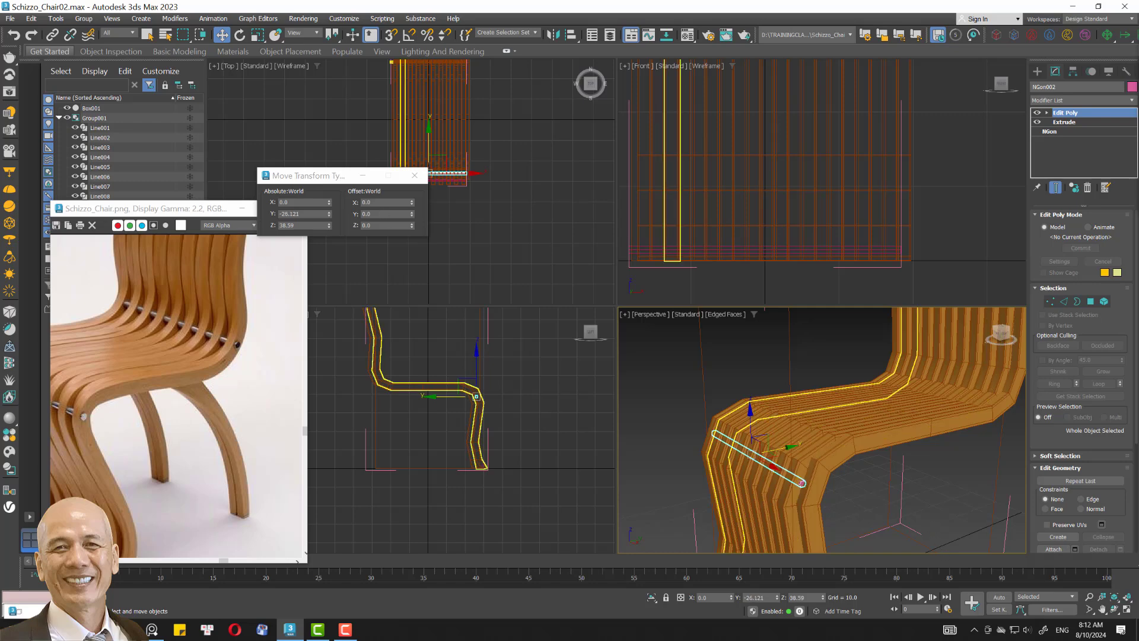
middle_click_drag(830, 415, 866, 409, "alt")
middle_click_drag(522, 397, 542, 394)
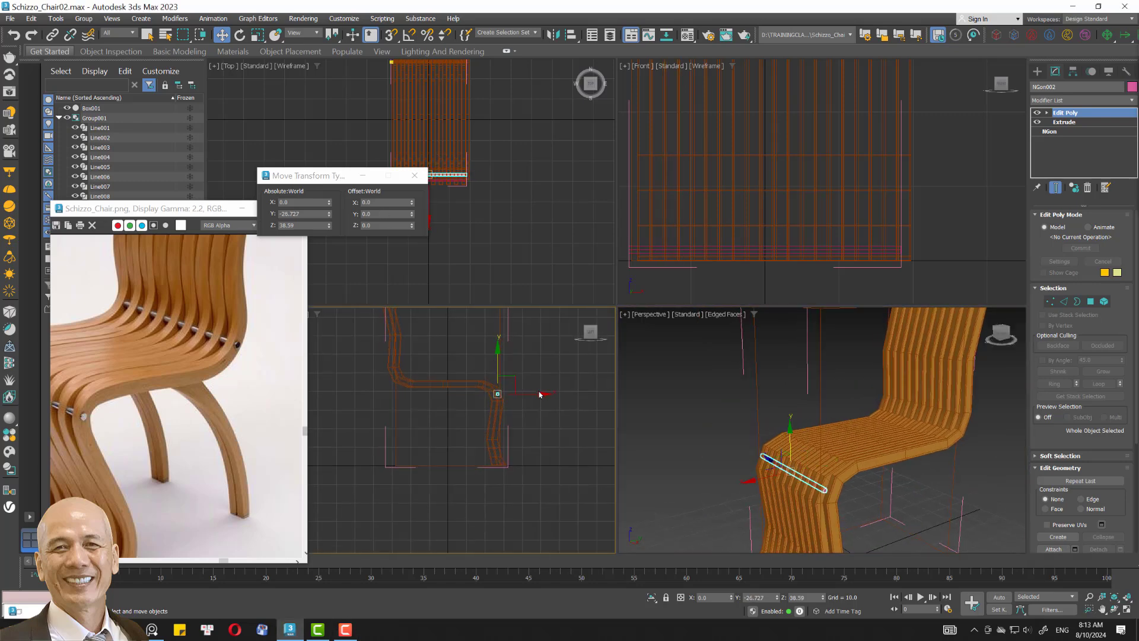
left_click_drag(546, 394, 433, 404)
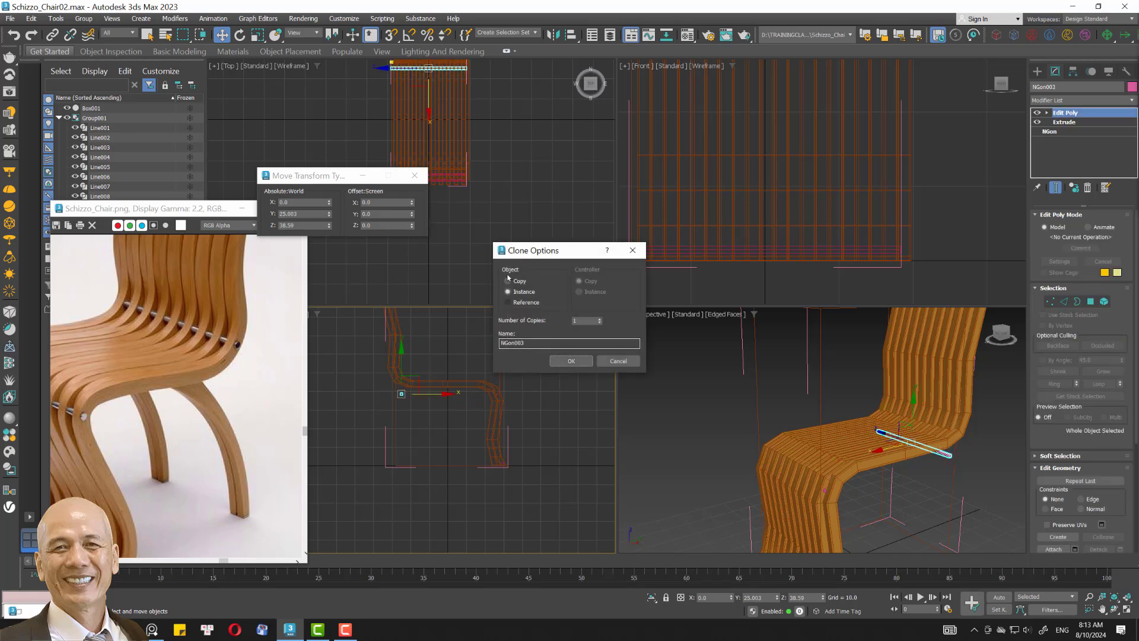
Confirm the instanced rod and raise it up the backrest in the Front view.
left_click(580, 361)
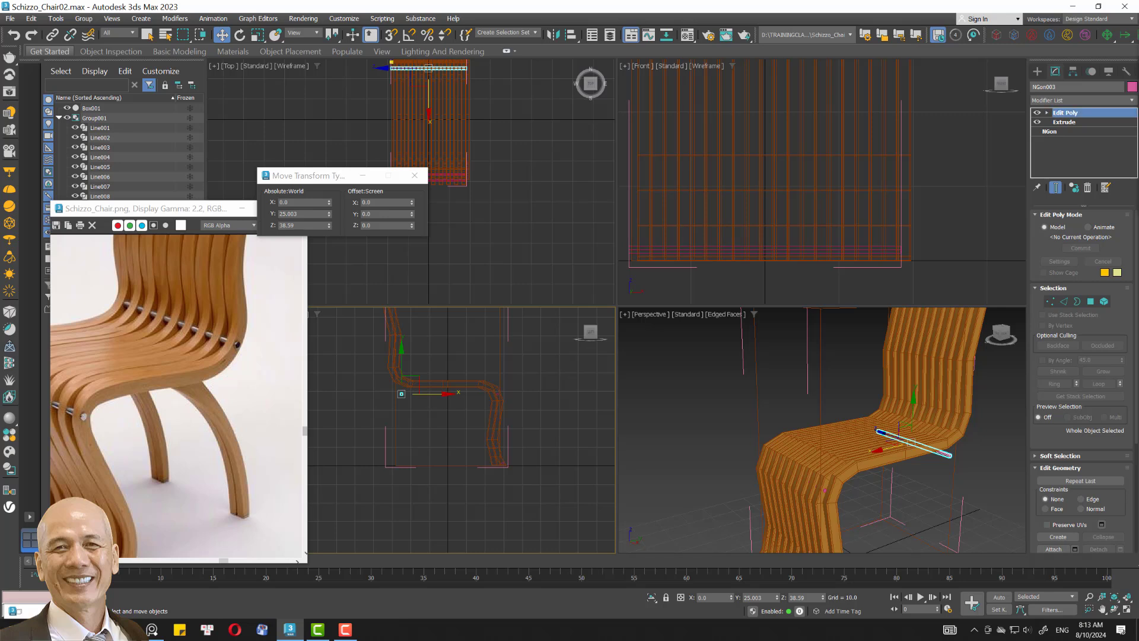
scroll(435, 396, "up", 2)
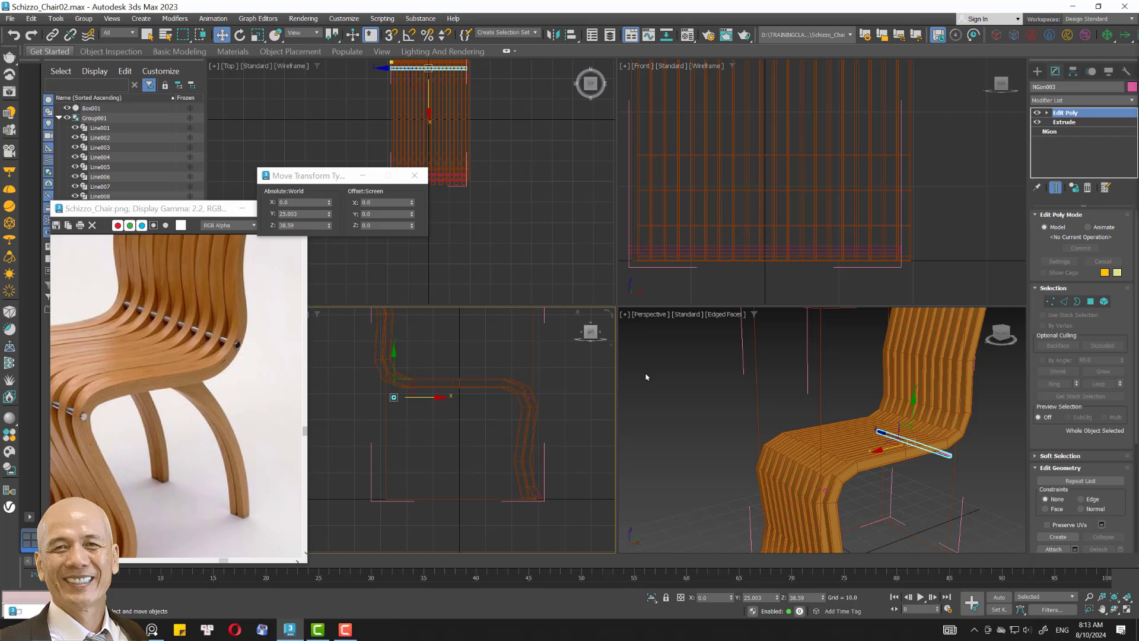
middle_click_drag(746, 191, 795, 148)
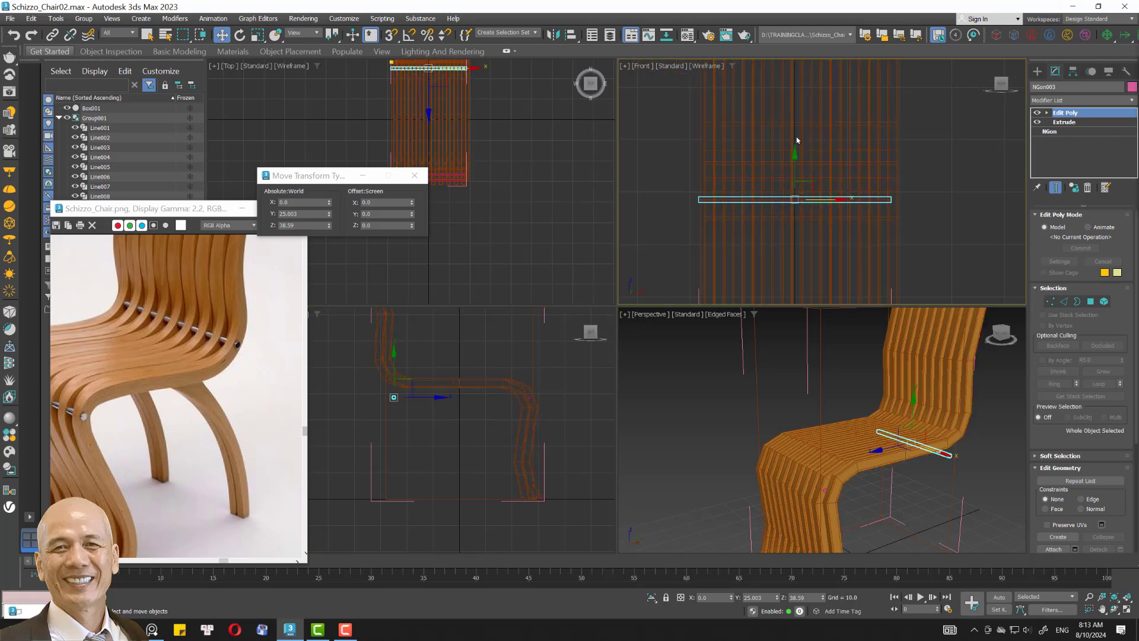
left_click_drag(808, 137, 808, 108)
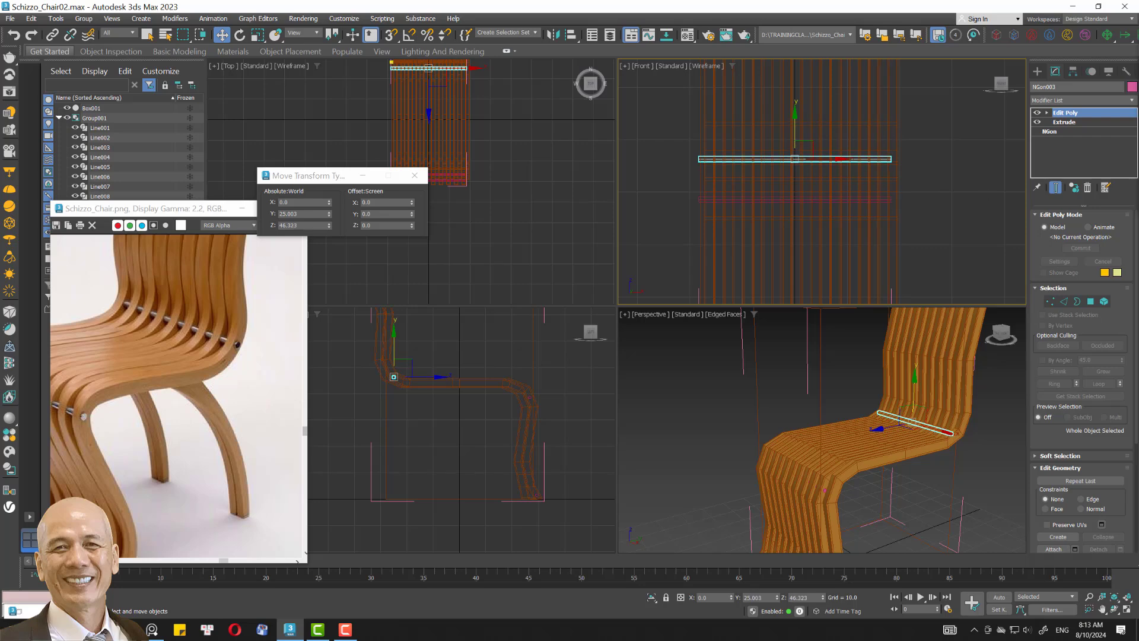
left_click_drag(795, 159, 798, 150)
scroll(802, 202, "down", 3)
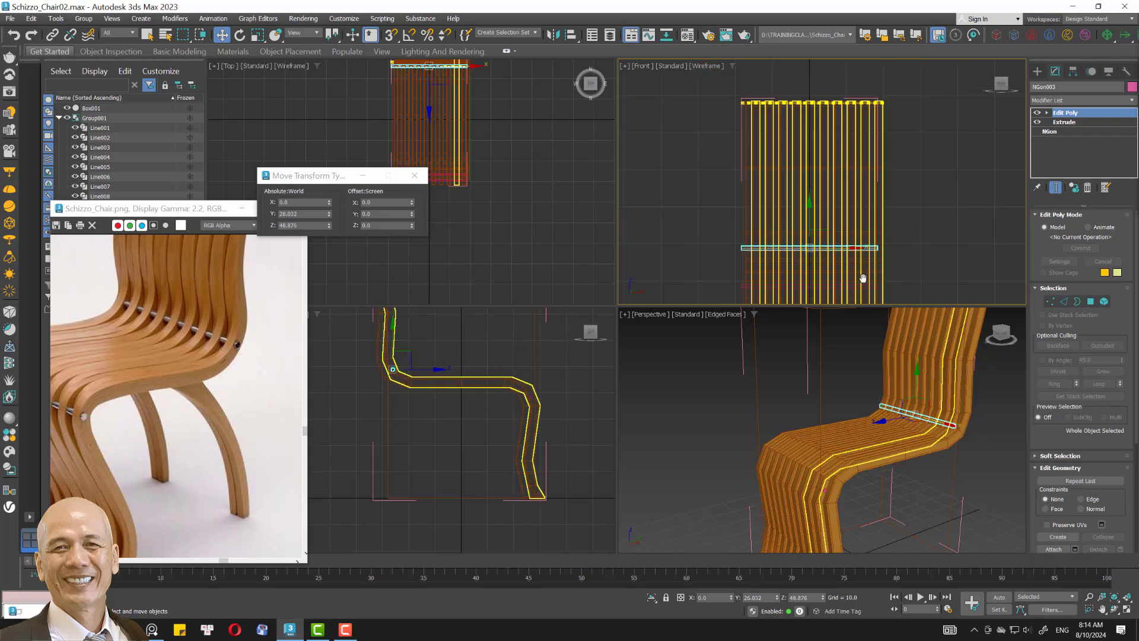
Instance another rod onto the top edge of the chair back.
left_click_drag(803, 201, 826, 71)
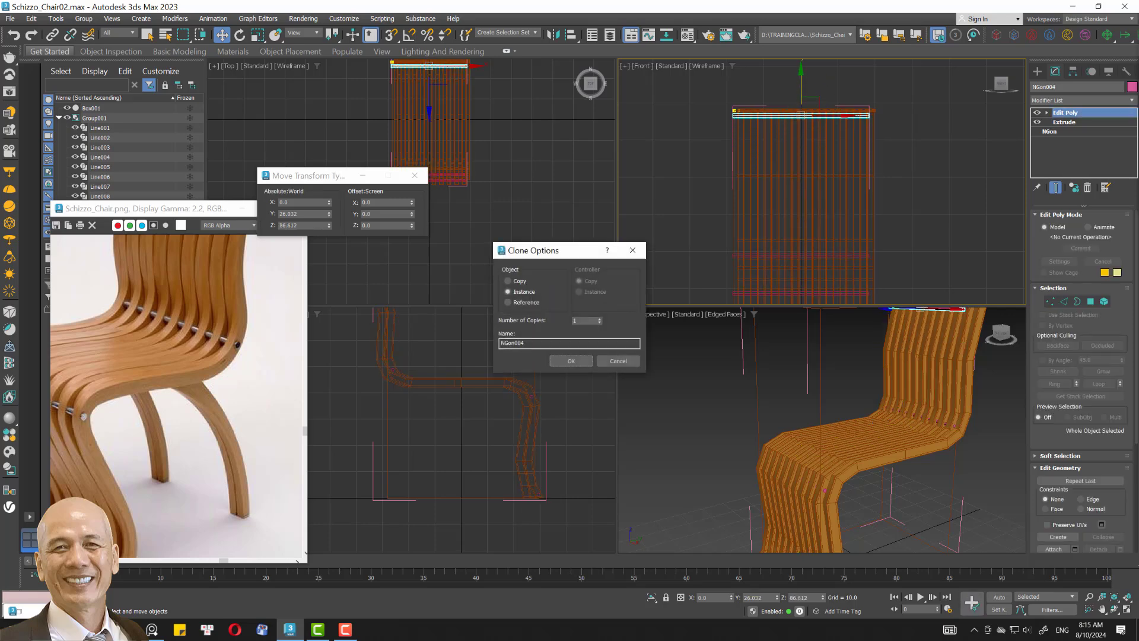
left_click(571, 361)
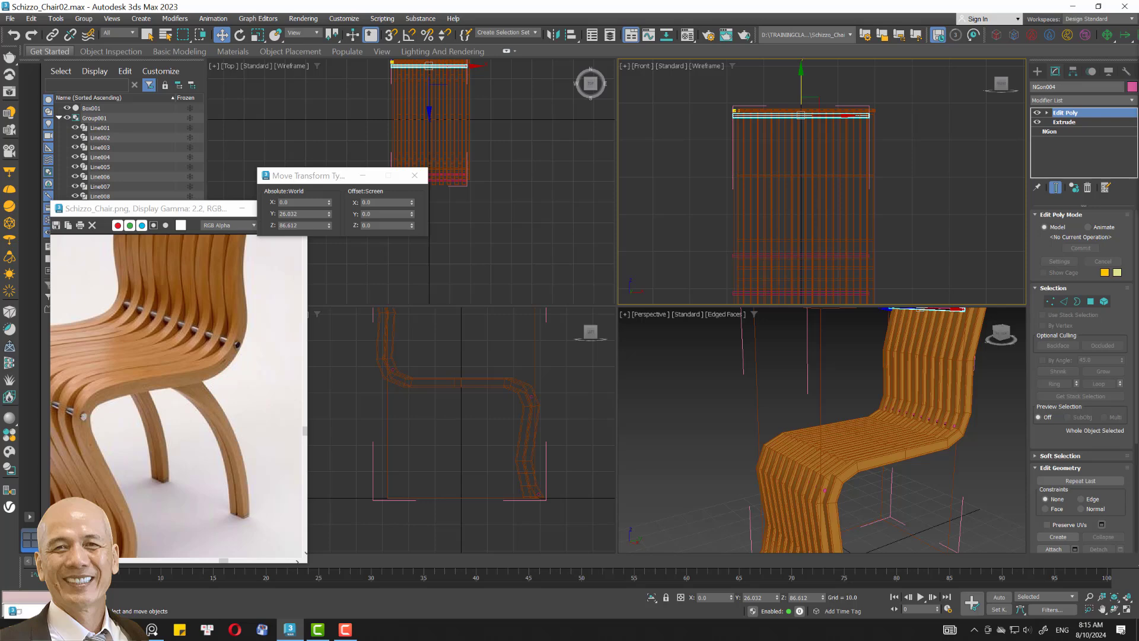
middle_click_drag(860, 415, 903, 373, "alt")
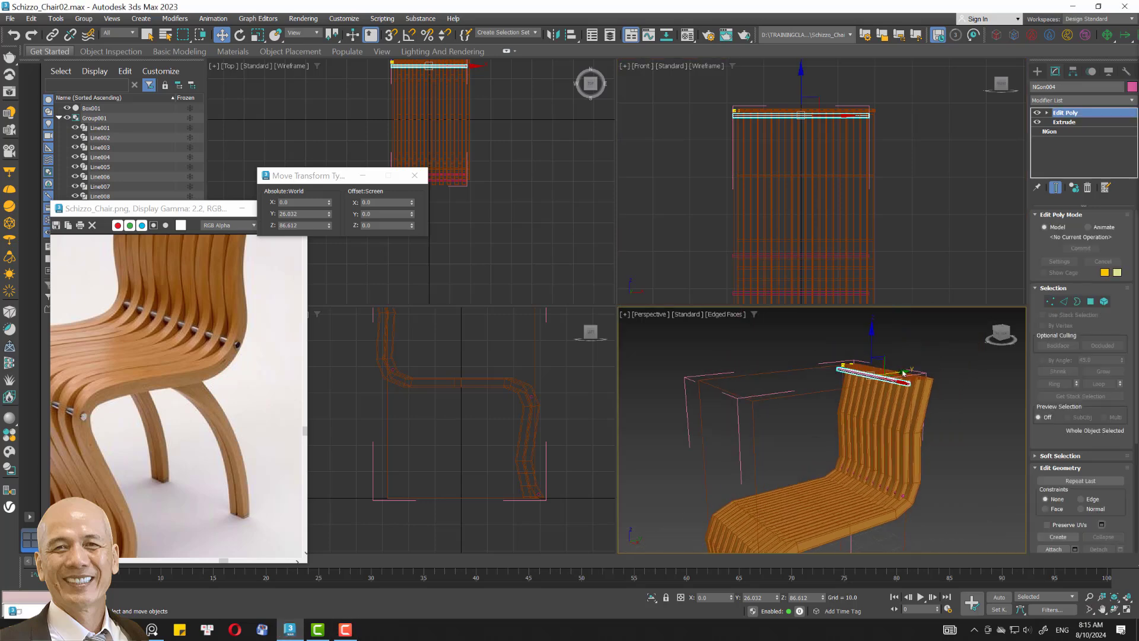
left_click_drag(903, 373, 917, 369)
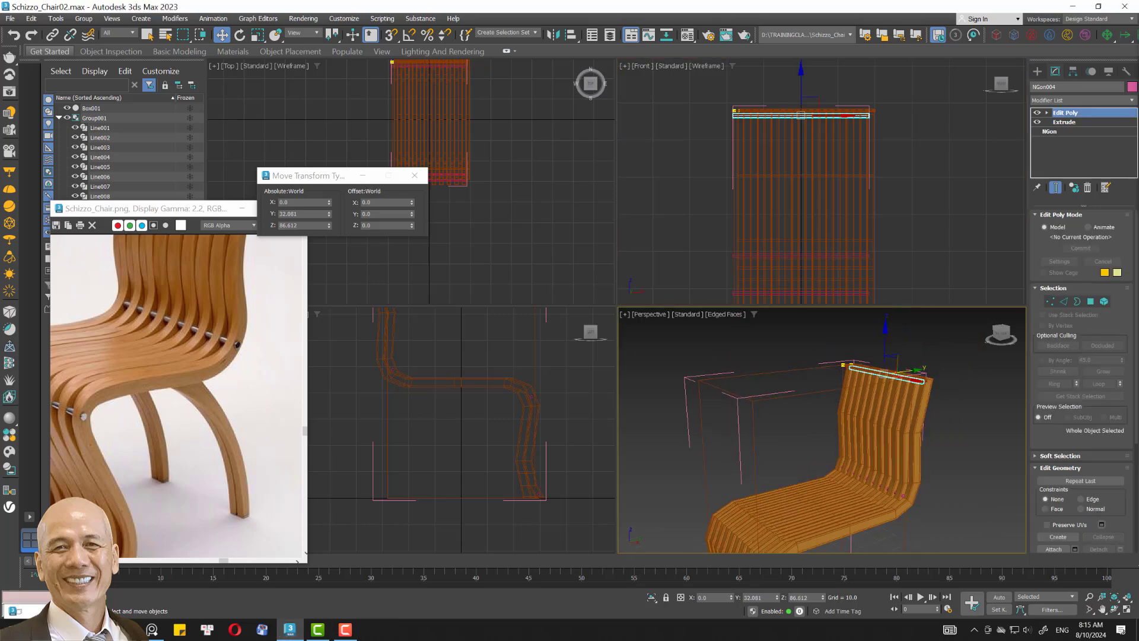
left_click(734, 155)
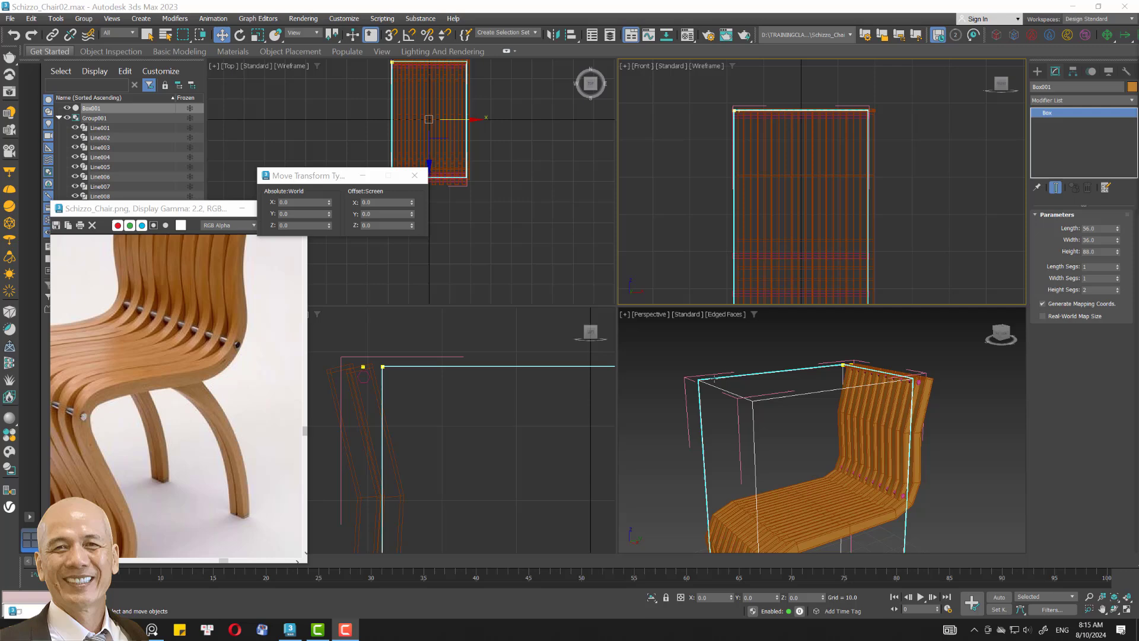
Zoom extents and delete the reference box Box001.
left_click(1127, 596)
left_click(889, 465)
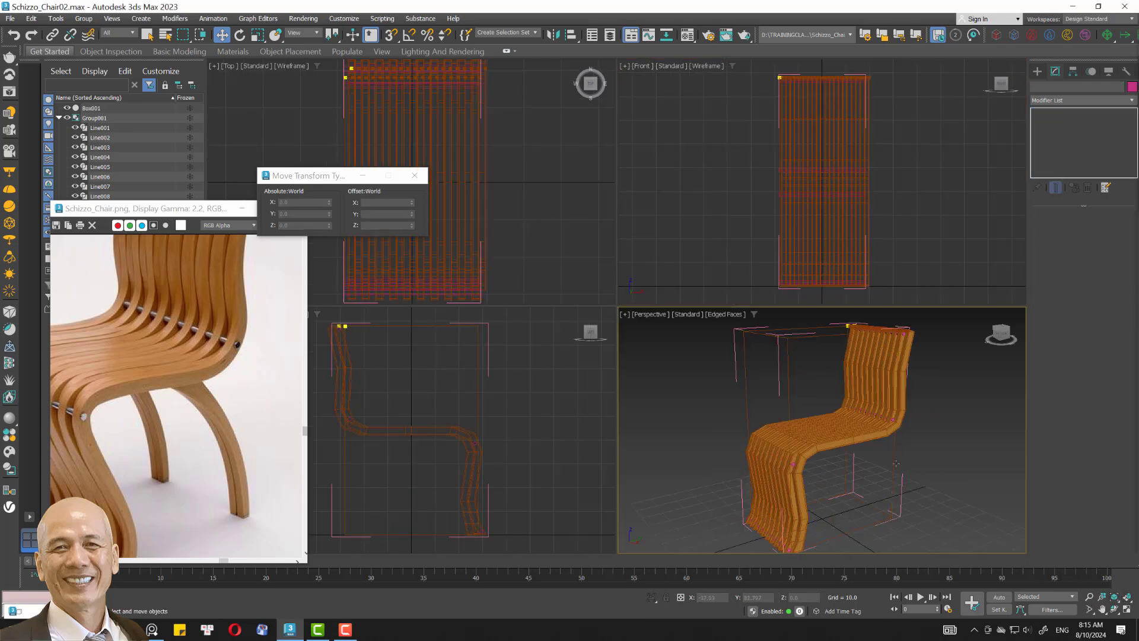
left_click(895, 464)
key("Delete")
Ungroup Group001 into individual slats and select Line001.
left_click(903, 496)
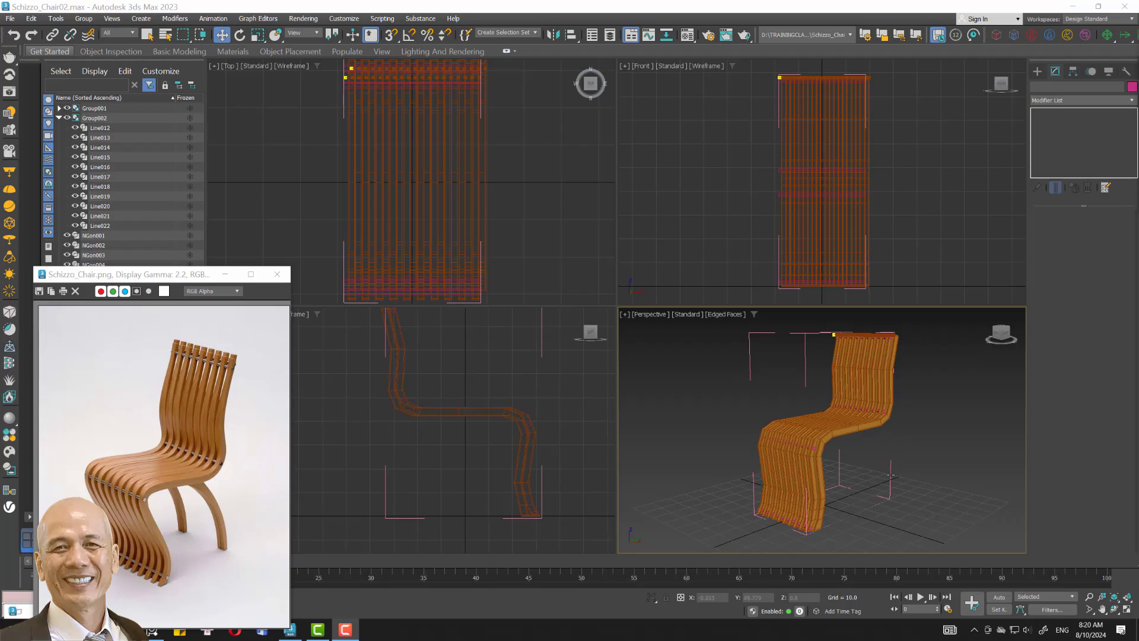
left_click(891, 475)
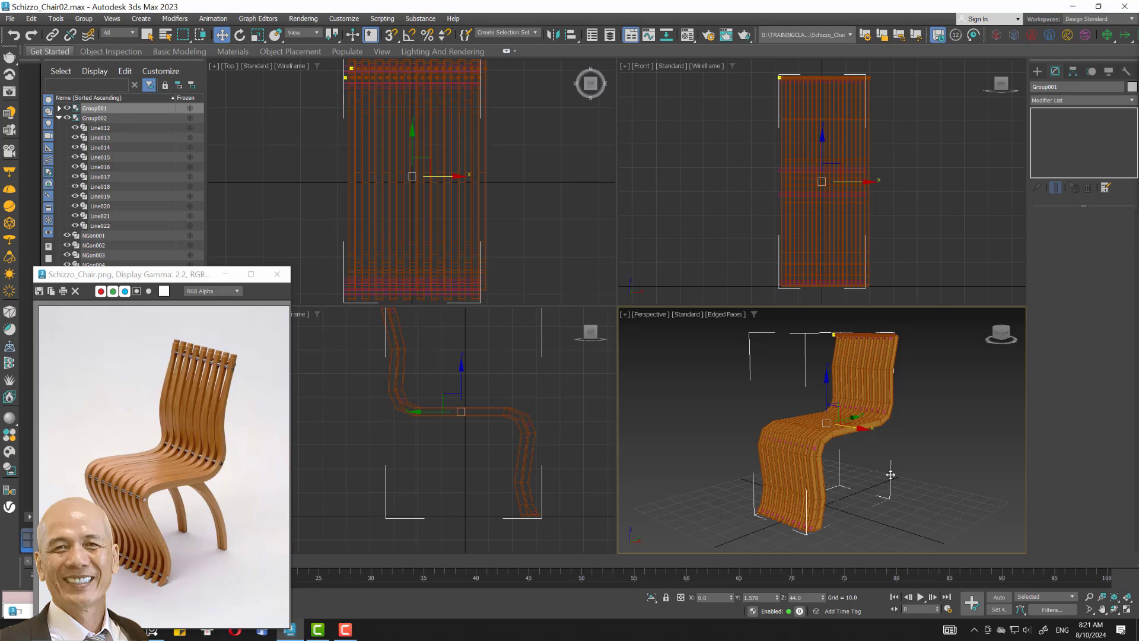
key("ctrl+z")
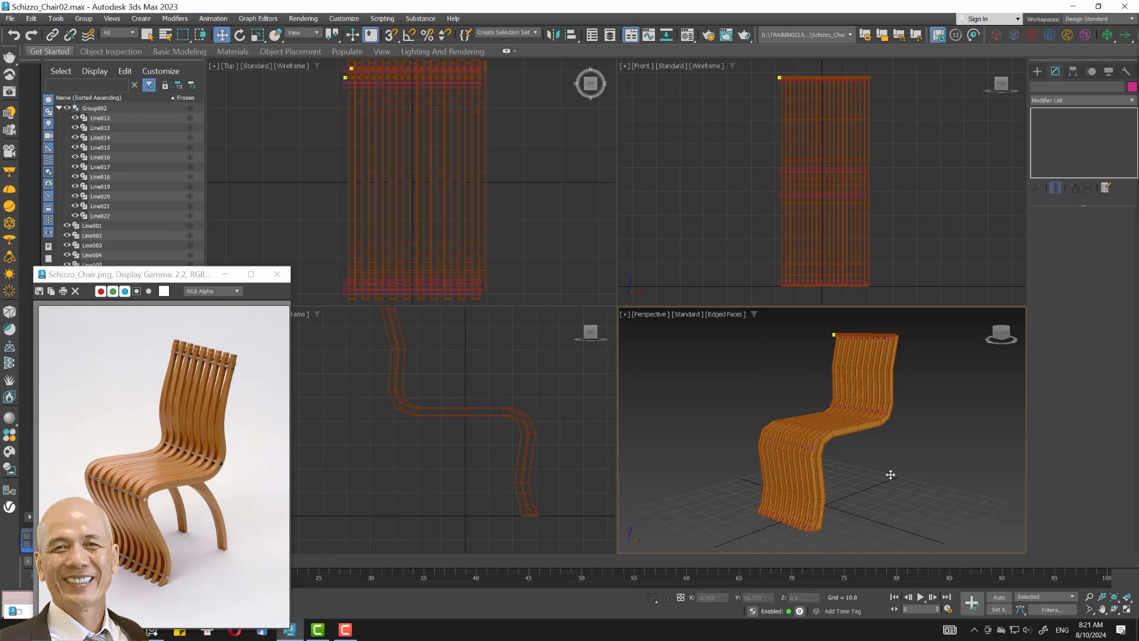
left_click(92, 226)
Collapse Line001 to editable poly, attach Line002 through NGon004, and name it Wood_01.
right_click(1112, 114)
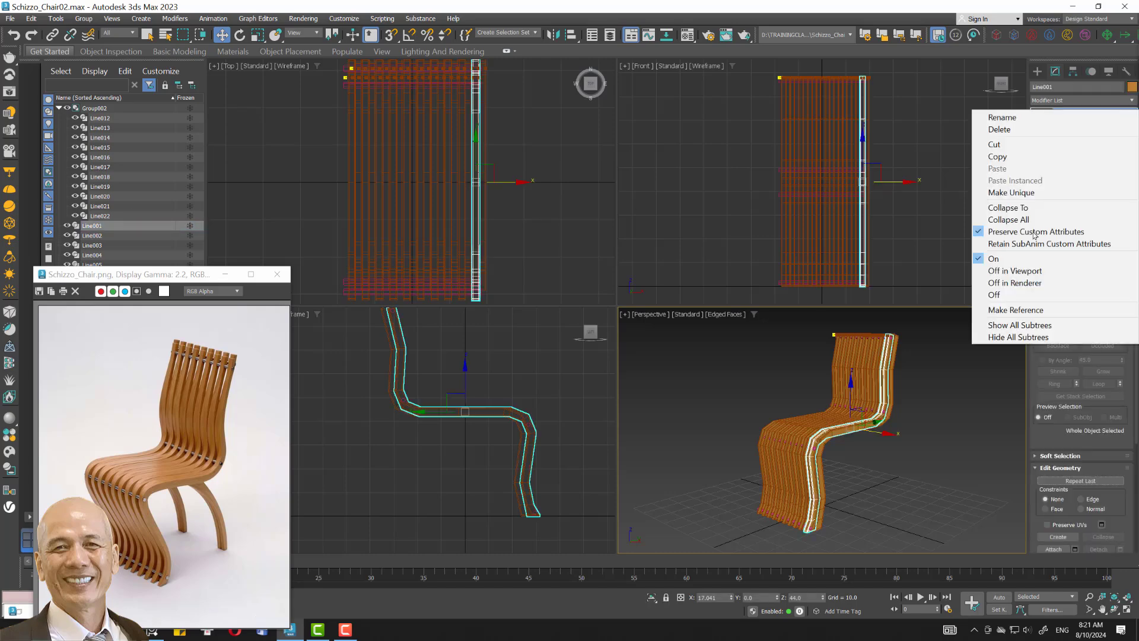
left_click(1025, 219)
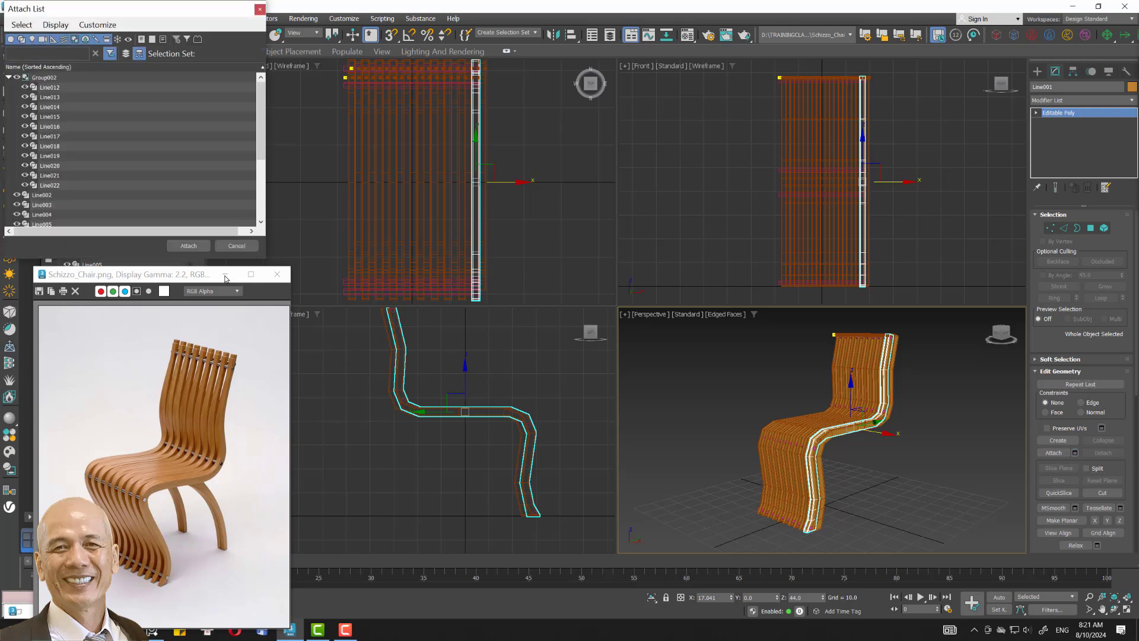
left_click(50, 197)
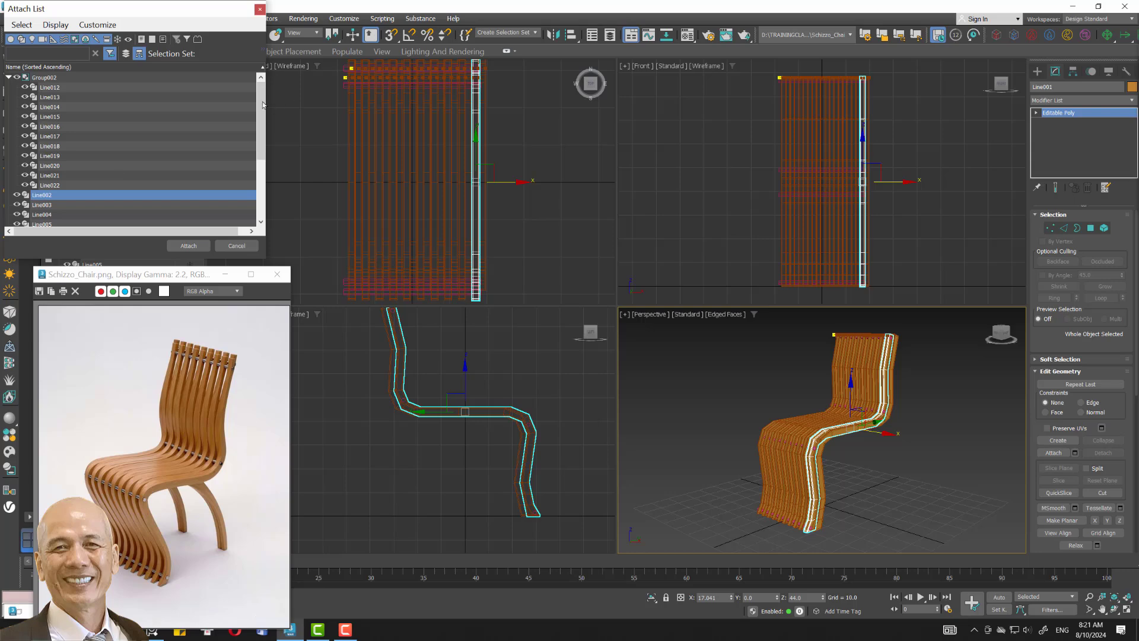
scroll(71, 220, "down", 2)
scroll(71, 223, "down", 1)
left_click(71, 214, "shift")
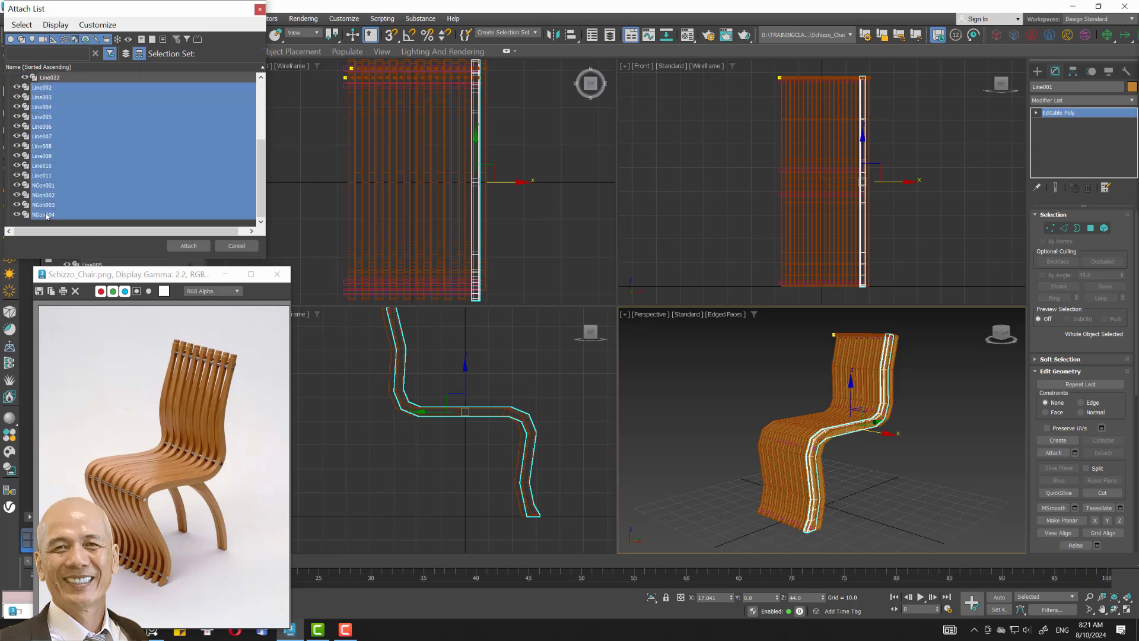
left_click(188, 246)
type("Wood_")
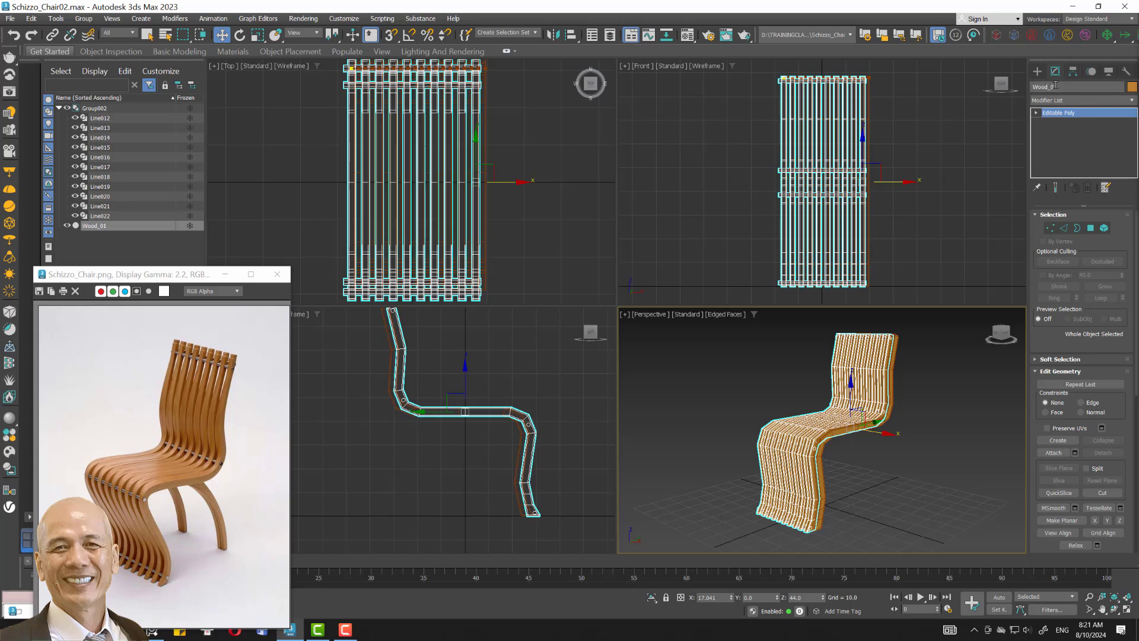
type("1")
key("Return")
left_click(98, 116)
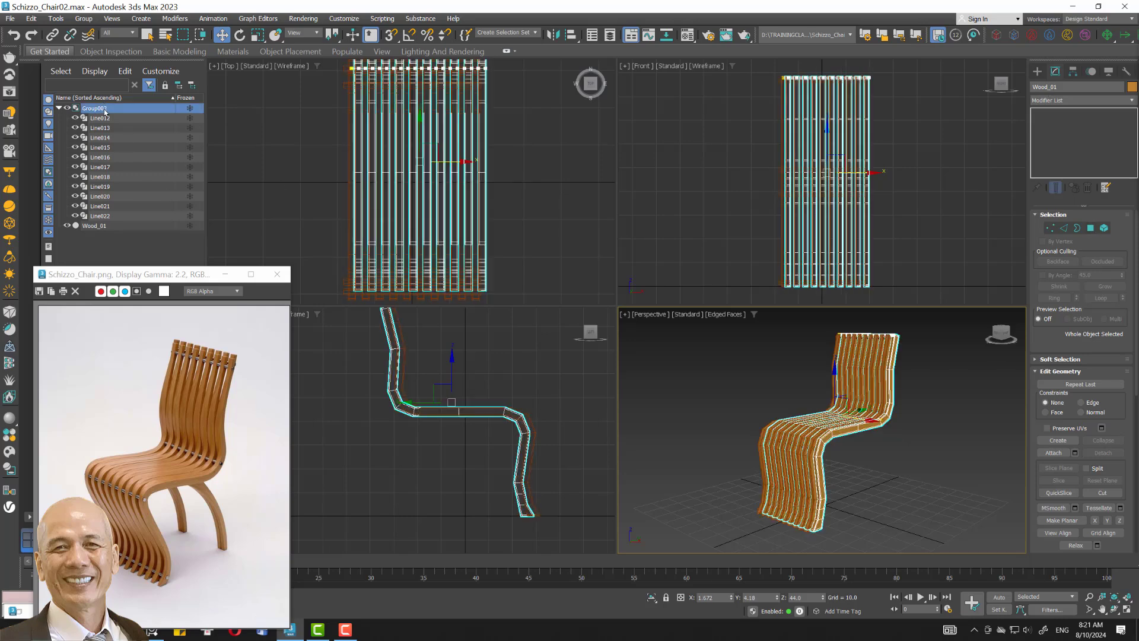
Ungroup Group002 and collapse slat Line012 into an editable poly.
left_click(84, 18)
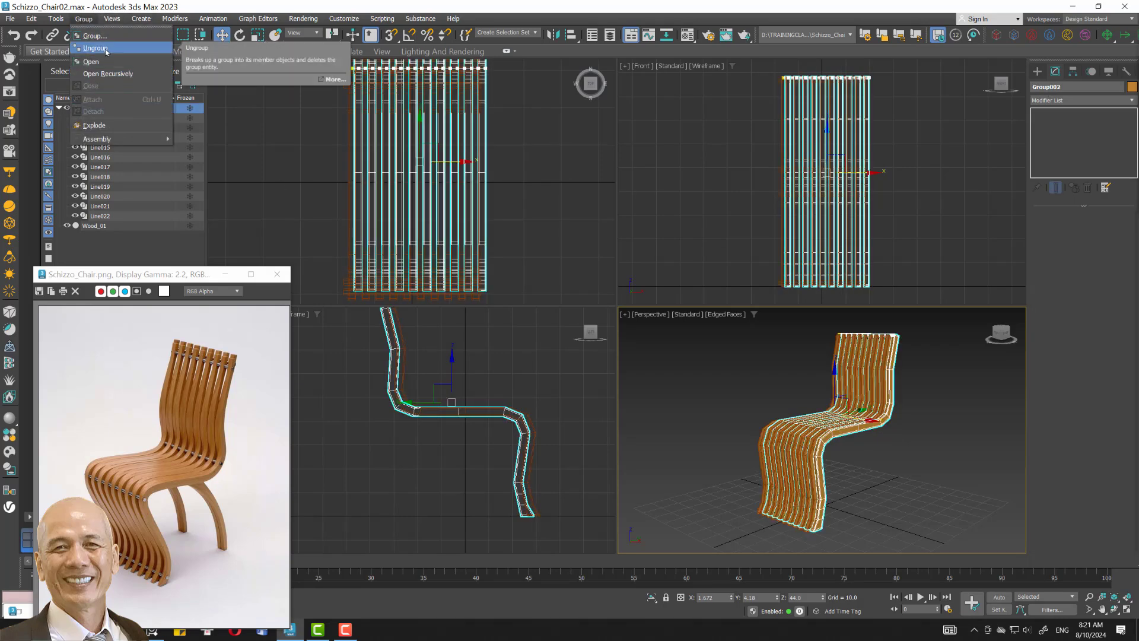
left_click(106, 50)
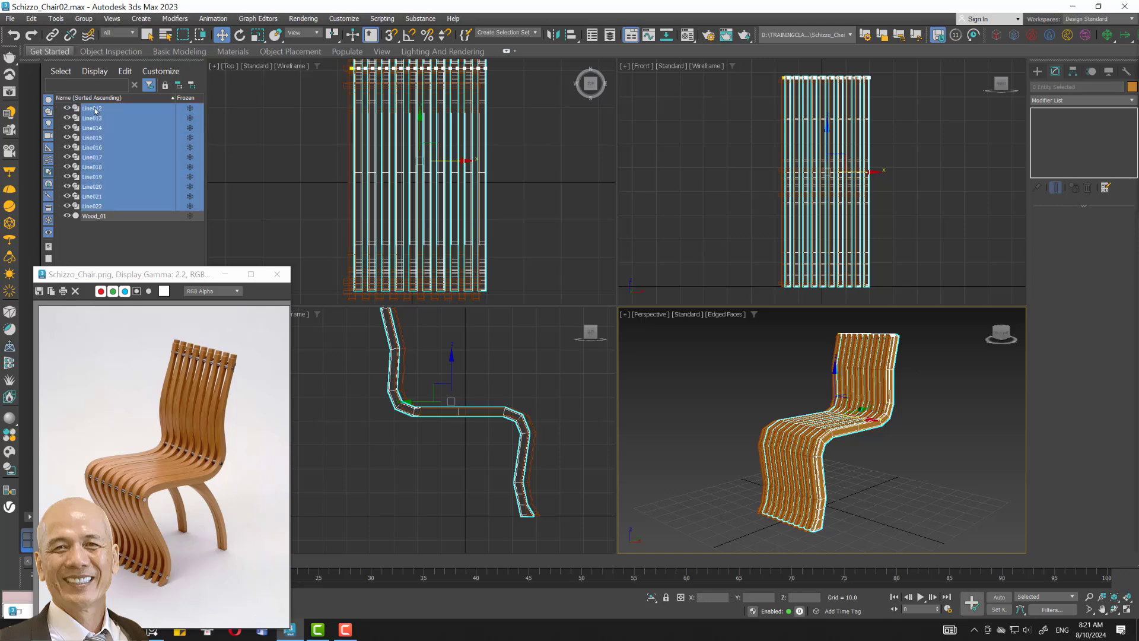
left_click(303, 163)
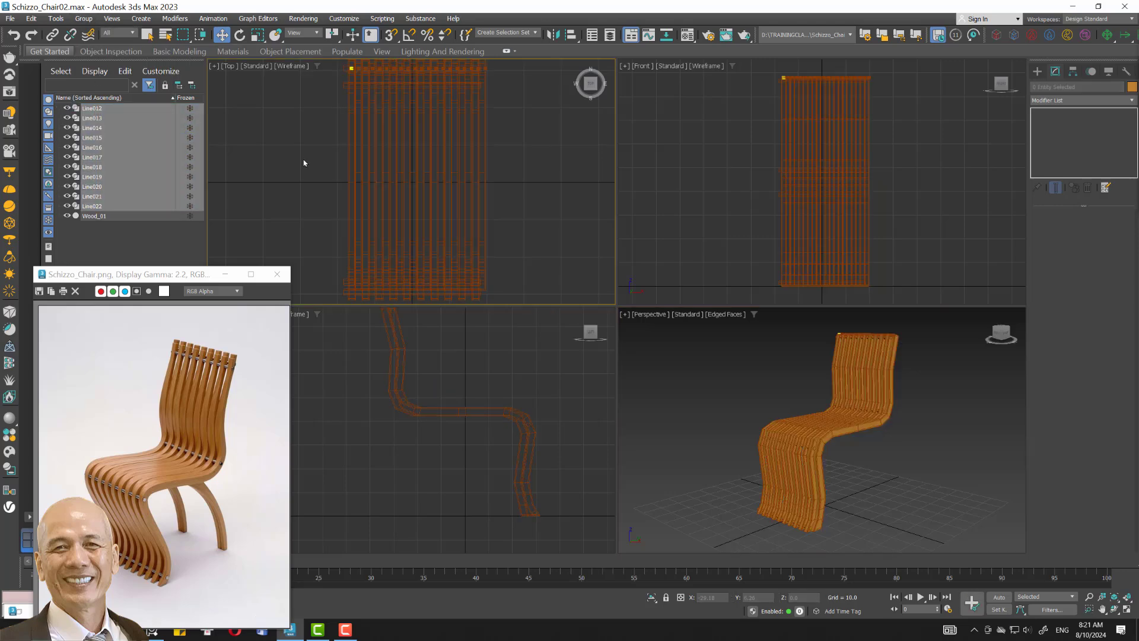
left_click(92, 108)
right_click(1103, 116)
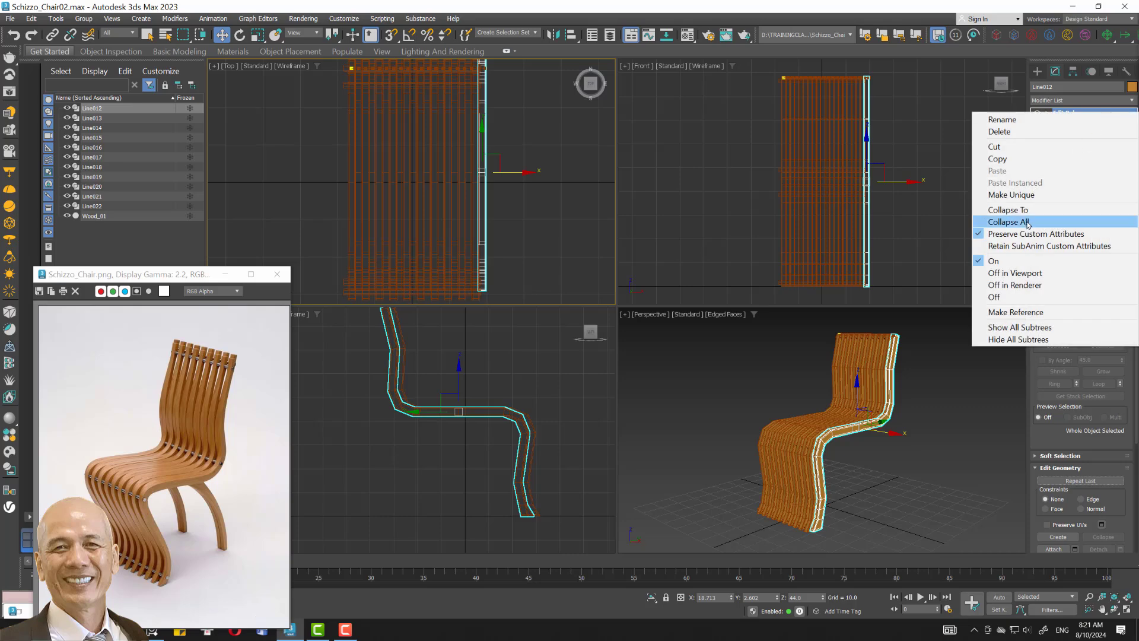
left_click(1014, 222)
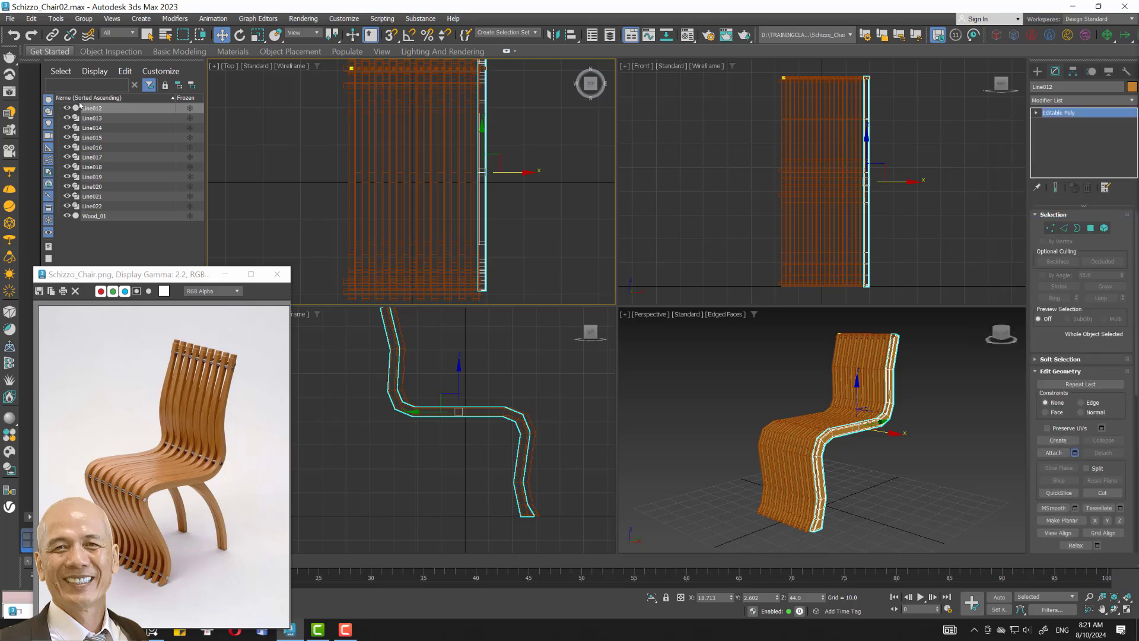
Attach slats Line013–Line022 to Line012 and rename the object Wood_02.
left_click(51, 173, "shift")
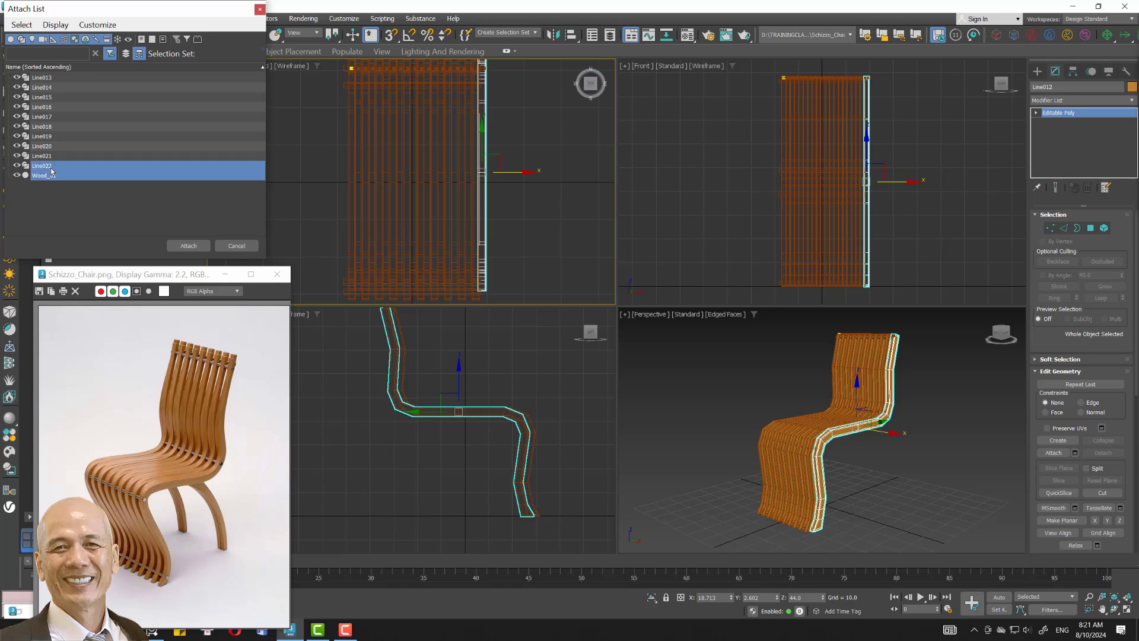
left_click(48, 77)
left_click(47, 165, "shift")
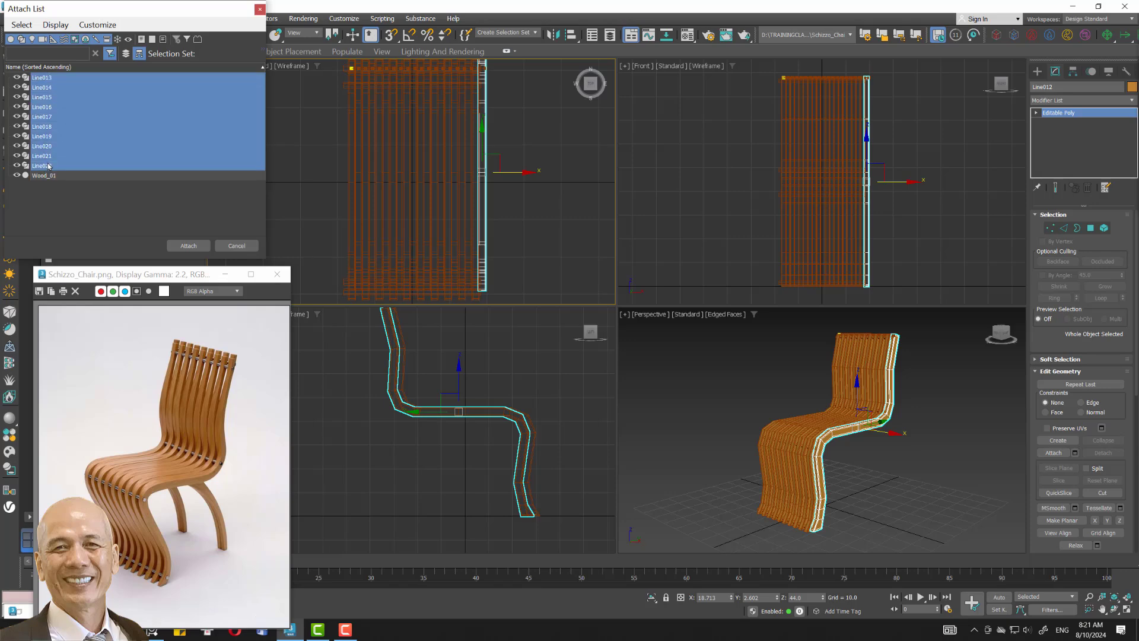
left_click(189, 245)
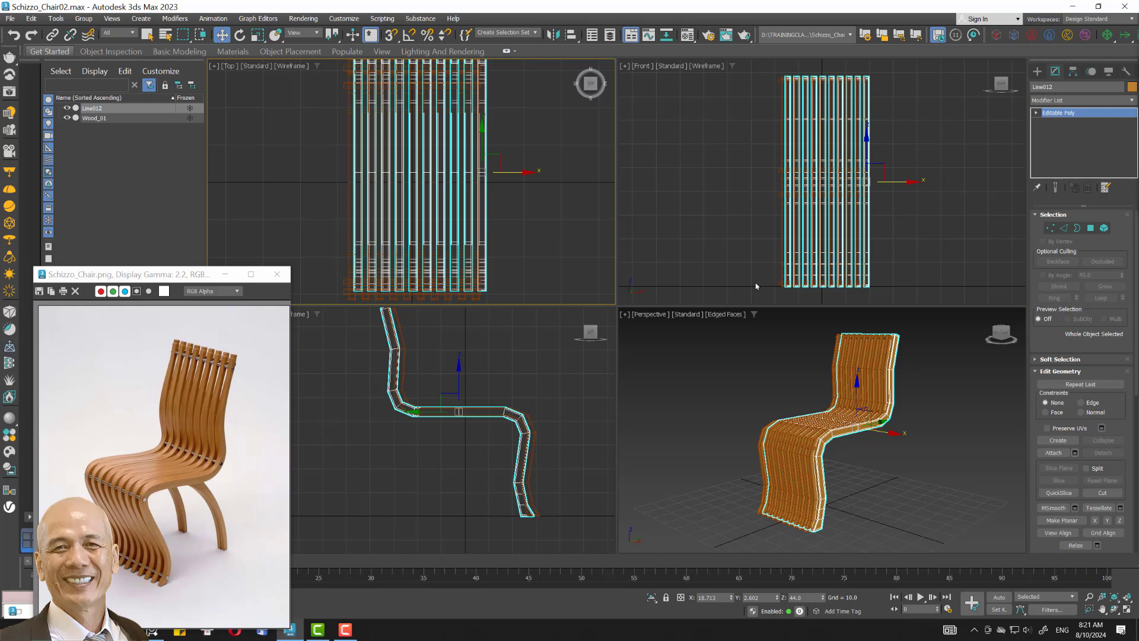
double_click(1057, 87)
type("02")
key("Return")
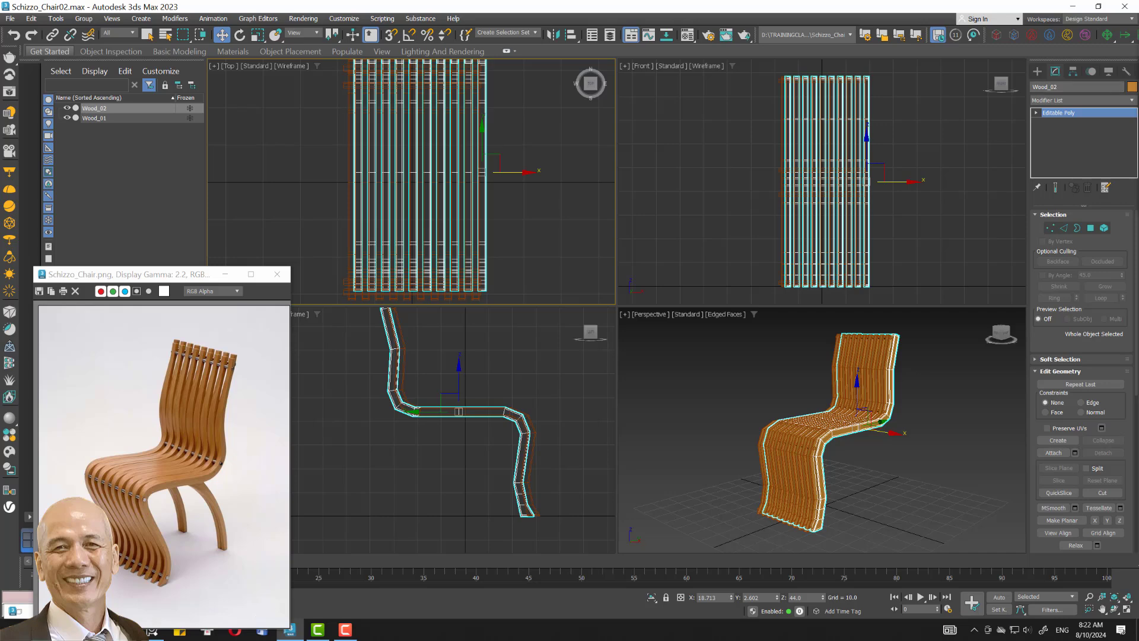
left_click(964, 138)
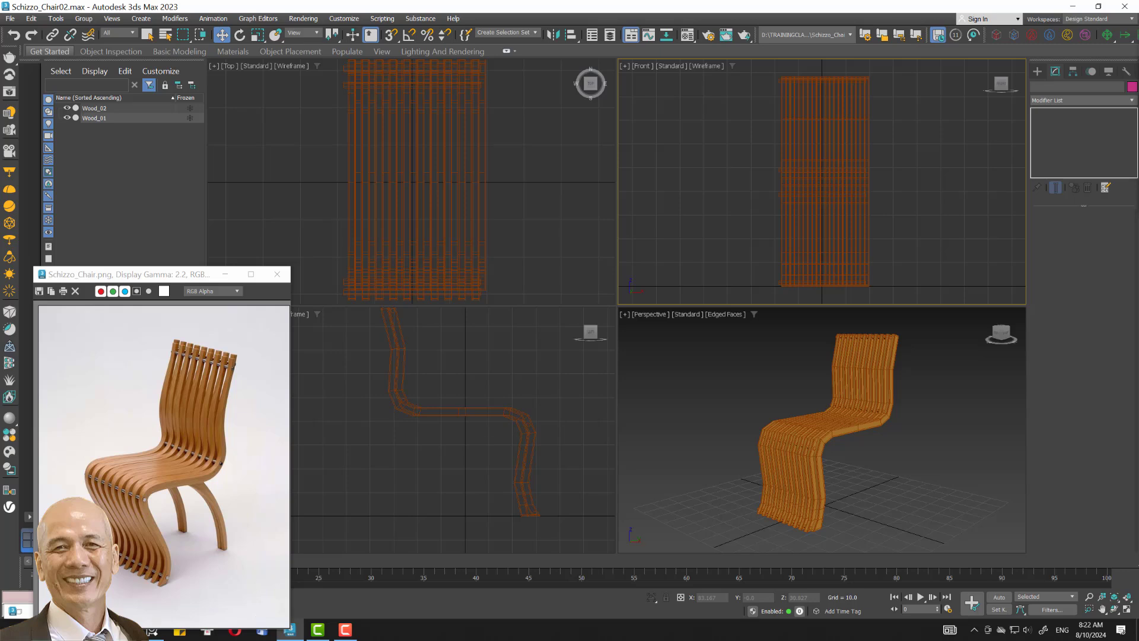
left_click(893, 405)
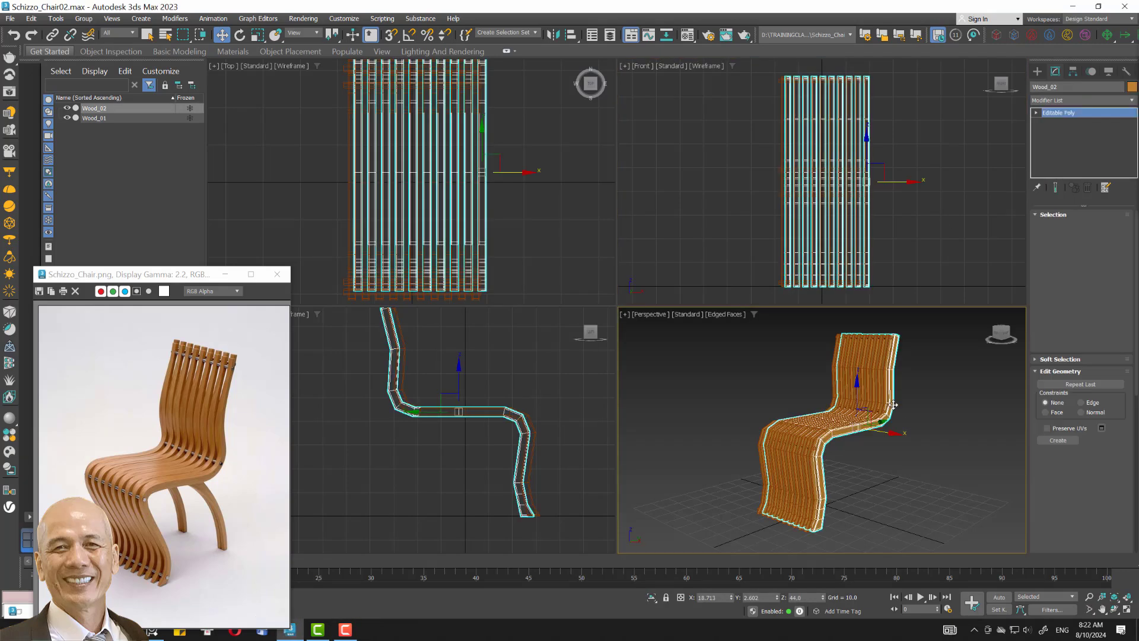
left_click(1049, 229)
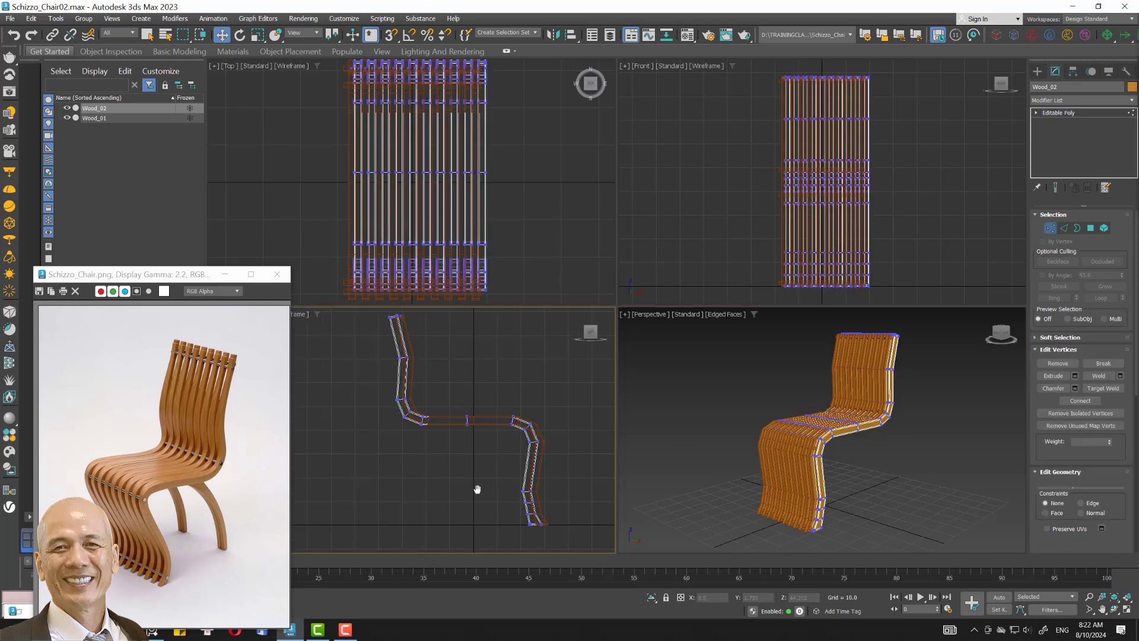
middle_click_drag(356, 321, 374, 442)
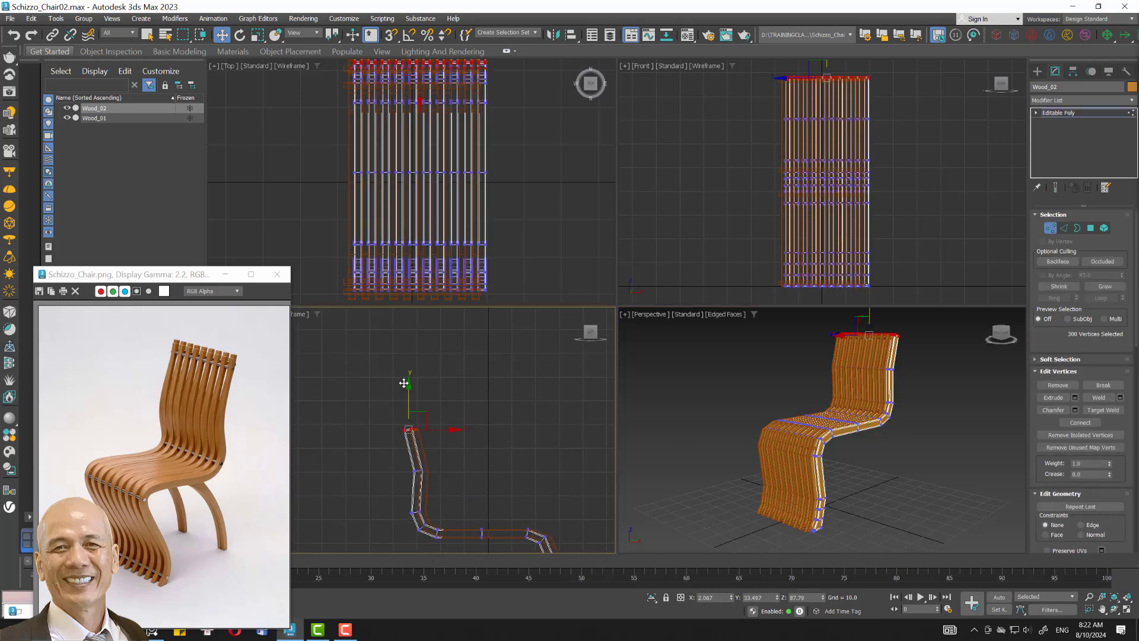
left_click_drag(401, 381, 415, 439)
middle_click_drag(446, 334, 501, 399)
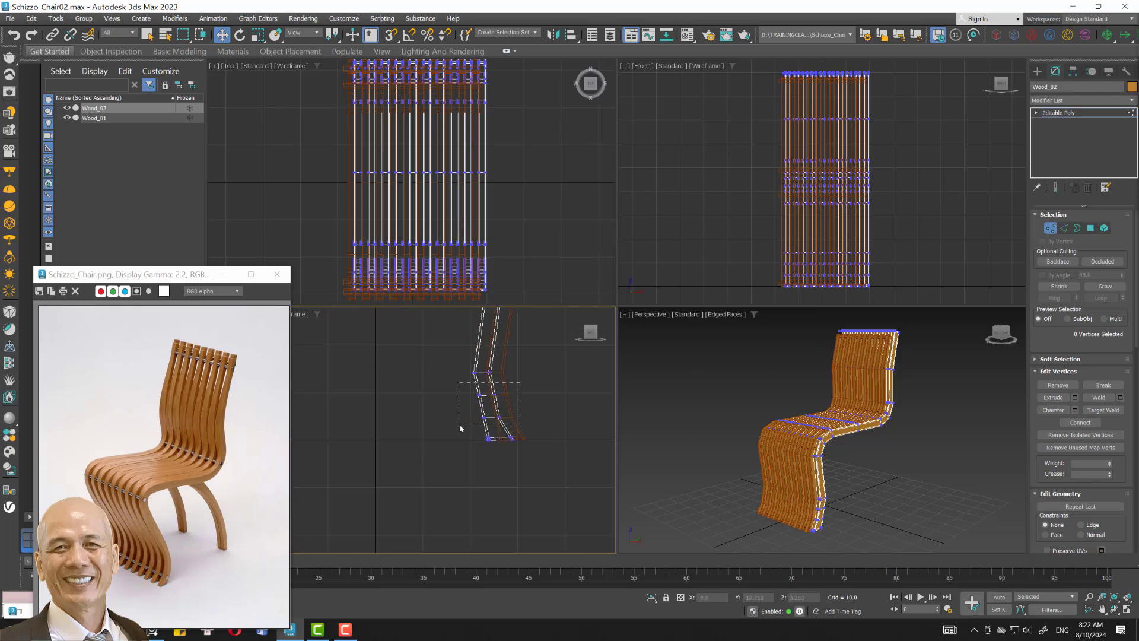
left_click_drag(461, 428, 517, 401)
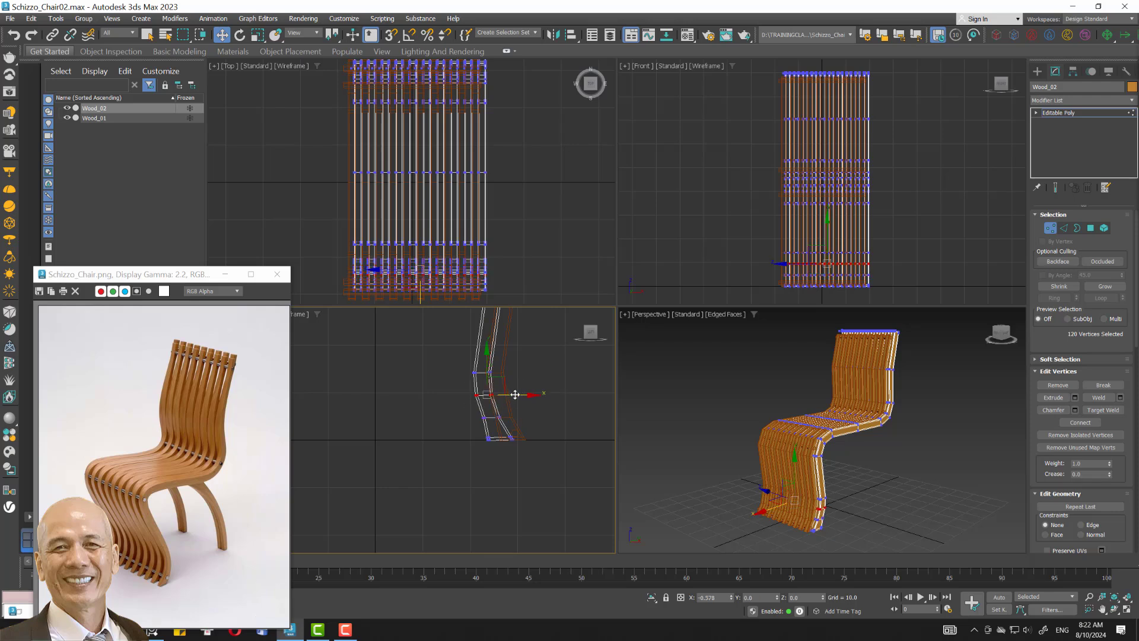
left_click(1050, 228)
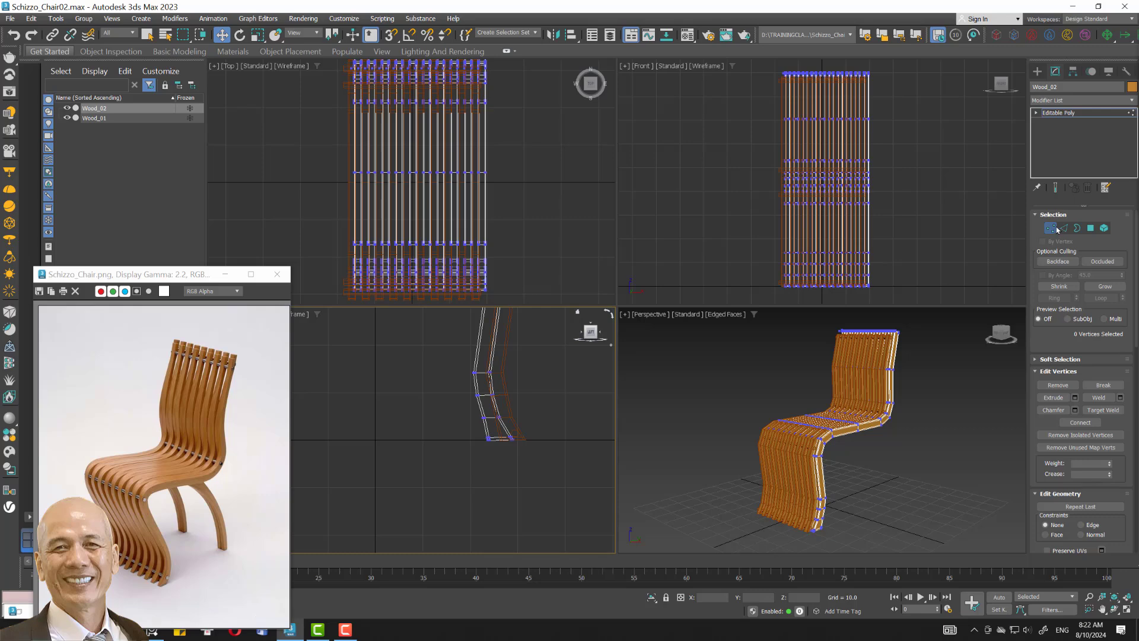
left_click(571, 429)
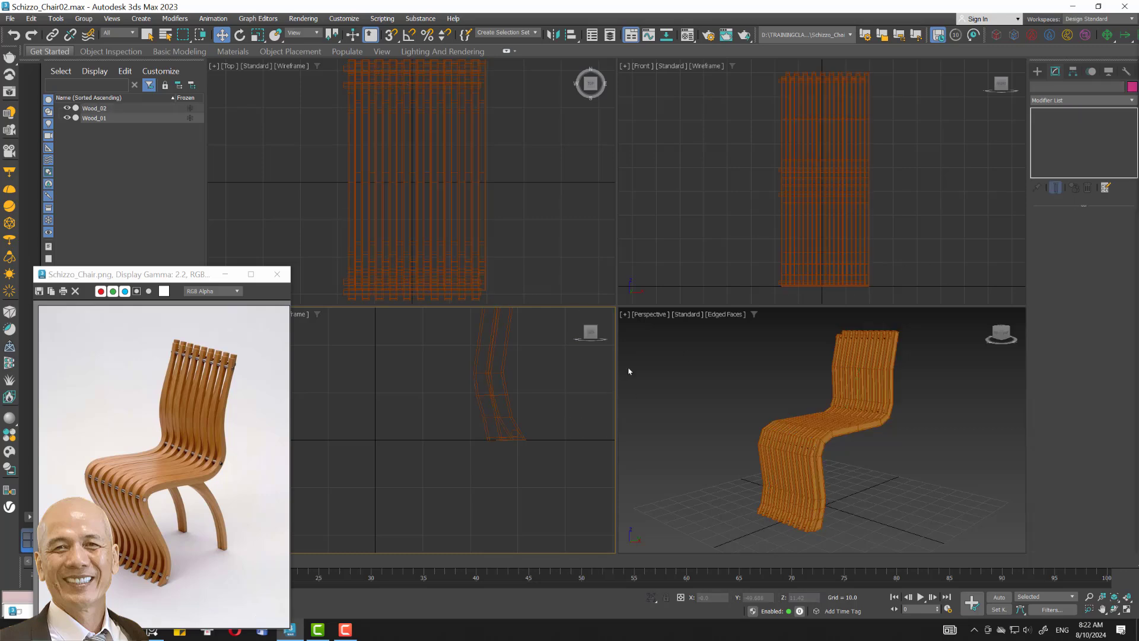
Add a TurboSmooth modifier to Wood_02.
left_click(875, 425)
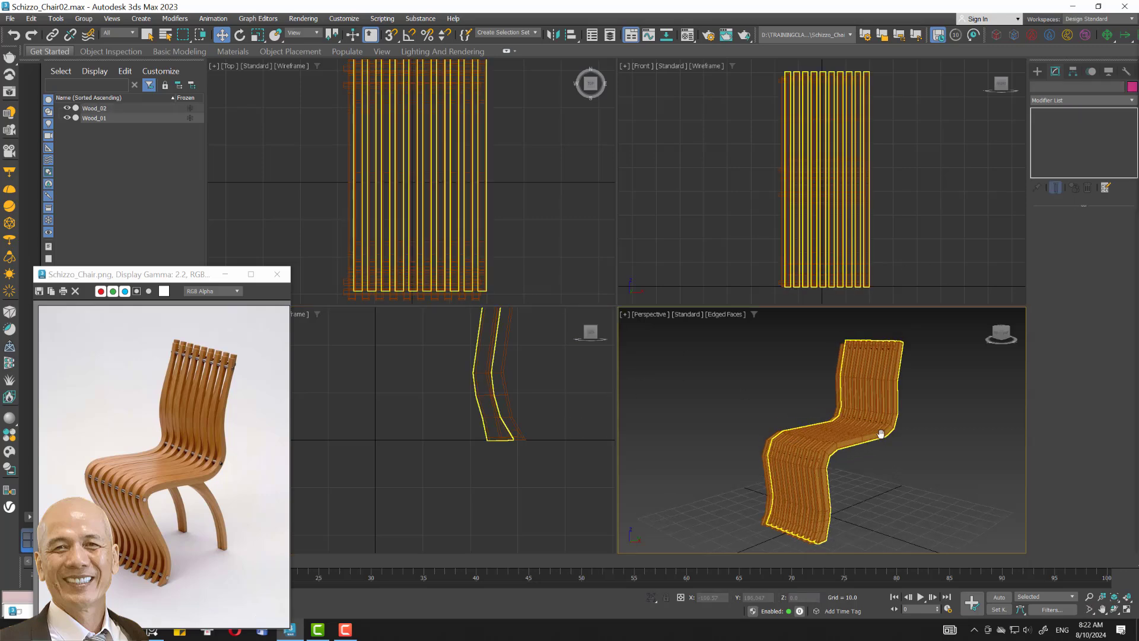
left_click(1073, 105)
key("t")
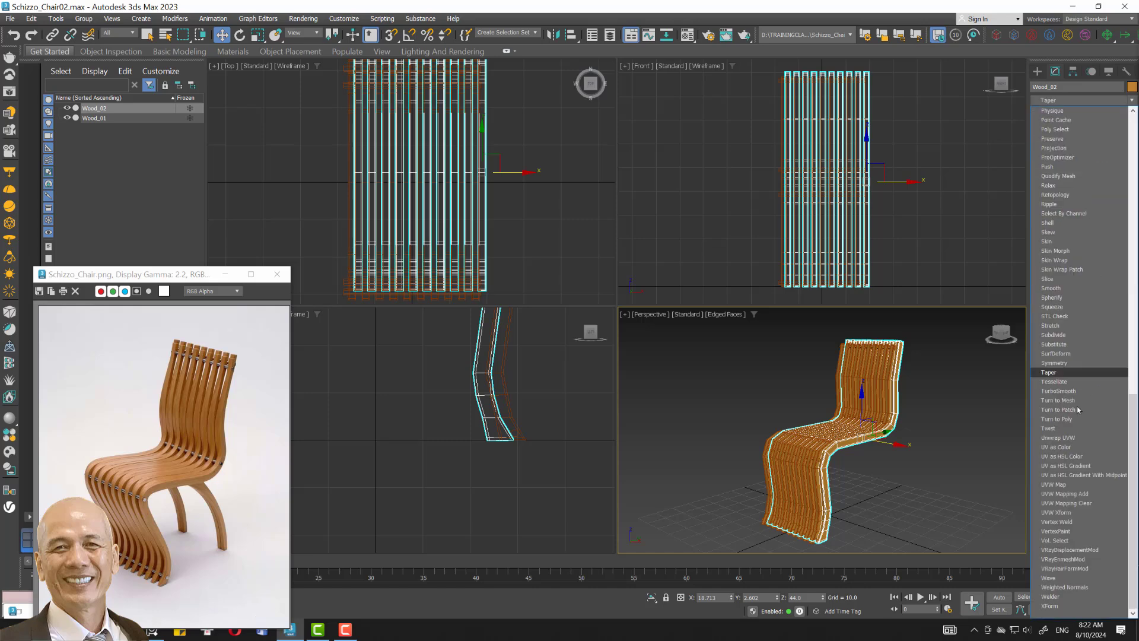
left_click(1068, 400)
Add a TurboSmooth modifier to Wood_01.
left_click(867, 375)
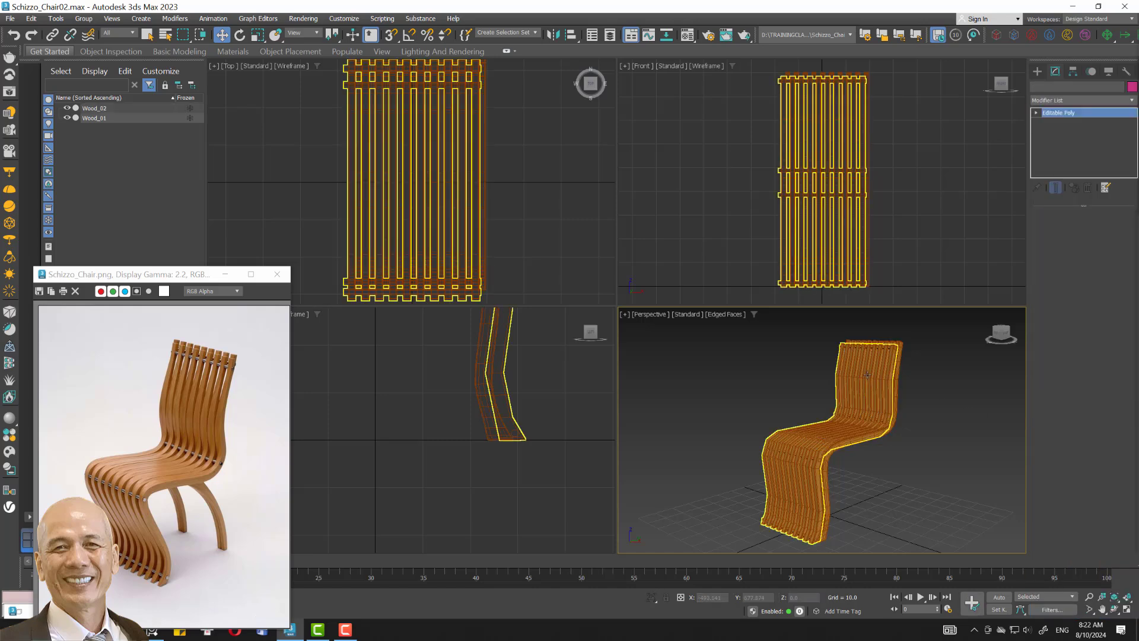
left_click(868, 375)
left_click(1073, 100)
key("t")
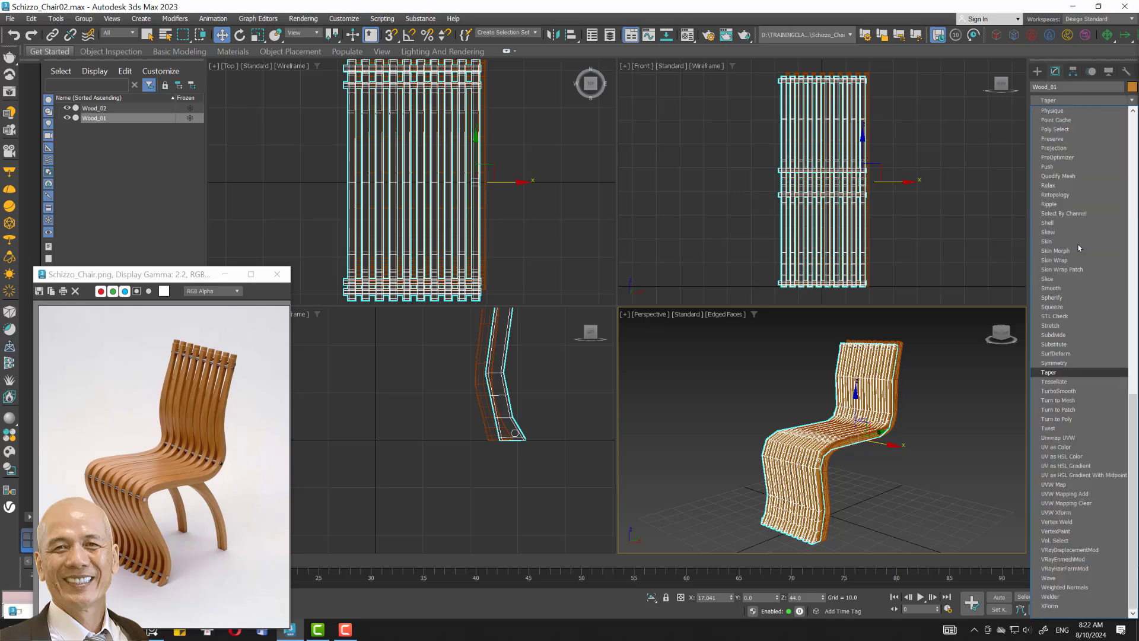
left_click(1060, 396)
Deselect the chair and maximize the Left side viewport.
left_click(453, 453)
middle_click_drag(453, 453, 481, 451, "alt")
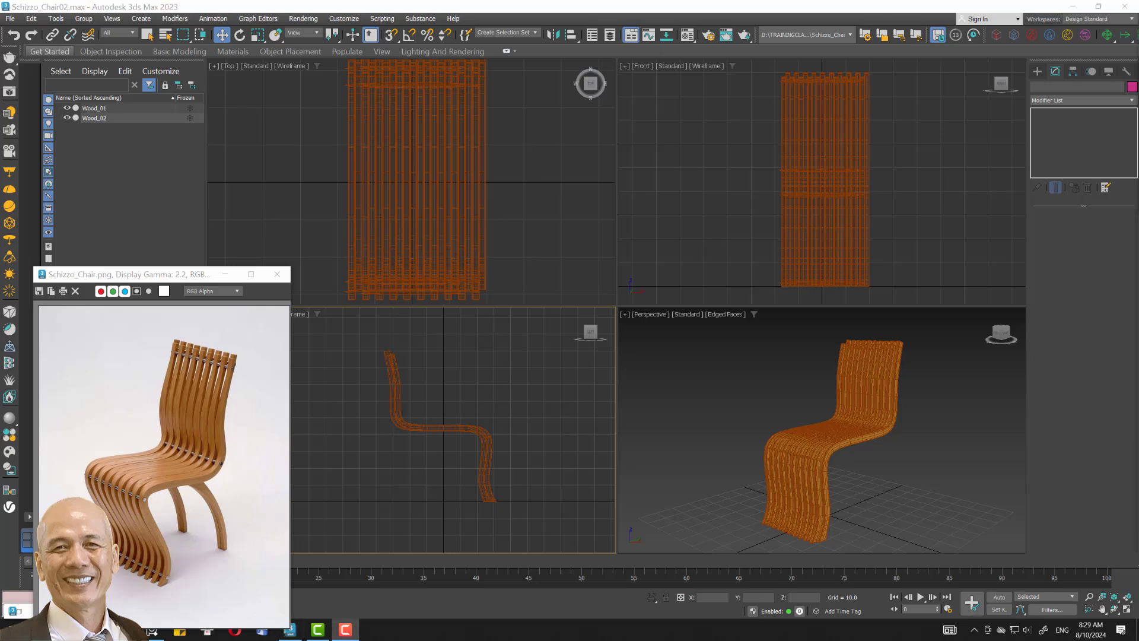
left_click(522, 435)
left_click(1126, 609)
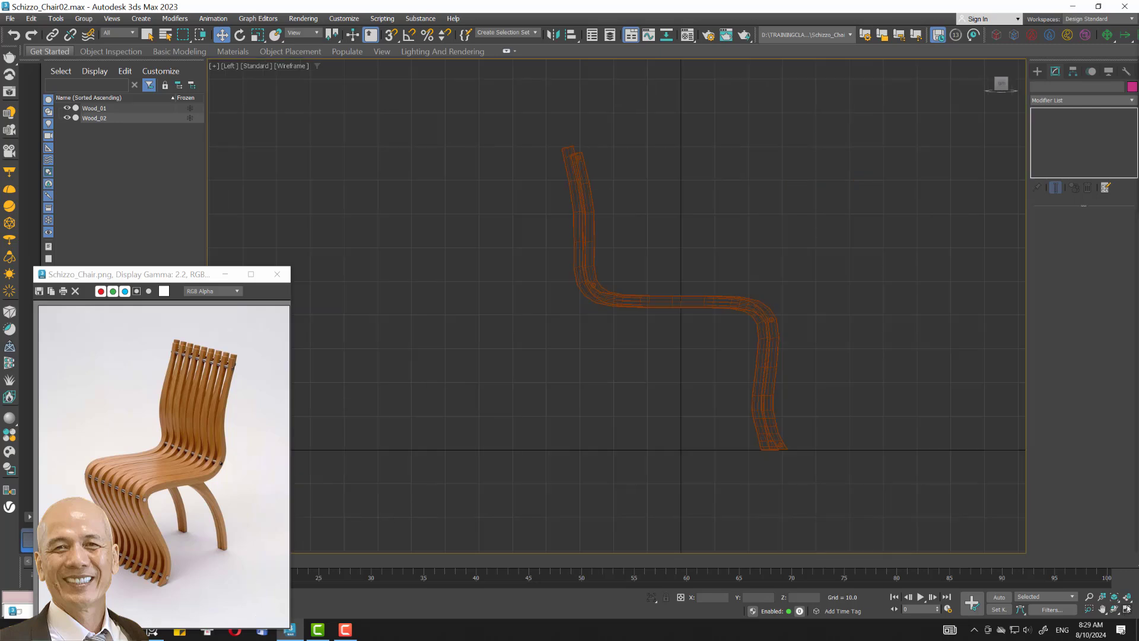
Draw Rectangle001 from the seat to floor level and convert it to an editable spline.
left_click(1037, 71)
left_click(1105, 155)
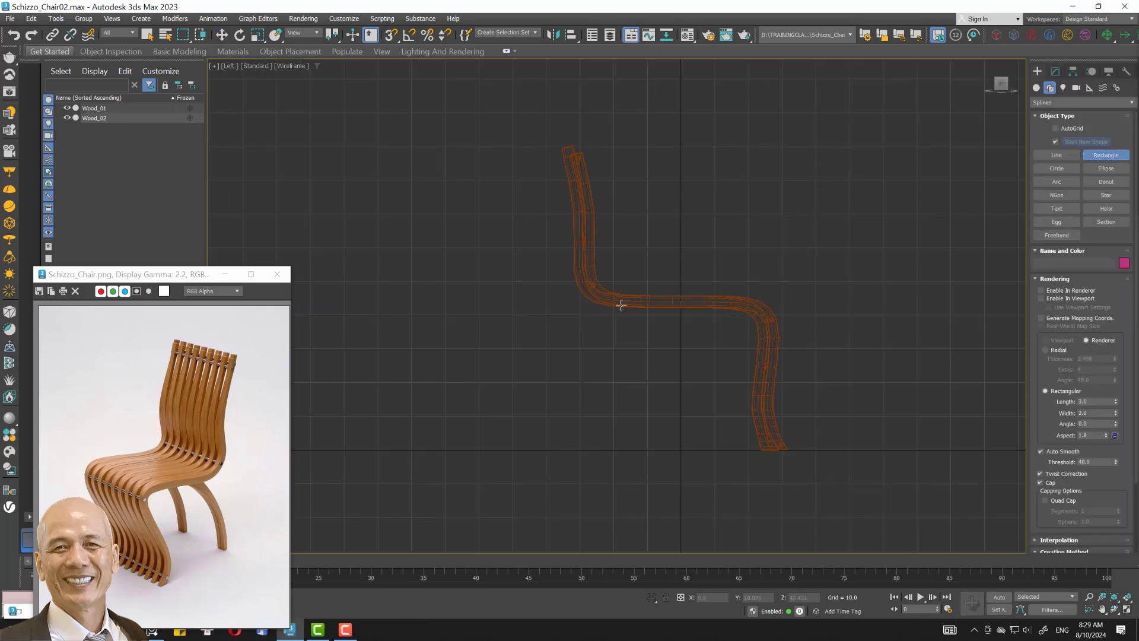
left_click_drag(628, 305, 757, 448)
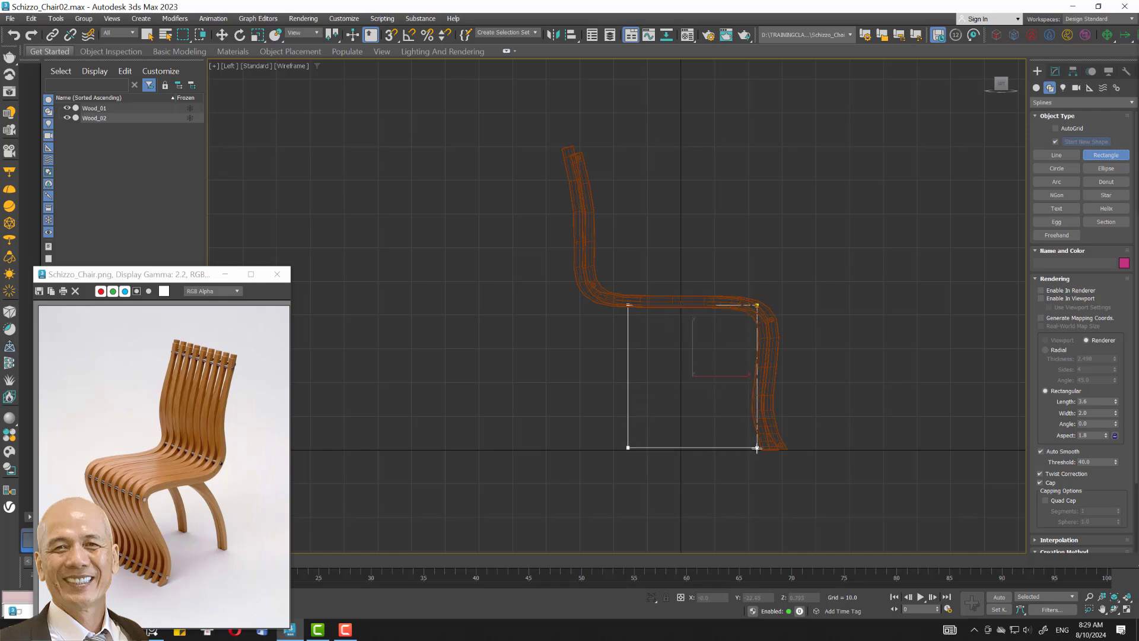
key("w")
left_click(1054, 71)
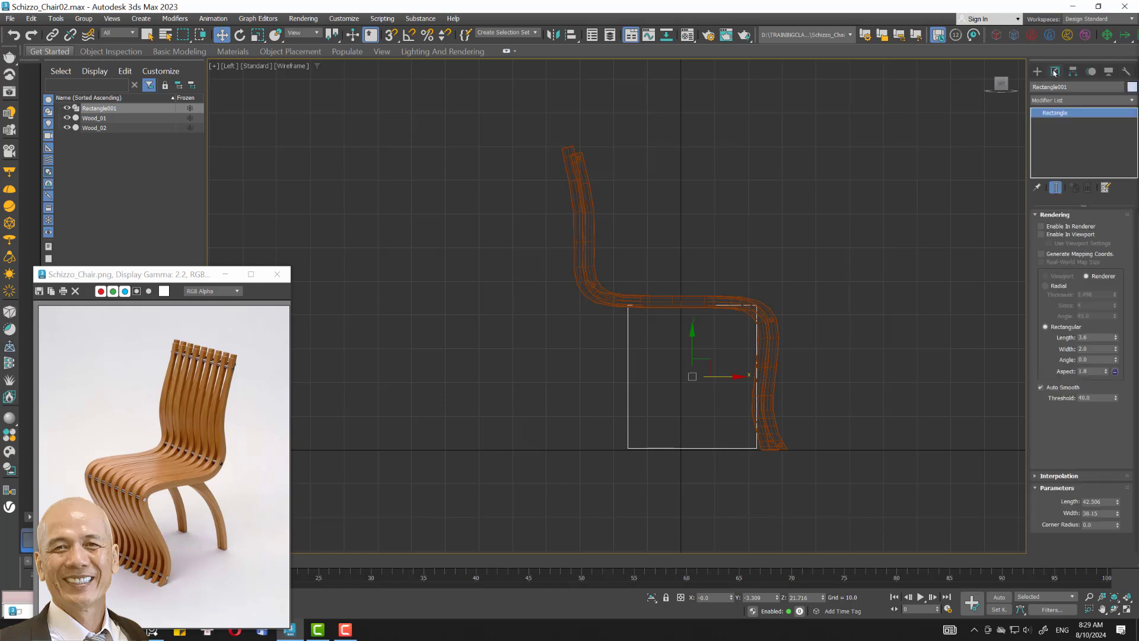
right_click(1062, 111)
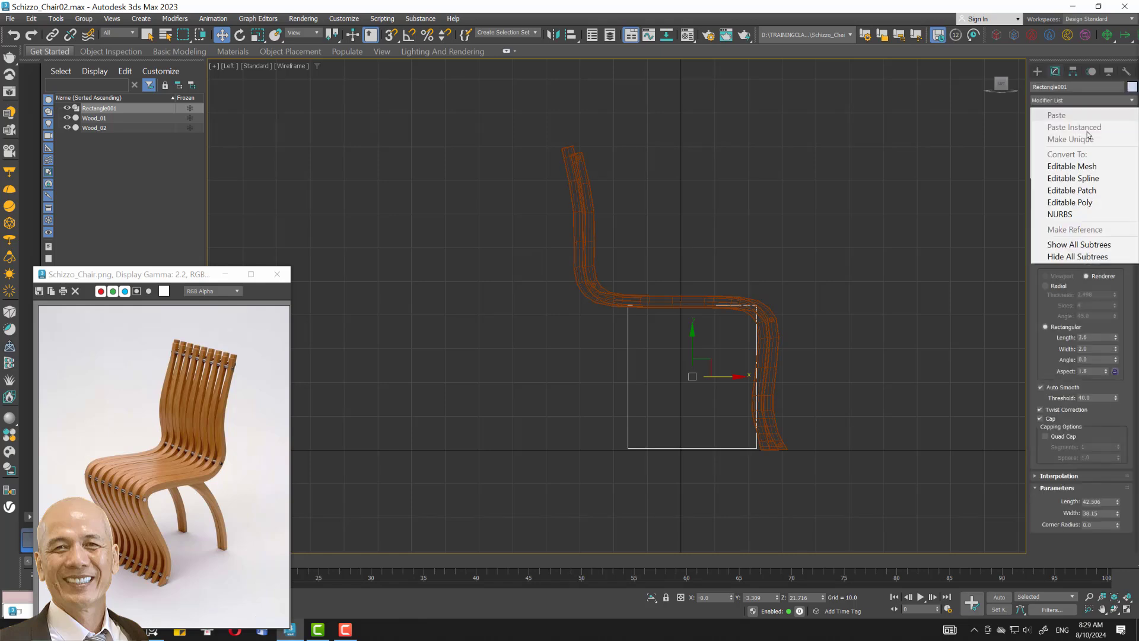
left_click(1082, 178)
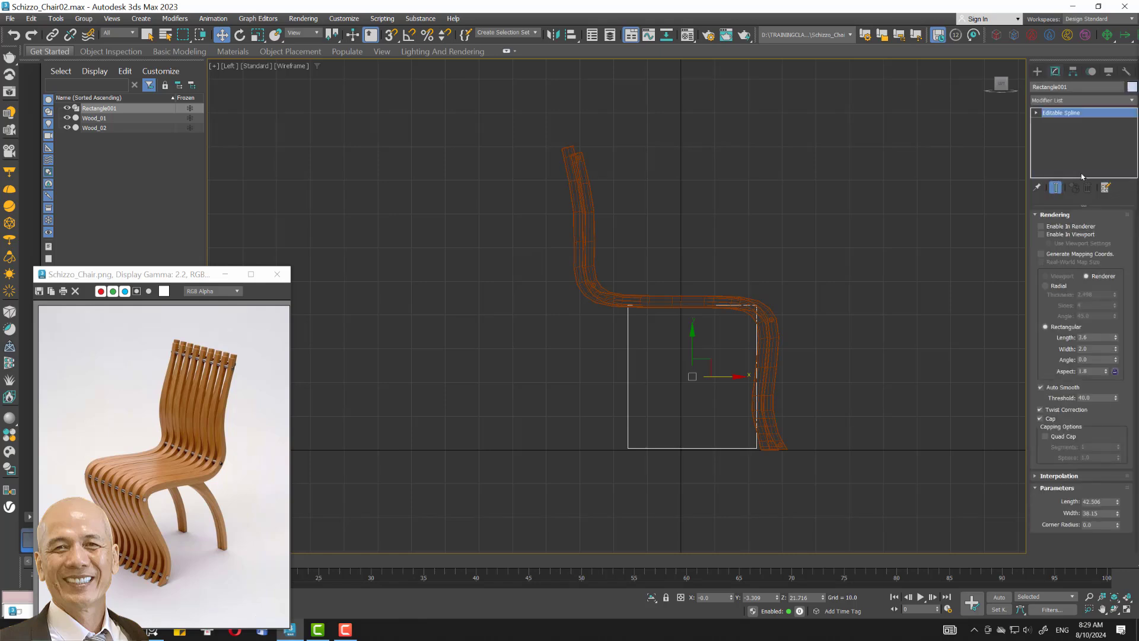
left_click(1037, 113)
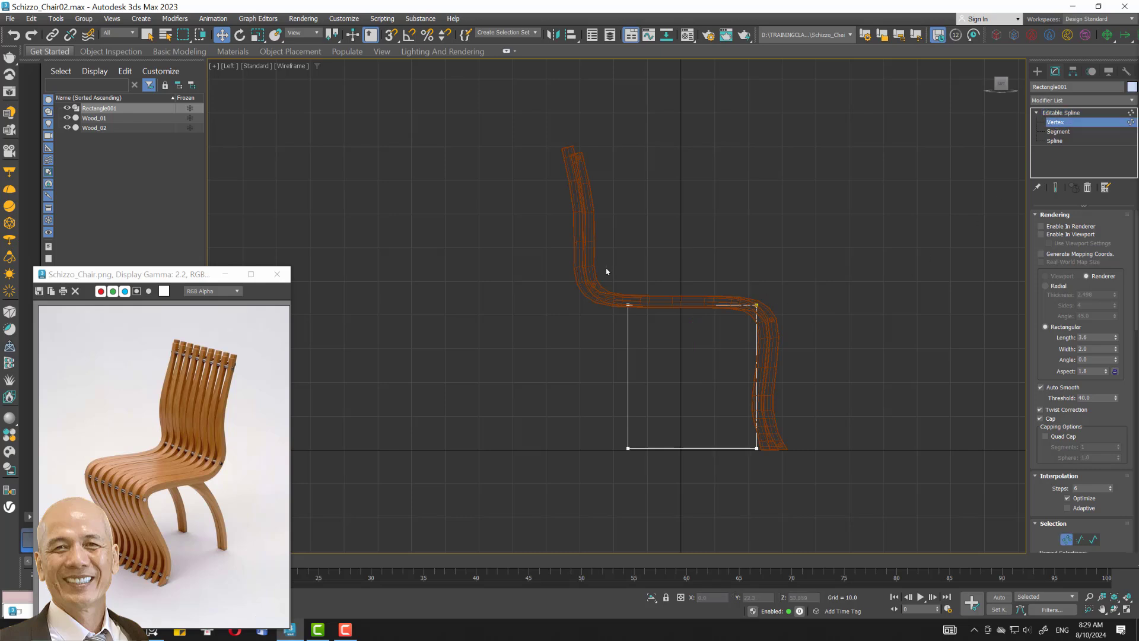
Set spline interpolation steps to 0 and pull the bottom corner outward to slant the leg.
left_click(345, 630)
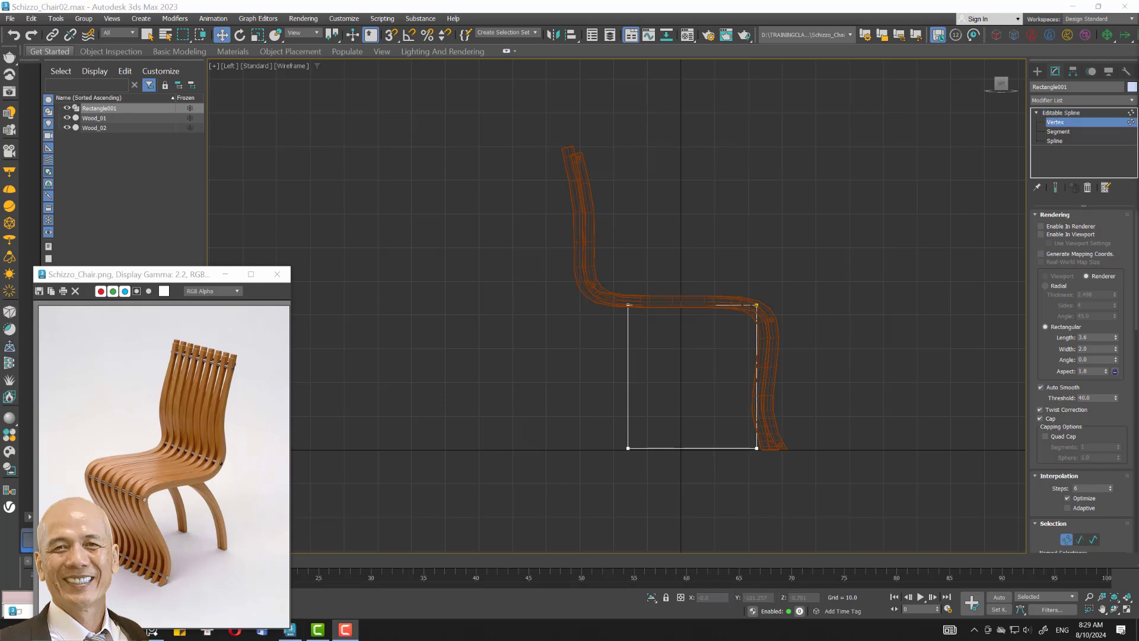
right_click(1113, 488)
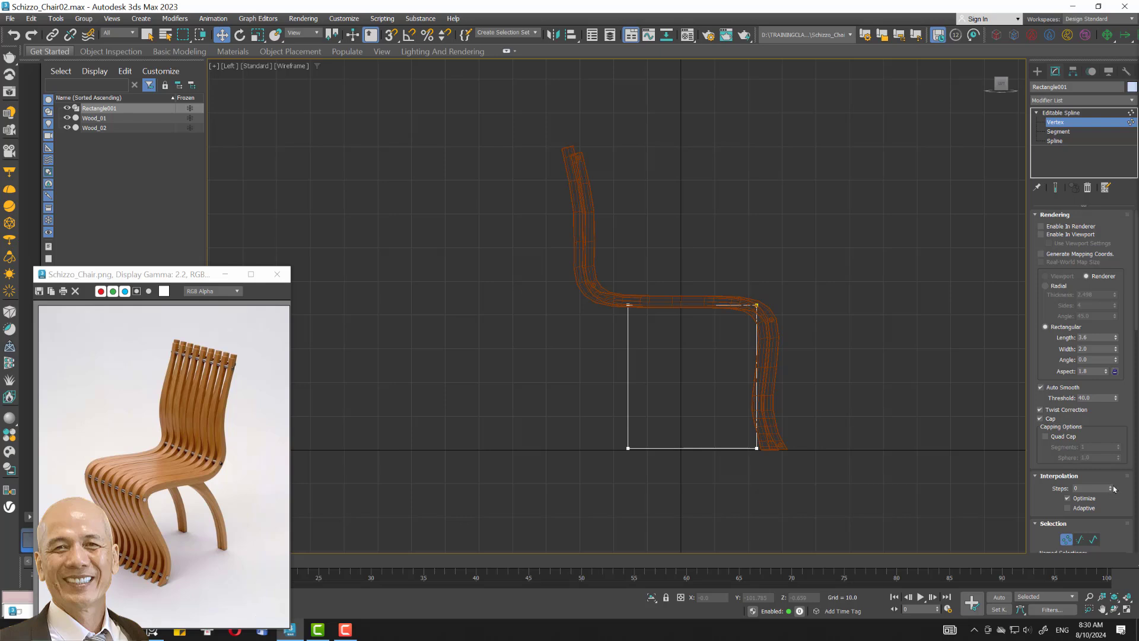
mouse_move(569, 460)
left_mouse_down()
mouse_move(669, 442)
mouse_move(634, 448)
left_mouse_up()
left_click(626, 297)
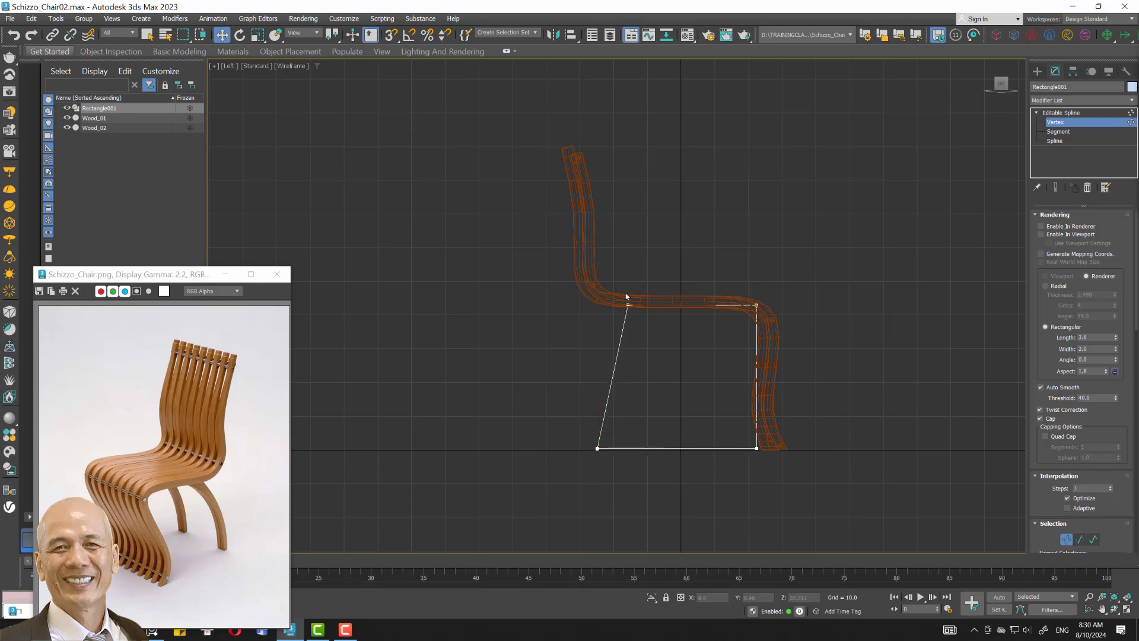
Fillet the top front corner under the seat into a curve.
left_click_drag(673, 361, 673, 360)
scroll(1102, 445, "down", 3)
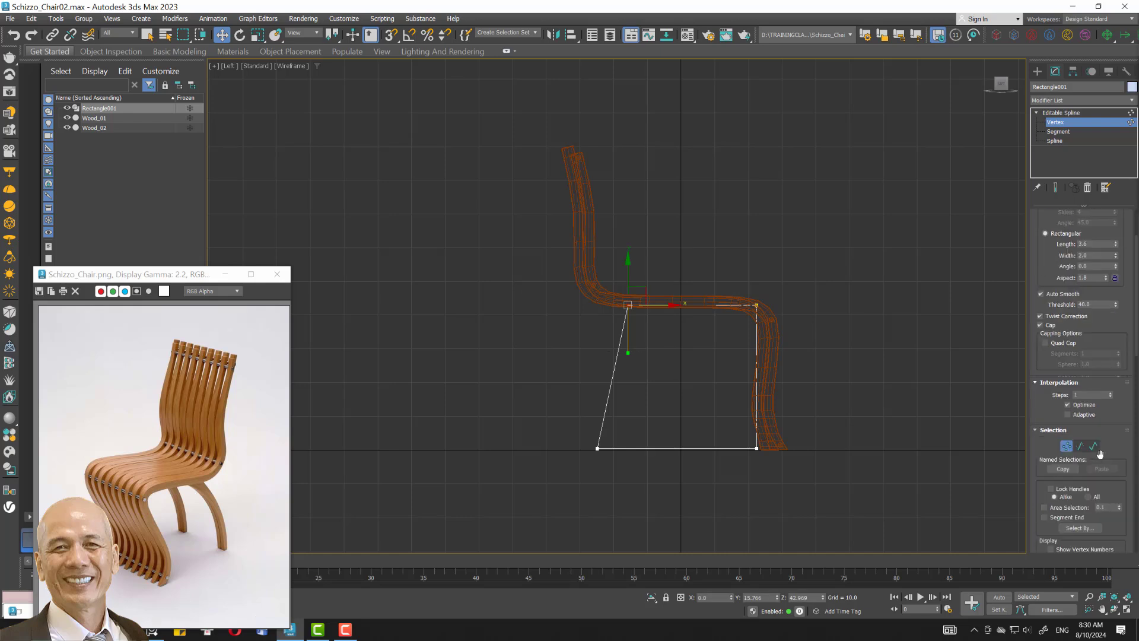
scroll(1101, 451, "down", 2)
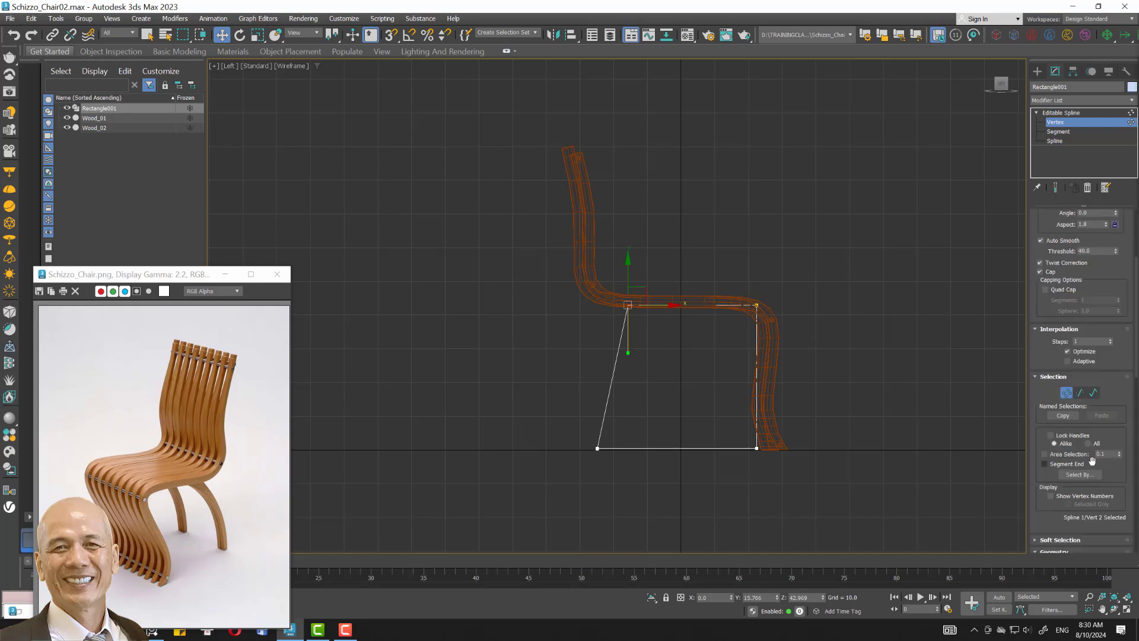
scroll(1091, 461, "down", 4)
scroll(1091, 461, "down", 3)
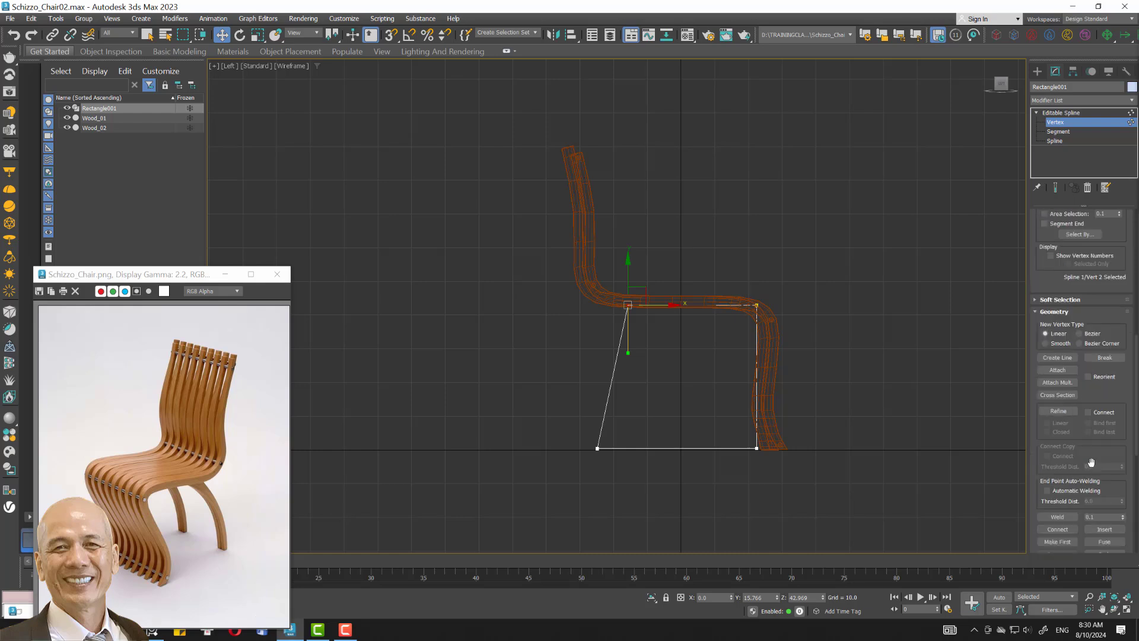
scroll(1090, 462, "down", 3)
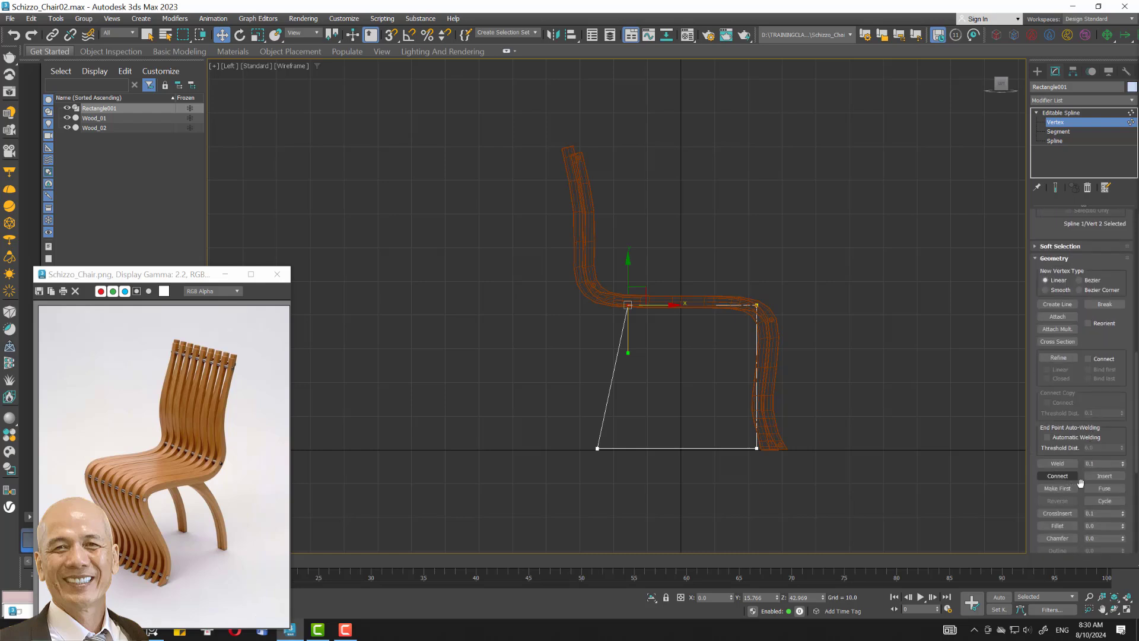
left_click(1058, 525)
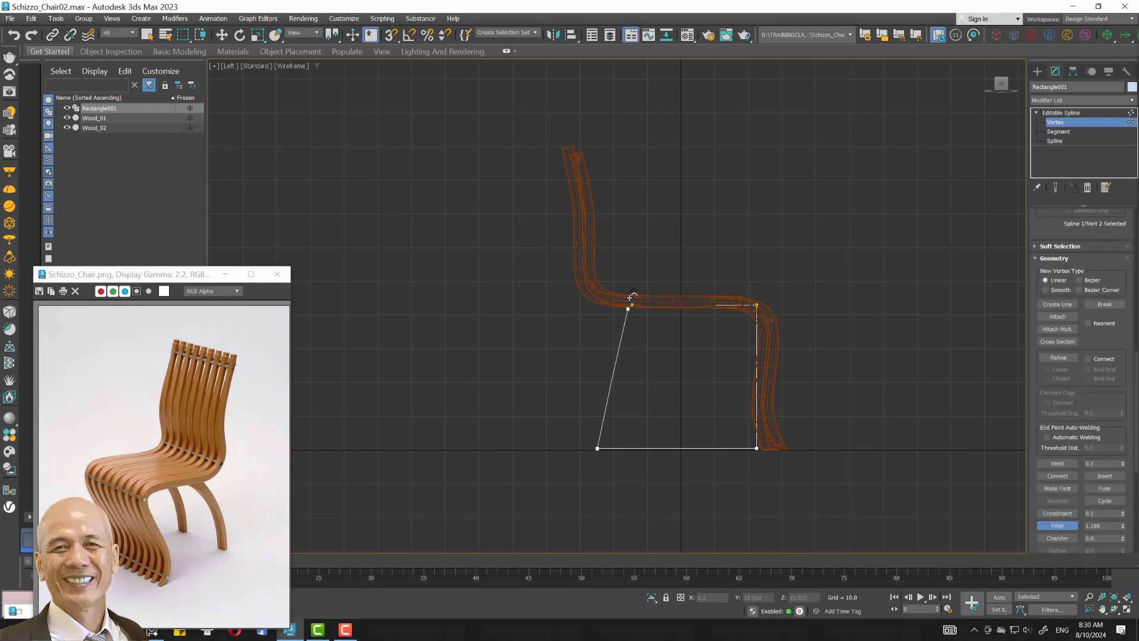
mouse_move(629, 305)
left_mouse_down()
mouse_move(639, 256)
mouse_move(869, 376)
left_mouse_up()
key("w")
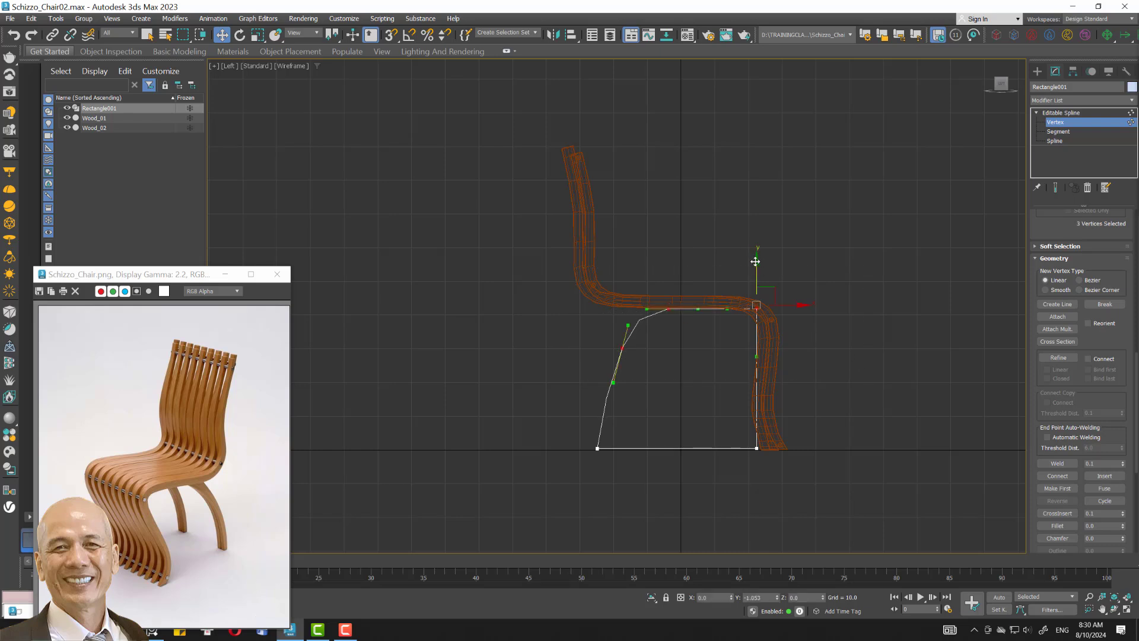
left_click(907, 245)
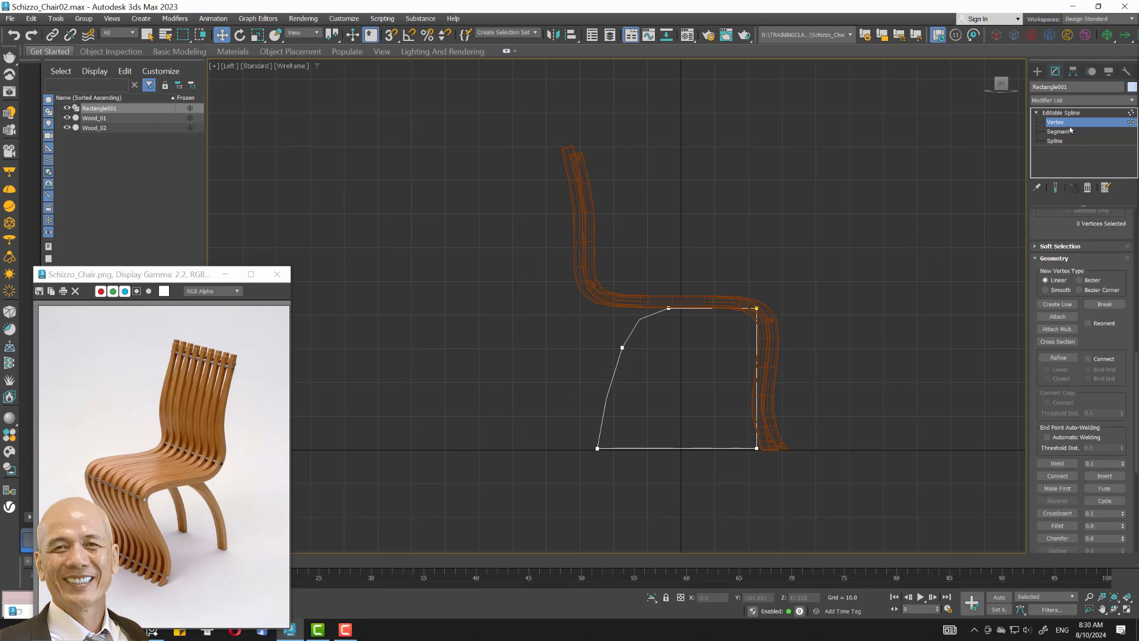
left_click(1062, 132)
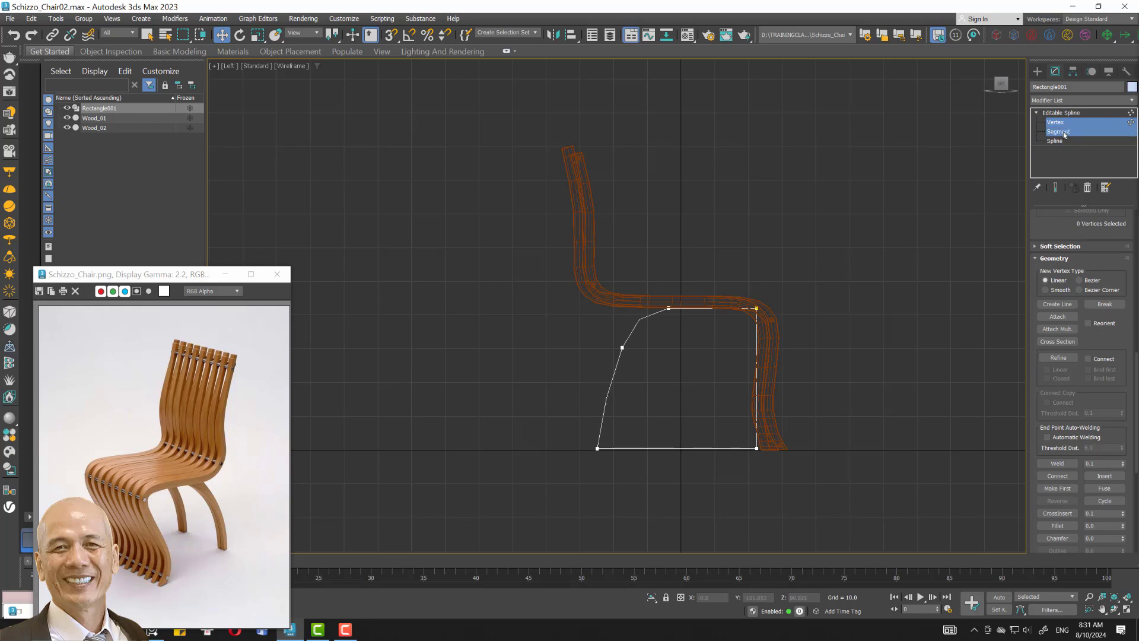
Divide the front leg segment to add a new vertex.
left_click(608, 401)
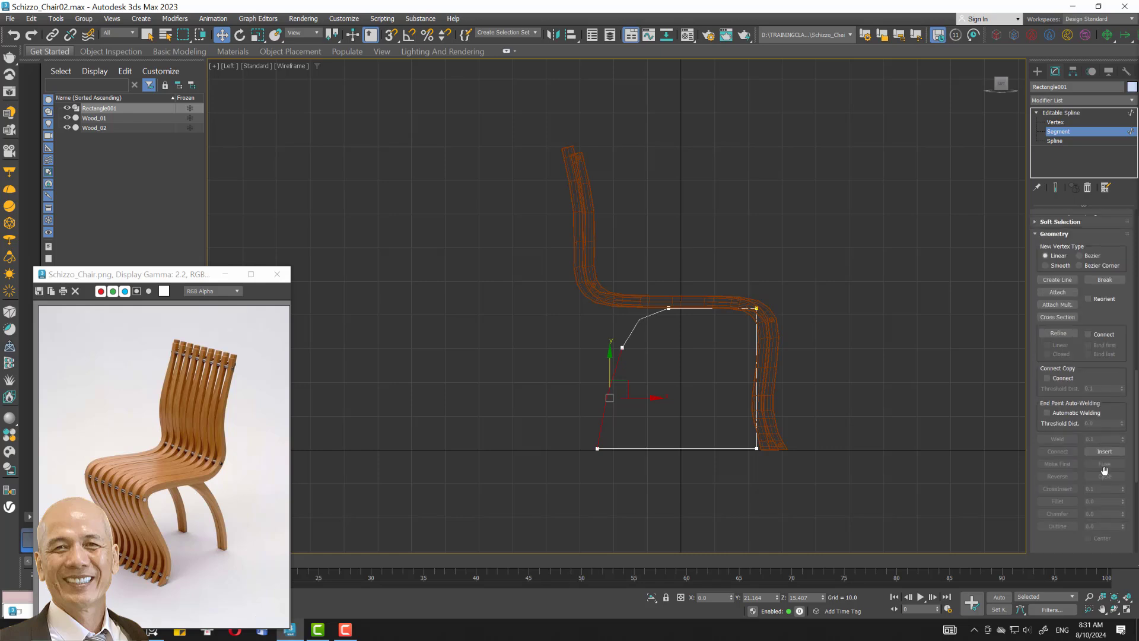
scroll(1105, 469, "down", 3)
scroll(1109, 474, "down", 3)
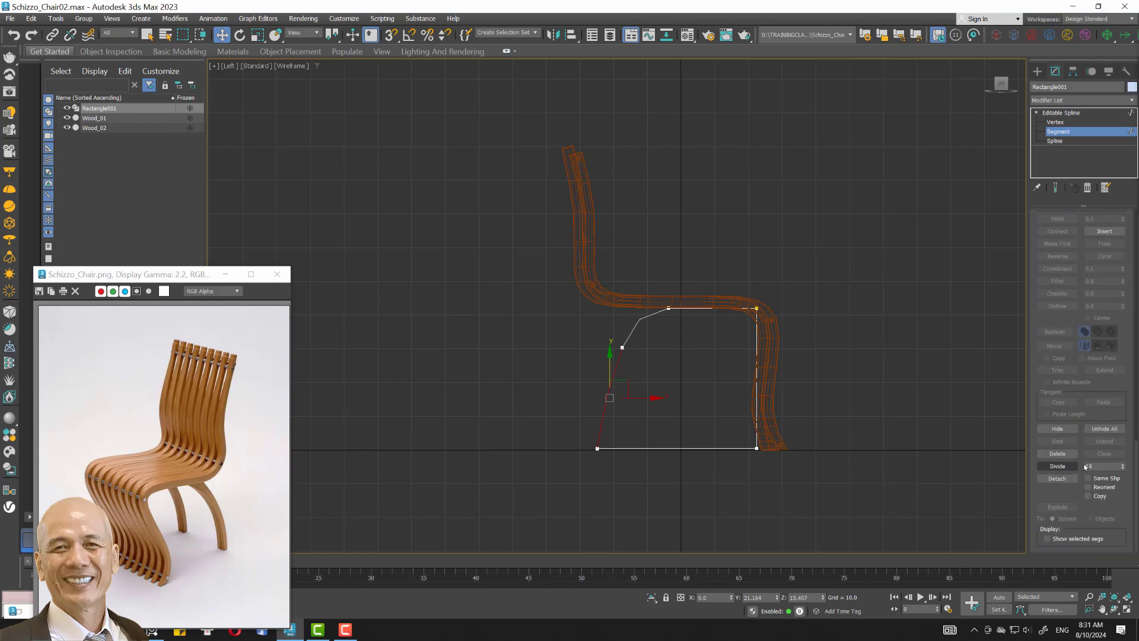
left_click(1055, 469)
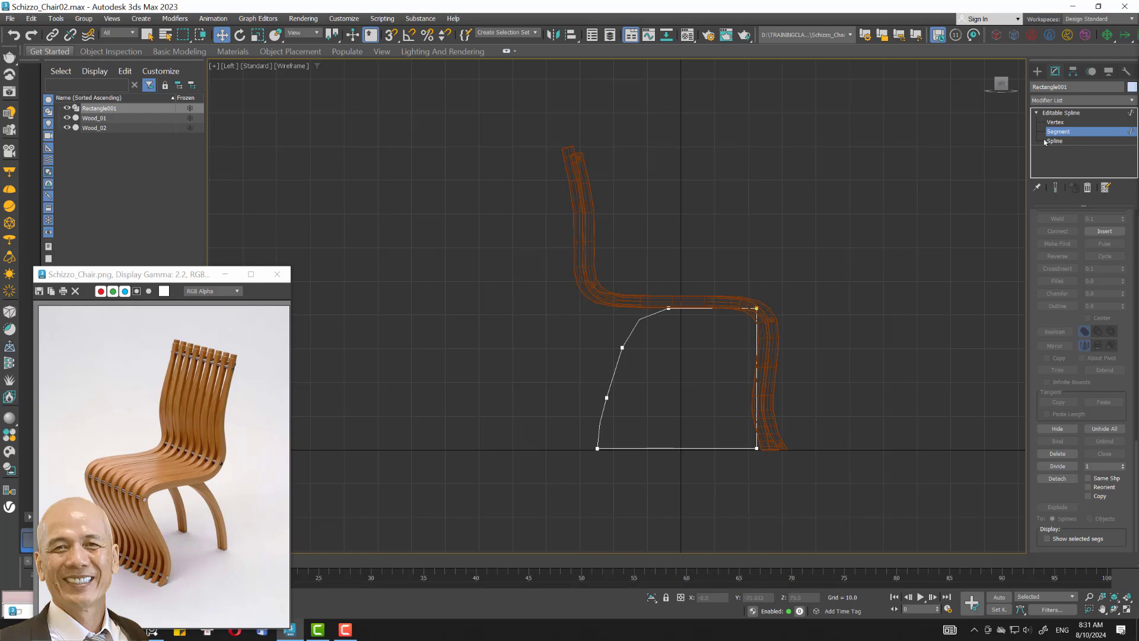
Set all of the leg spline's vertices to Corner.
left_click(1055, 123)
left_click_drag(1039, 222, 478, 537)
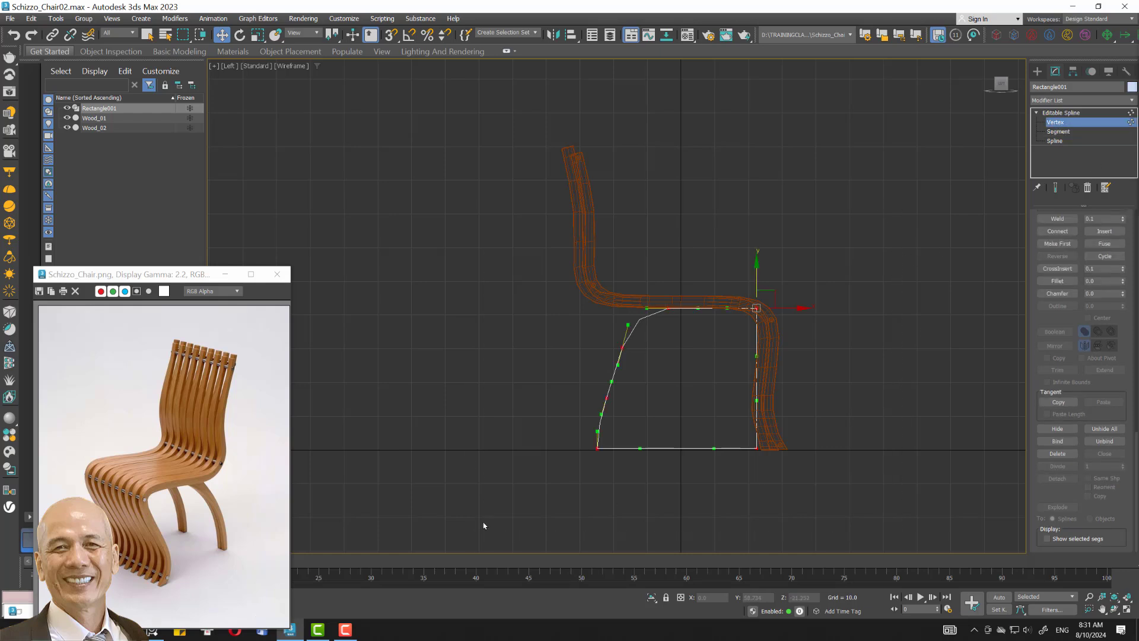
right_click(752, 448)
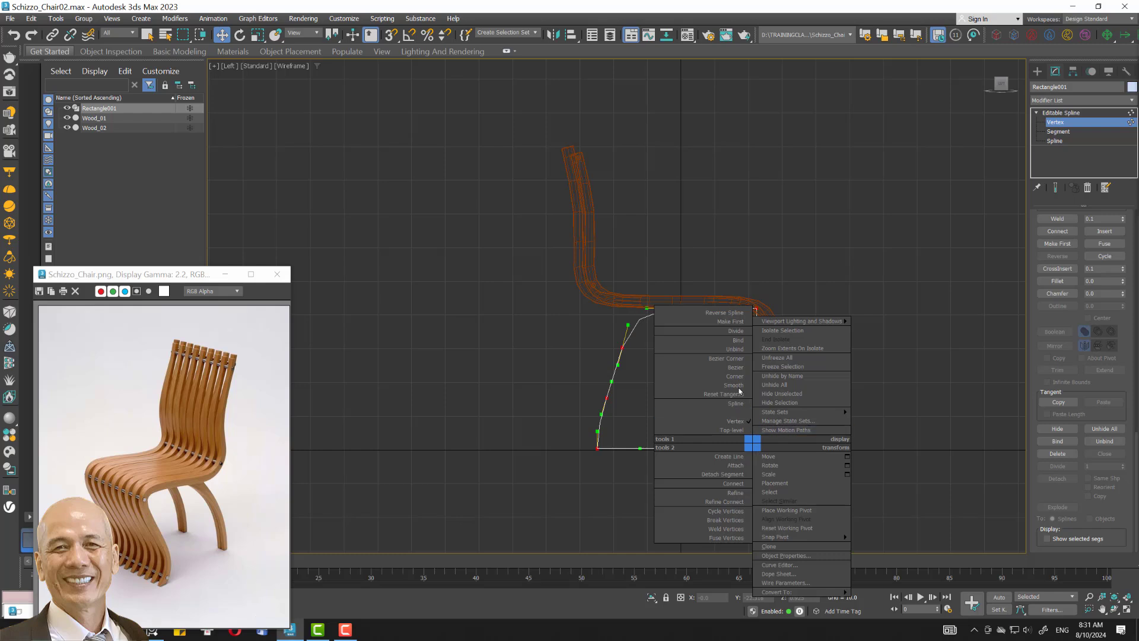
left_click(735, 377)
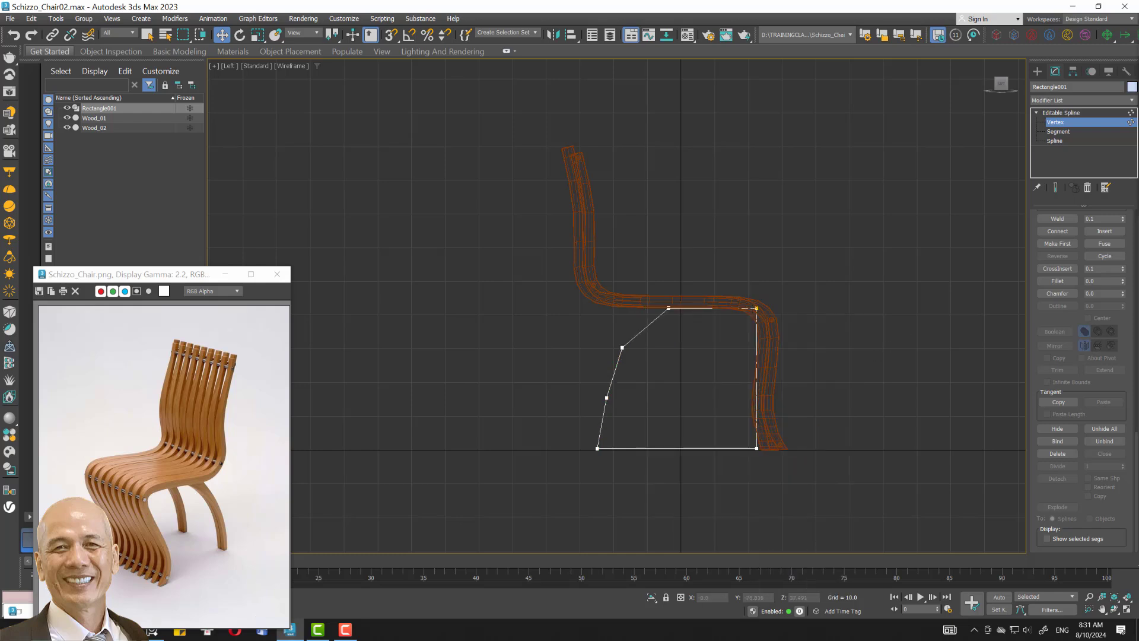
key("F9")
Delete the bottom and rear segments, leaving an open leg-and-seat line.
left_click(1053, 132)
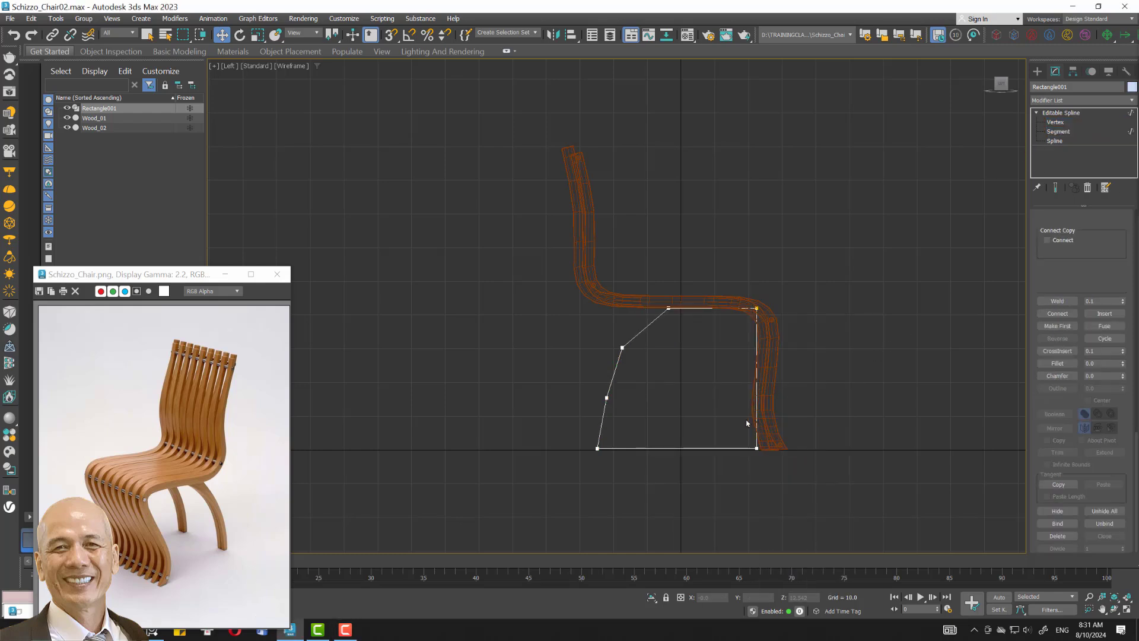
left_click(716, 448)
key("Delete")
left_click(1056, 112)
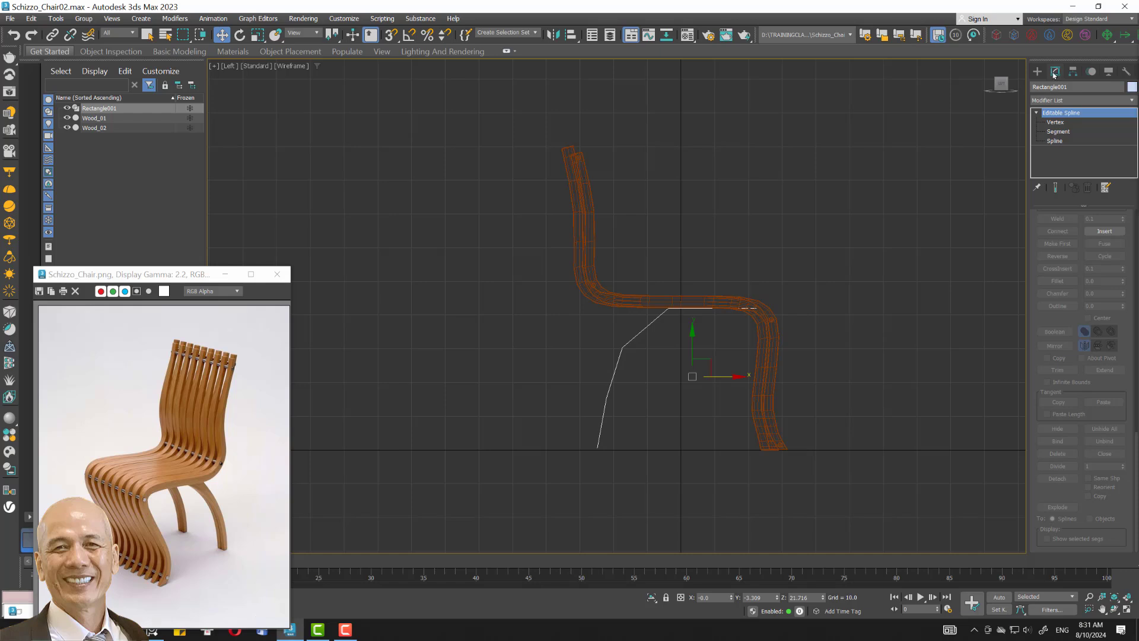
Enable Rectangle001 in the viewport as a rectangular 3.6 × 2.0 bar.
scroll(1099, 231, "up", 5)
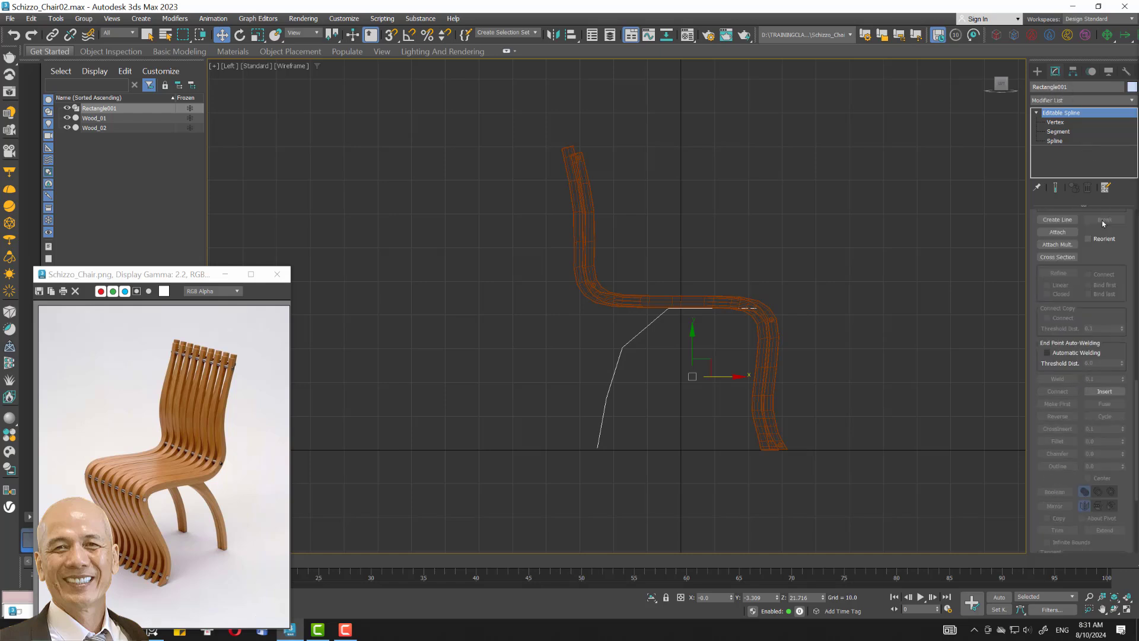
scroll(1068, 244, "up", 5)
scroll(1044, 255, "up", 5)
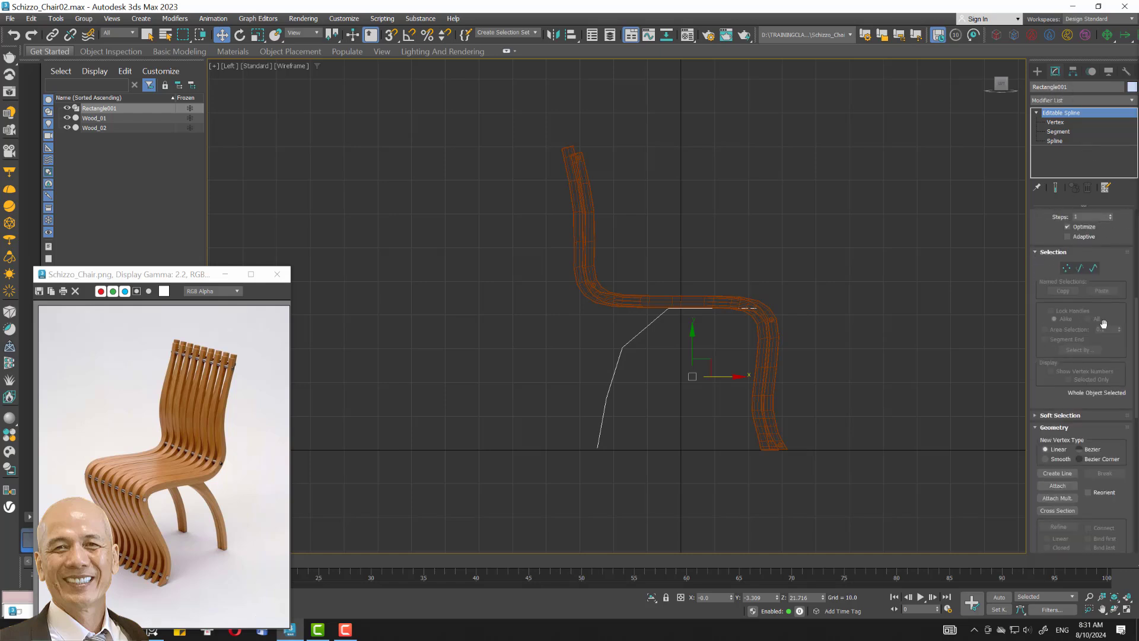
scroll(1075, 427, "down", 4)
scroll(1080, 433, "down", 4)
scroll(1085, 440, "down", 4)
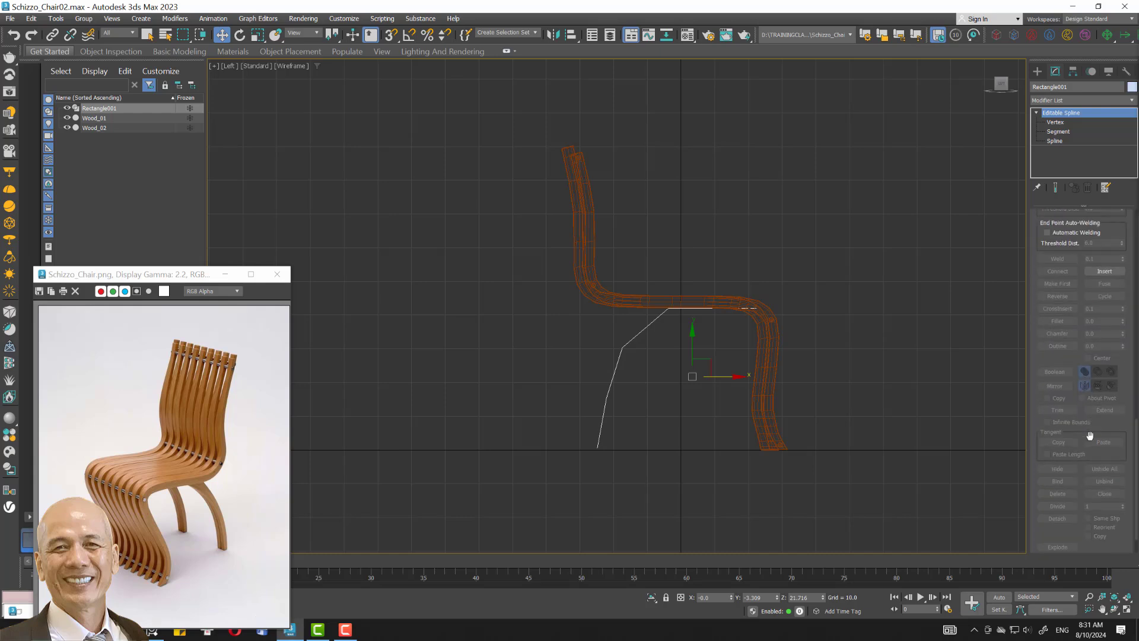
scroll(1090, 450, "down", 3)
scroll(1090, 449, "up", 5)
scroll(1090, 446, "up", 5)
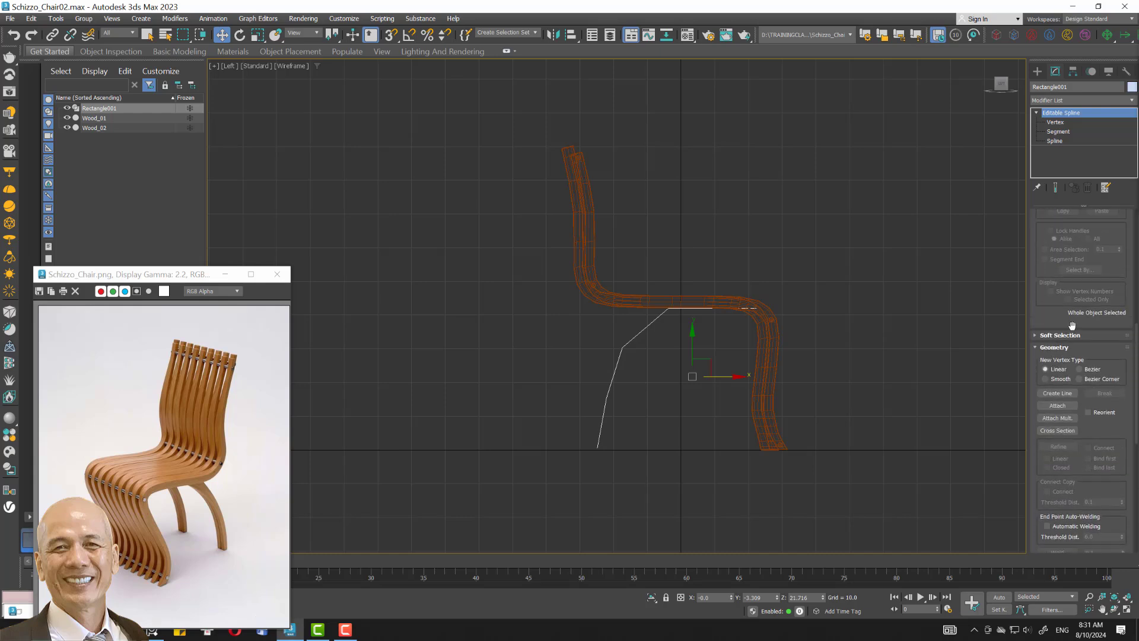
scroll(1072, 320, "up", 2)
scroll(1073, 312, "up", 2)
scroll(1077, 300, "up", 2)
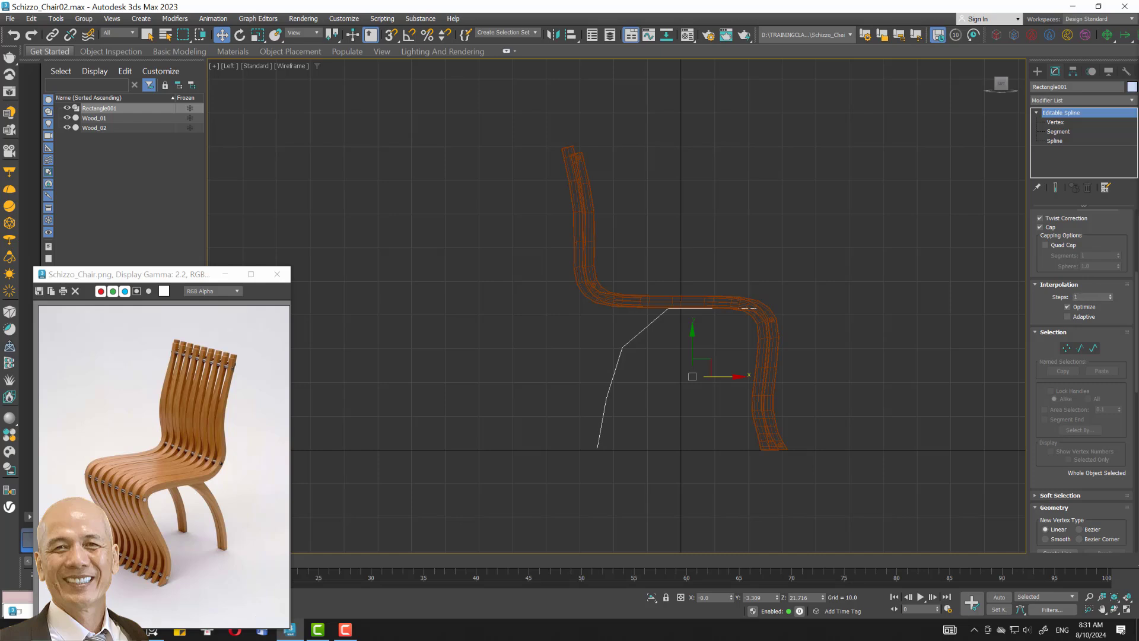
scroll(1068, 267, "up", 5)
left_click(1041, 235)
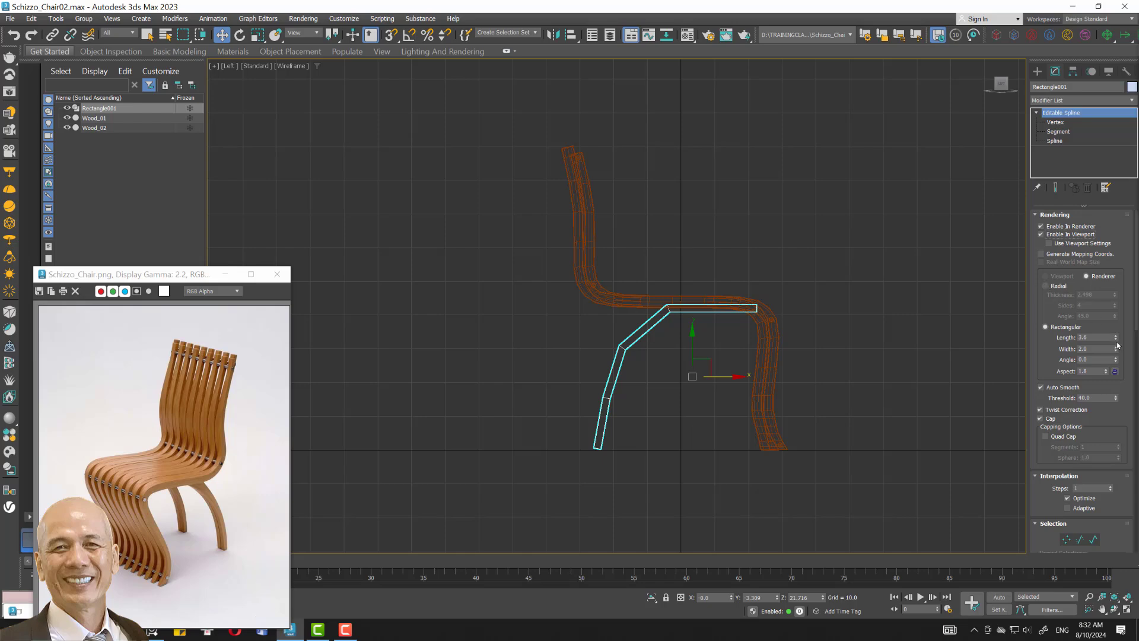
Move the leg bar to the chair's side edge and clone it as instance Rectangle002.
left_click(1127, 609)
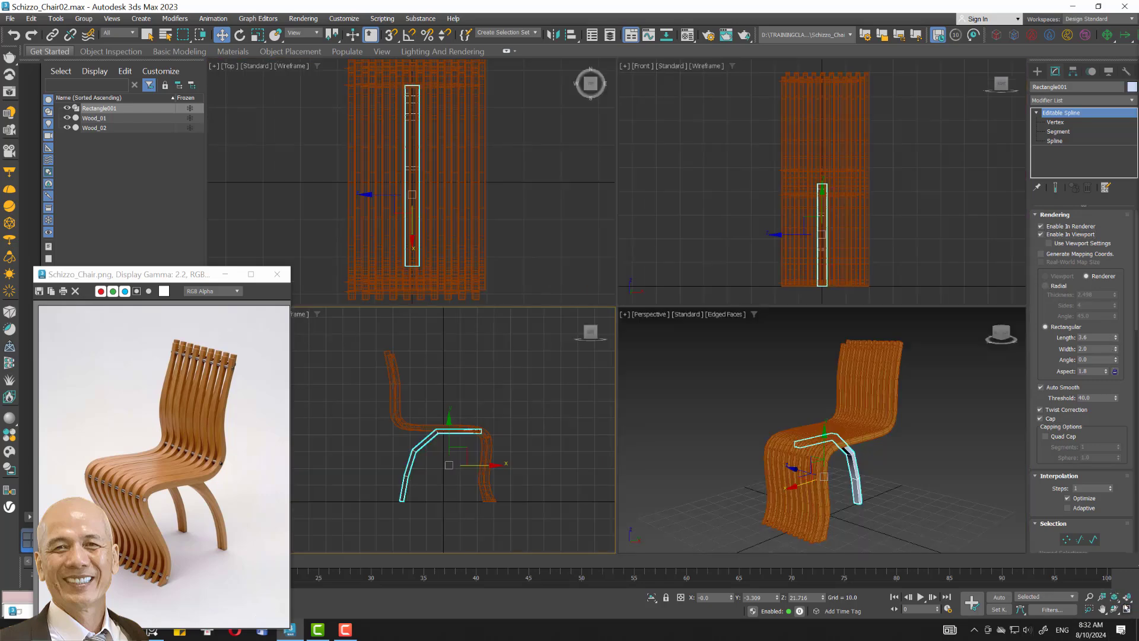
mouse_move(935, 497)
middle_mouse_down("alt")
mouse_move(767, 464)
mouse_move(840, 489)
middle_mouse_up("alt")
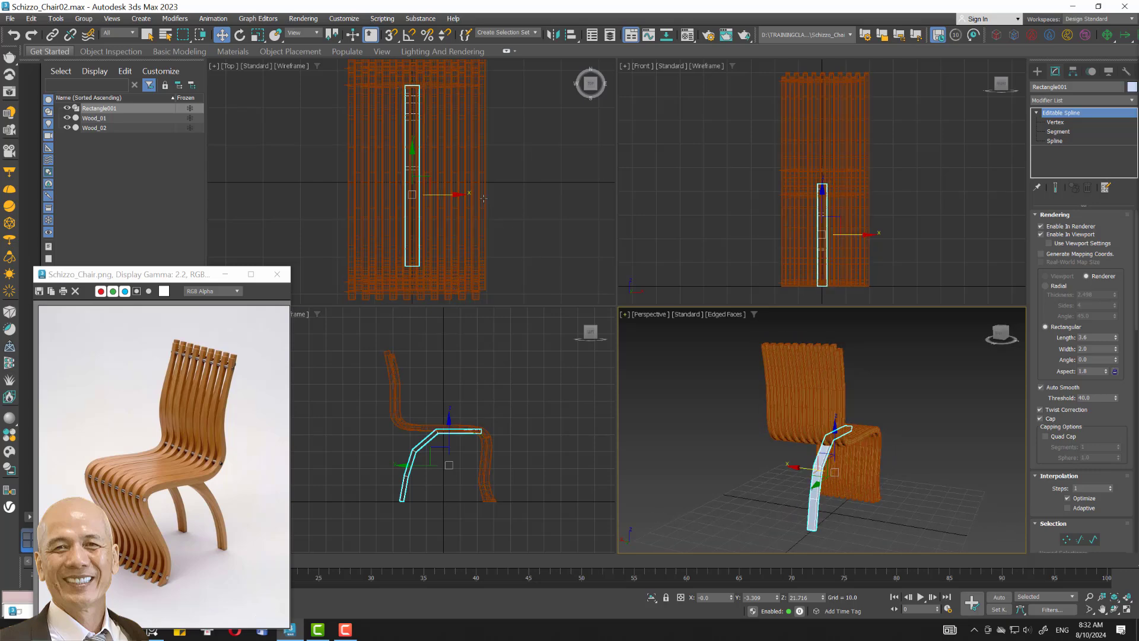
left_click(436, 184)
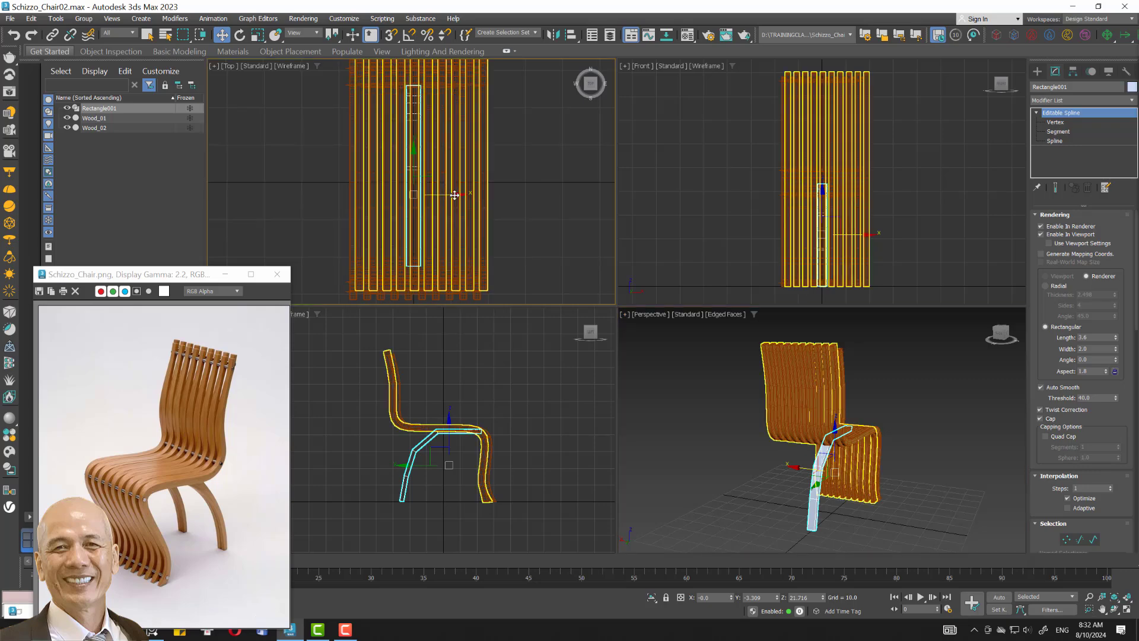
left_click_drag(455, 194, 413, 203)
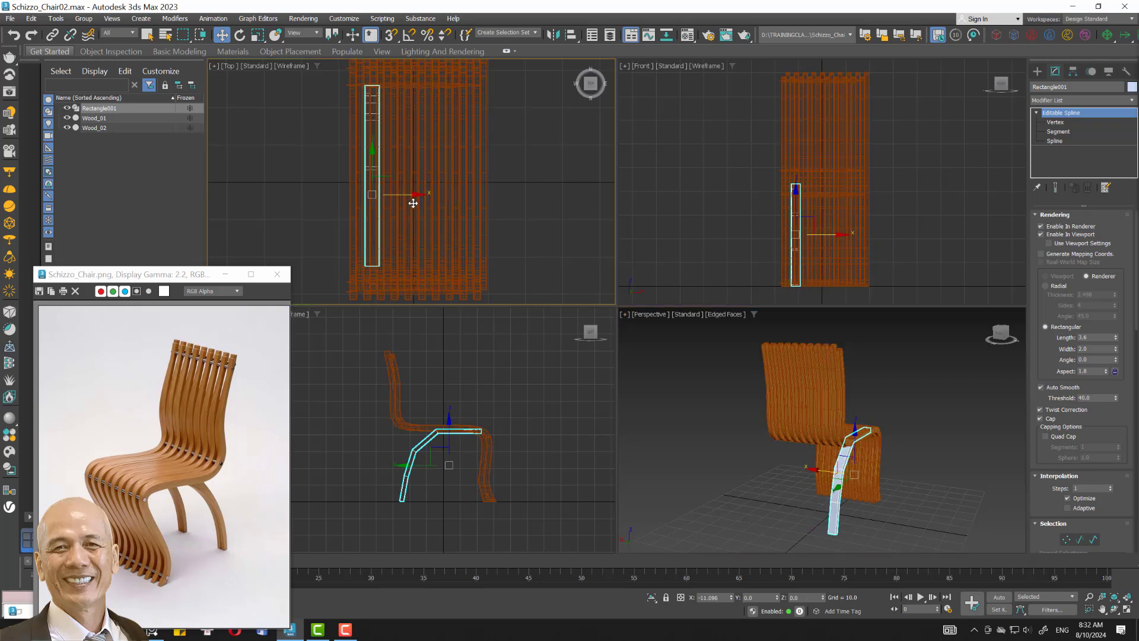
middle_click_drag(693, 461, 723, 456, "alt")
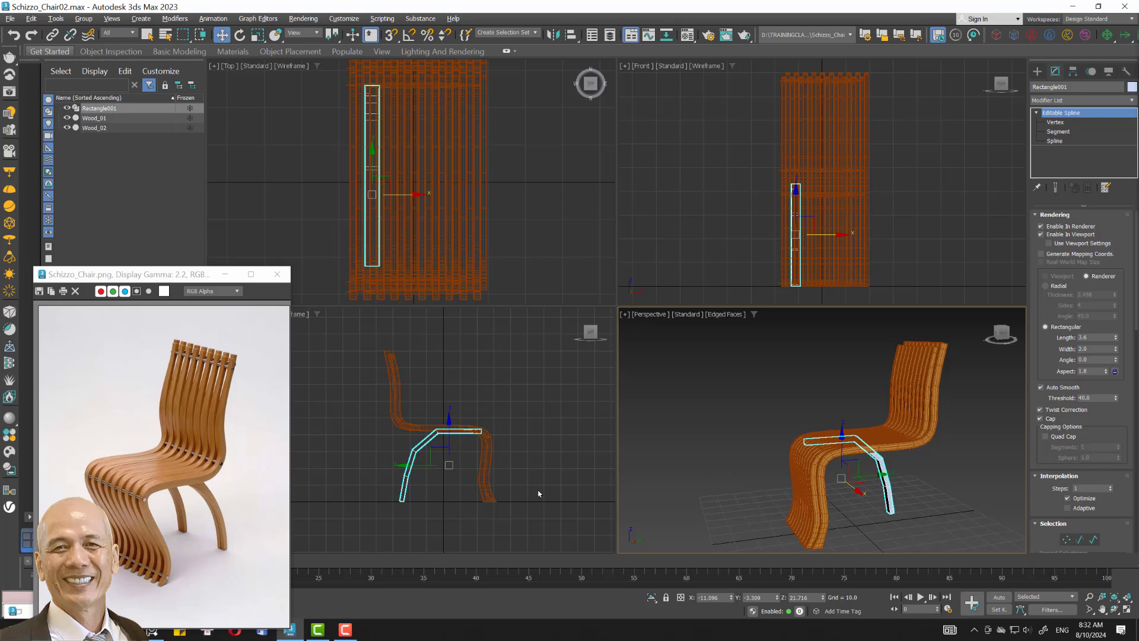
scroll(447, 452, "up", 2)
middle_click_drag(487, 419, 523, 378)
scroll(332, 178, "up", 2)
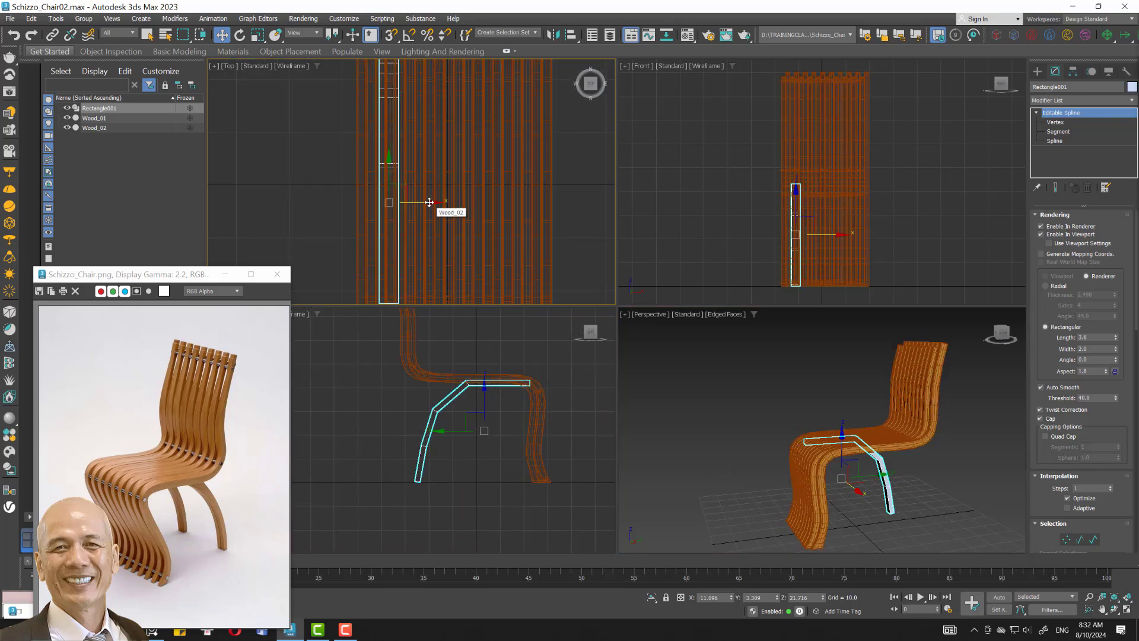
mouse_move(430, 202)
left_mouse_down()
mouse_move(420, 206)
mouse_move(439, 204)
left_mouse_up()
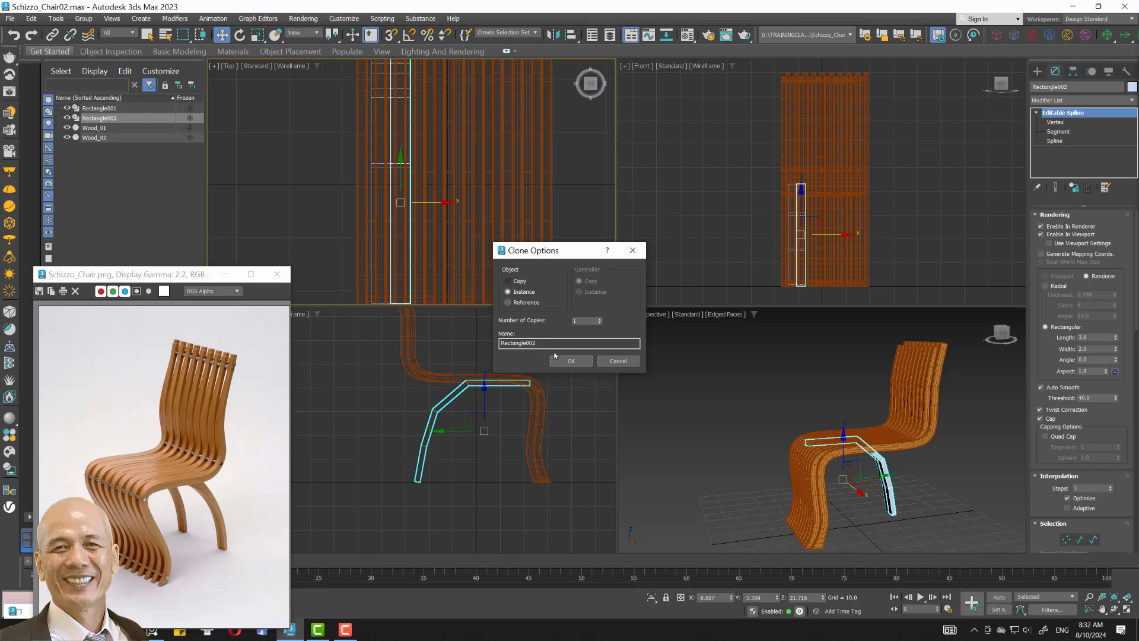
left_click(570, 361)
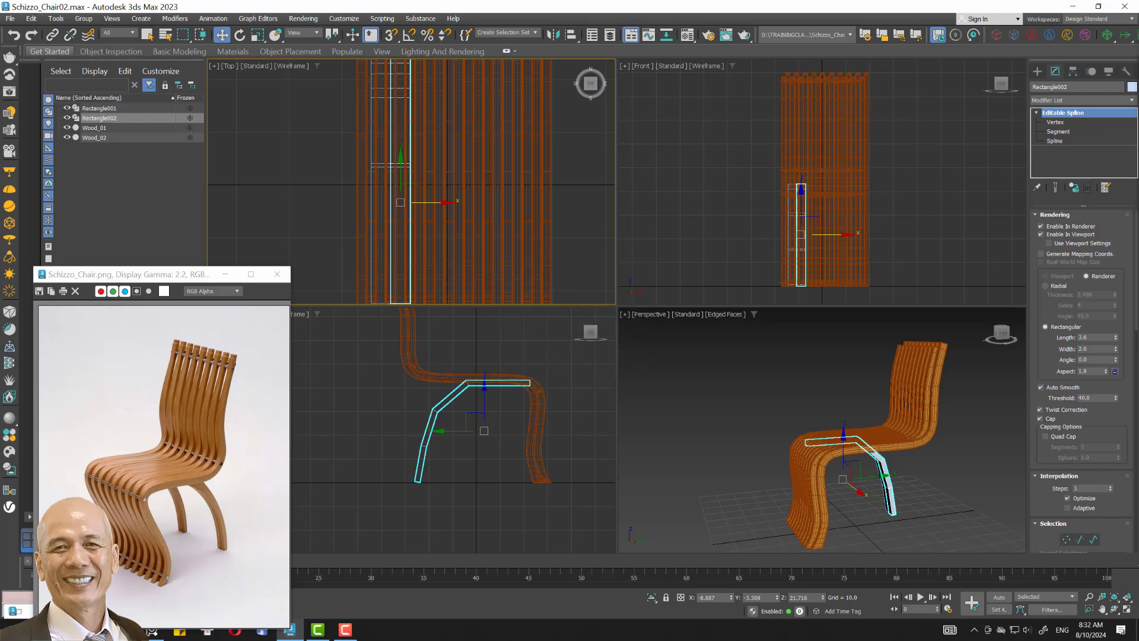
Isolate the copied leg bar and add an Edit Poly modifier in Edge mode.
left_click(651, 597)
scroll(771, 403, "up", 2)
middle_click_drag(770, 402, 819, 415, "alt")
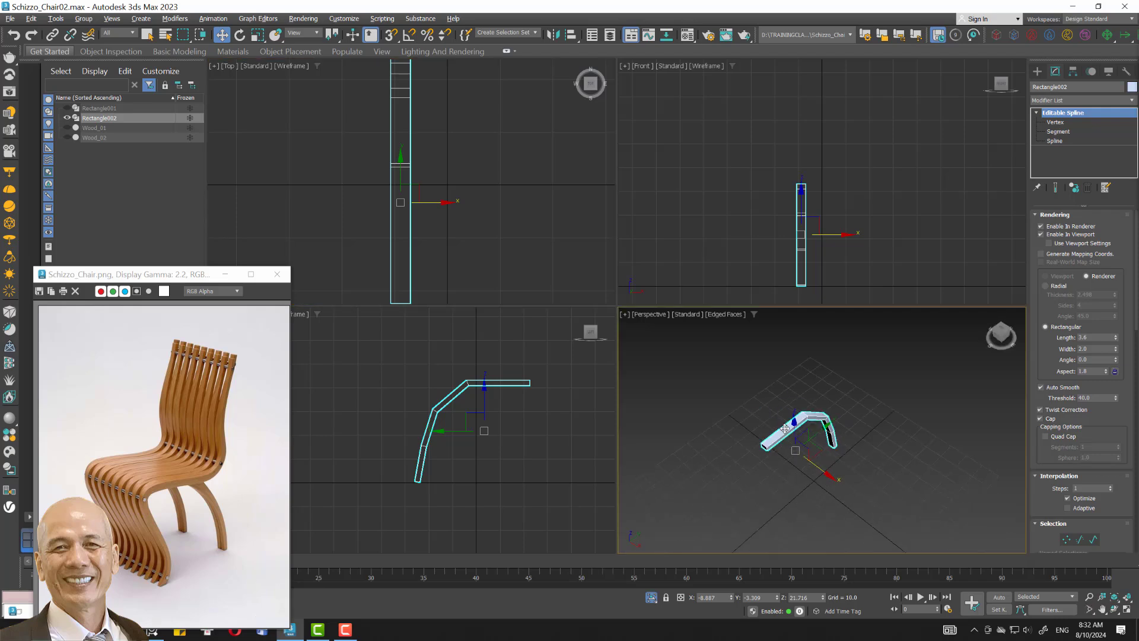
left_click(1091, 102)
key("e")
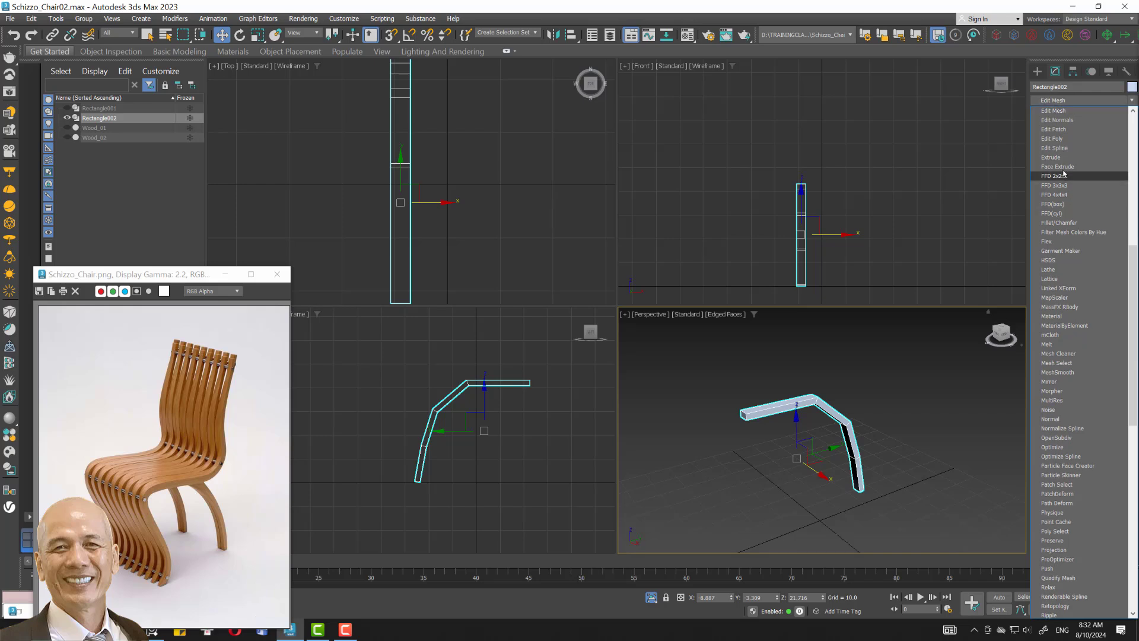
left_click(1065, 138)
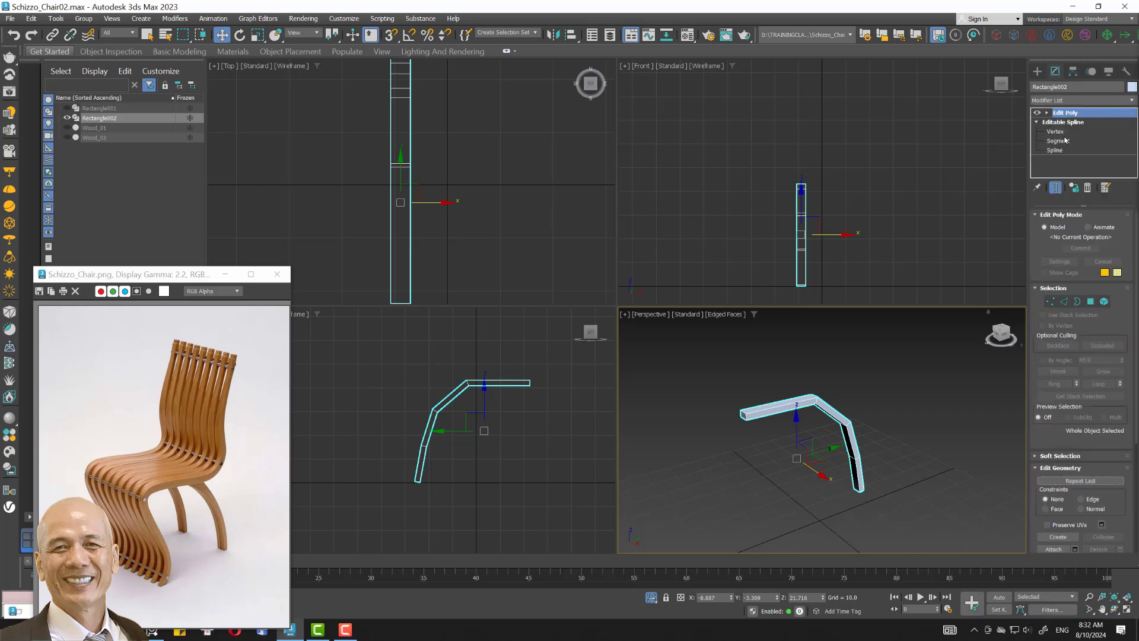
left_click(1064, 301)
Ring-select edges on the seat bar and connect them into a new edge loop.
left_click(1126, 610)
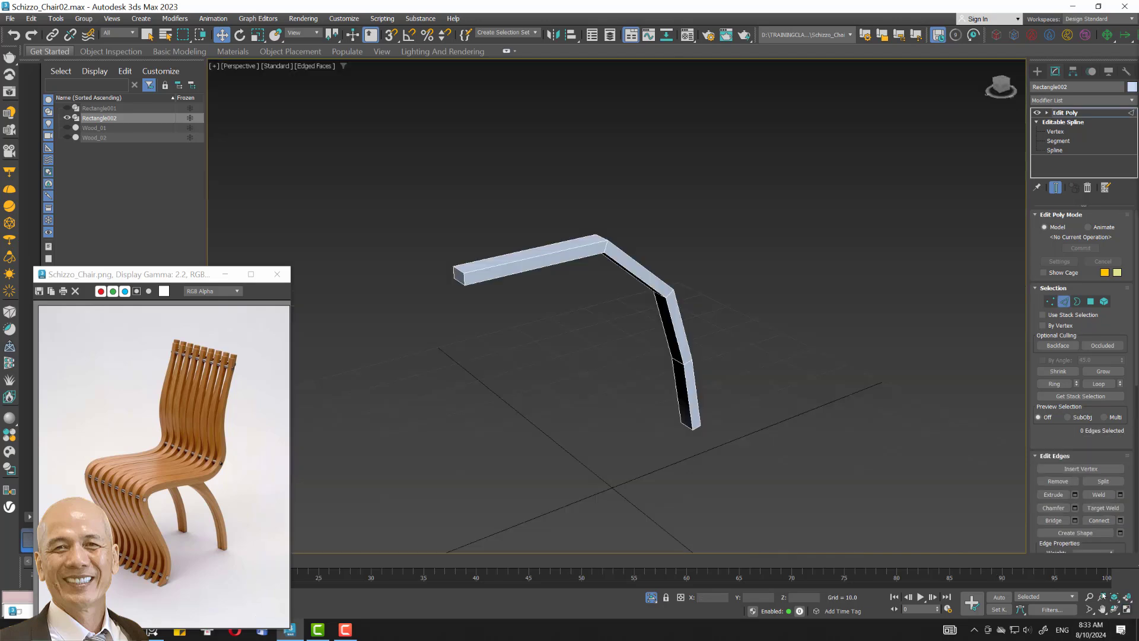
mouse_move(732, 356)
middle_mouse_down("alt")
mouse_move(727, 386)
mouse_move(539, 345)
middle_mouse_up("alt")
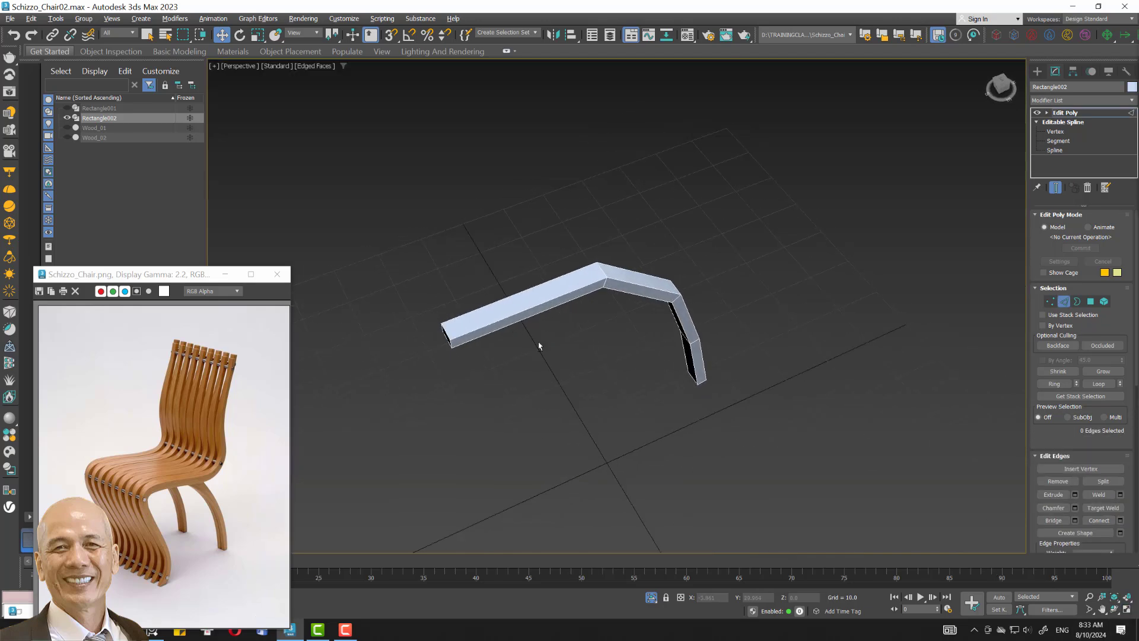
left_click(510, 315)
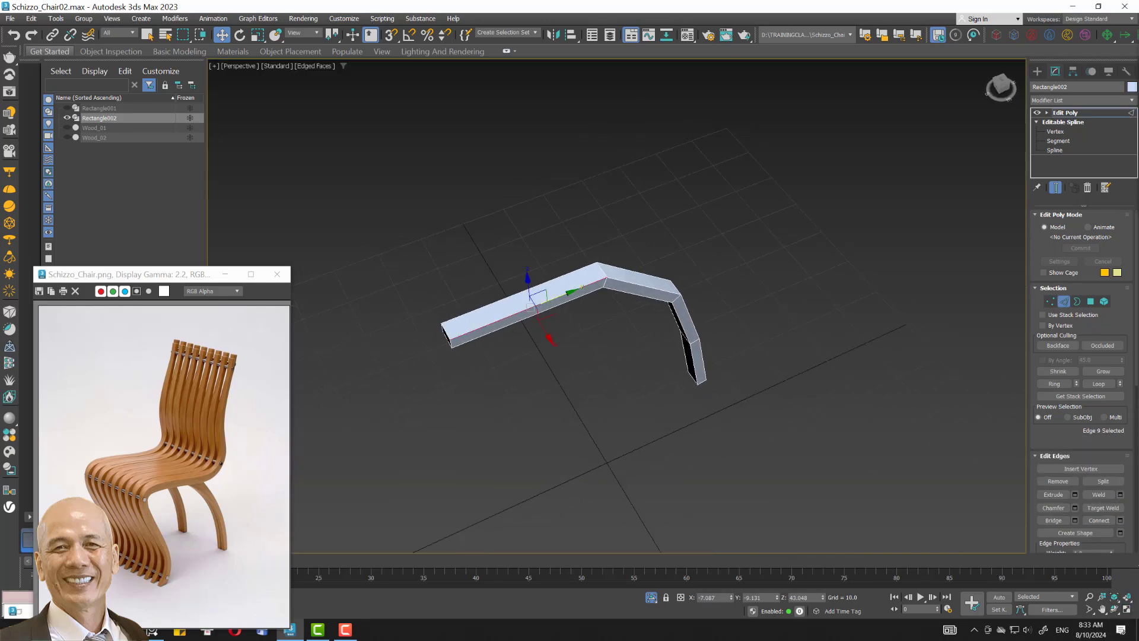
left_click(1055, 384)
left_click(1120, 520)
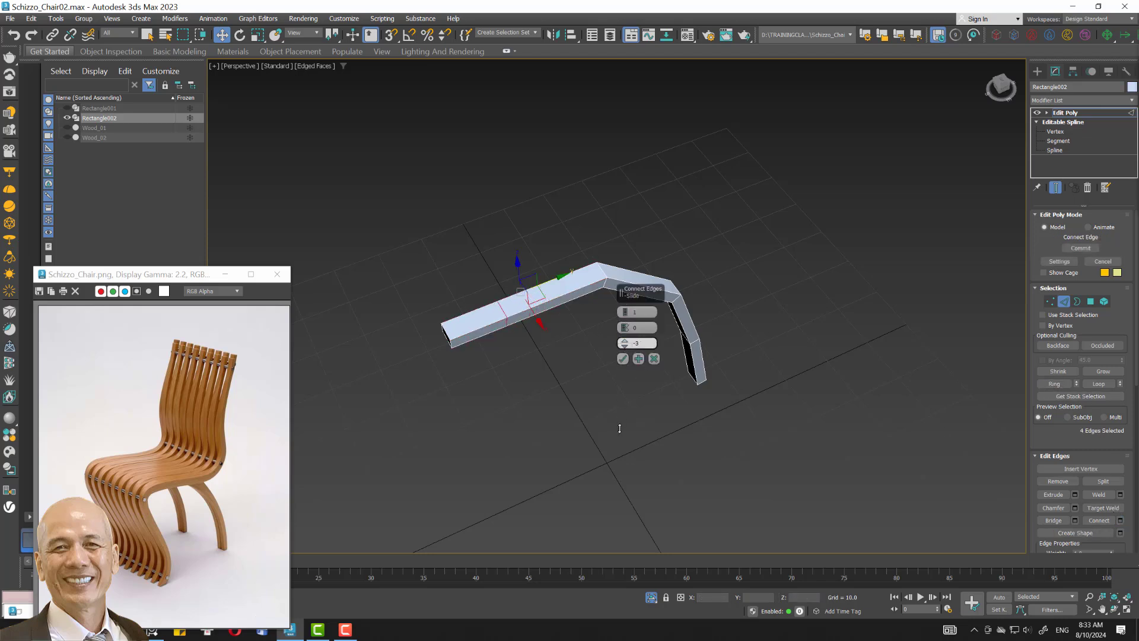
left_click(622, 358)
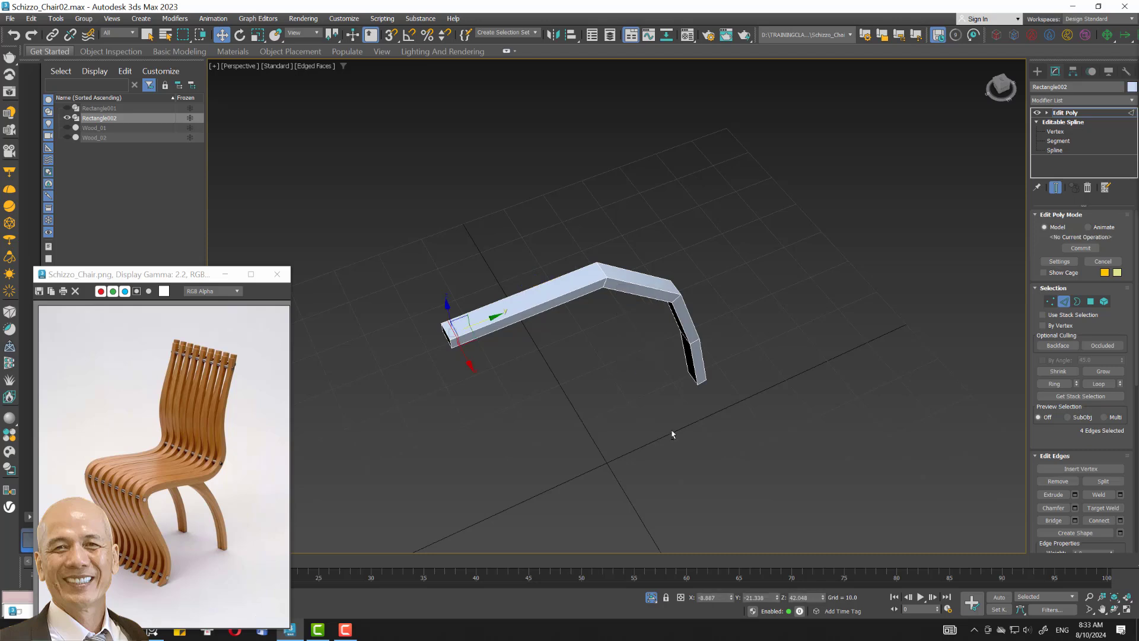
middle_click_drag(669, 432, 664, 447, "alt")
Connect a ring of lower-leg edges with a centred edge loop at slide 0.
left_click(664, 446)
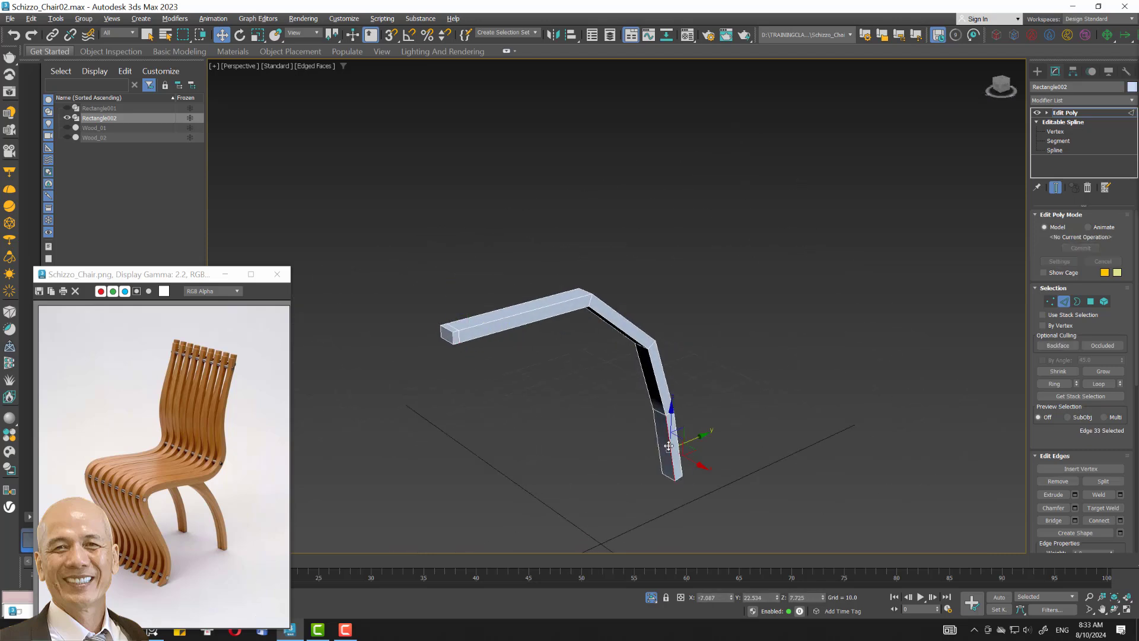
left_click(1055, 384)
left_click(1121, 521)
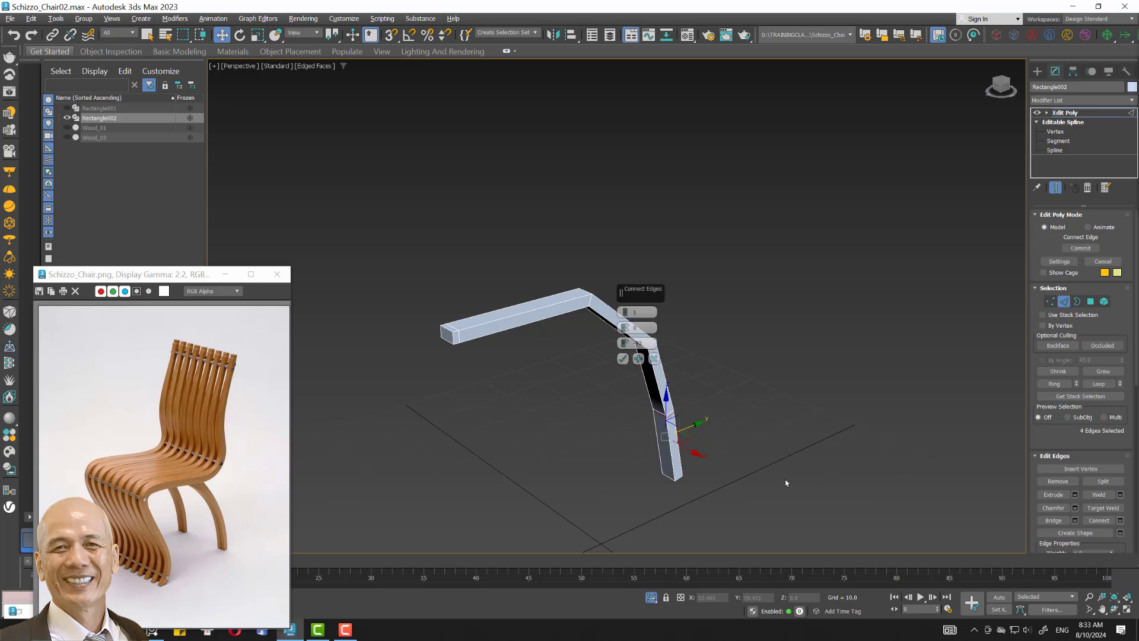
right_click(625, 344)
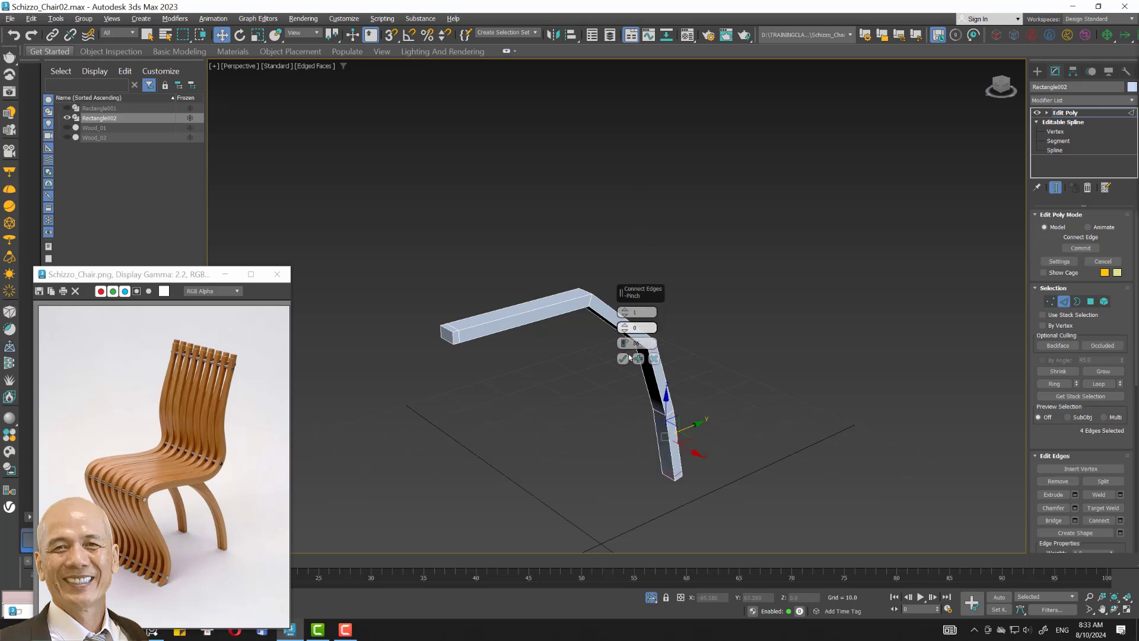
left_click(622, 359)
Connect the lengthwise edge ring with 2 segments, slide 0 and pinch 29.
mouse_move(787, 403)
middle_mouse_down("alt")
mouse_move(626, 335)
mouse_move(646, 320)
middle_mouse_up("alt")
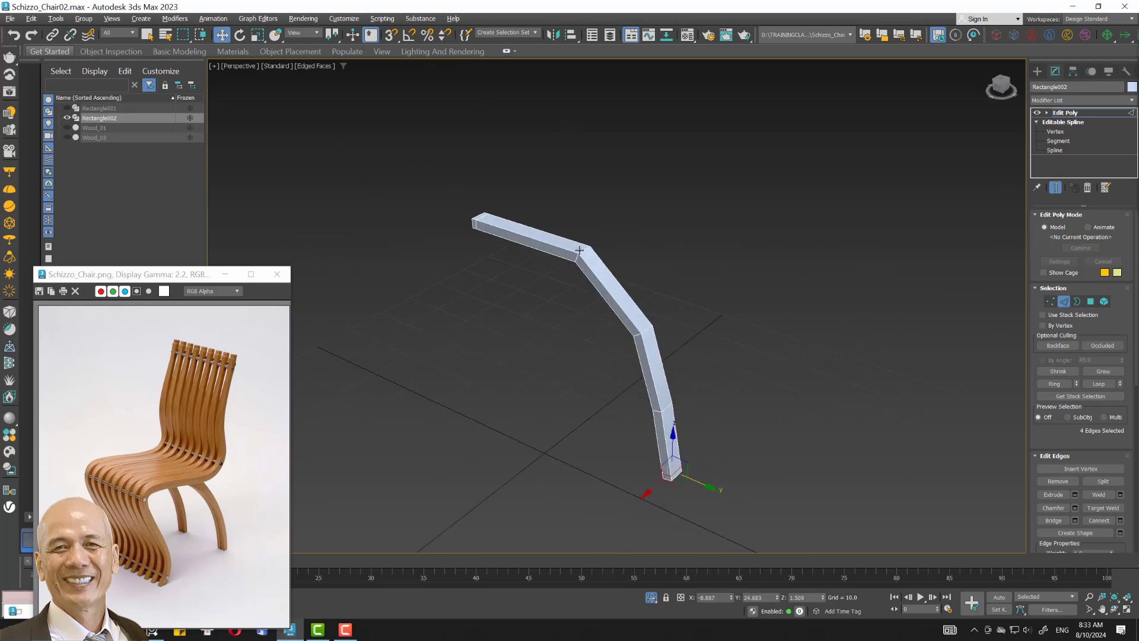
left_click(582, 252)
left_click(1056, 384)
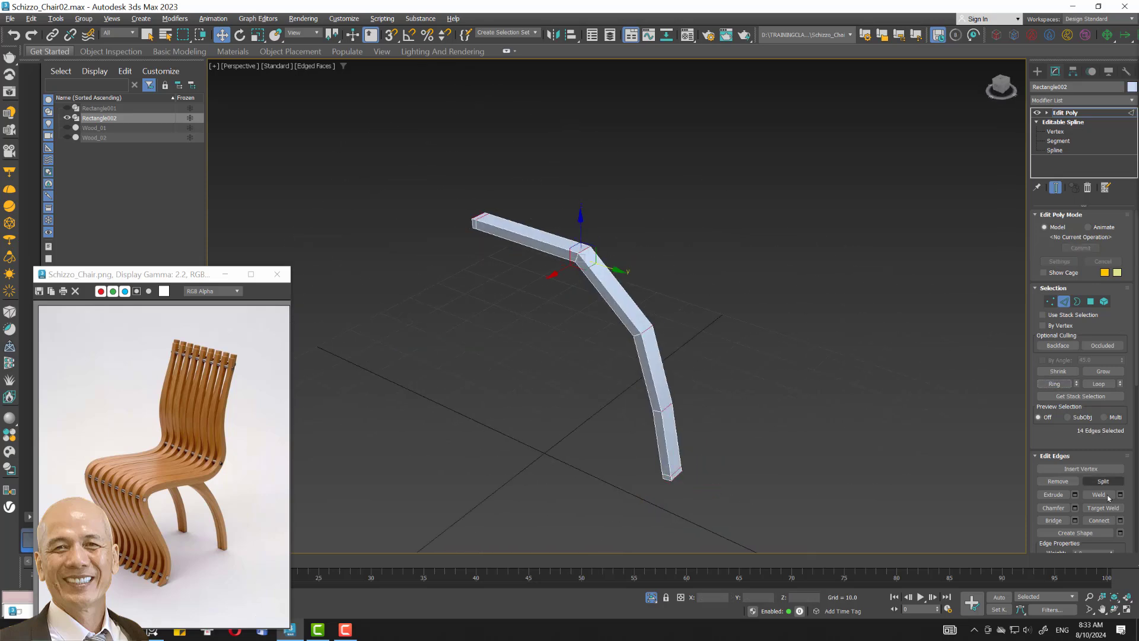
left_click(1122, 521)
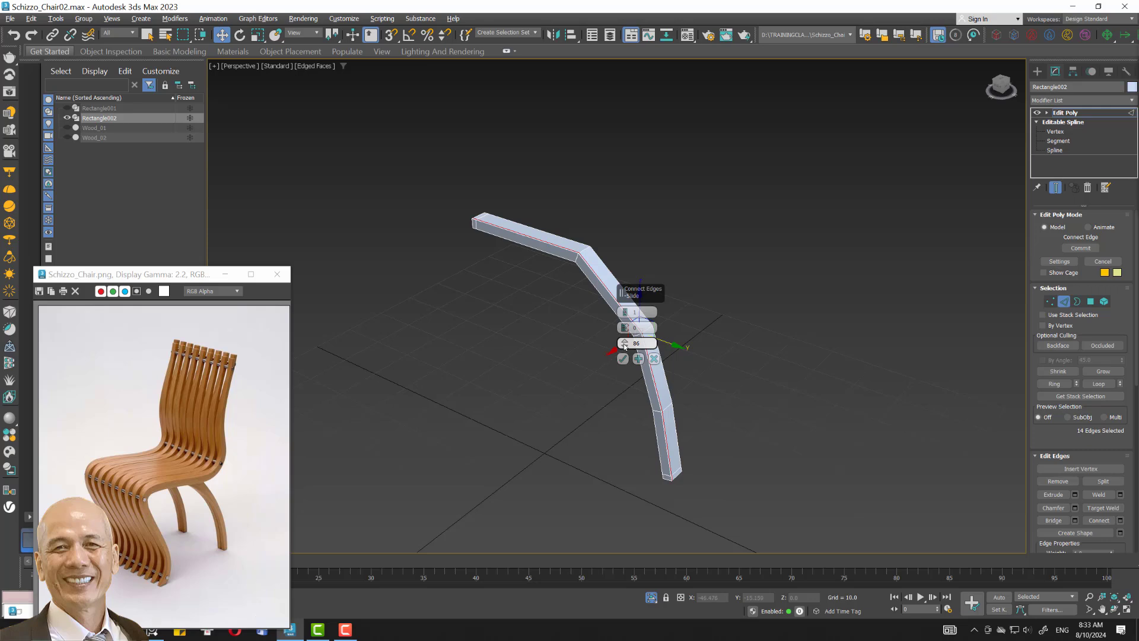
right_click(624, 344)
left_click(626, 310)
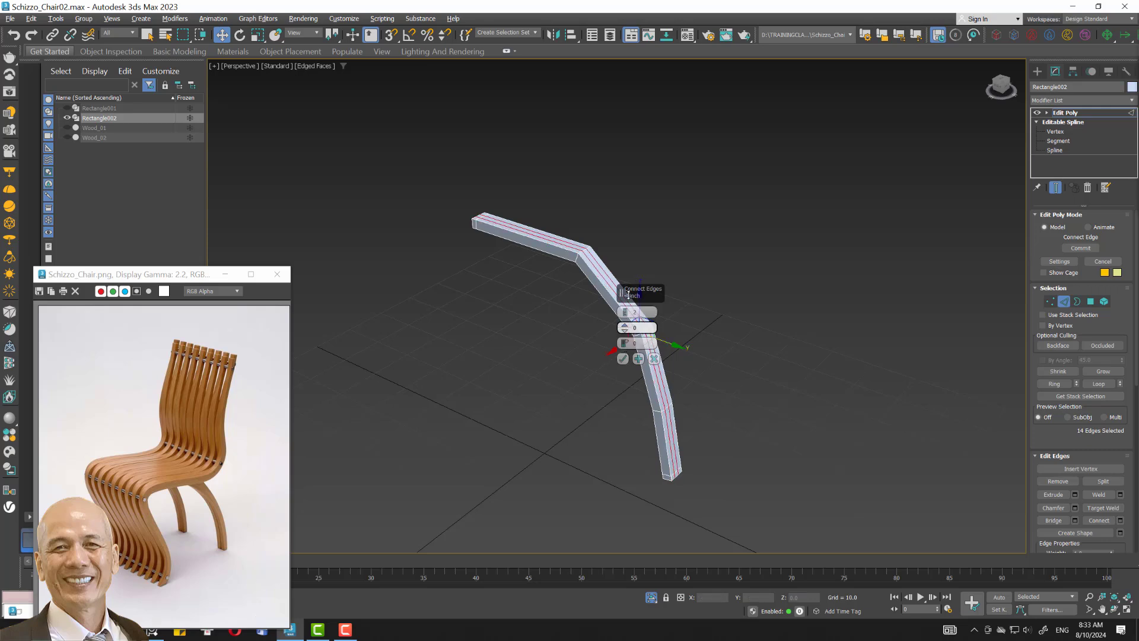
left_click_drag(628, 295, 636, 240)
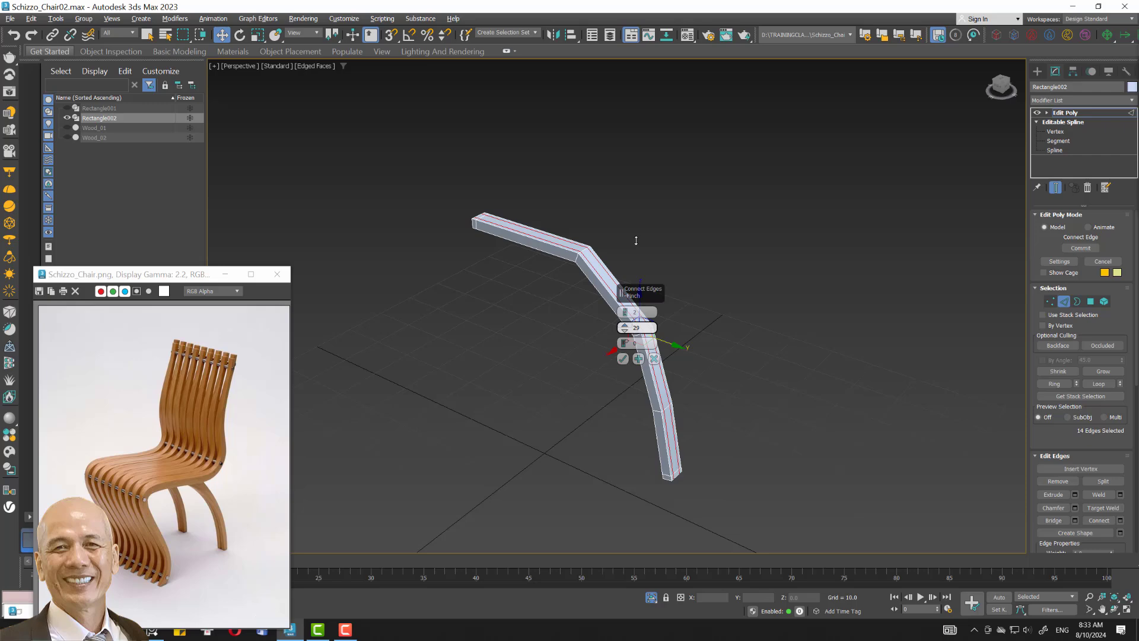
left_click(622, 359)
mouse_move(740, 394)
middle_mouse_down("alt")
mouse_move(816, 360)
mouse_move(811, 382)
middle_mouse_up("alt")
left_click(811, 381)
Exit Edge mode, end isolation and collapse Rectangle002's stack to an editable poly.
left_click(1064, 301)
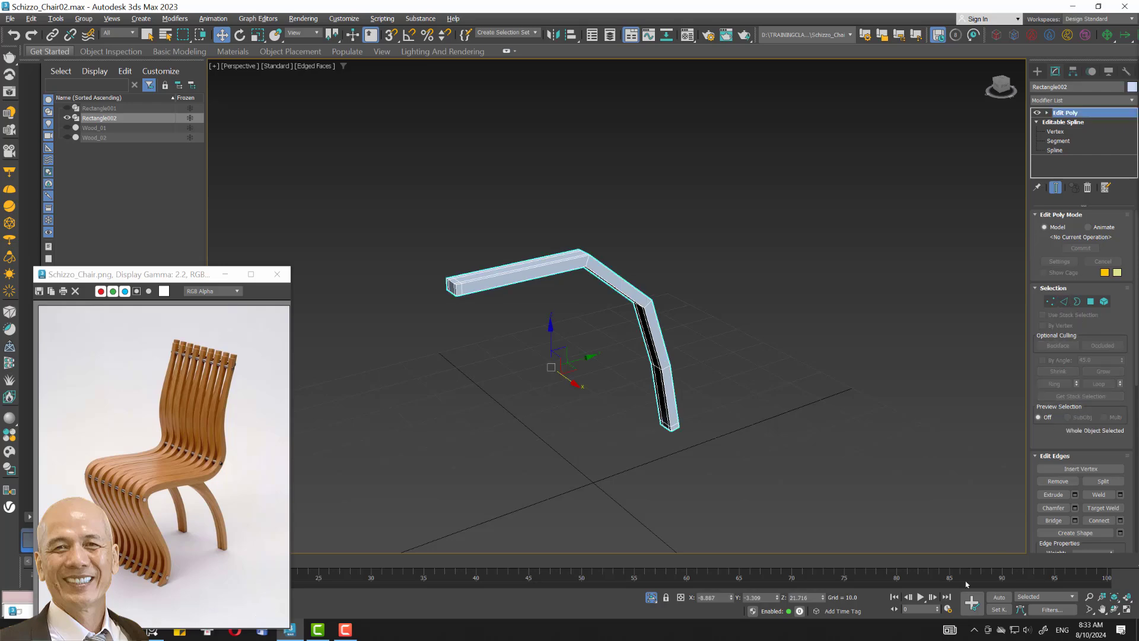
left_click(651, 598)
mouse_move(784, 380)
middle_mouse_down("alt")
mouse_move(690, 354)
mouse_move(682, 331)
mouse_move(862, 326)
mouse_move(849, 343)
middle_mouse_up("alt")
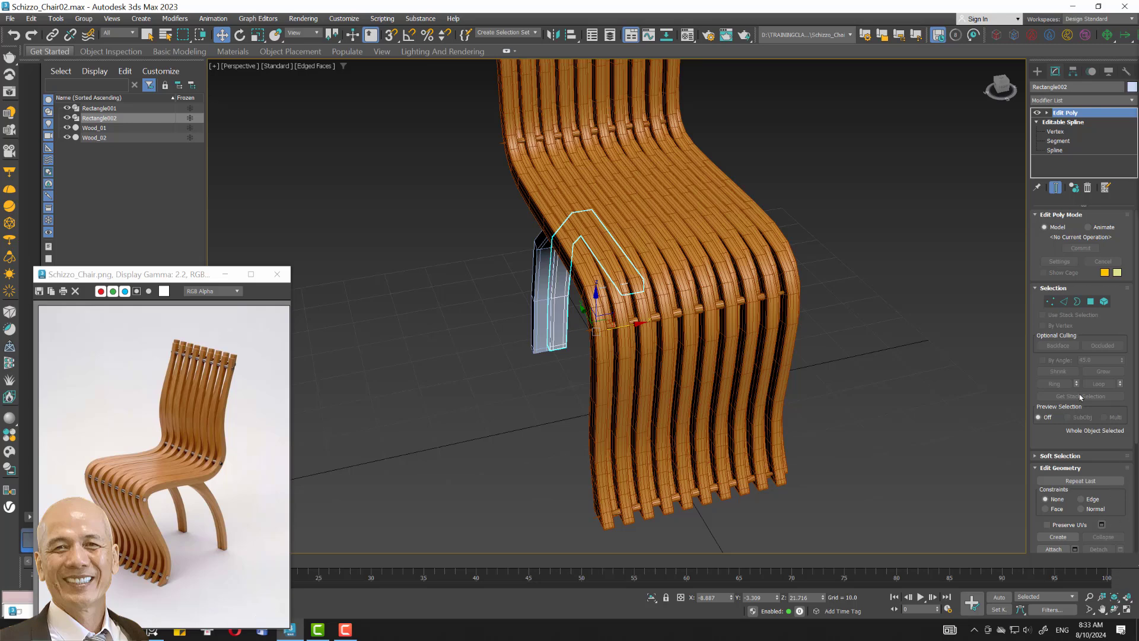
right_click(1065, 113)
left_click(1033, 218)
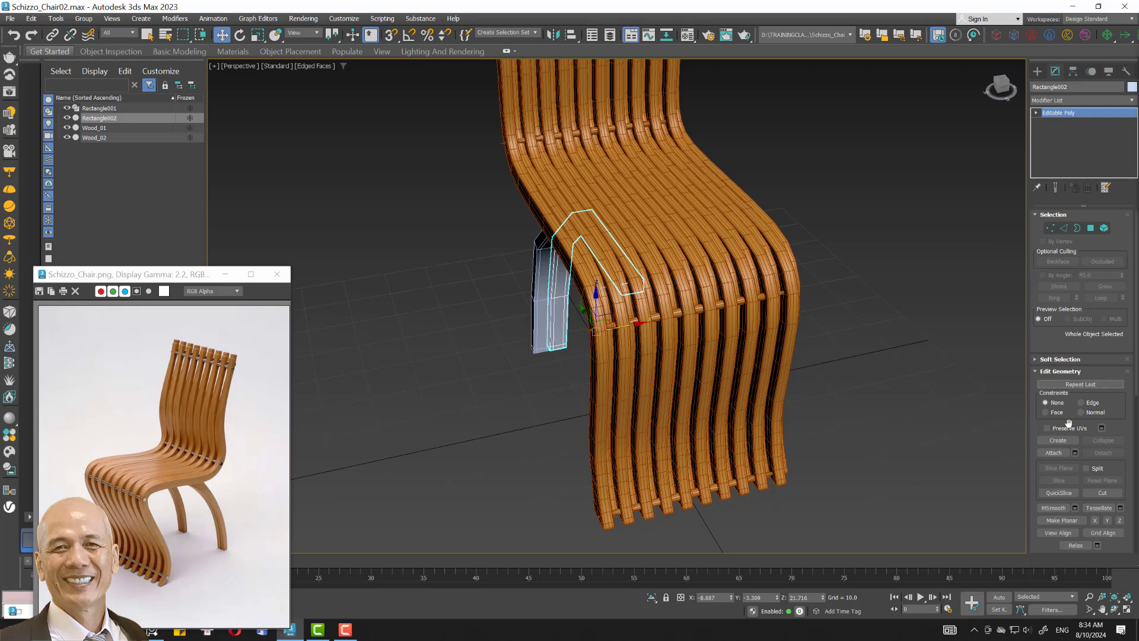
Attach Rectangle001 to the leg and return to the four-viewport layout.
left_click(1054, 453)
left_click(534, 299)
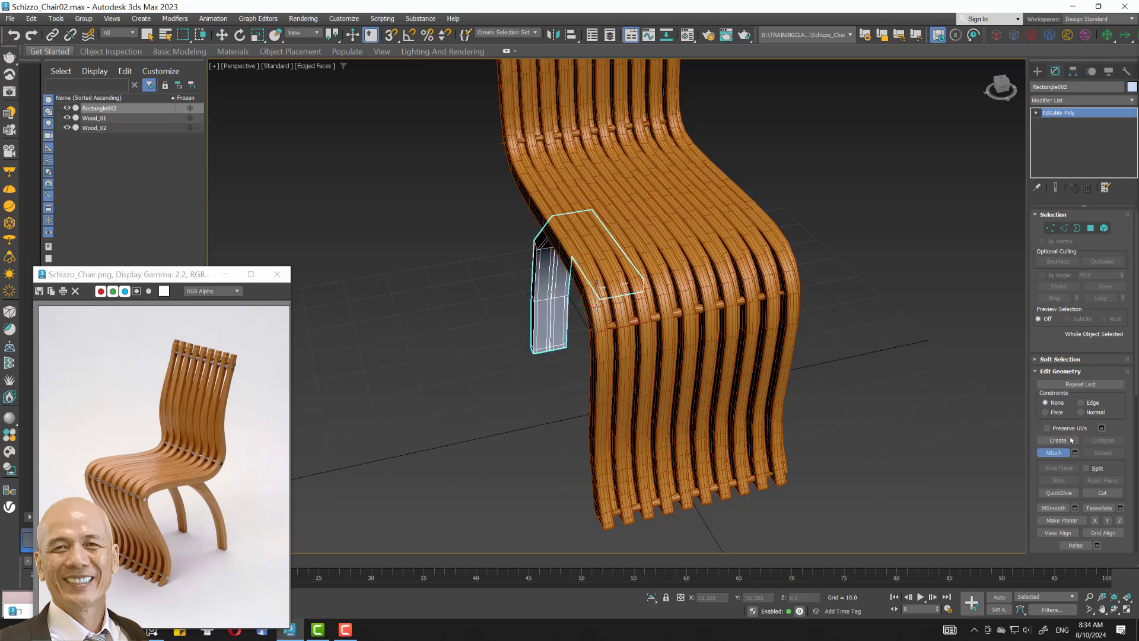
key("w")
left_click(1127, 598)
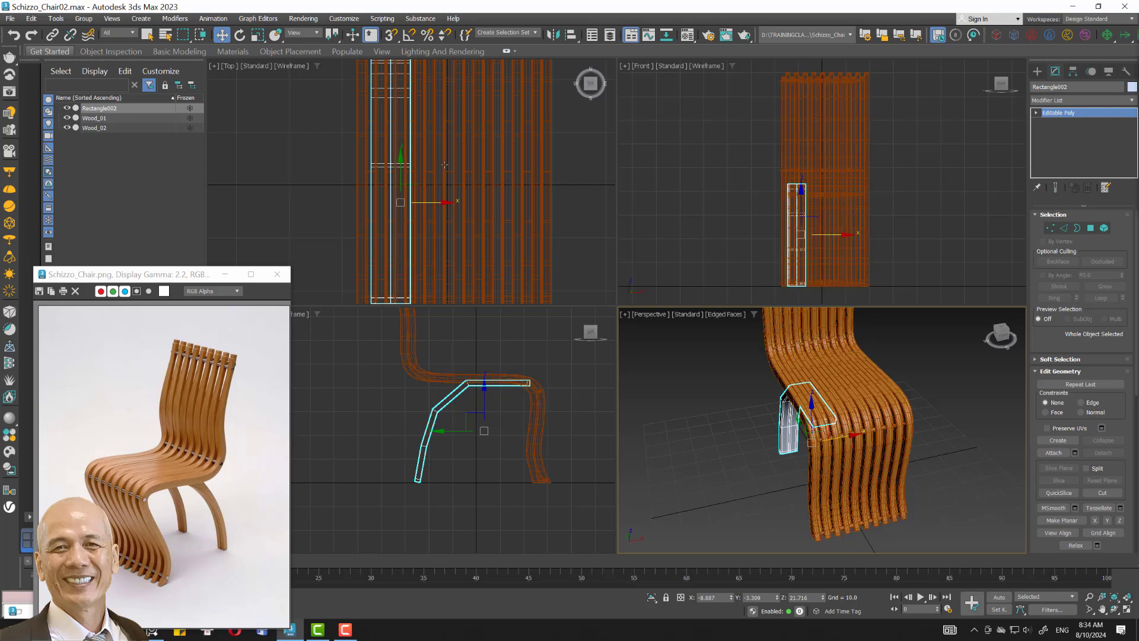
Centre the leg's pivot on the object and scale it to 71% along X.
left_click(1073, 70)
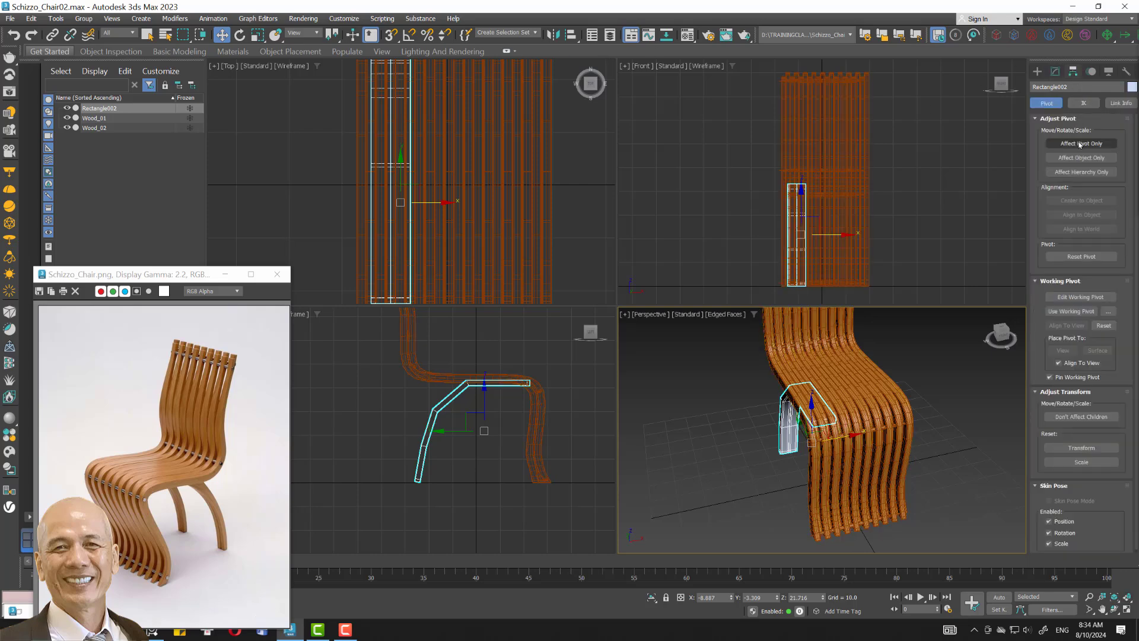
left_click(1081, 143)
left_click(1081, 200)
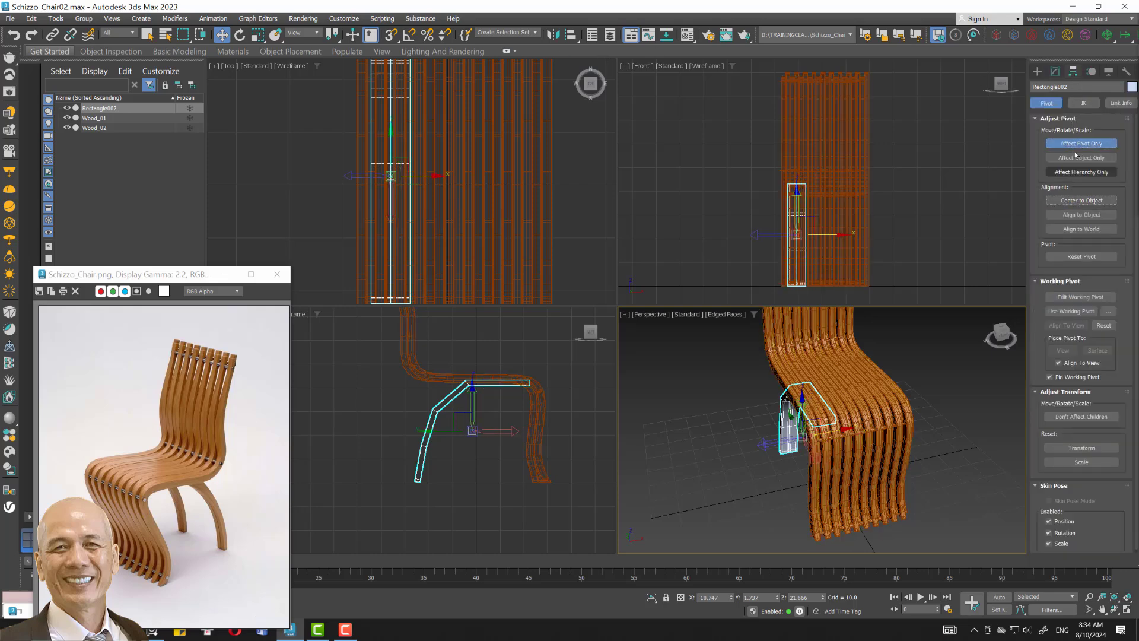
left_click(1073, 145)
left_click(256, 36)
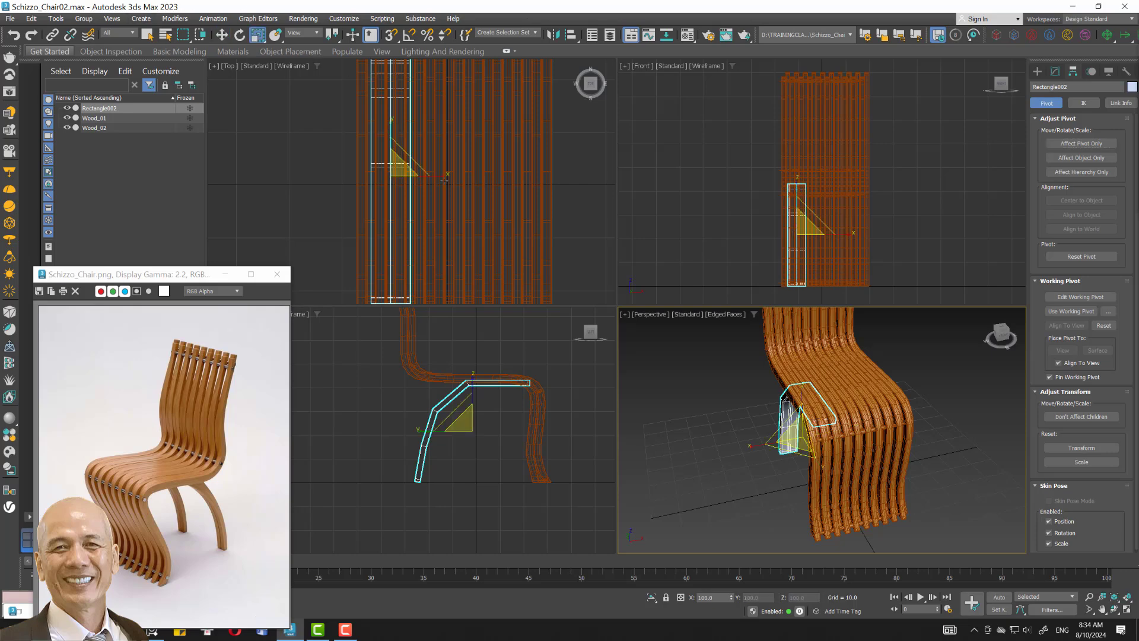
mouse_move(450, 168)
left_mouse_down()
mouse_move(418, 175)
mouse_move(413, 214)
left_mouse_up()
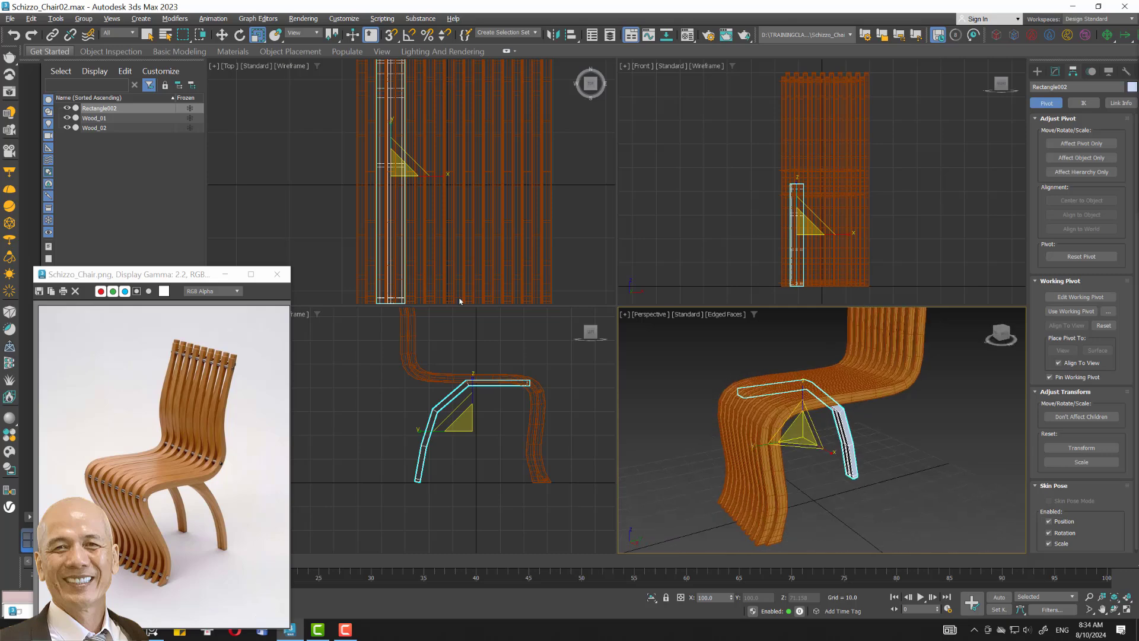
scroll(413, 213, "down", 2)
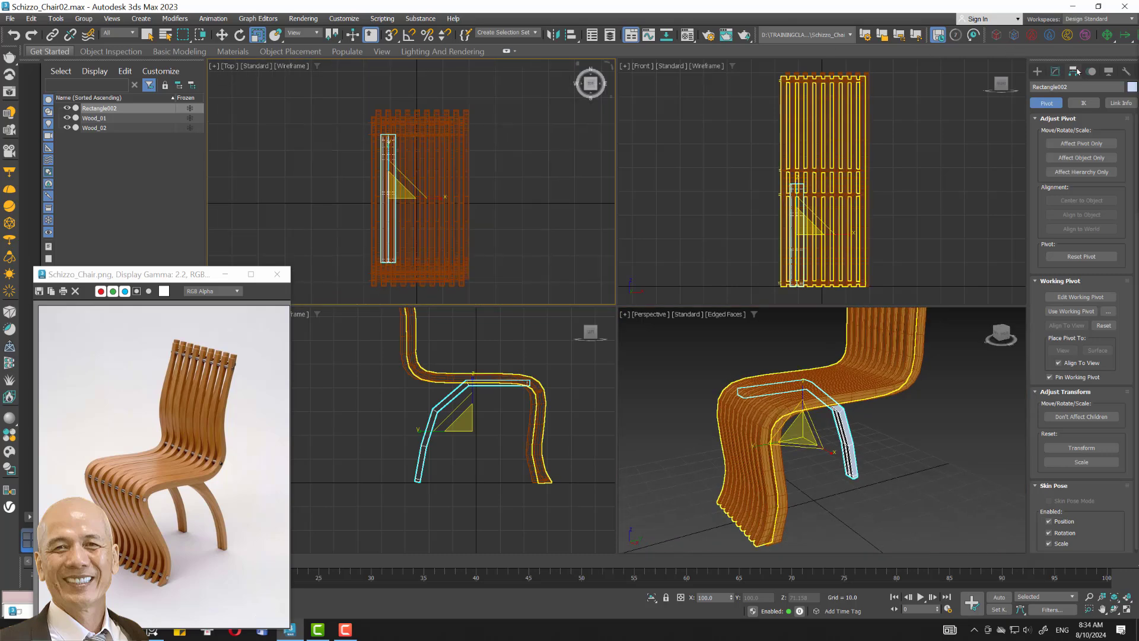
Set the pivot's X position to 0 and mirror an instanced copy across X.
left_click(1081, 143)
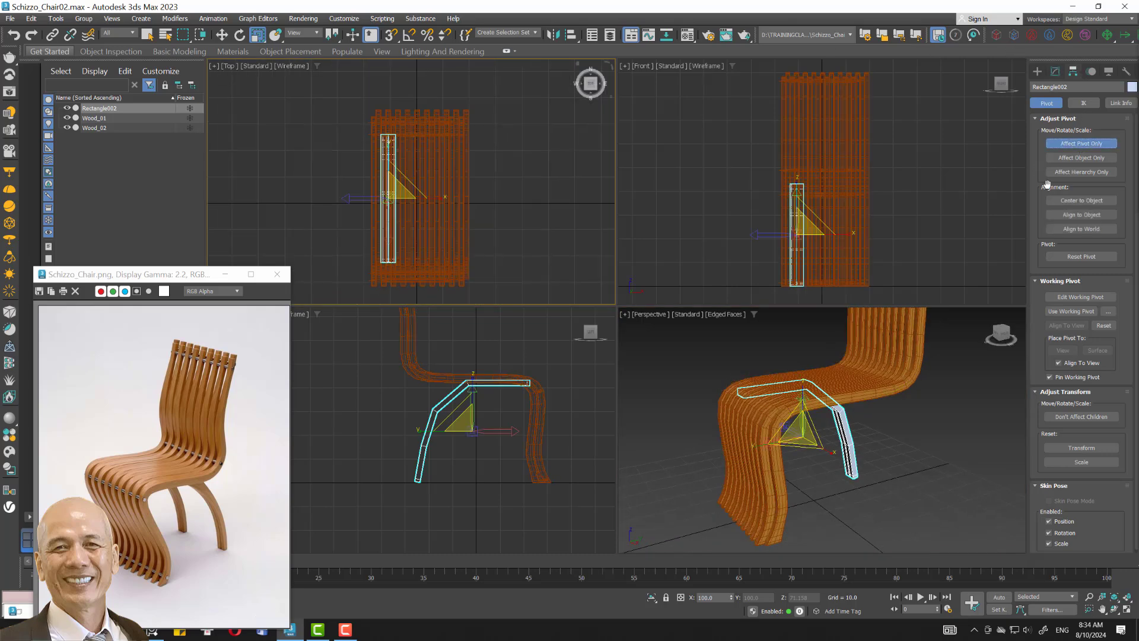
right_click(222, 34)
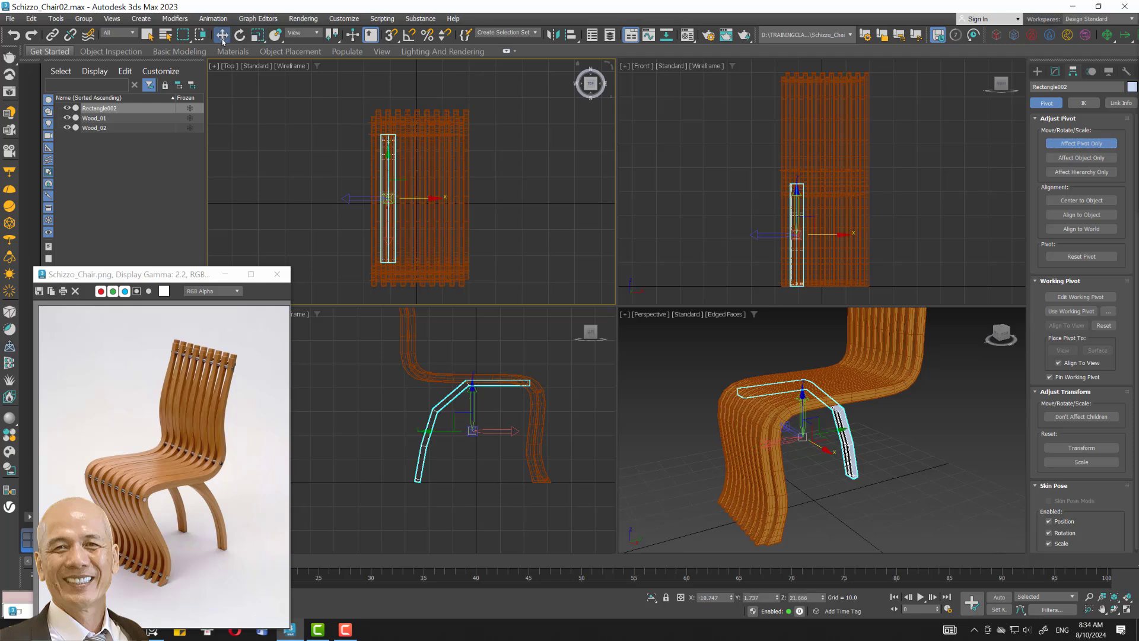
right_click(329, 203)
left_click(415, 175)
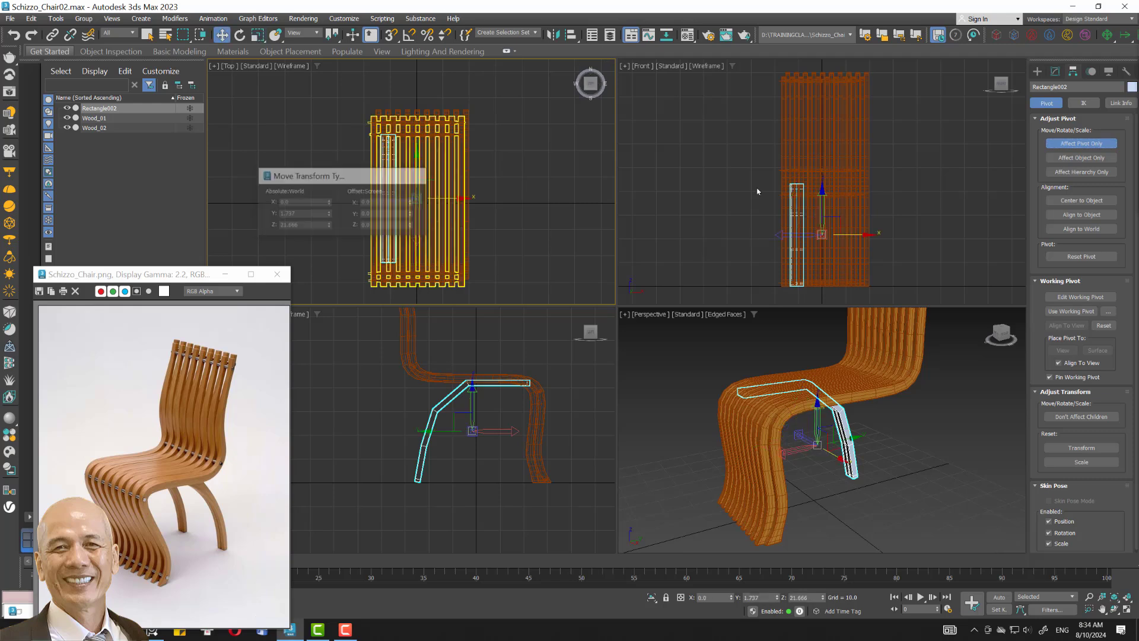
left_click(1089, 143)
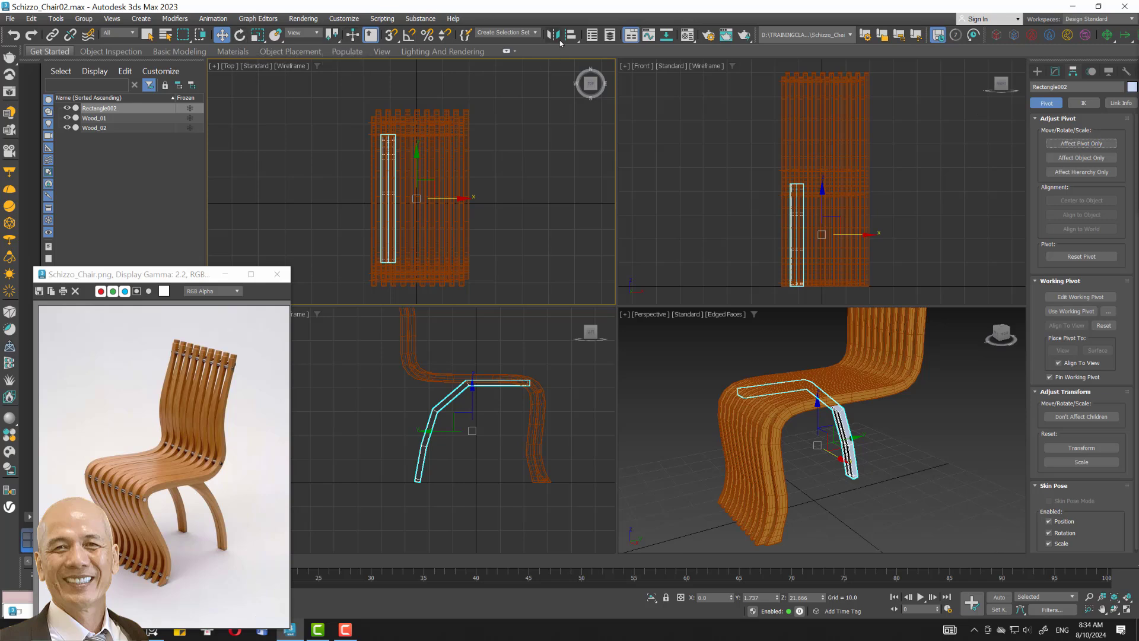
left_click(557, 37)
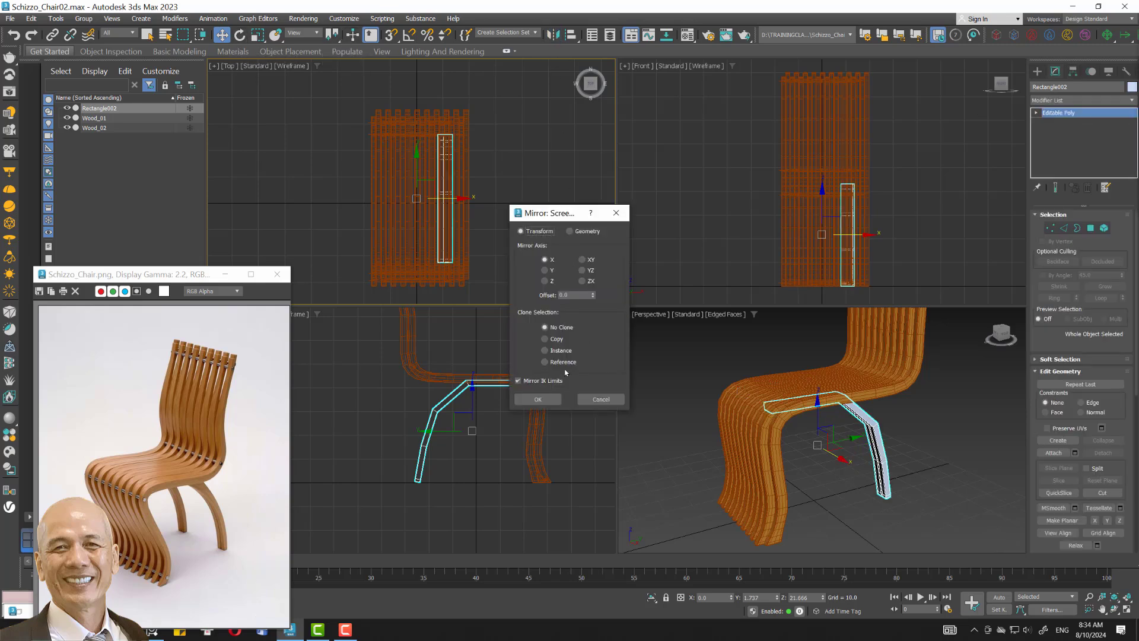
left_click(545, 350)
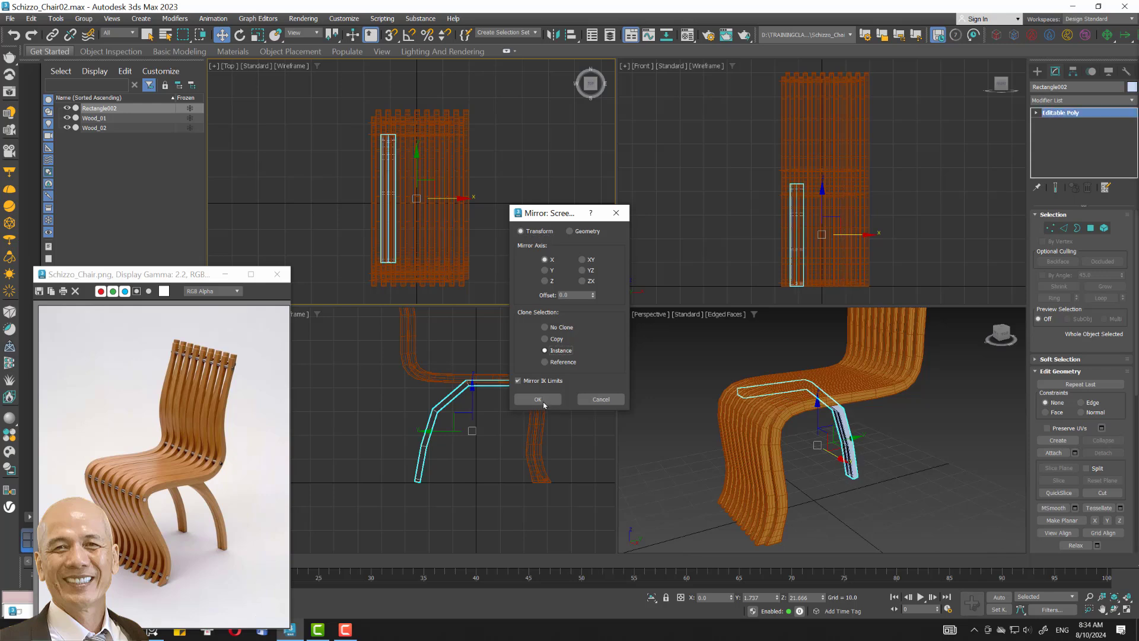
left_click(538, 399)
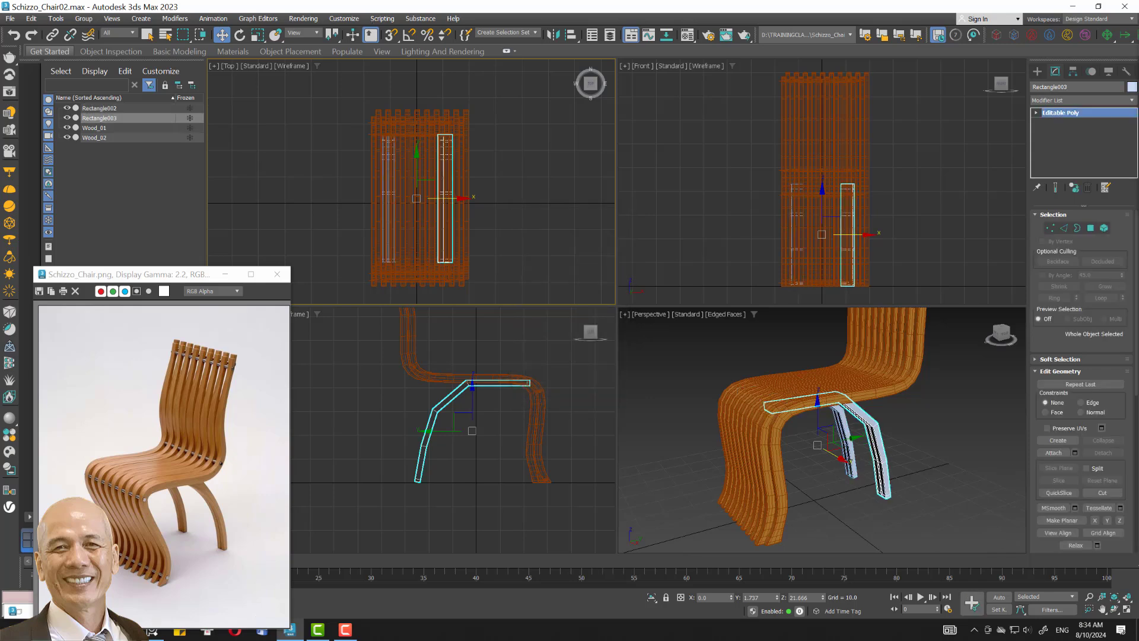
Lower the leg's bottom vertices onto the ground line.
key("F10")
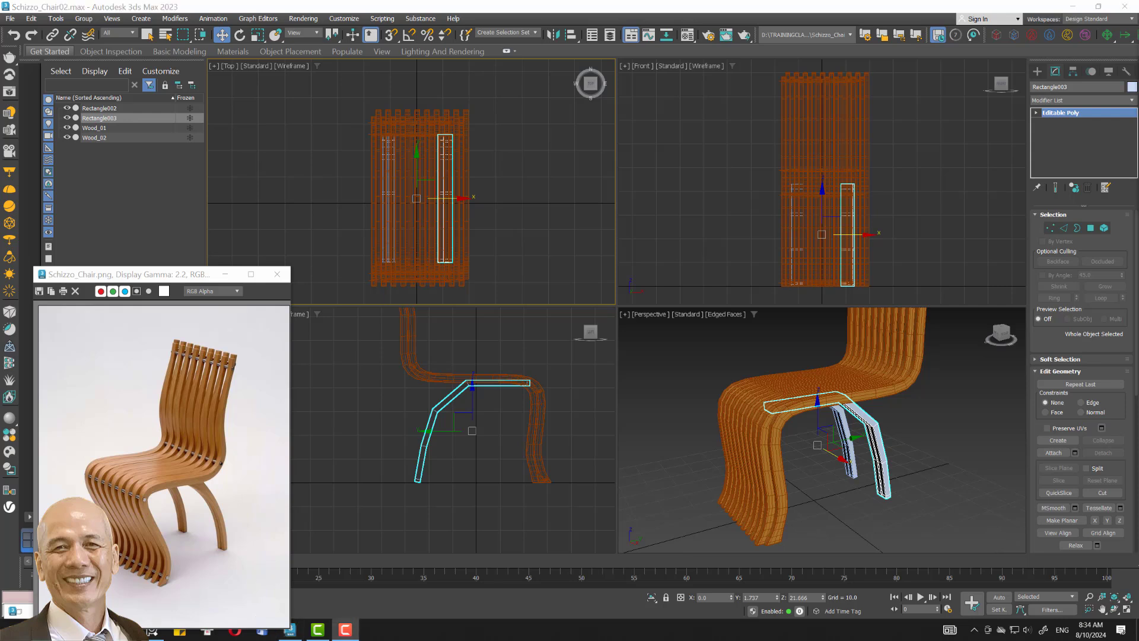
left_click(1050, 228)
scroll(474, 421, "up", 5)
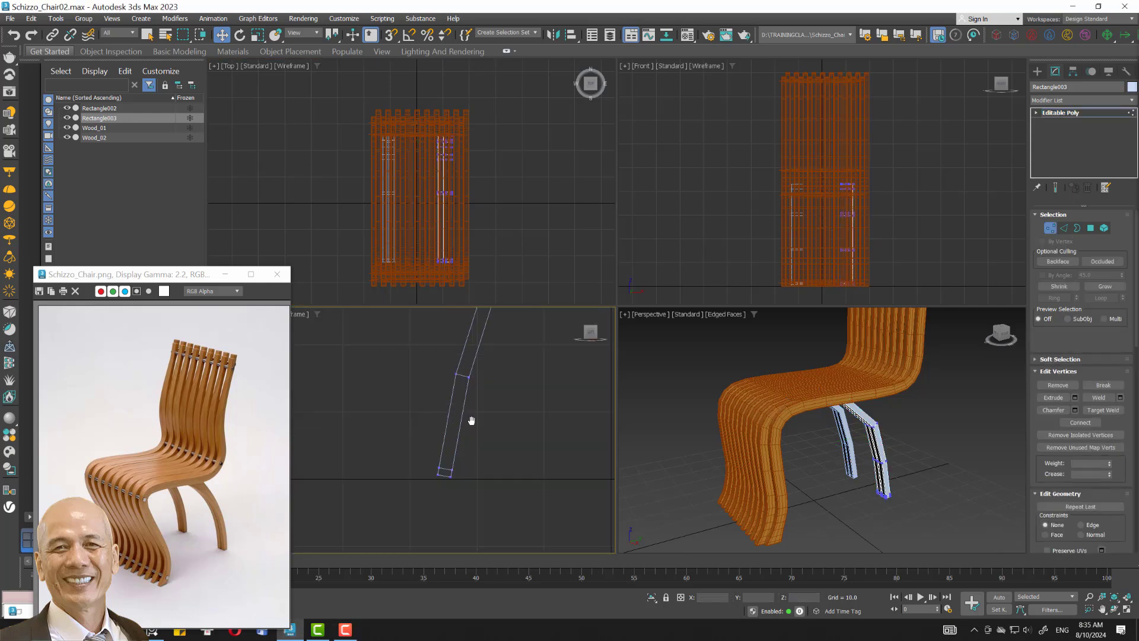
scroll(474, 421, "up", 3)
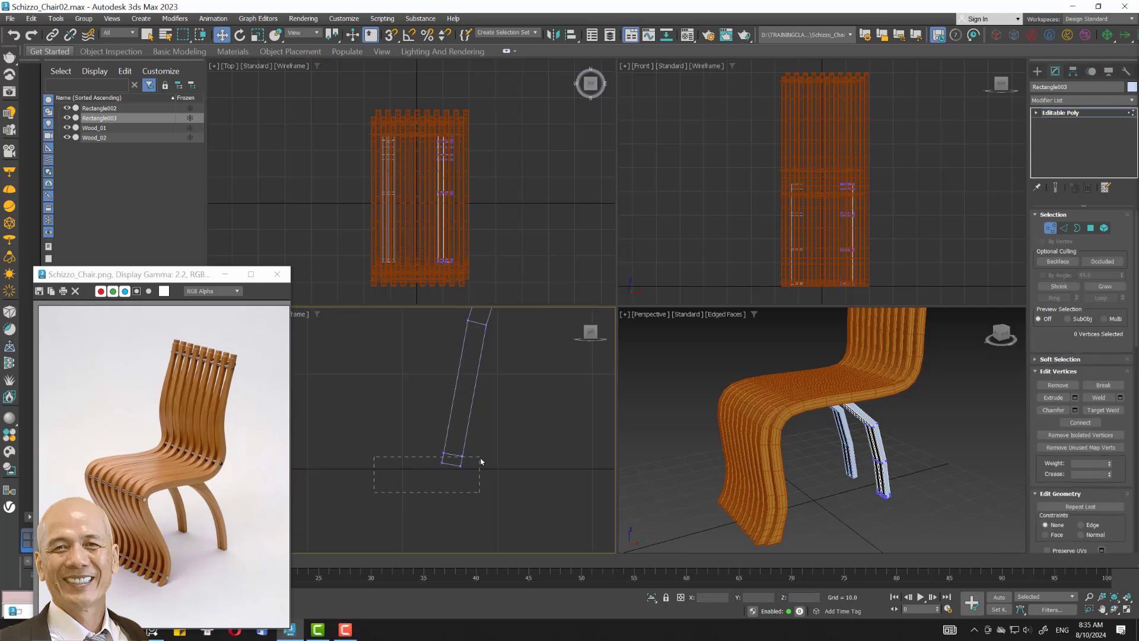
left_click_drag(481, 461, 482, 461)
left_click(257, 34)
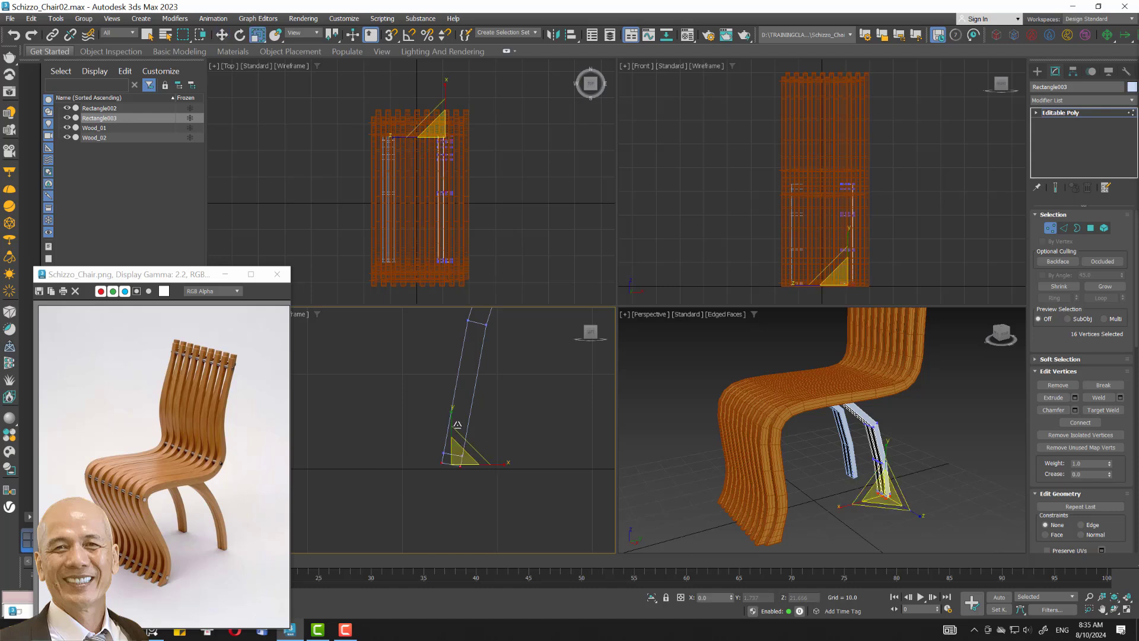
key("w")
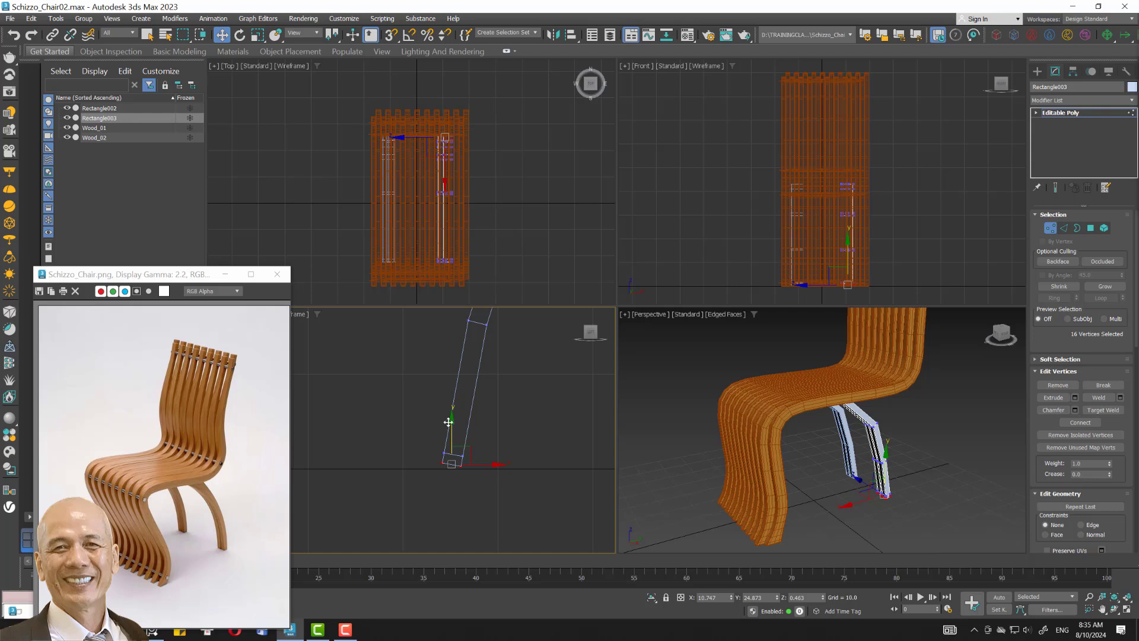
left_click(255, 37)
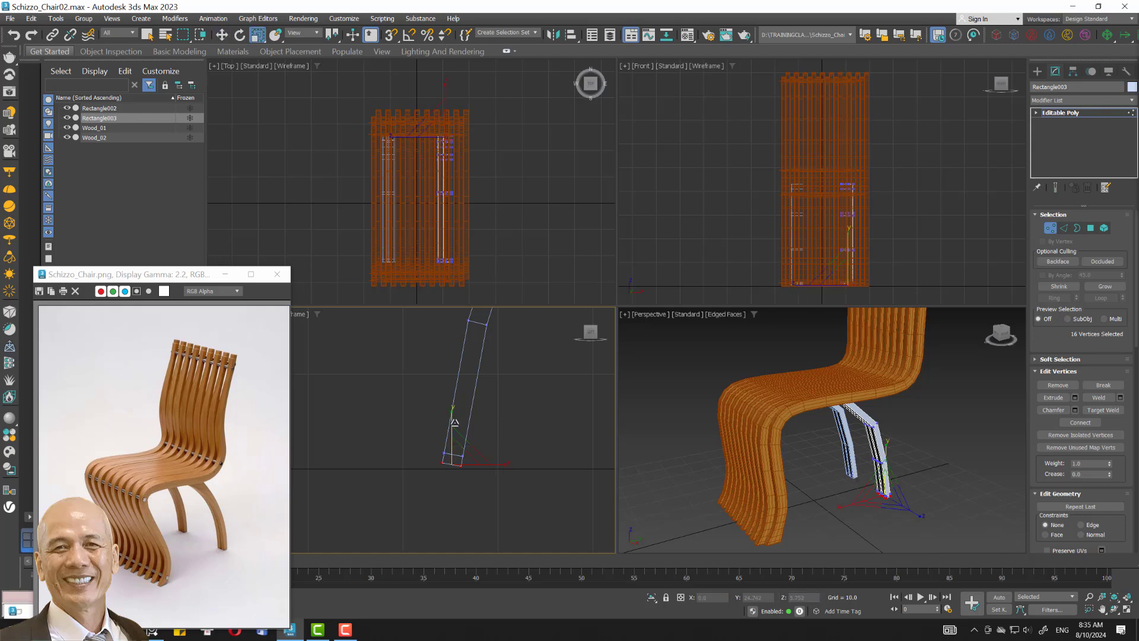
left_click(222, 34)
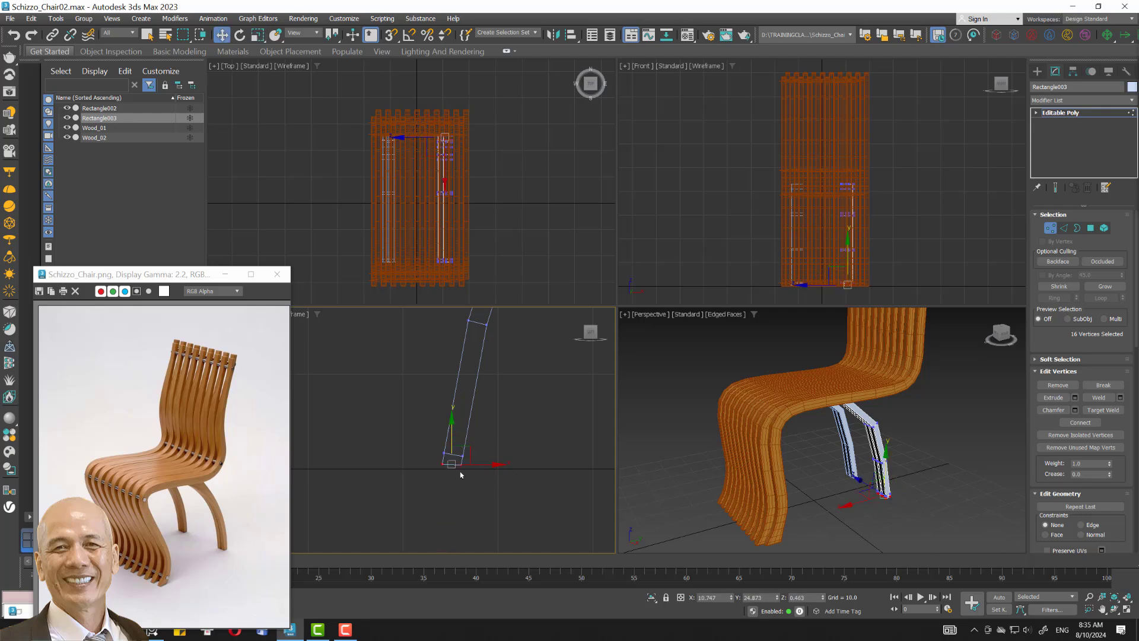
scroll(457, 460, "up", 3)
left_click_drag(444, 423, 396, 500)
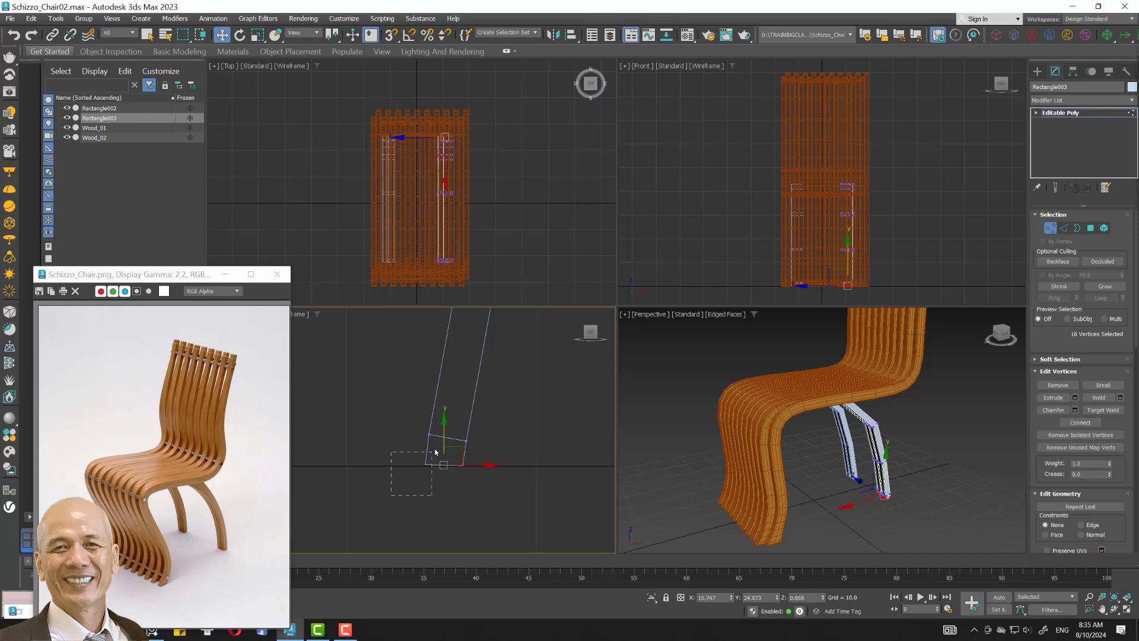
left_click_drag(436, 452, 435, 454)
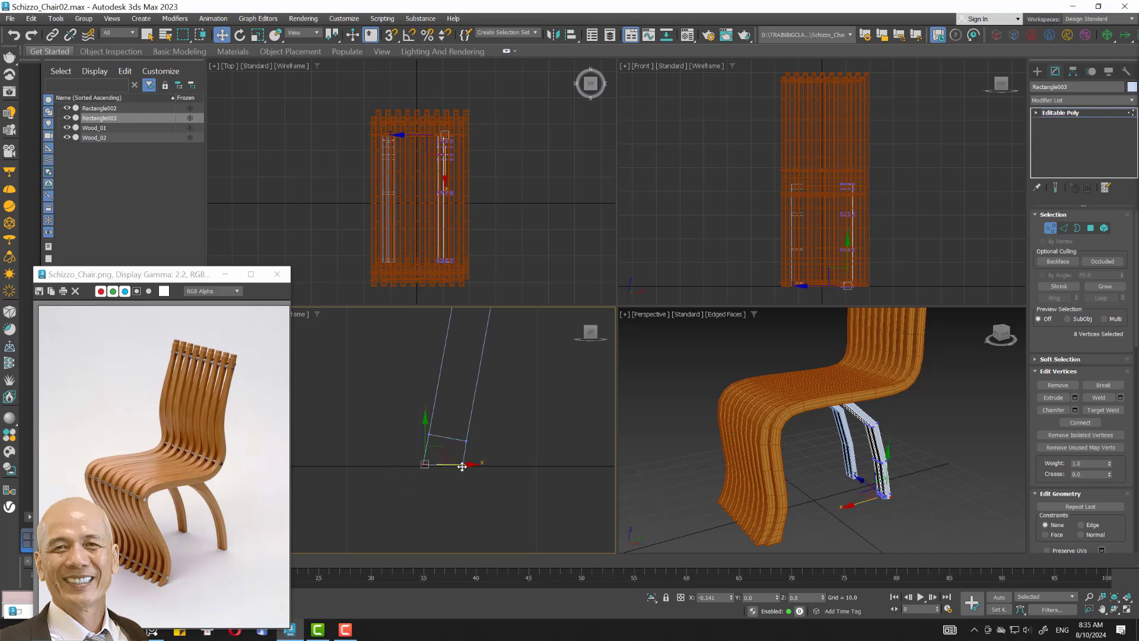
left_click(463, 467)
Exit Vertex mode and add a TurboSmooth modifier to the leg.
left_click(1051, 227)
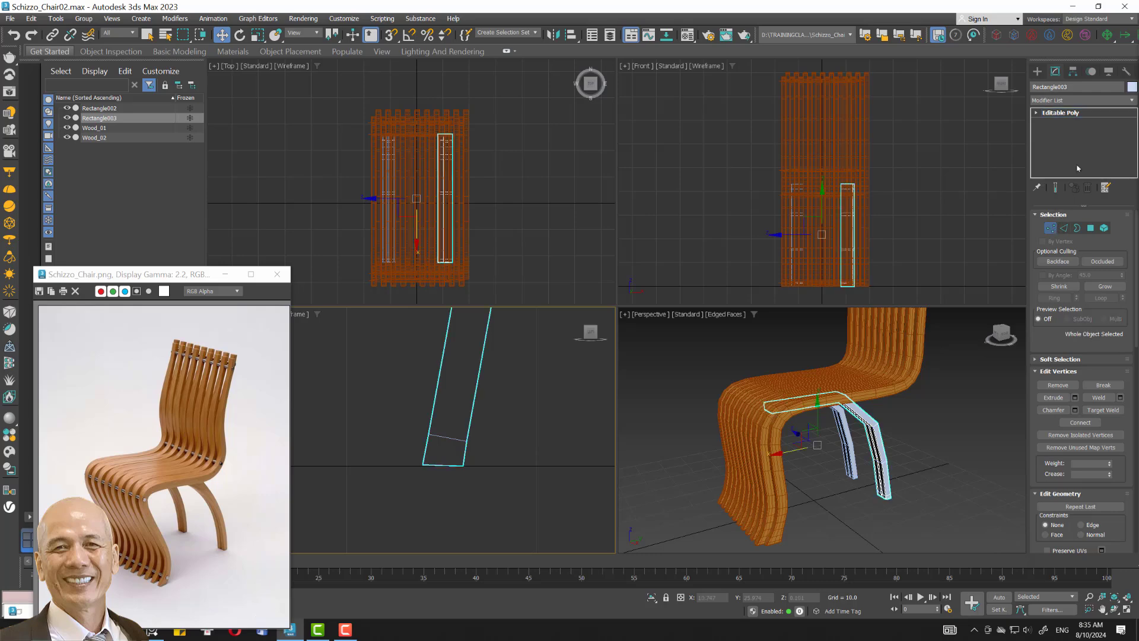
left_click(1062, 101)
scroll(1095, 222, "down", 10)
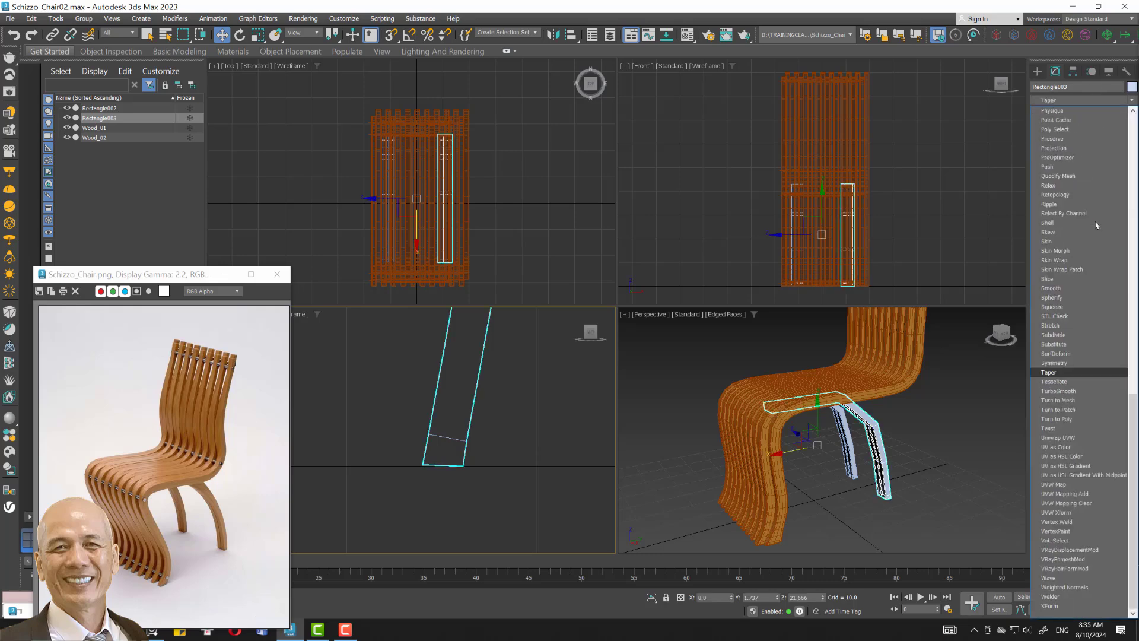
left_click(1090, 178)
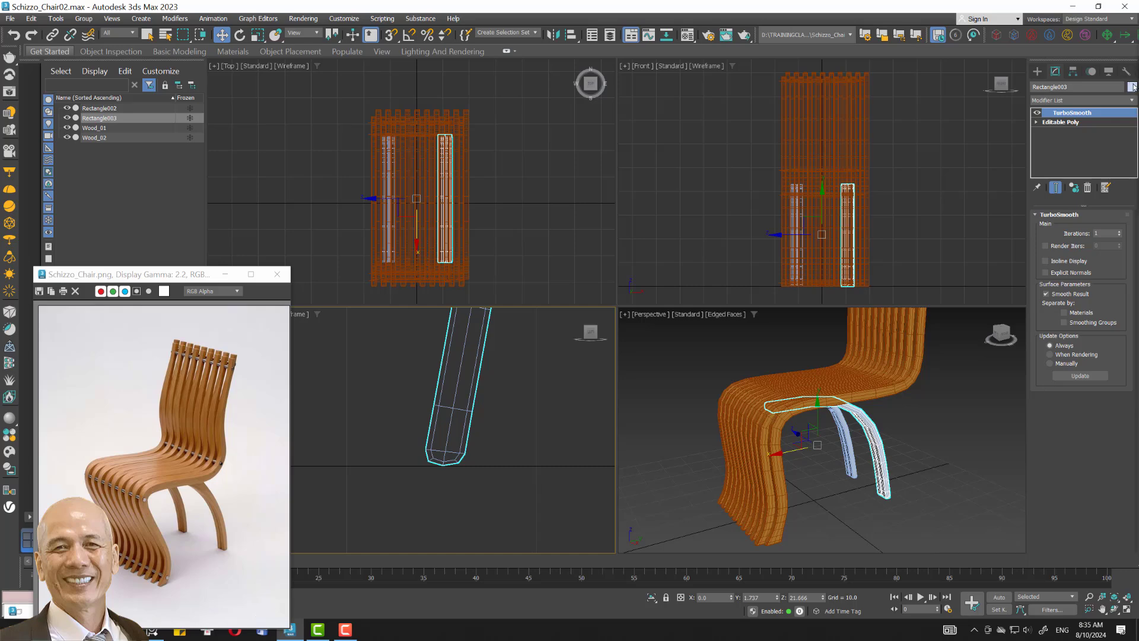
Apply the orange custom object colour to both side legs, including Rectangle002, then deselect.
left_click(1132, 87)
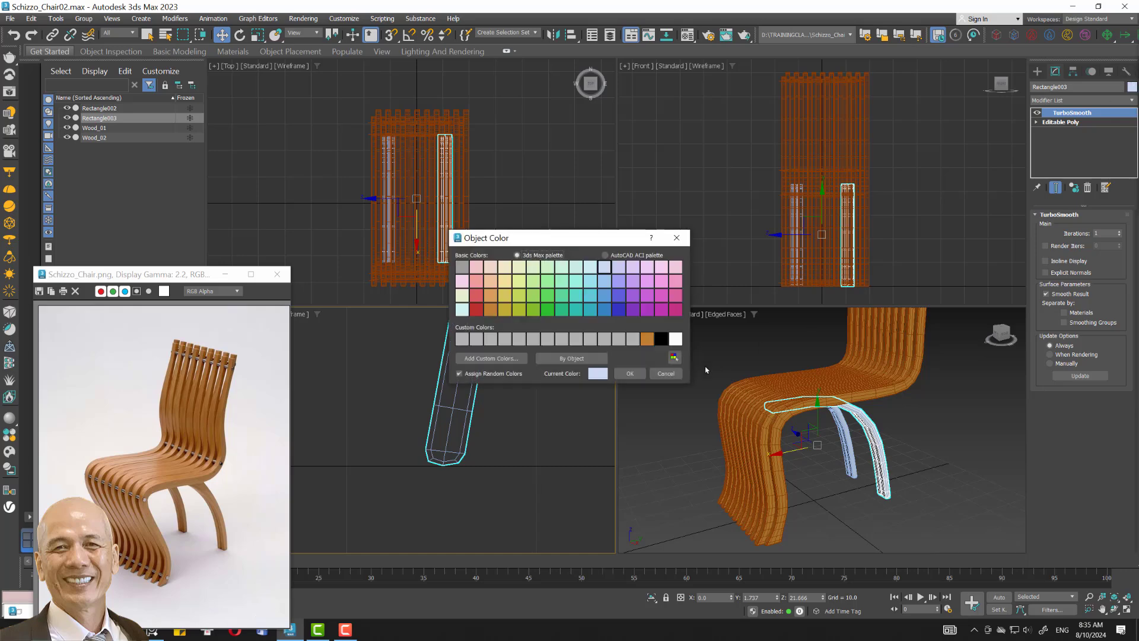
left_click(630, 373)
left_click(950, 504)
left_click(849, 451)
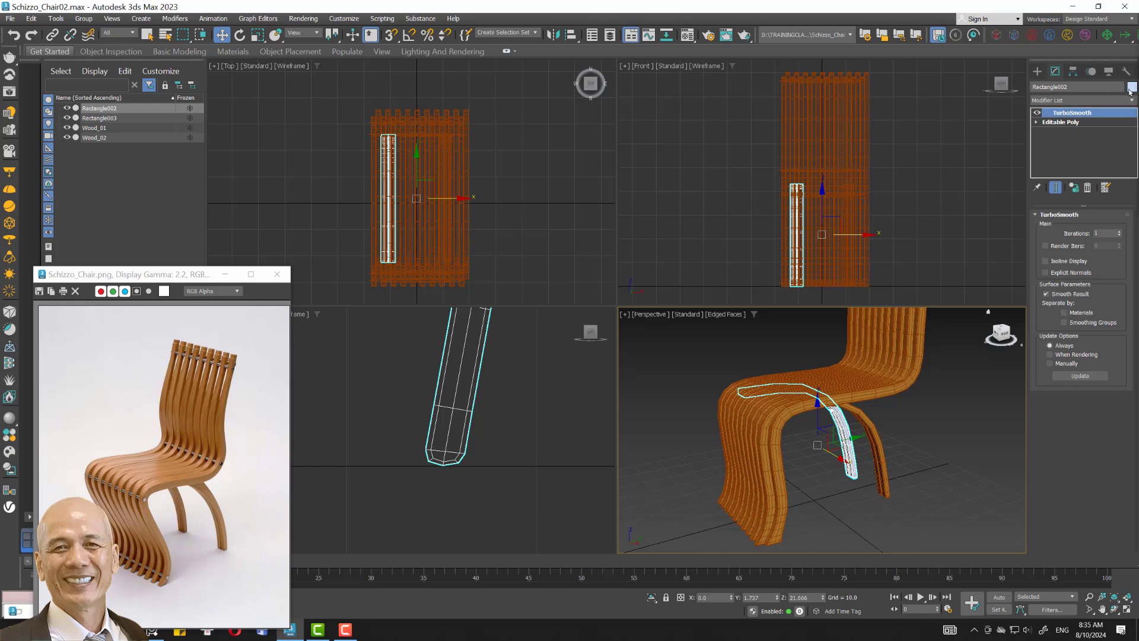
left_click(1133, 87)
left_click(647, 338)
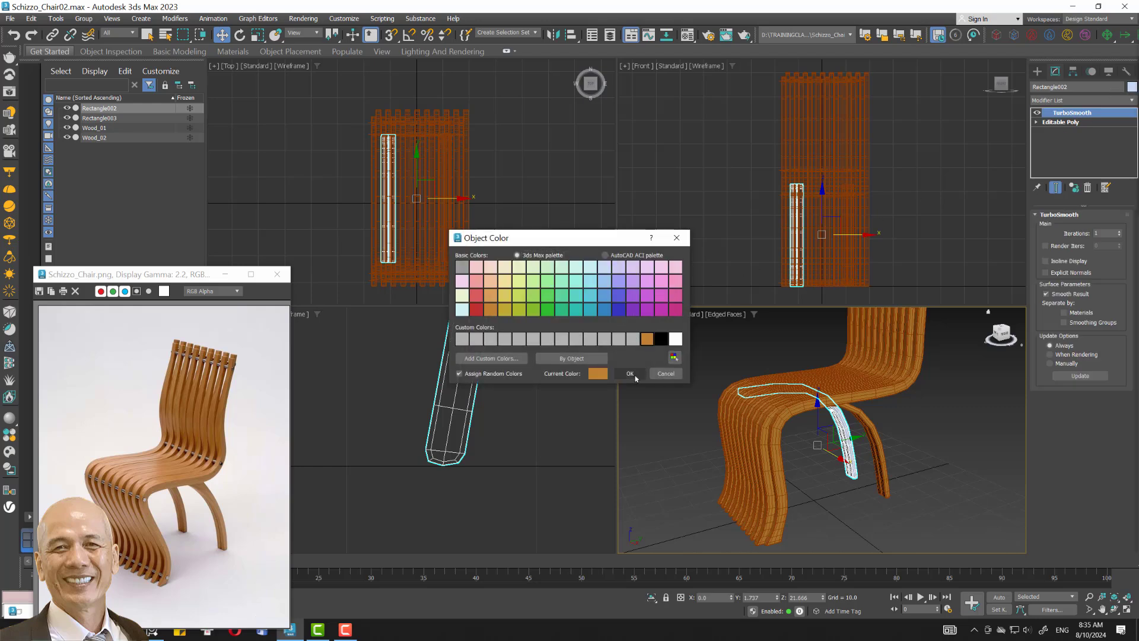
left_click(631, 373)
left_click(916, 487)
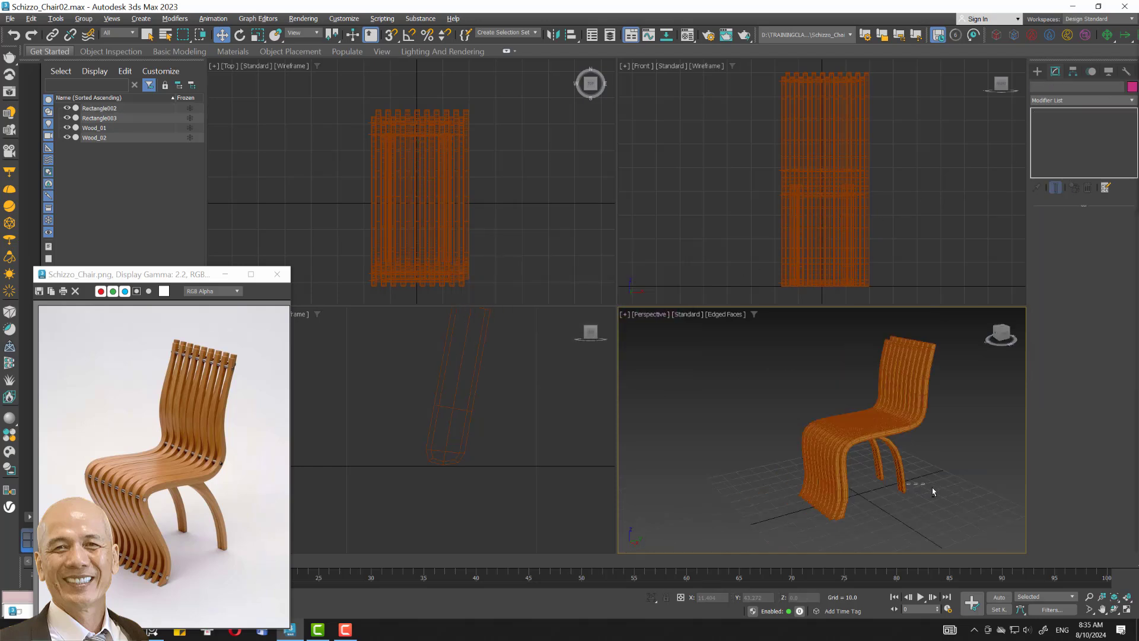
middle_click_drag(958, 458, 904, 444)
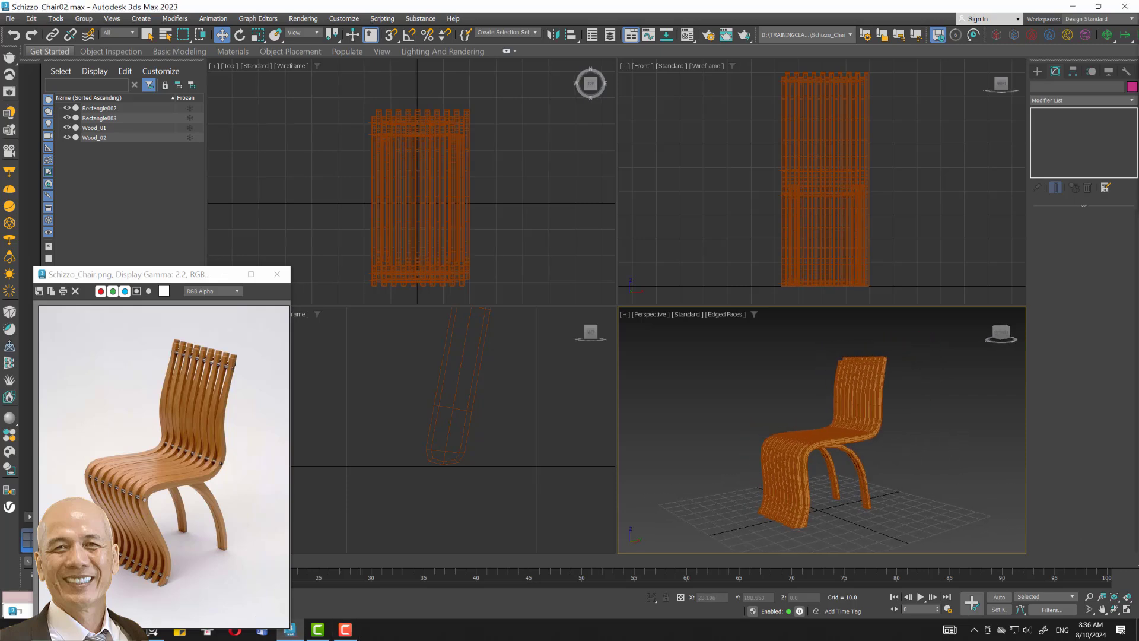
middle_click_drag(433, 380, 1136, 546, "alt")
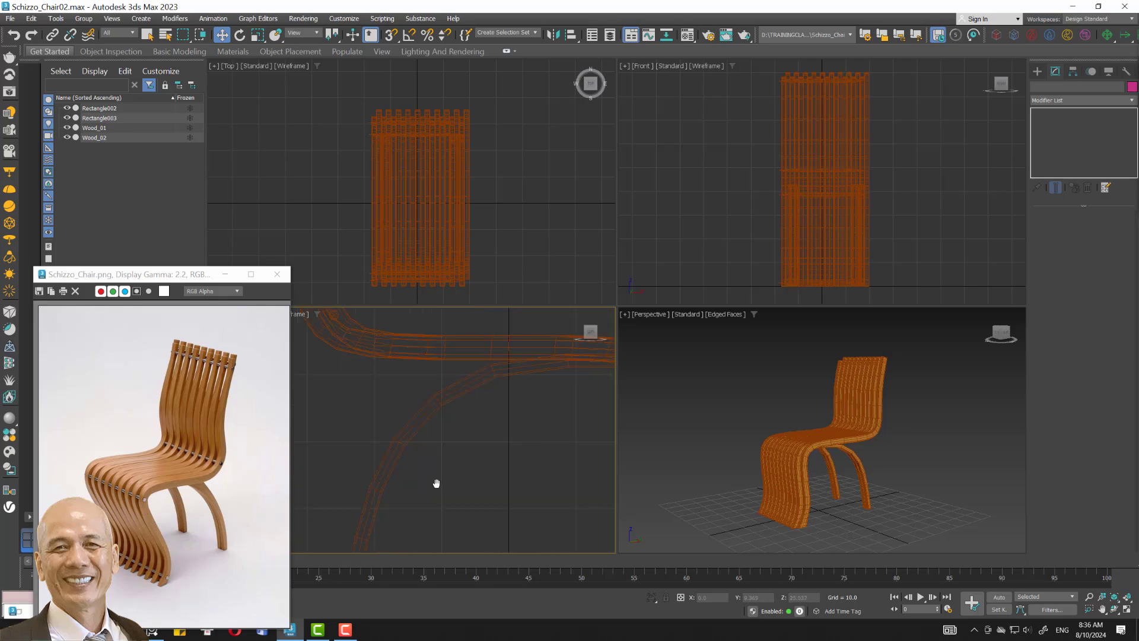
Connect a new edge loop on Rectangle002 where the leg meets the seat, then zoom extents.
left_click(406, 424)
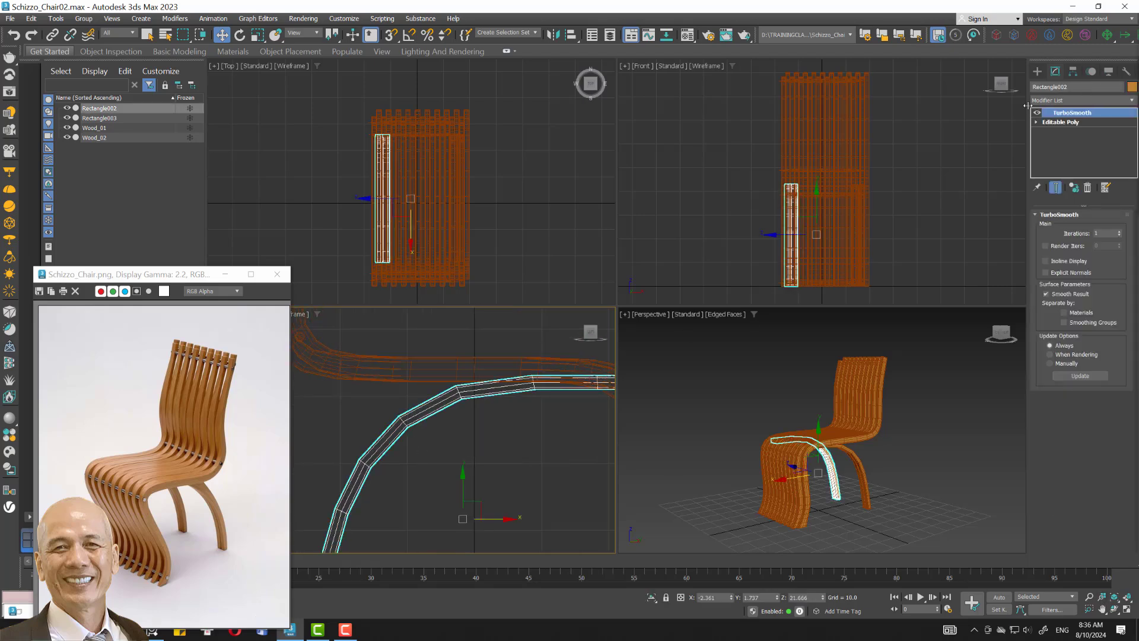
left_click(1036, 122)
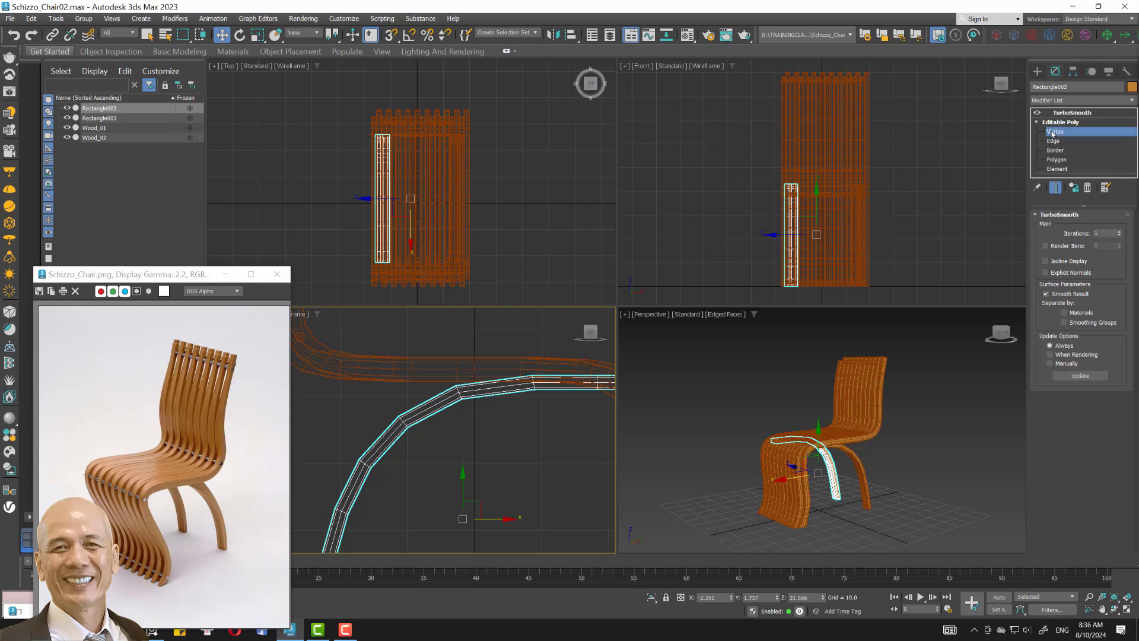
middle_click_drag(569, 380, 477, 449, "alt")
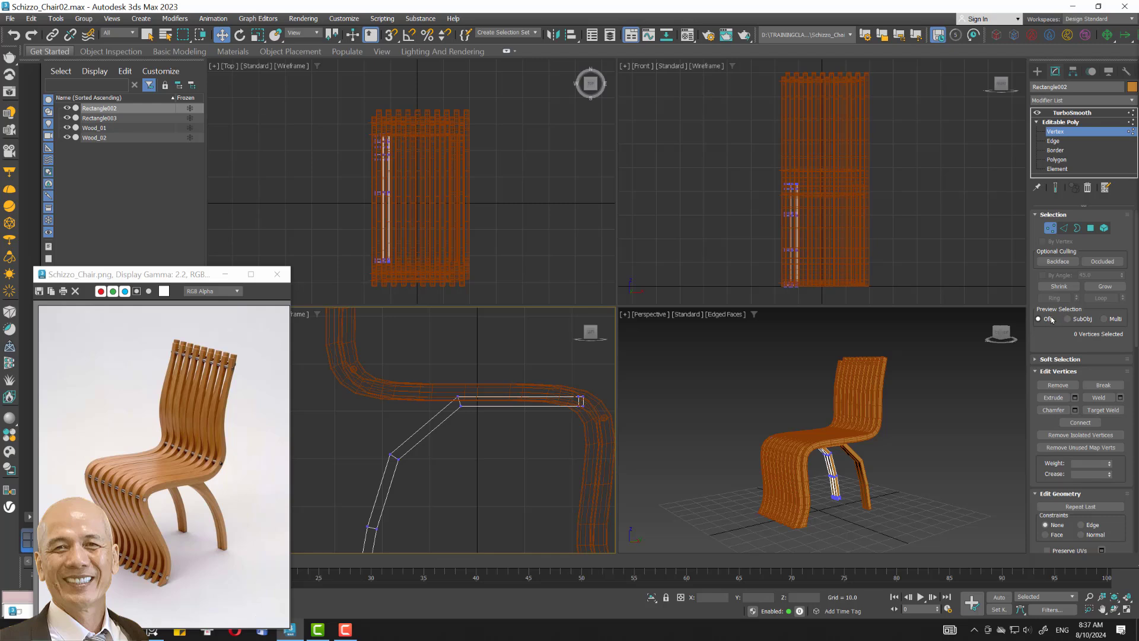
left_click(1064, 227)
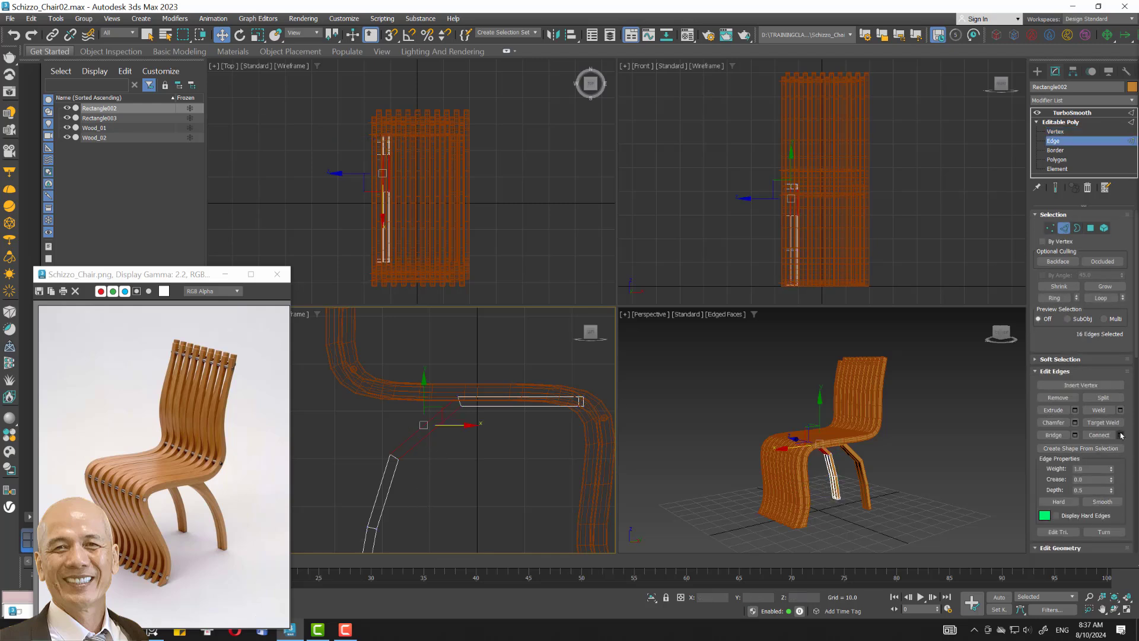
left_click(1121, 435)
left_click(417, 483)
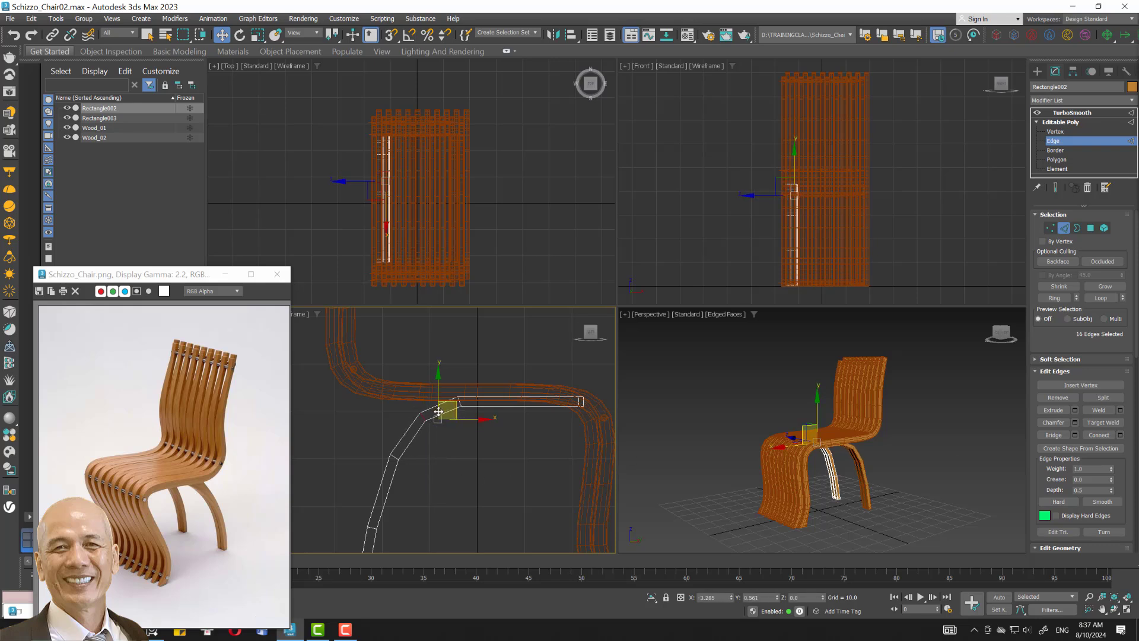
mouse_move(438, 412)
middle_mouse_down()
mouse_move(548, 411)
mouse_move(529, 429)
middle_mouse_up()
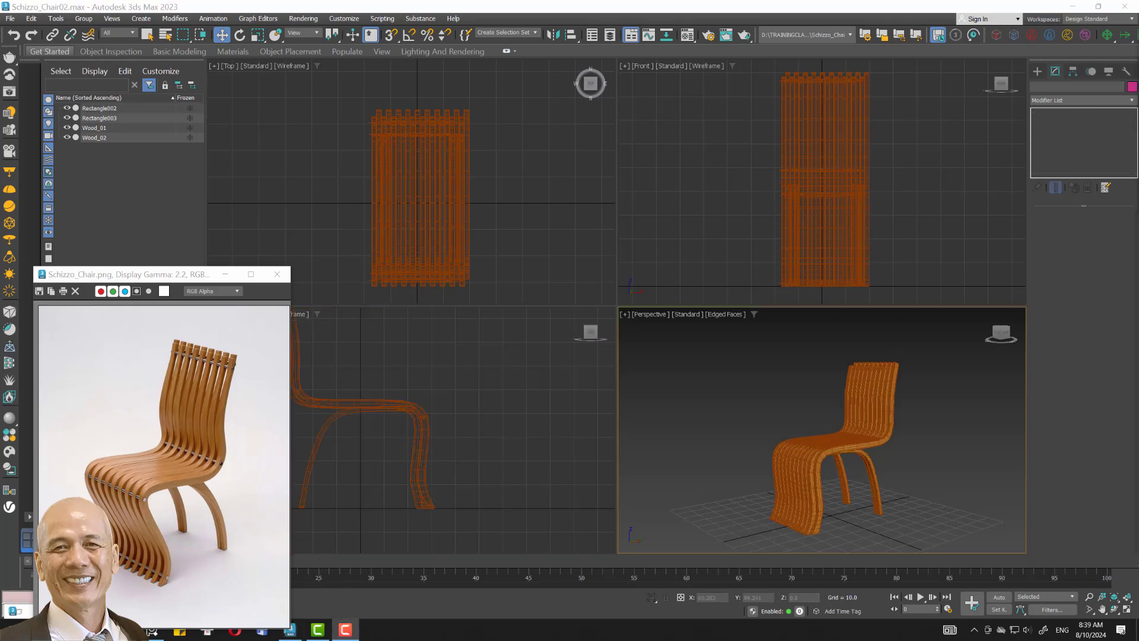
key("ctrl+shift+z")
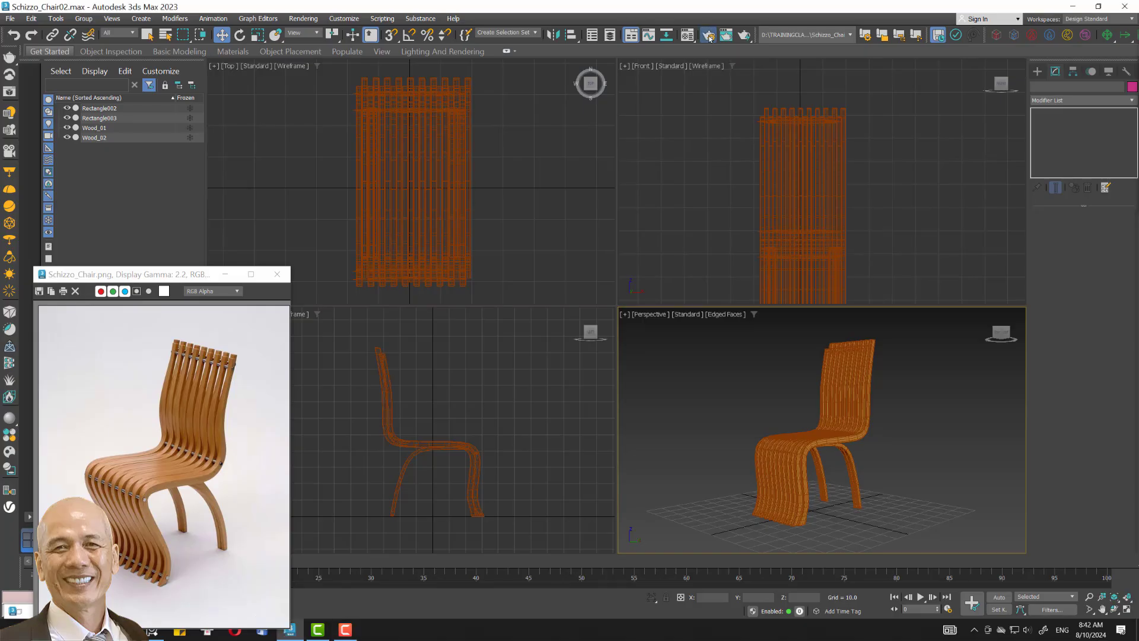
Switch the renderer to V-Ray 6 Hotfix 1 with a Bucket image sampler.
left_click(709, 38)
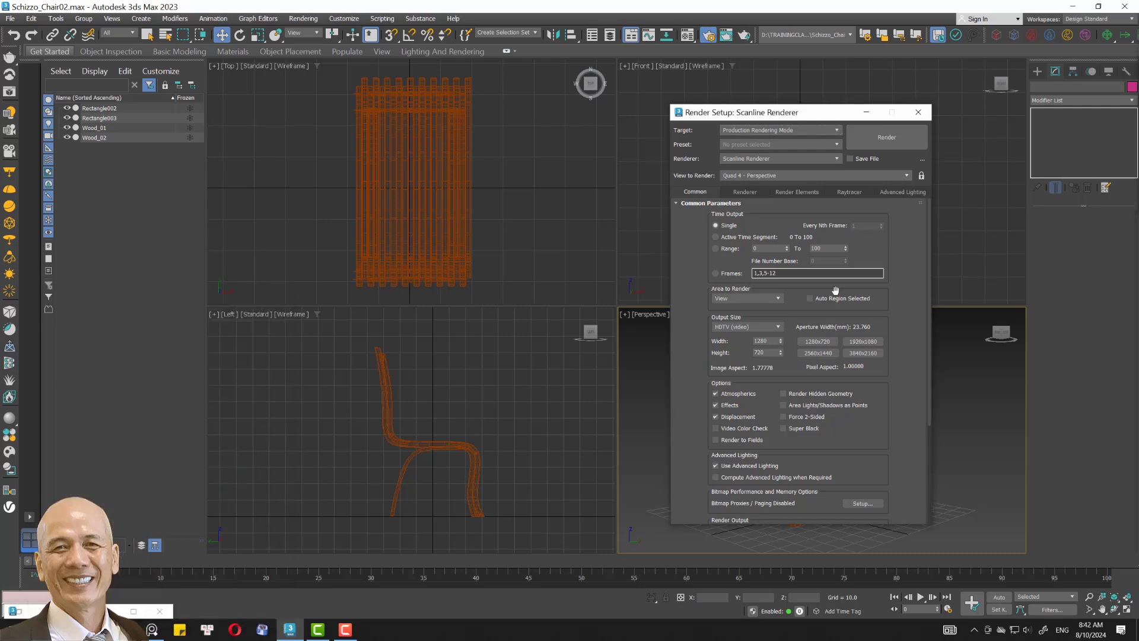
left_click_drag(820, 107, 464, 105)
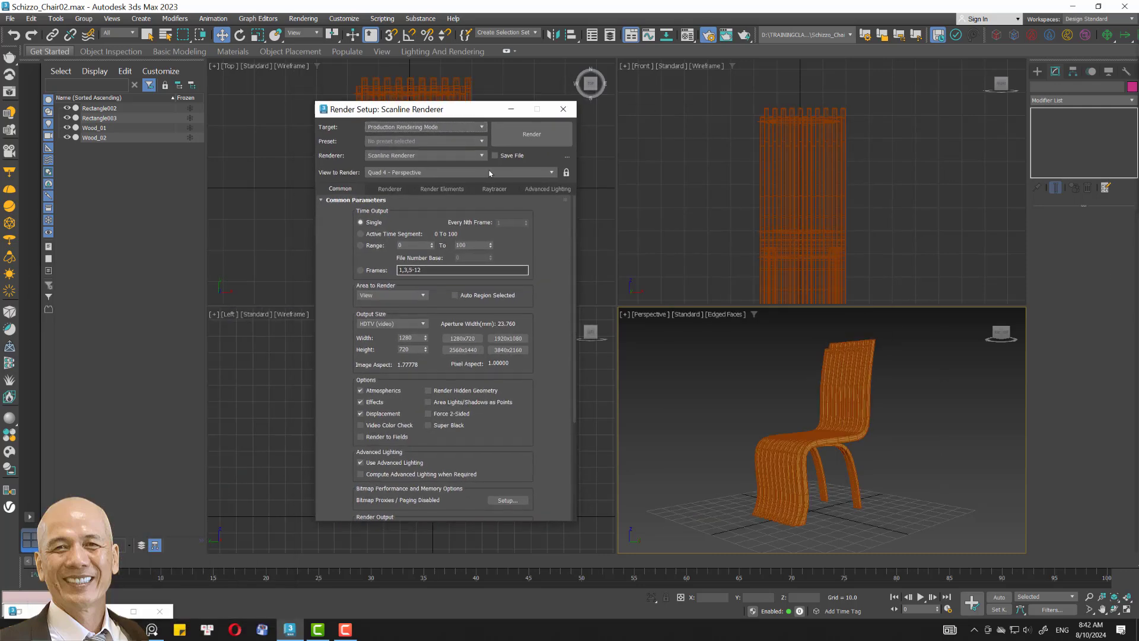
left_click(444, 157)
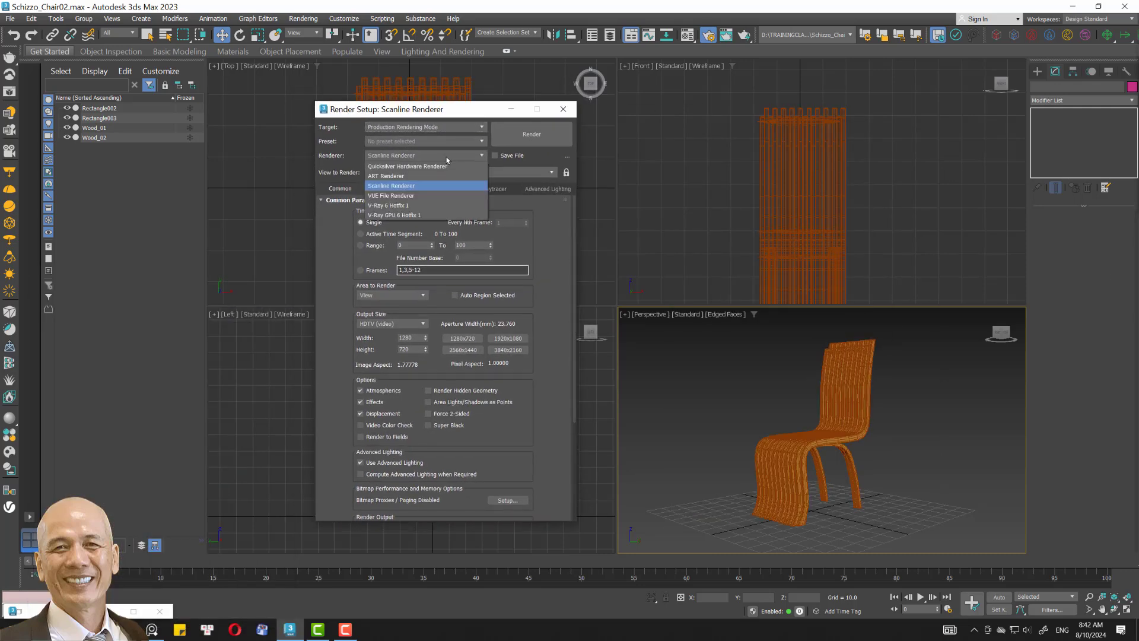
left_click(419, 207)
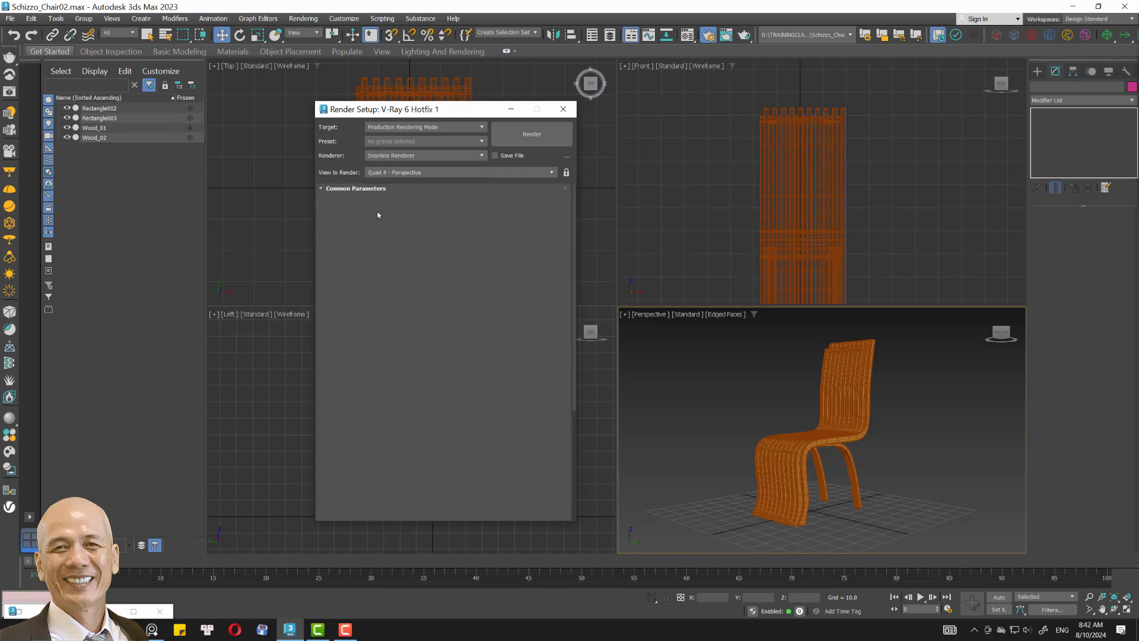
left_click(394, 189)
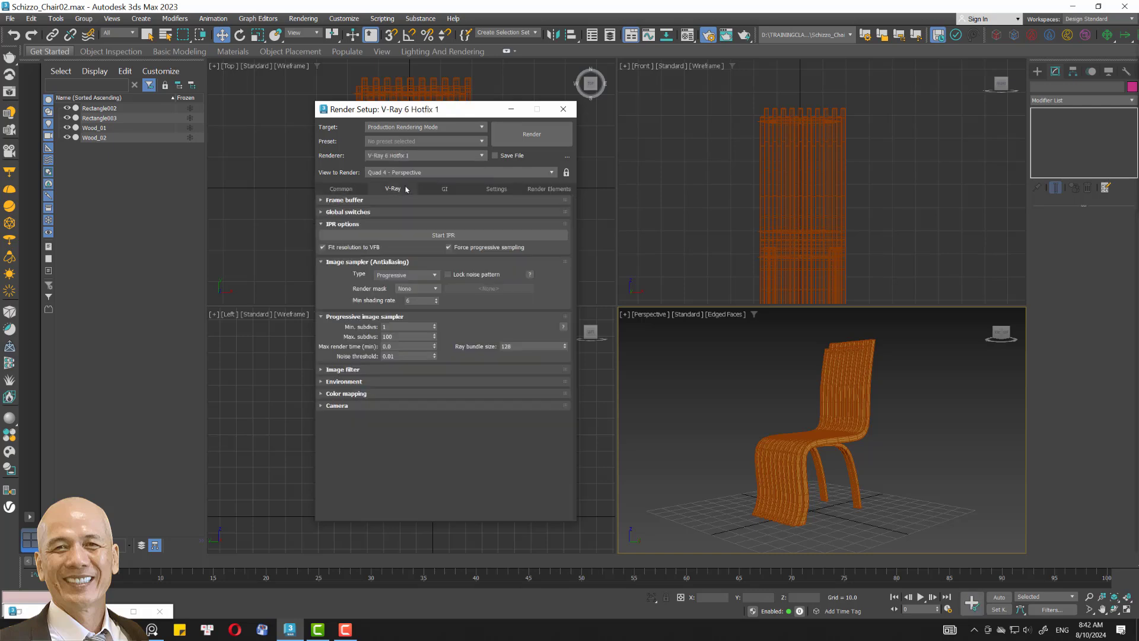
left_click(409, 275)
left_click(404, 285)
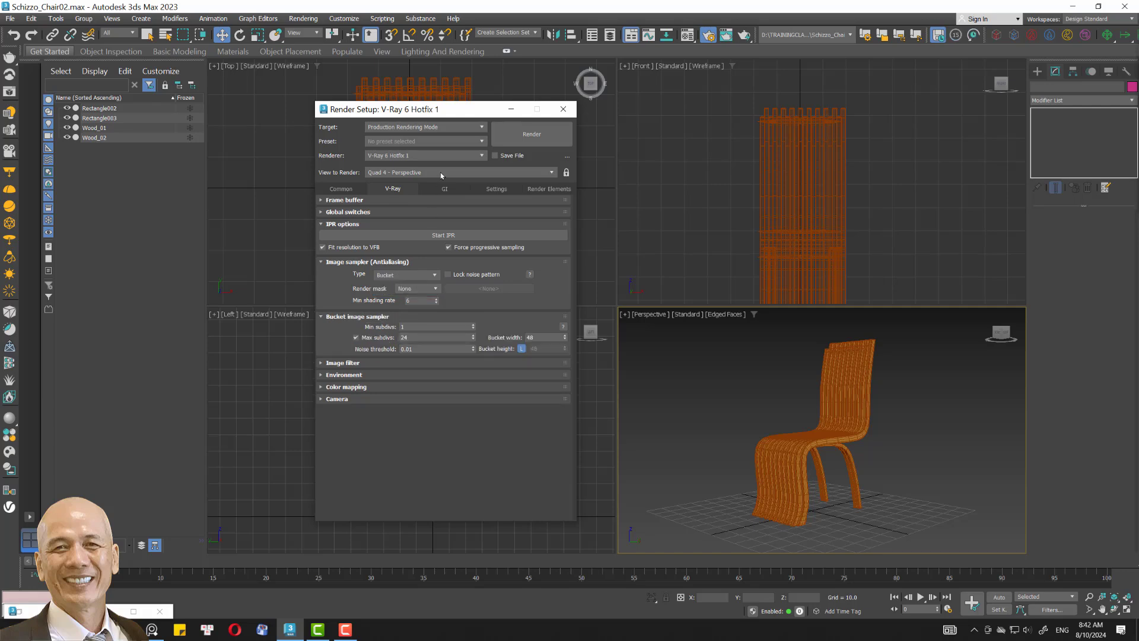
left_click_drag(440, 114, 308, 115)
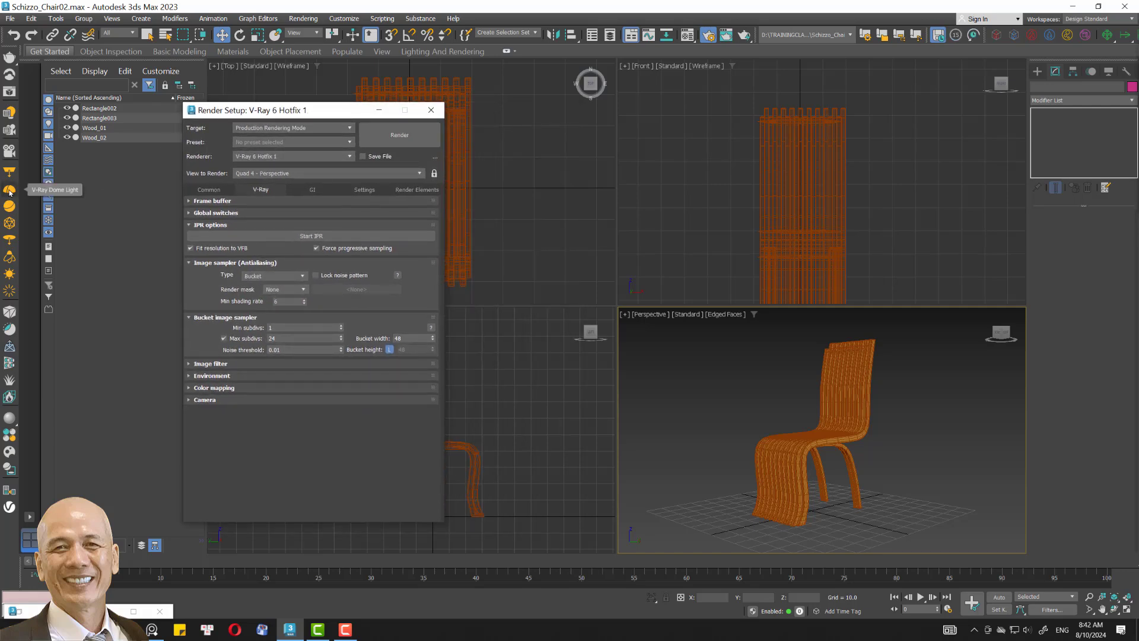
Create a V-Ray dome light and set rendering to the Perspective view.
left_click(529, 170)
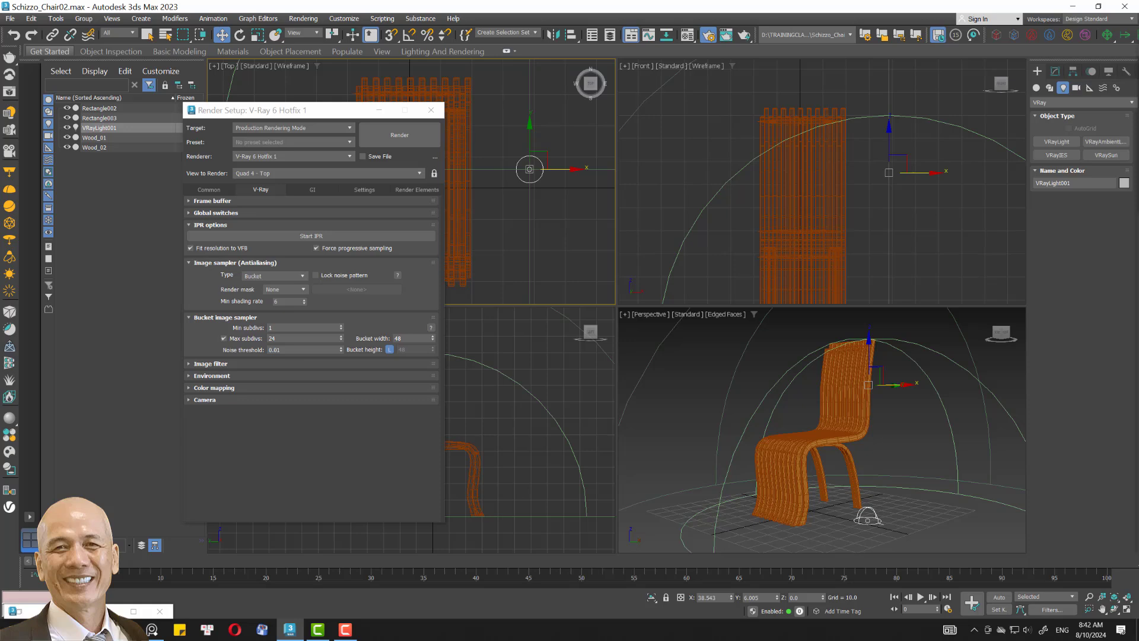
left_click(272, 173)
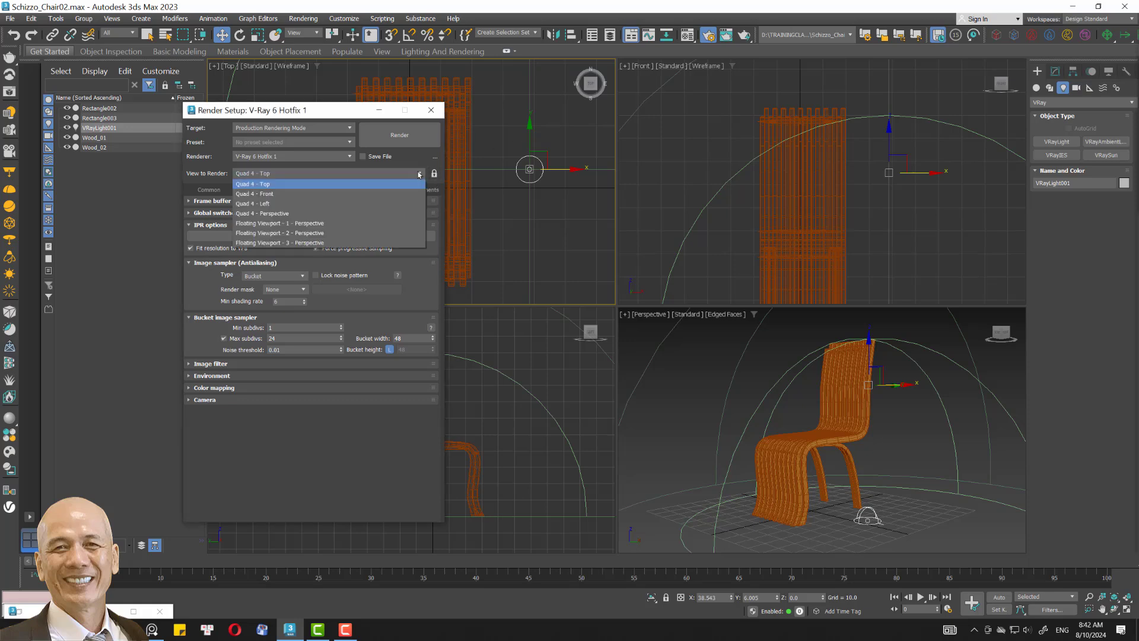
left_click(274, 214)
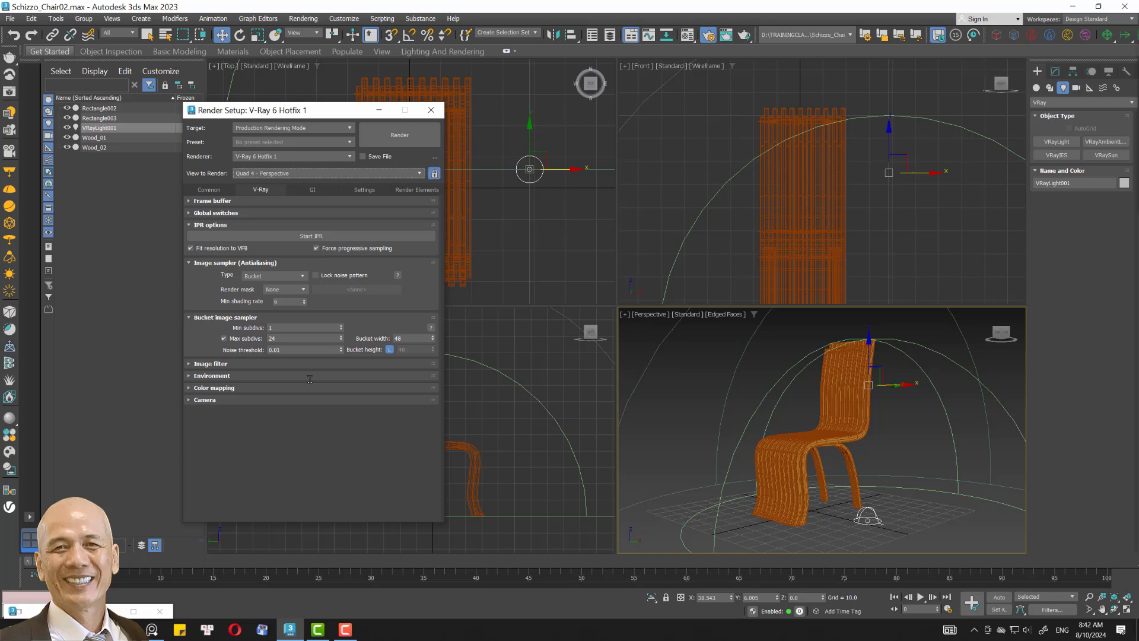
left_click(430, 110)
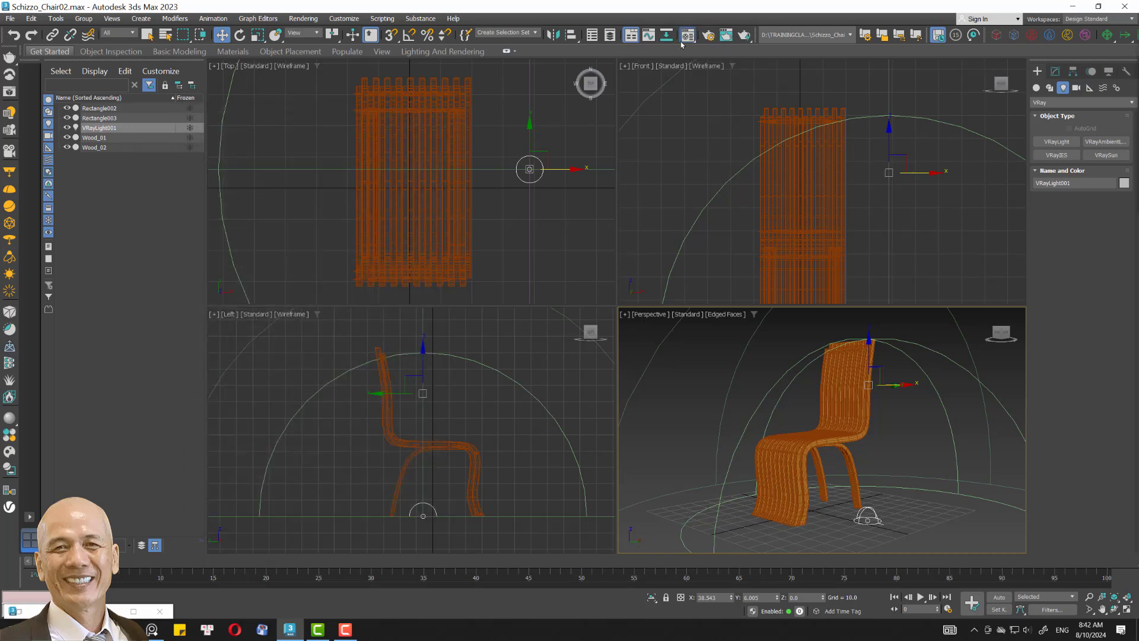
Select Wood_01 and Wood_02 and change the sample material to a VRayMtl.
key("m")
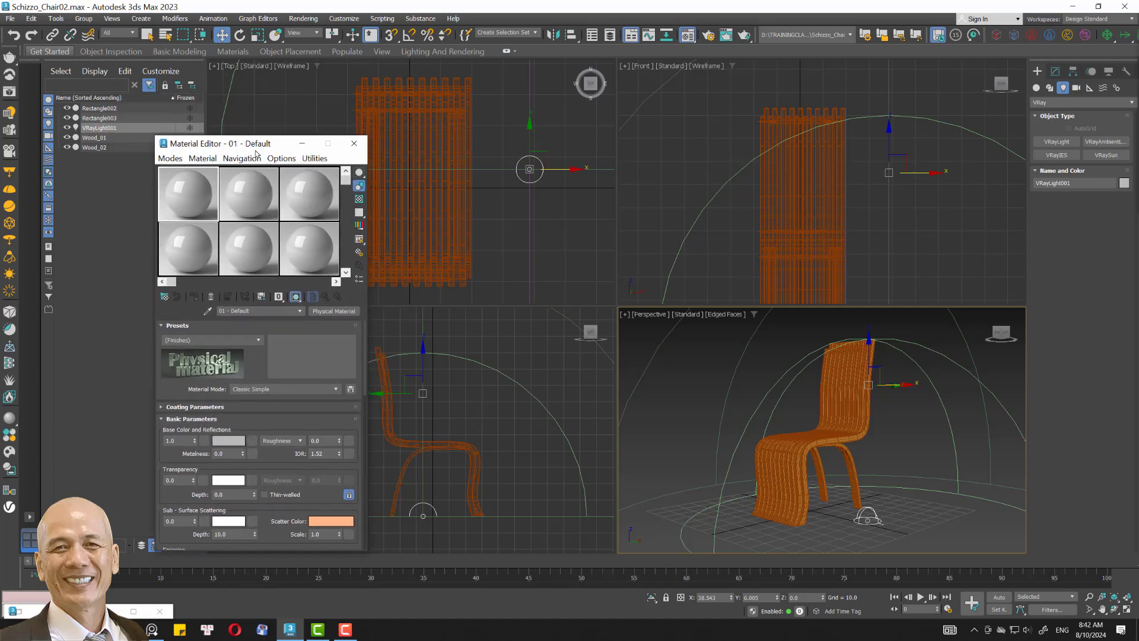
left_click(94, 137)
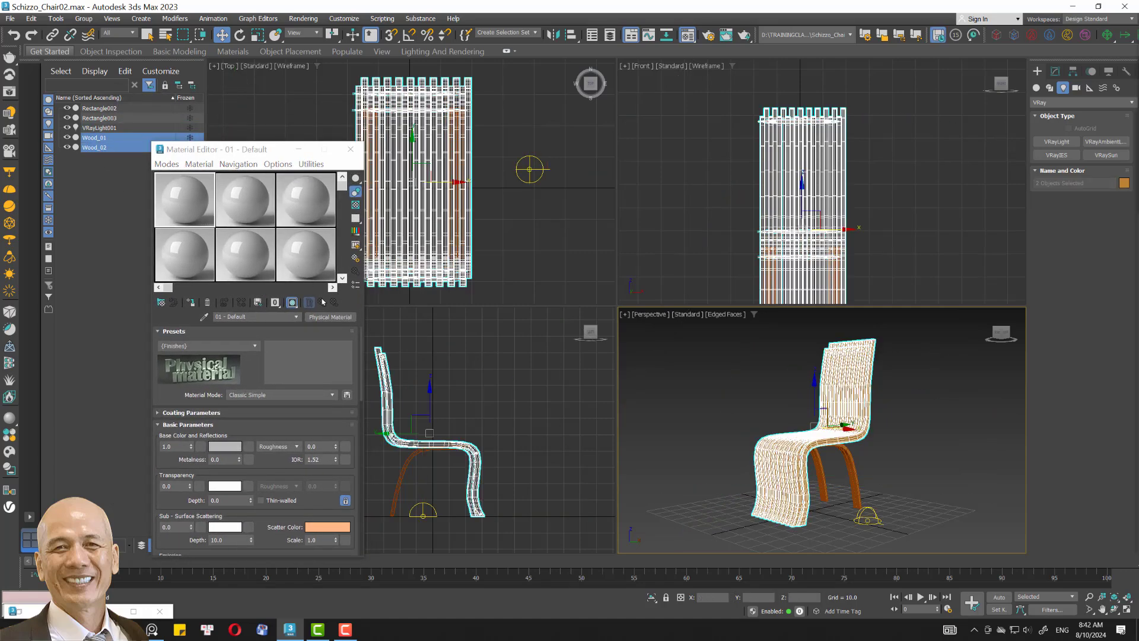
left_click(323, 318)
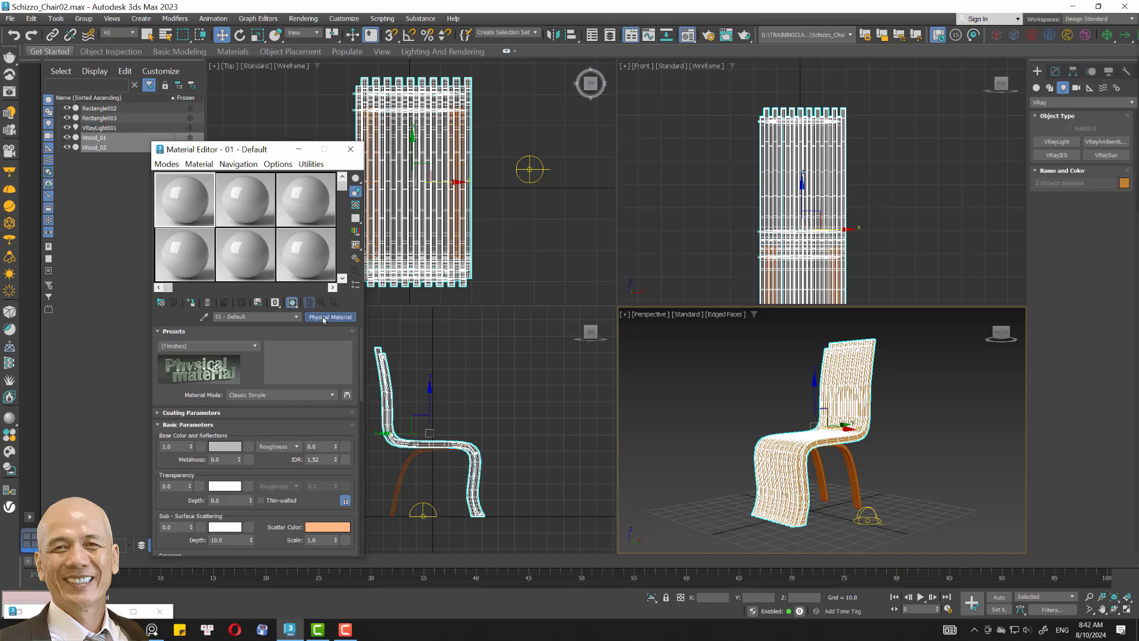
left_click(490, 340)
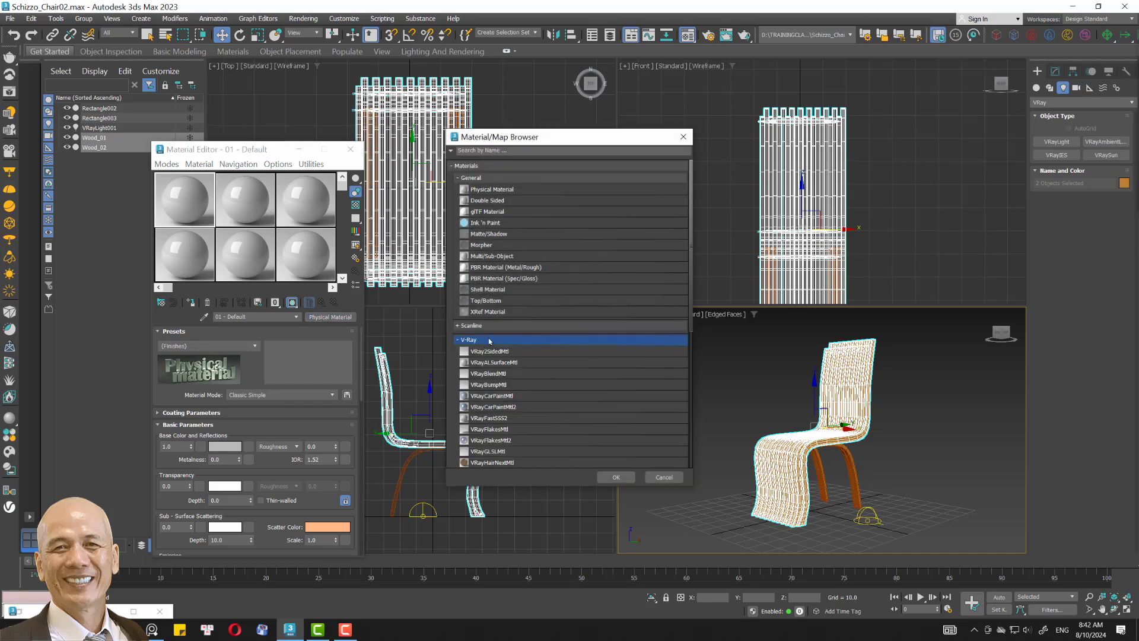
scroll(489, 341, "down", 3)
left_click(490, 442)
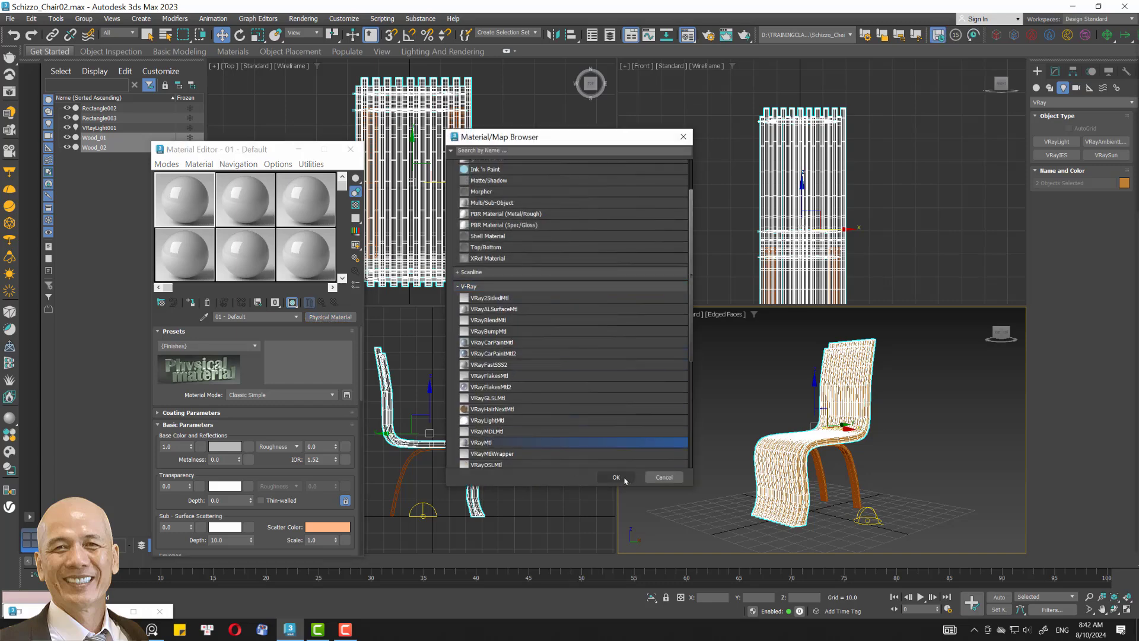
left_click(617, 477)
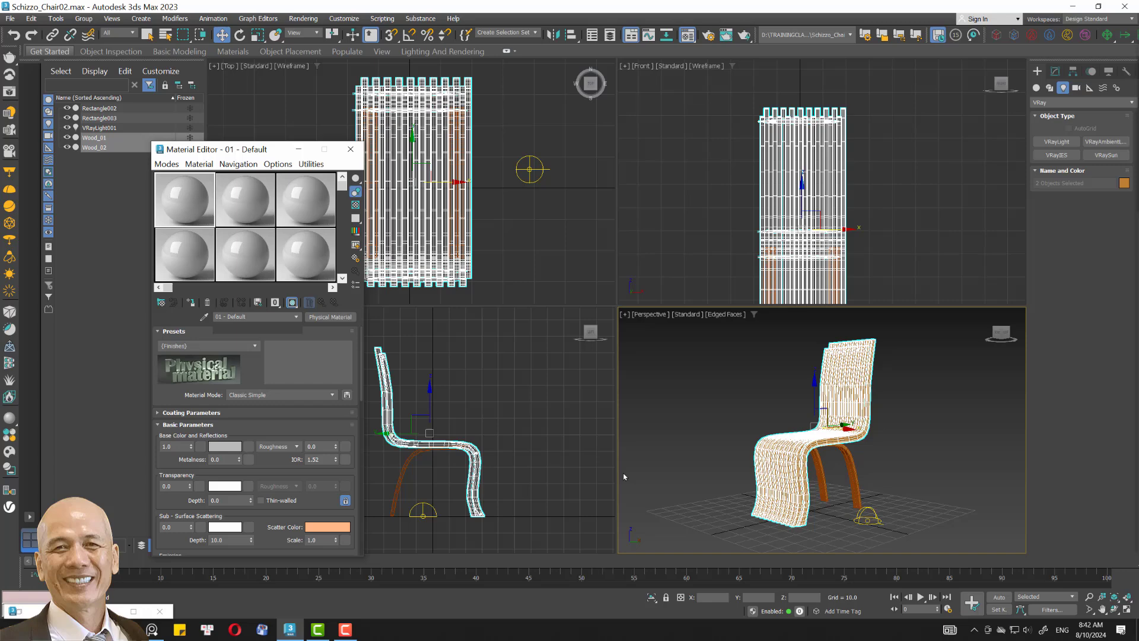
Set the diffuse colour to the reference photo's wood brown (RGB 56, 20, 3).
left_click(191, 303)
left_click(224, 343)
left_click(25, 238)
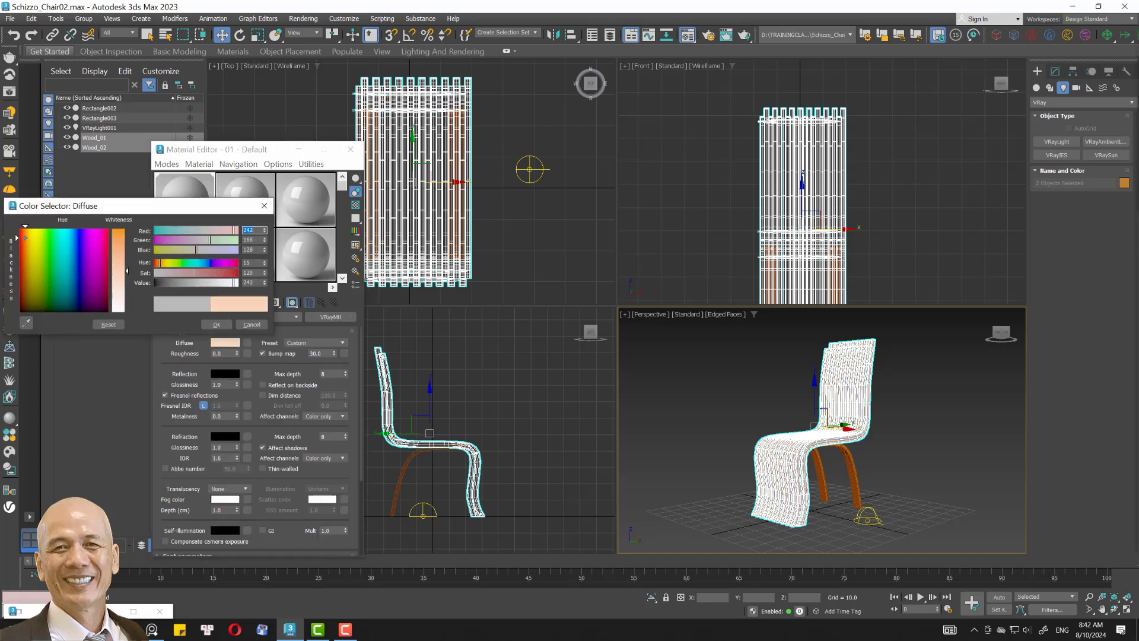
left_click_drag(25, 238, 21, 236)
left_click_drag(118, 271, 118, 239)
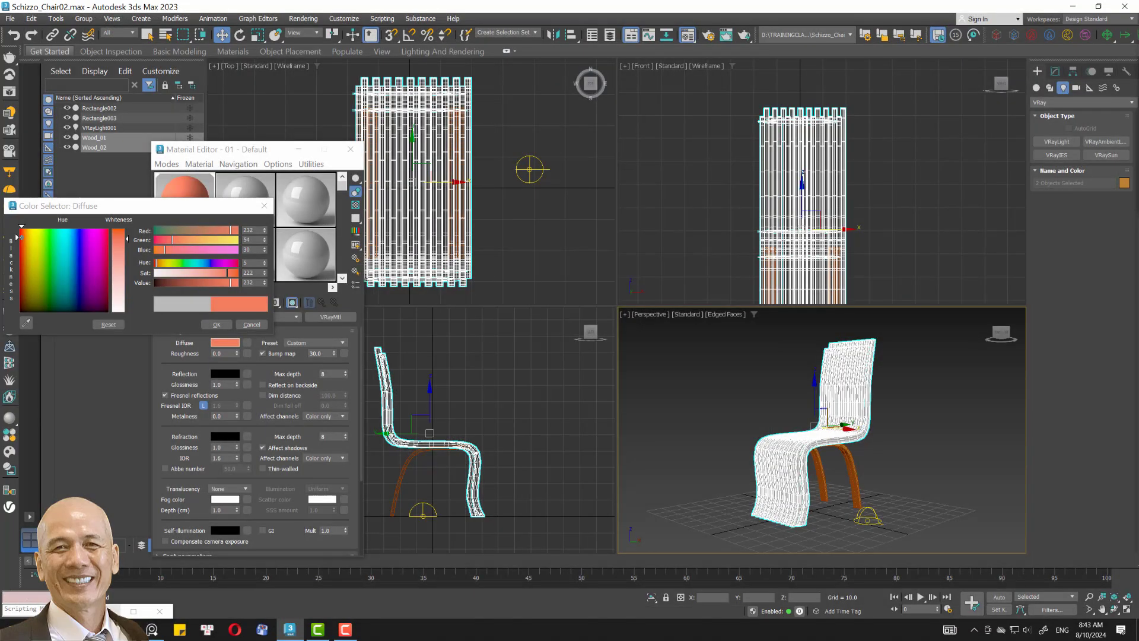
left_click(183, 183)
left_click_drag(119, 205, 534, 139)
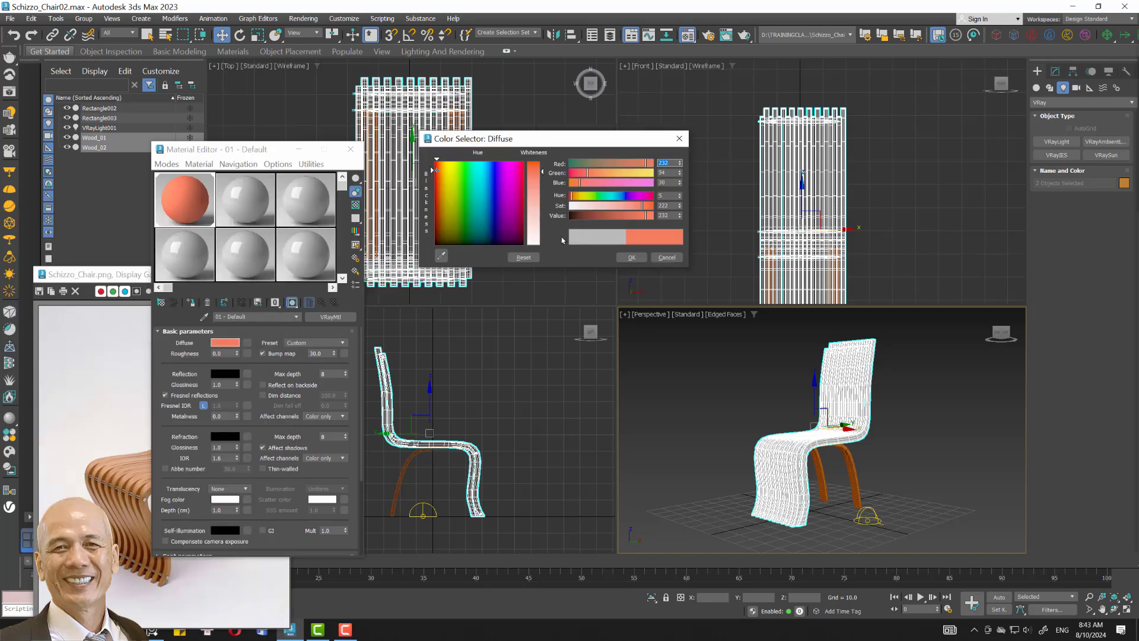
left_click(441, 255)
left_click(135, 550)
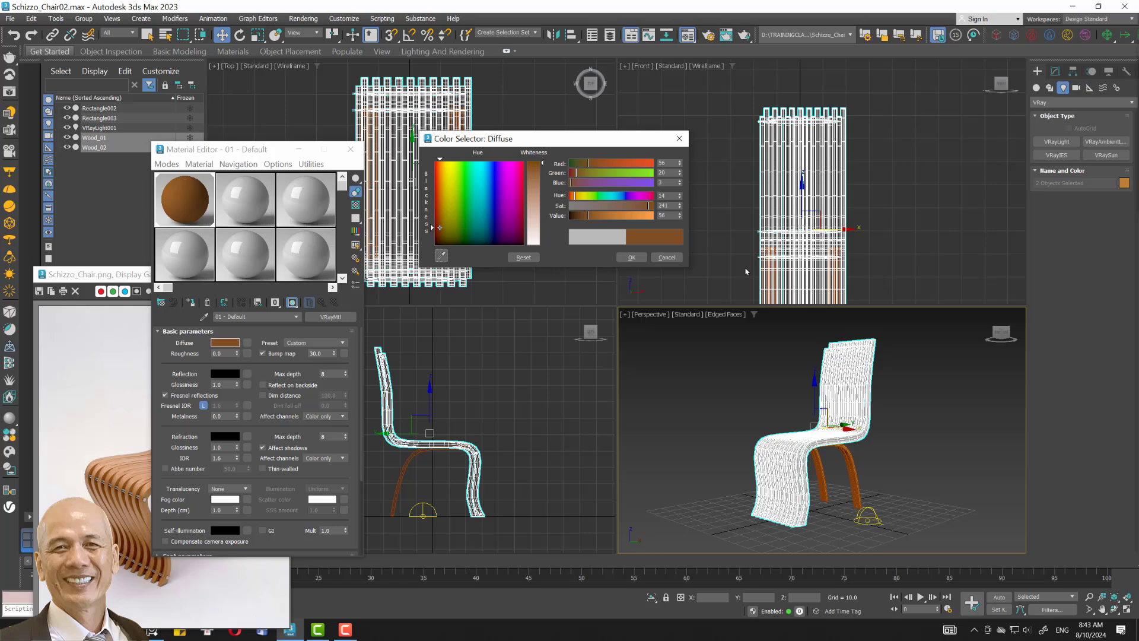
left_click(632, 258)
left_click_drag(257, 149, 204, 97)
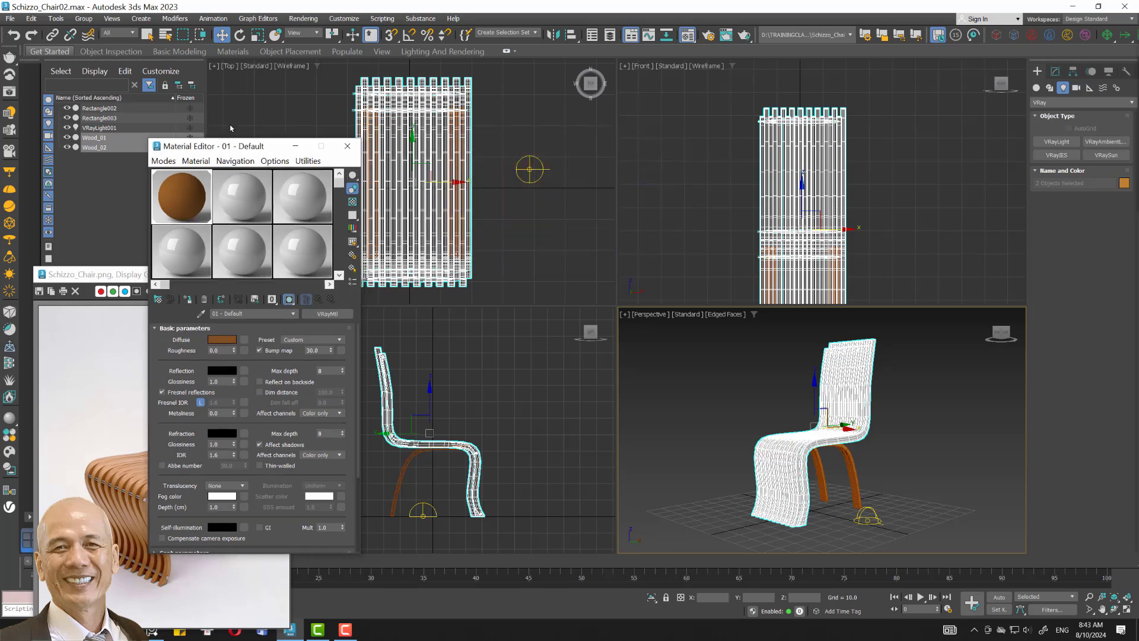
Assign the brown wood material to the seat and back slats and to both chair legs.
left_click(143, 252)
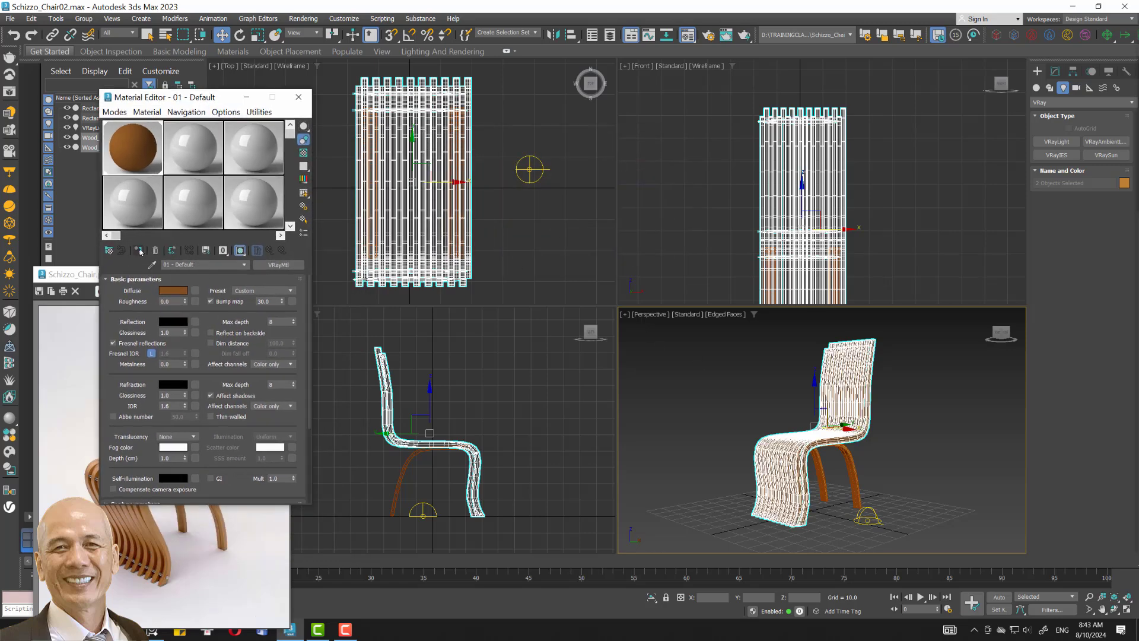
left_click(401, 486)
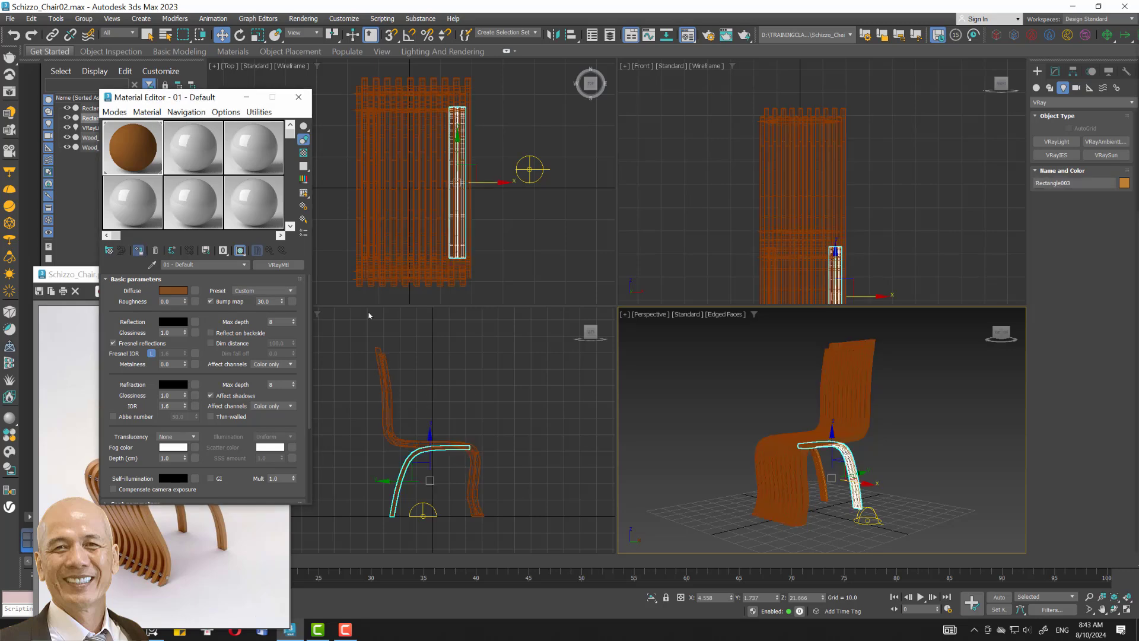
left_click(815, 487)
left_click(139, 252)
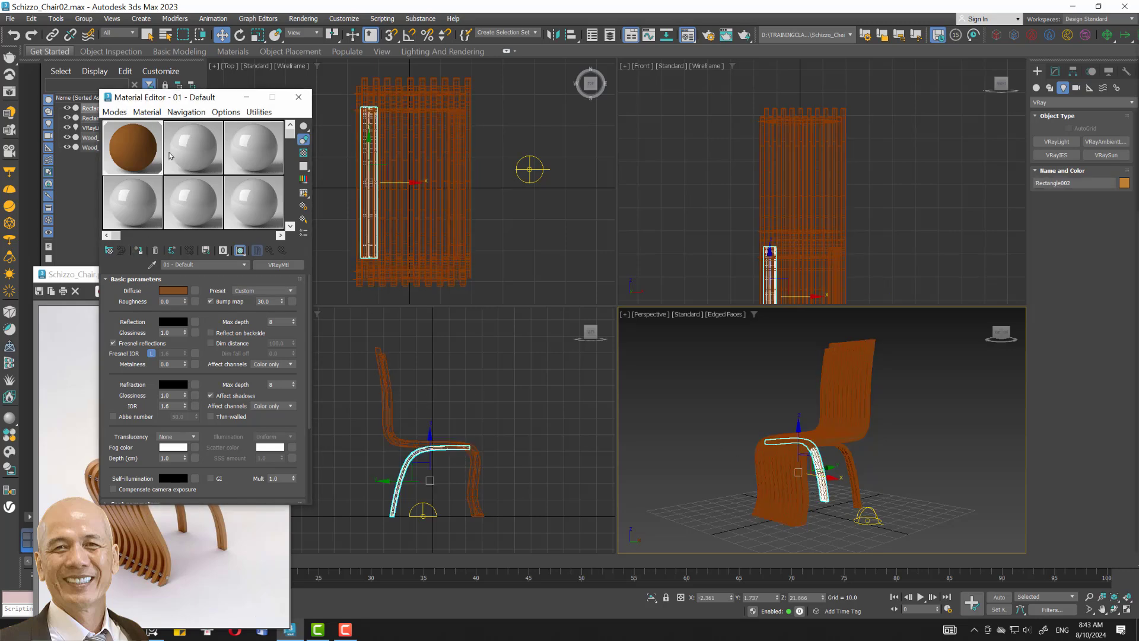
left_click_drag(175, 105, 281, 104)
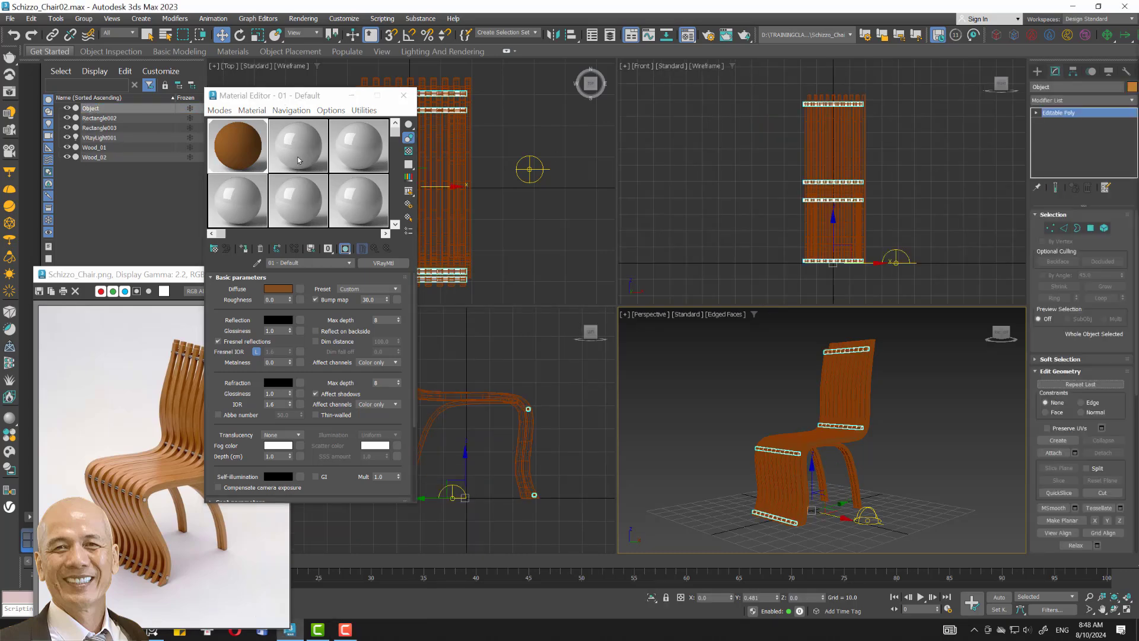
Change the second sample material to a VRayMtl with a black diffuse colour.
left_click(300, 161)
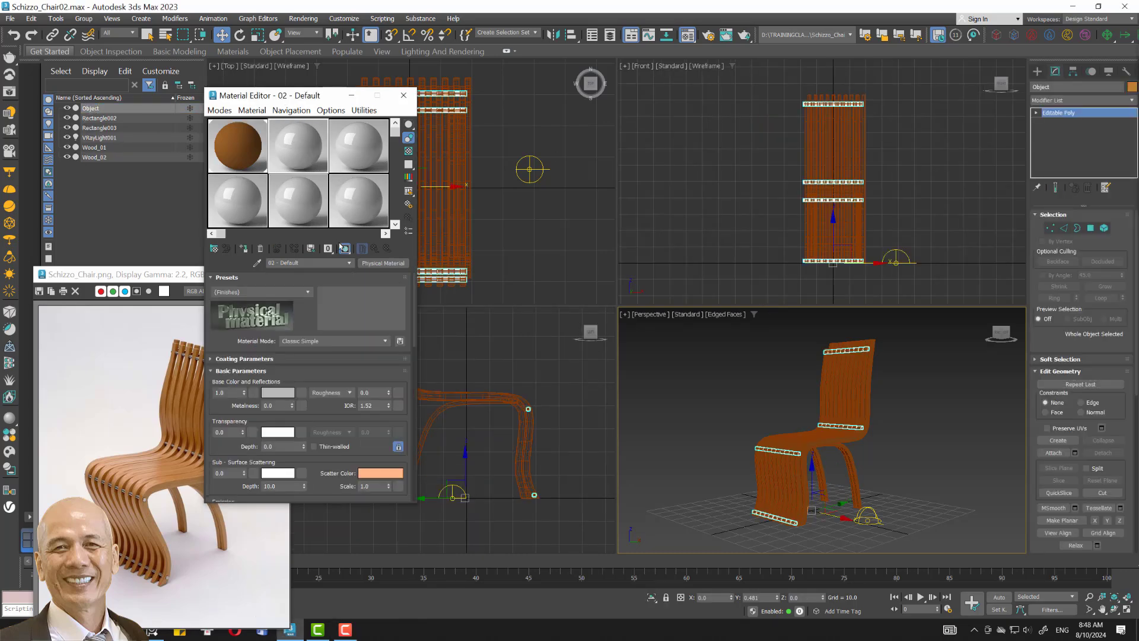
left_click(387, 263)
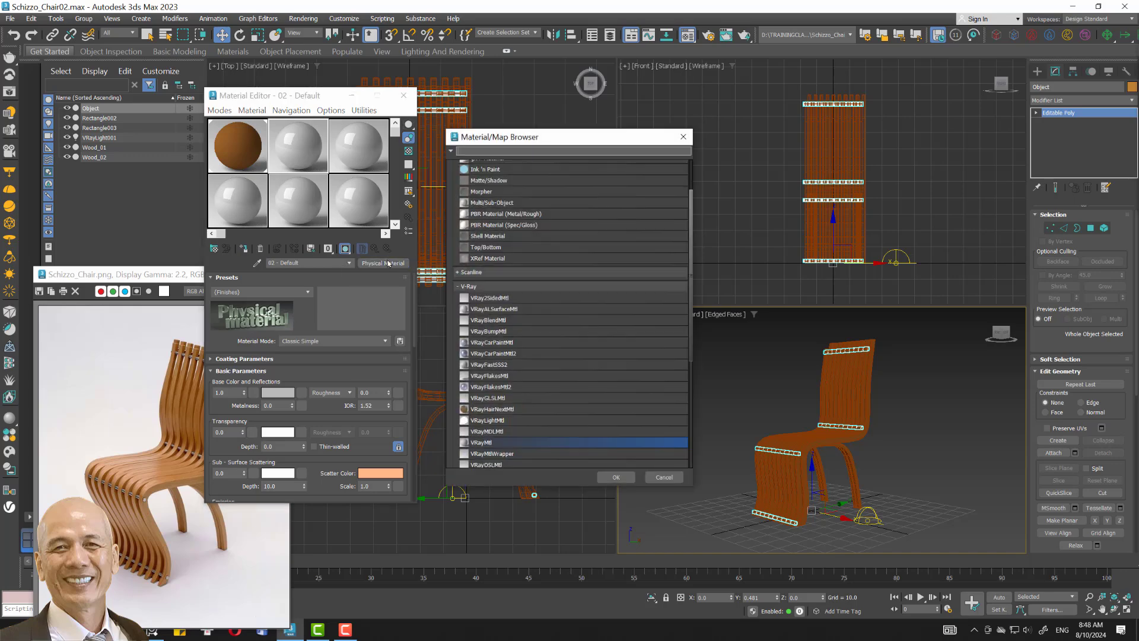
left_click(620, 477)
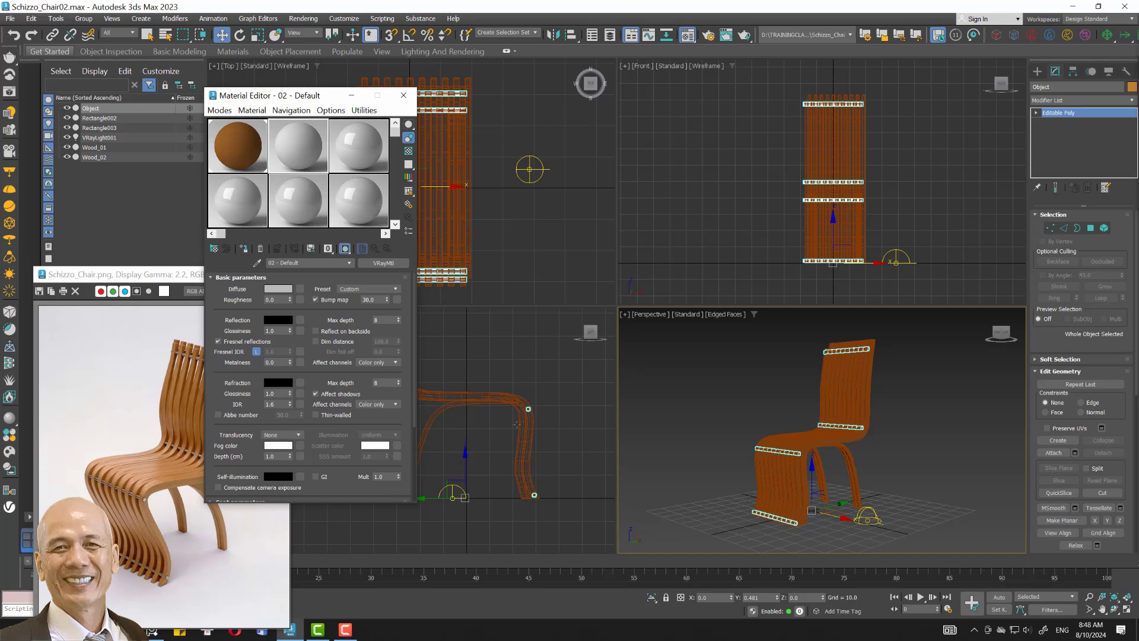
left_click(283, 289)
left_click_drag(132, 217, 131, 175)
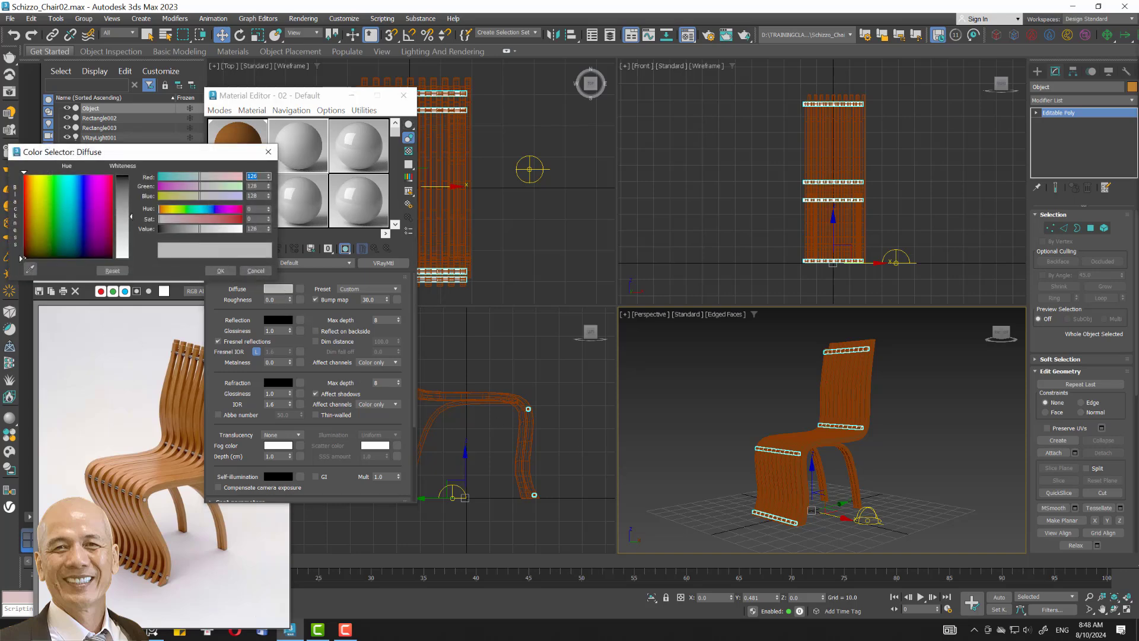
left_click(220, 271)
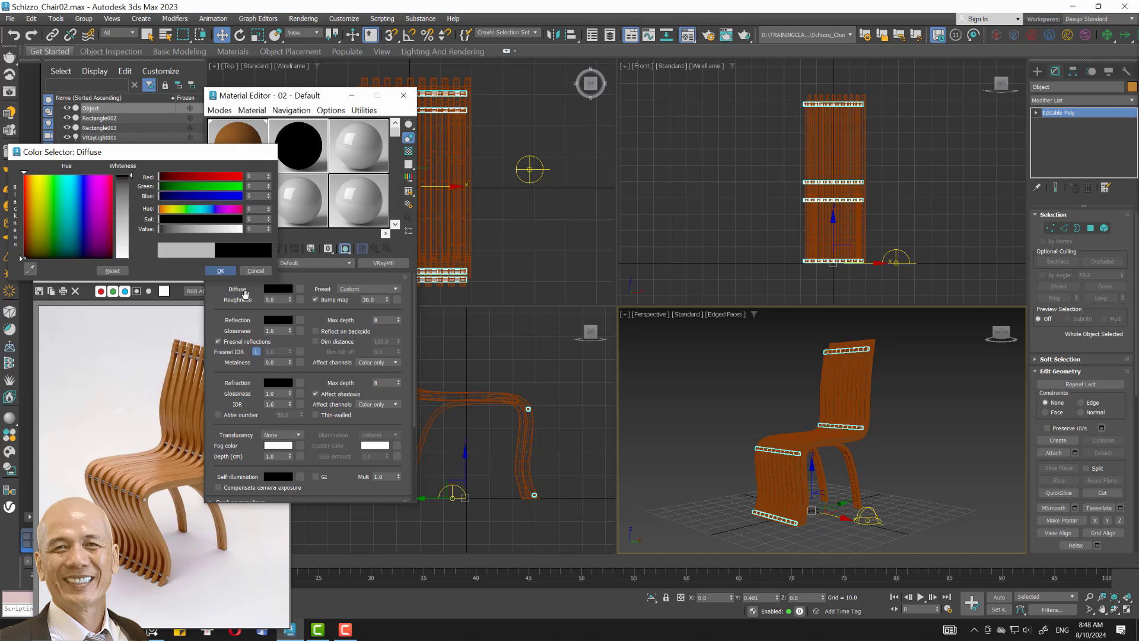
Give it a white reflection colour with 0.95 reflection glossiness.
left_click(278, 320)
left_click_drag(134, 218, 134, 287)
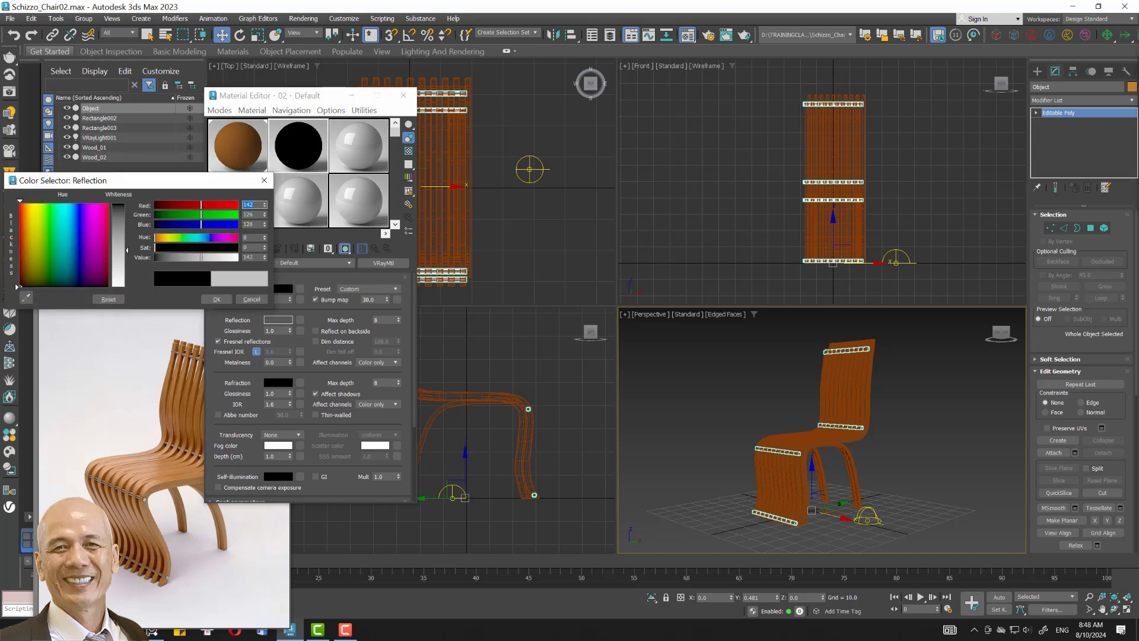
left_click(217, 299)
double_click(279, 331)
type("0.85")
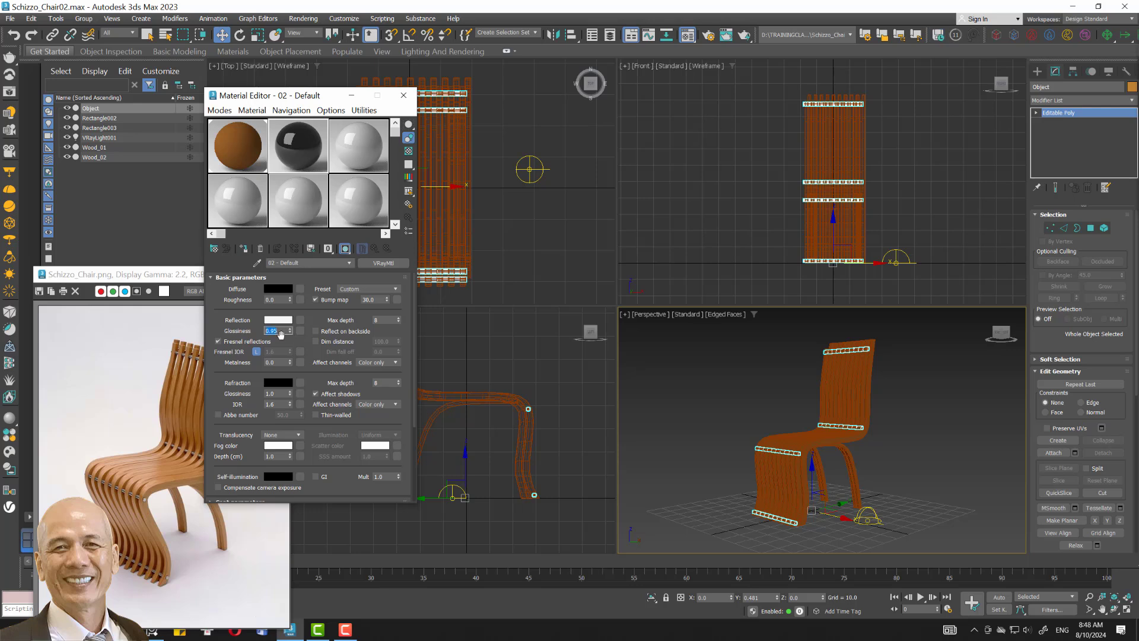
key("Return")
Create a VRayPlane ground plane beside the chair in the Top viewport.
left_click(404, 97)
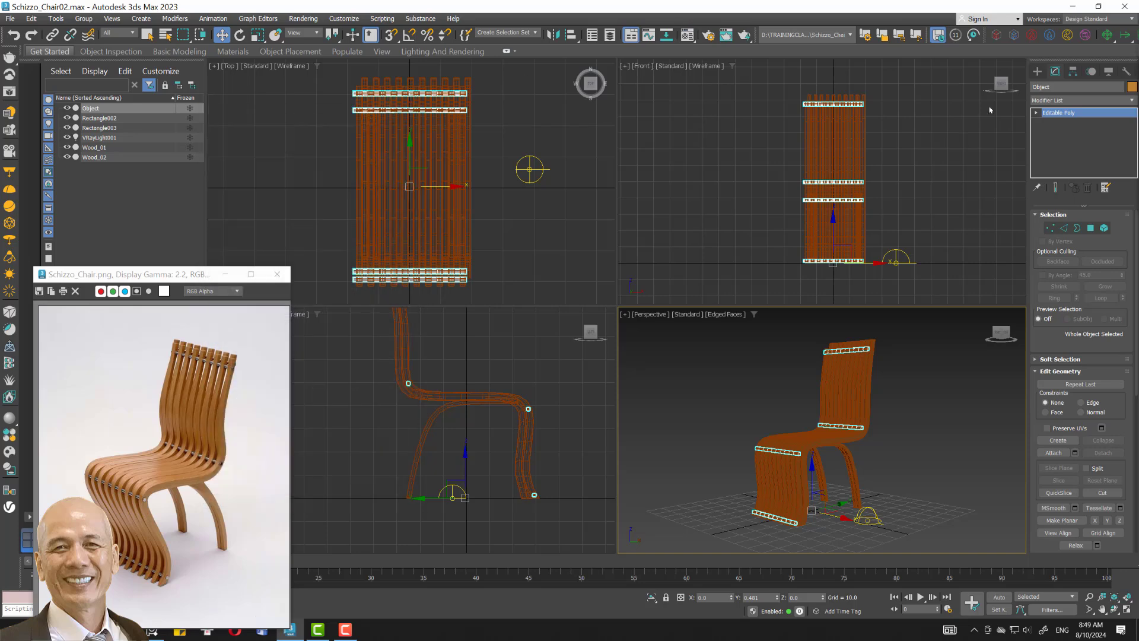
left_click(1038, 71)
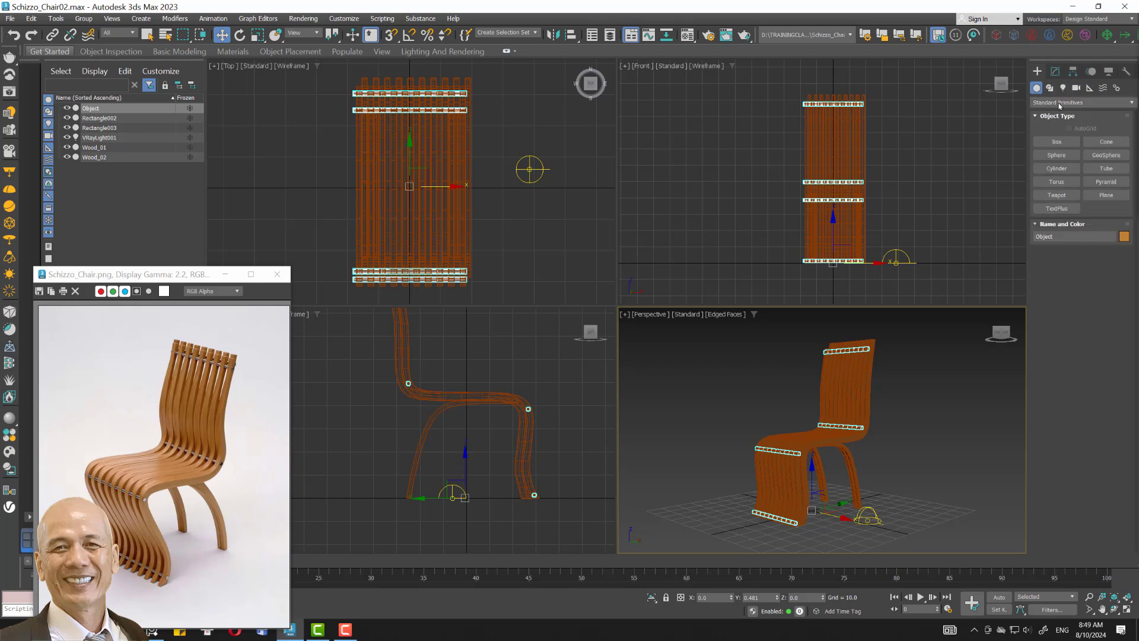
left_click(1060, 104)
left_click(1042, 250)
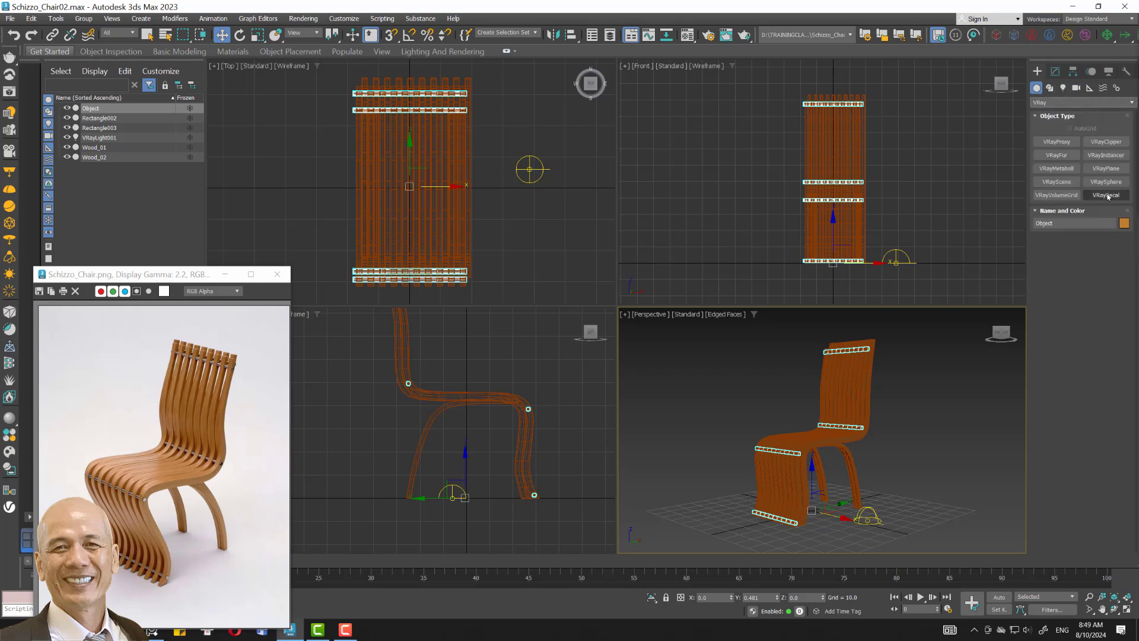
left_click(1105, 168)
left_click(540, 219)
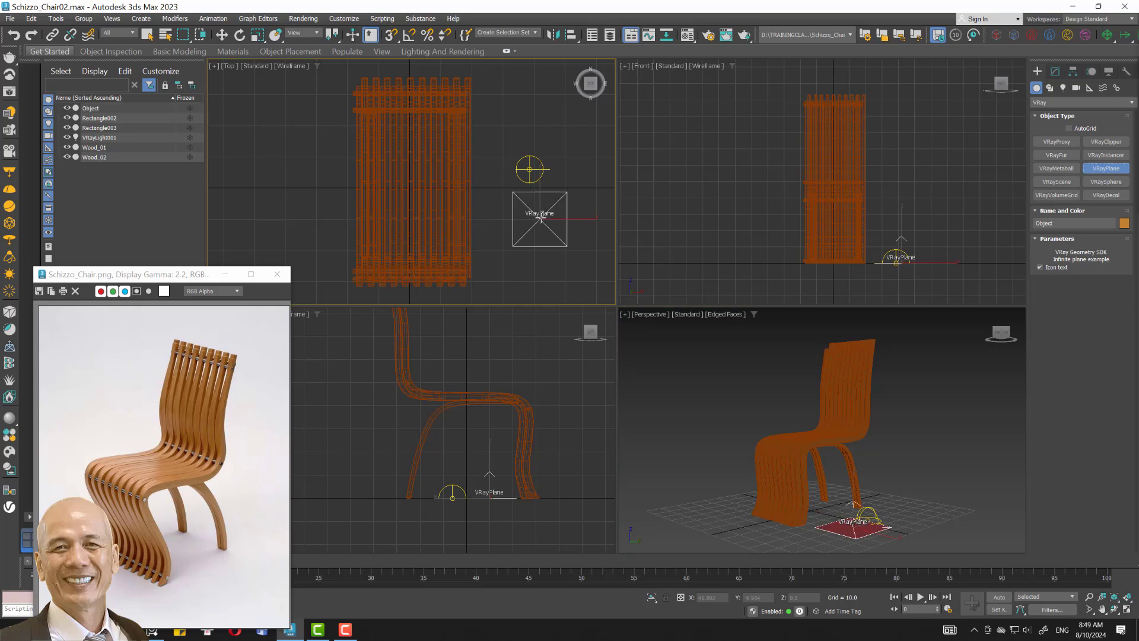
right_click(547, 158)
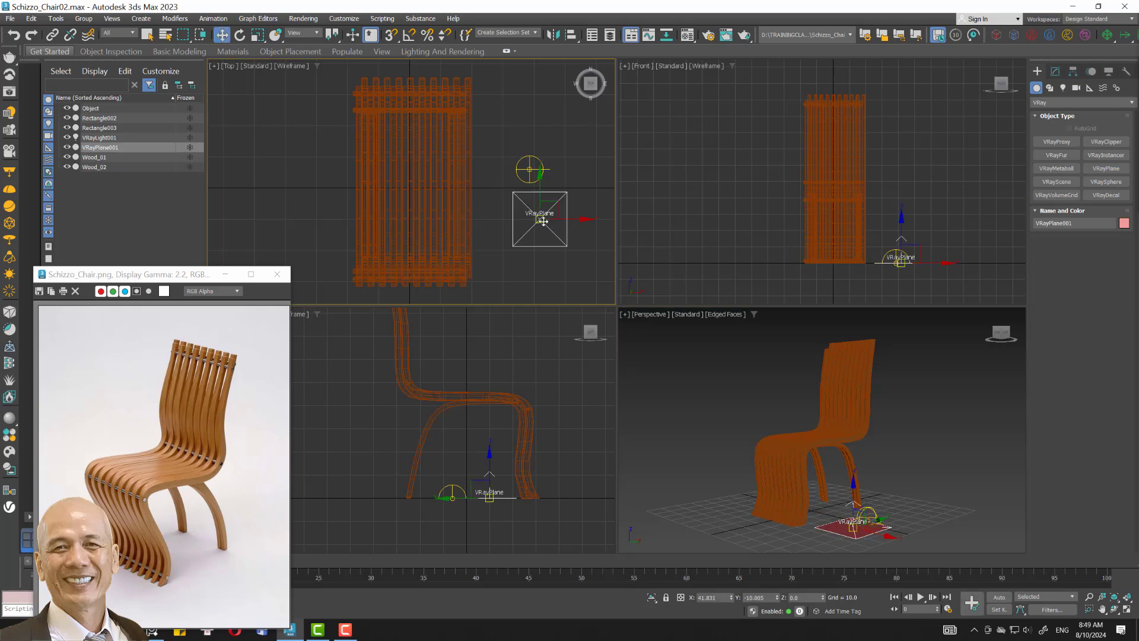
Change the third sample material to VRayMtl, then close the reference chair photo.
left_click(687, 36)
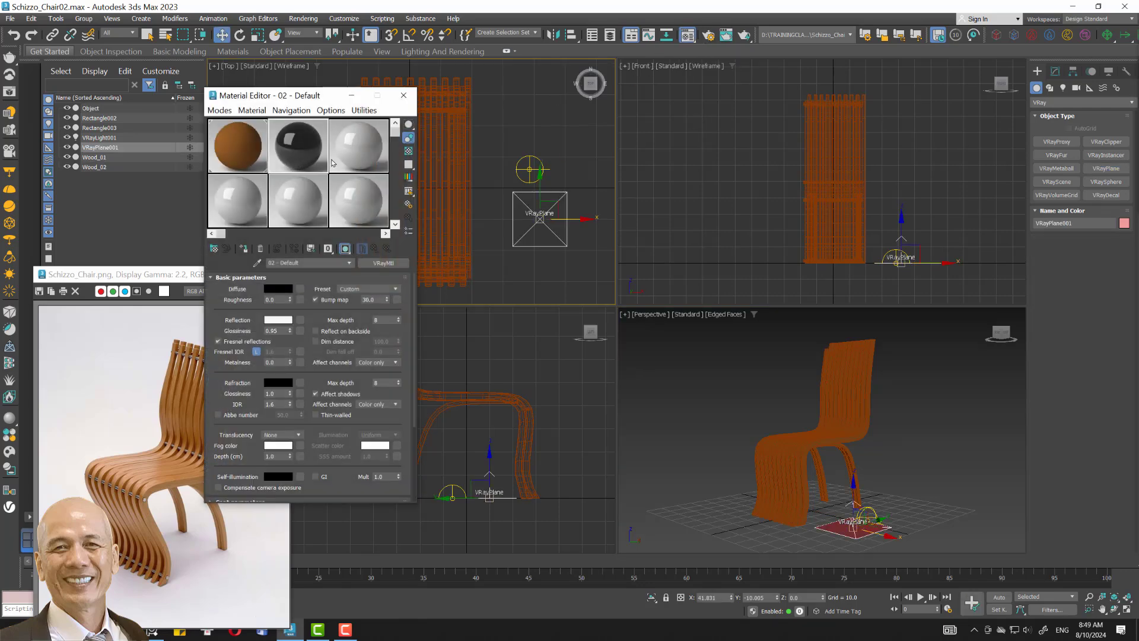
left_click(350, 154)
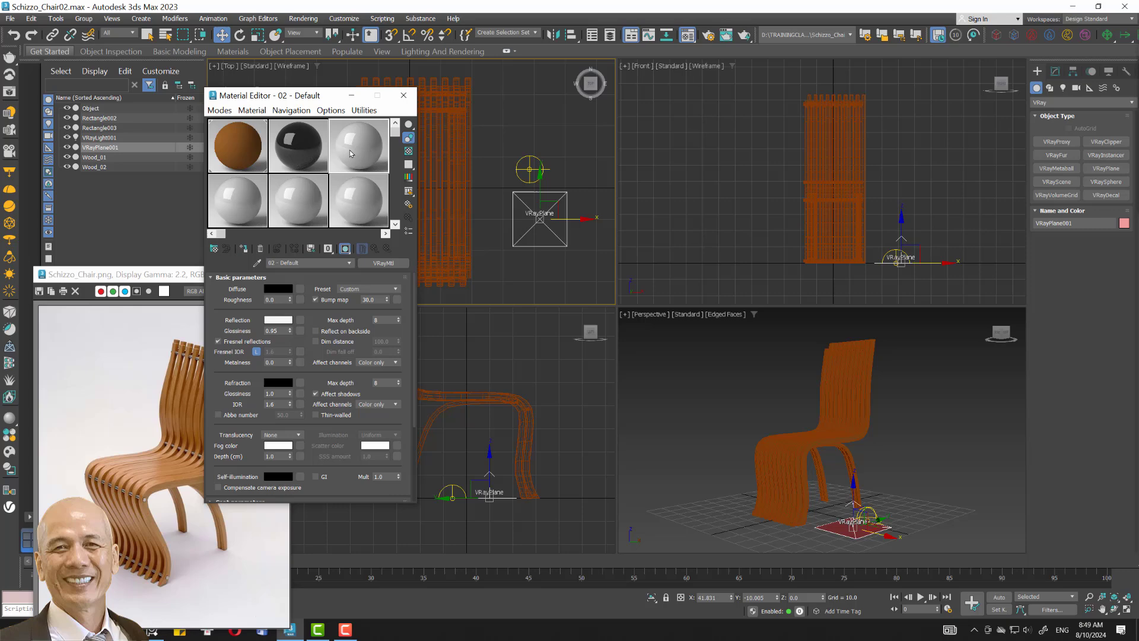
left_click(371, 262)
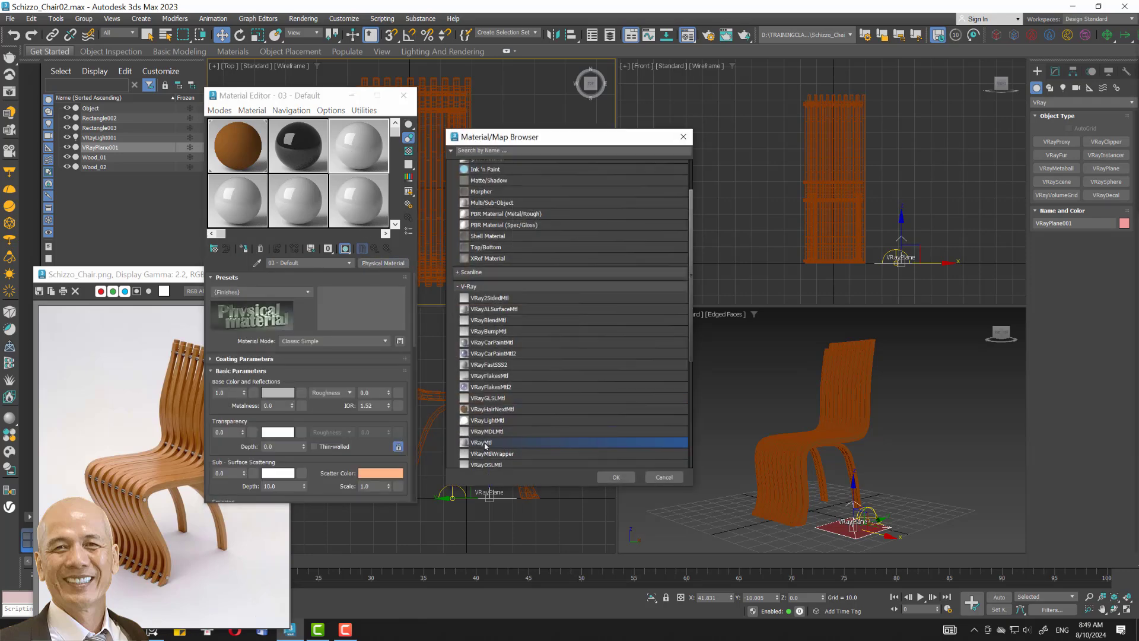
left_click(616, 477)
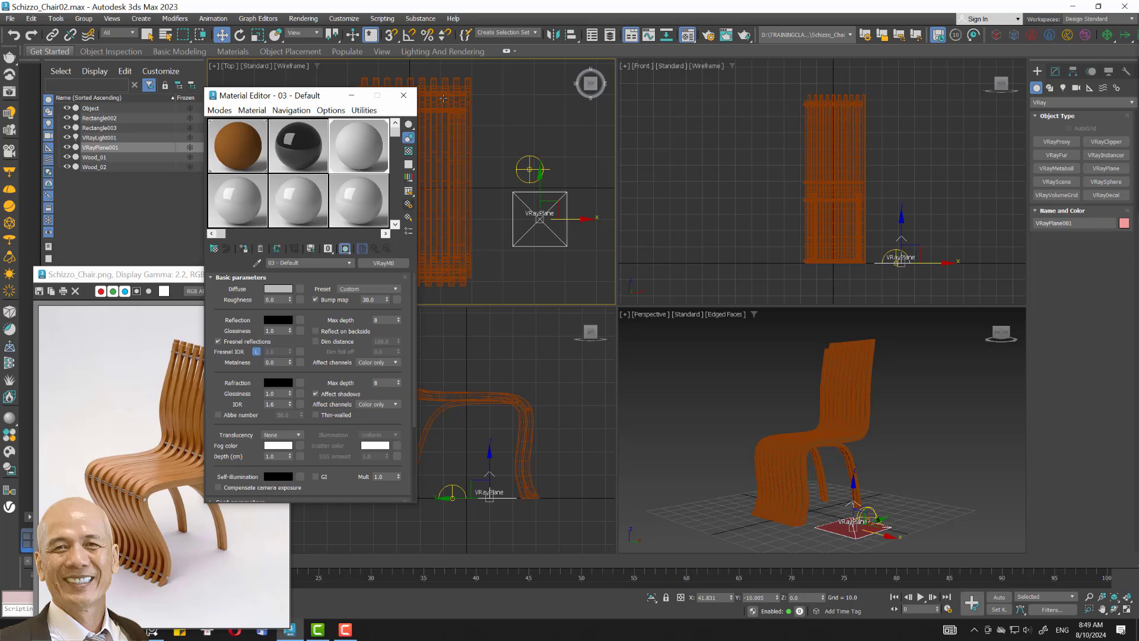
left_click(404, 95)
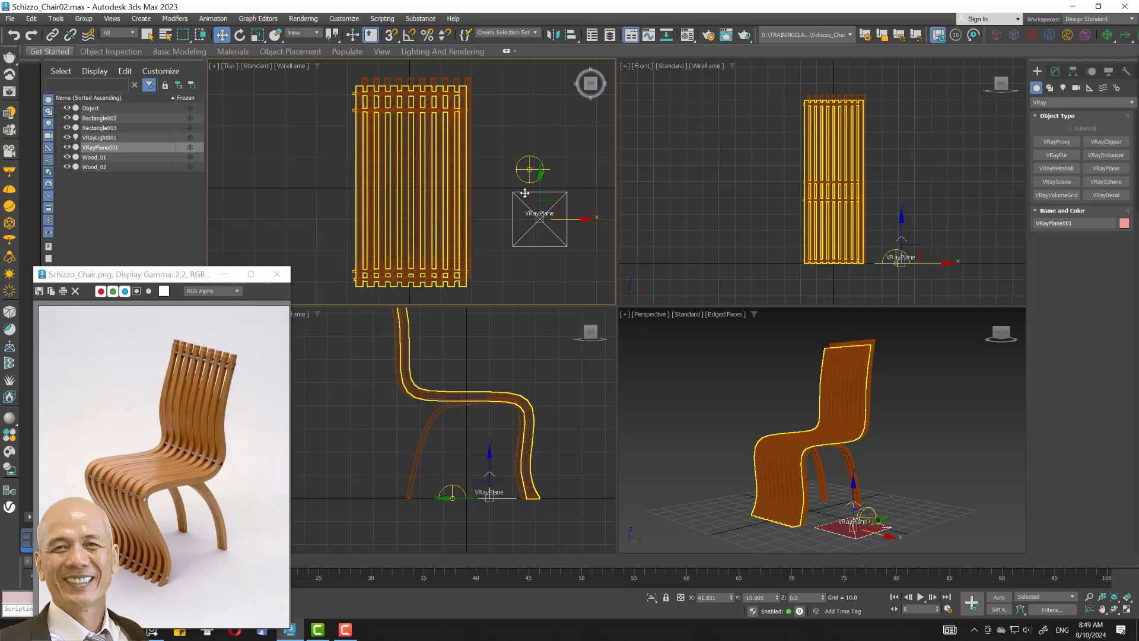
left_click(278, 274)
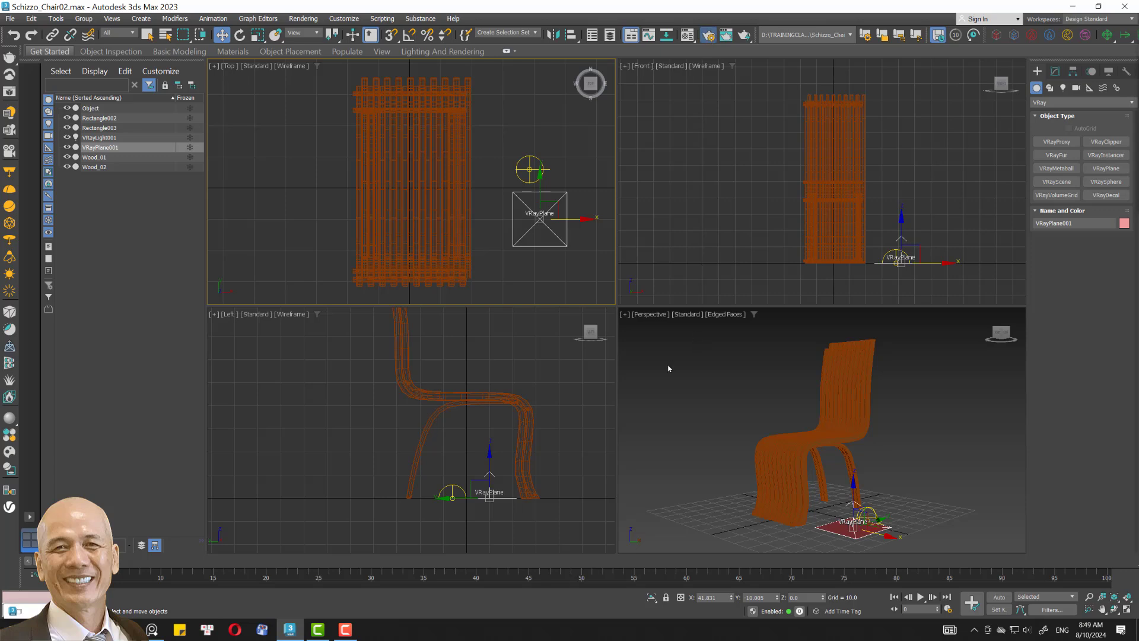
Activate the Perspective view, bring up Render Setup, and turn on Show Safe Frames.
left_click(649, 318)
key("F10")
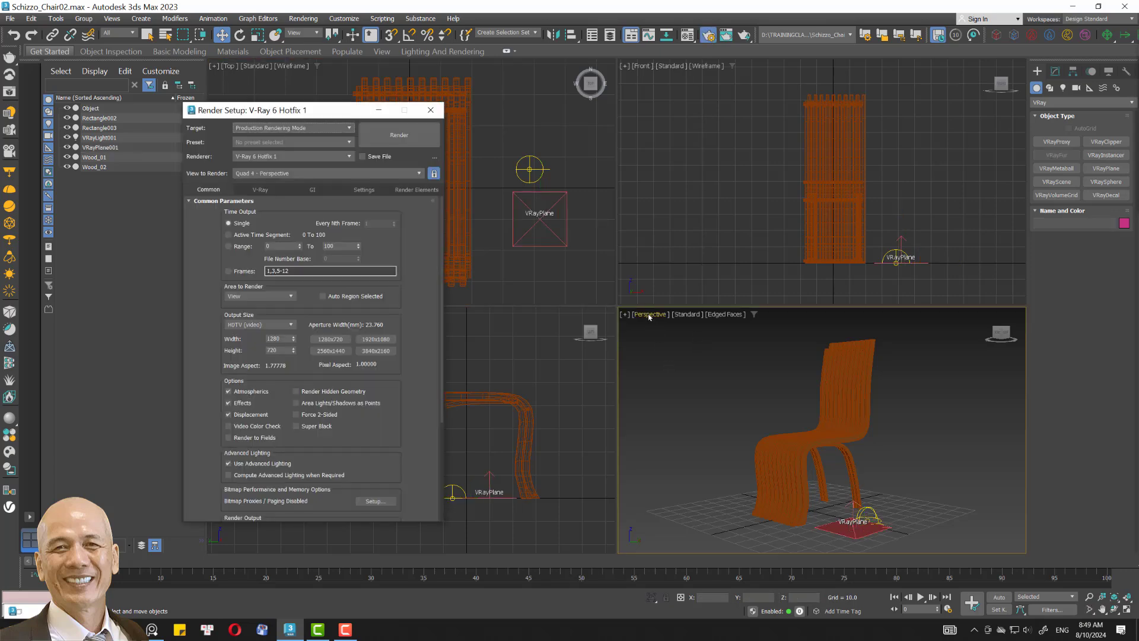
left_click(649, 317)
left_click(647, 477)
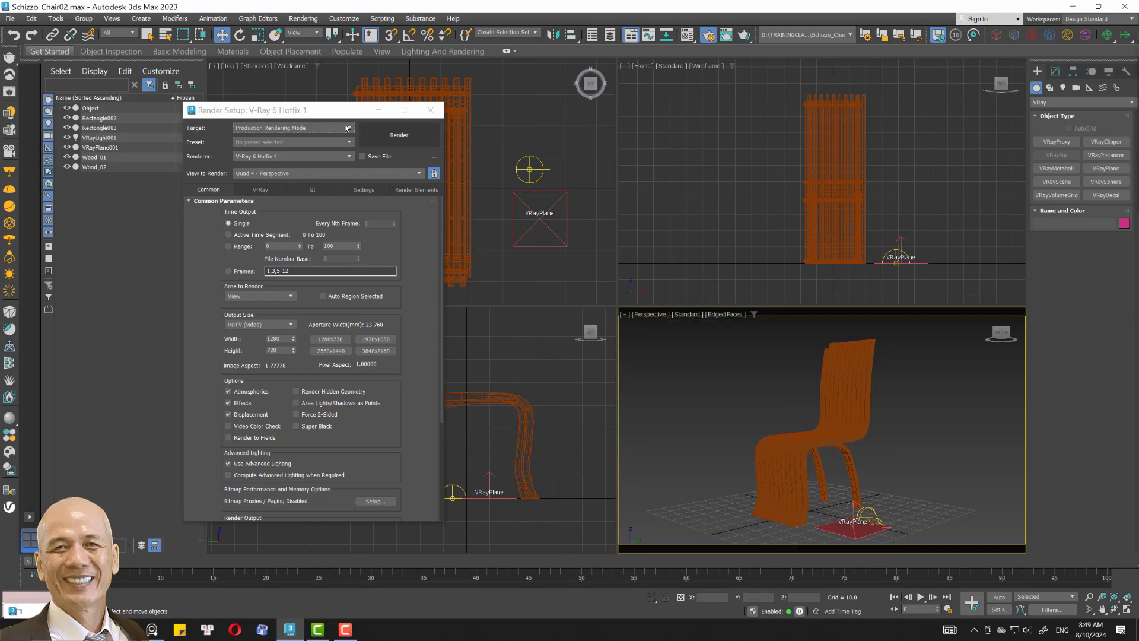
Move Render Setup out of the way and show its V-Ray renderer settings.
left_click_drag(331, 112, 276, 95)
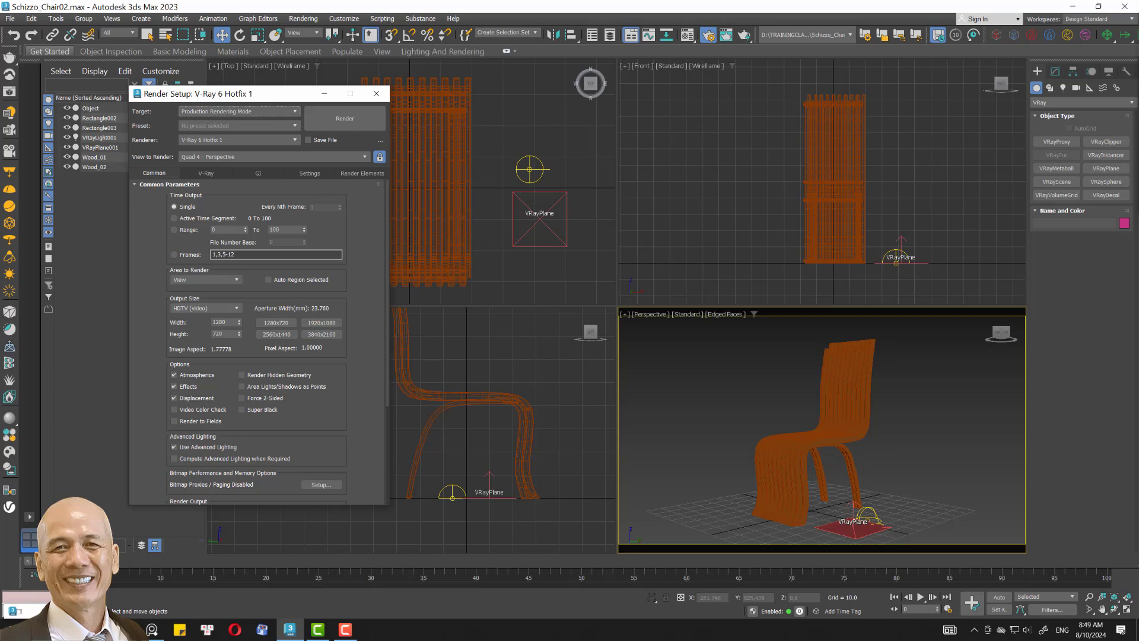
left_click_drag(255, 99, 240, 90)
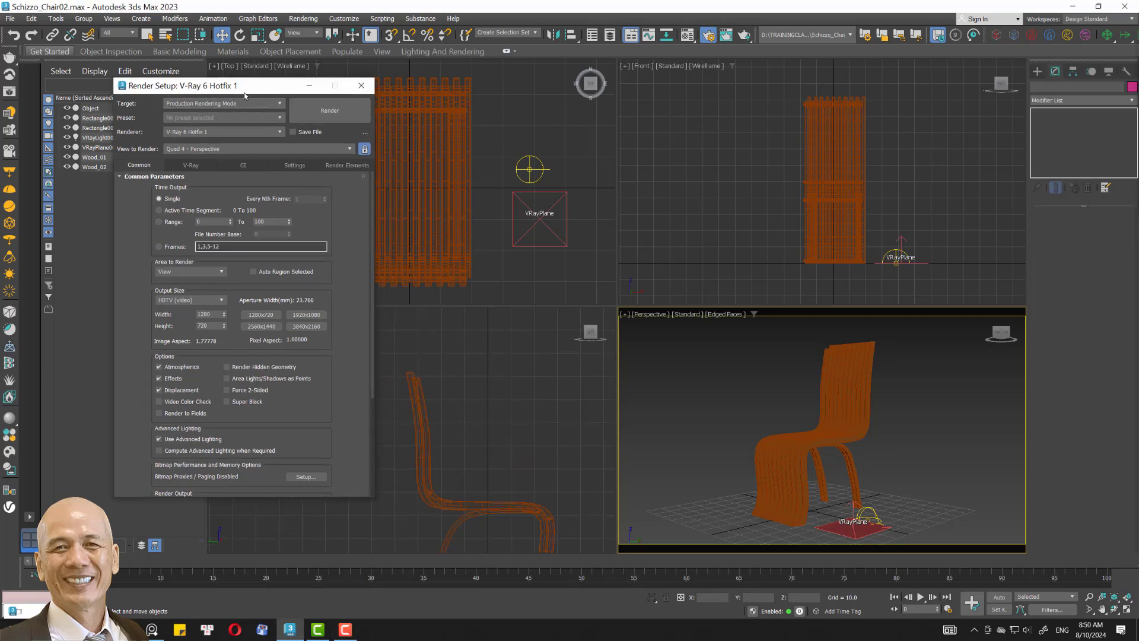
left_click(240, 166)
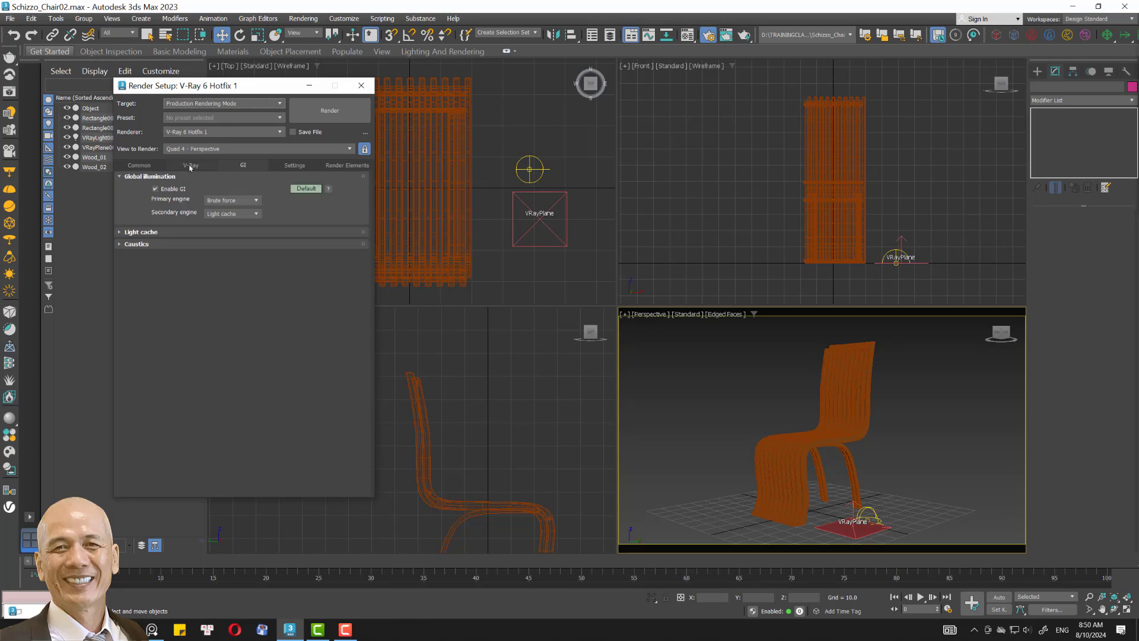
left_click(197, 169)
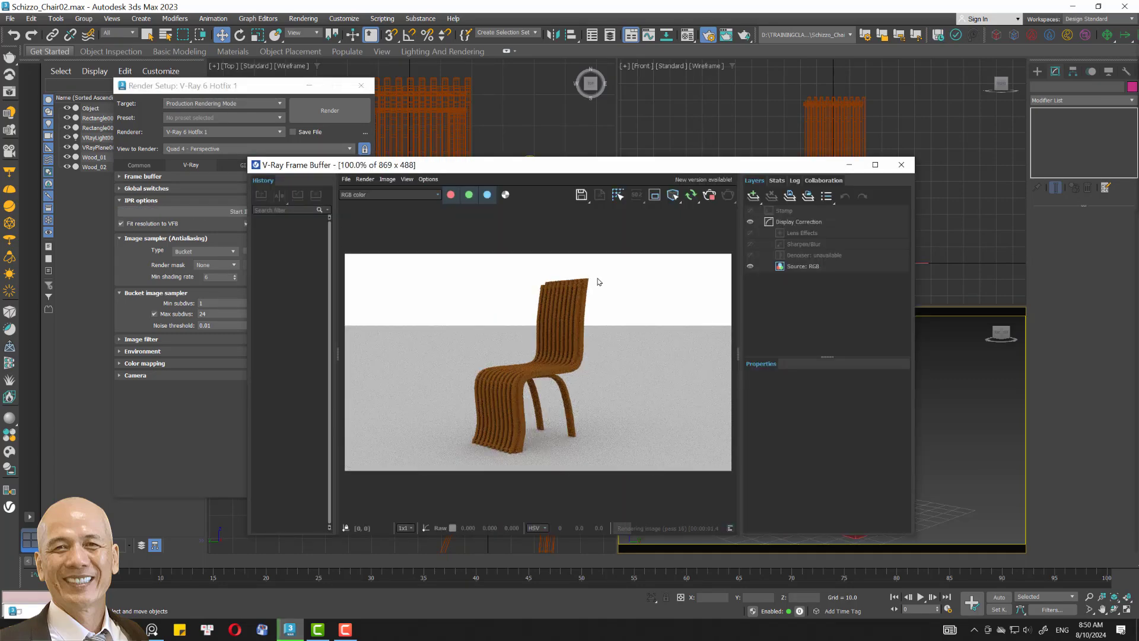
Orbit the Perspective view to a side angle on the chair for the live render.
left_click_drag(688, 165, 622, 150)
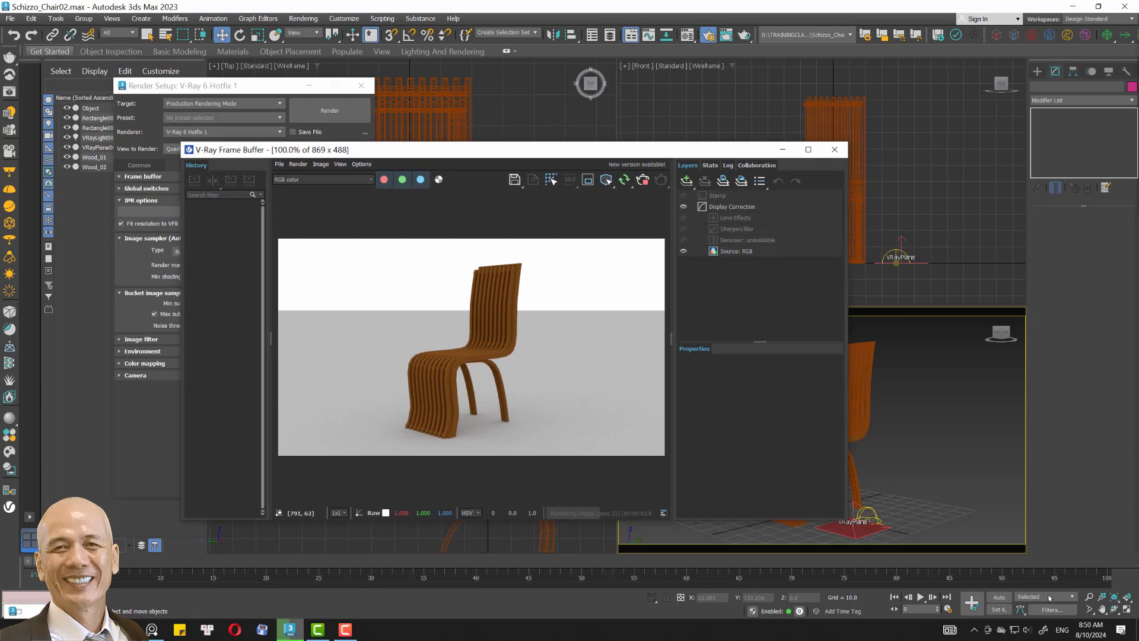
left_click(1114, 609)
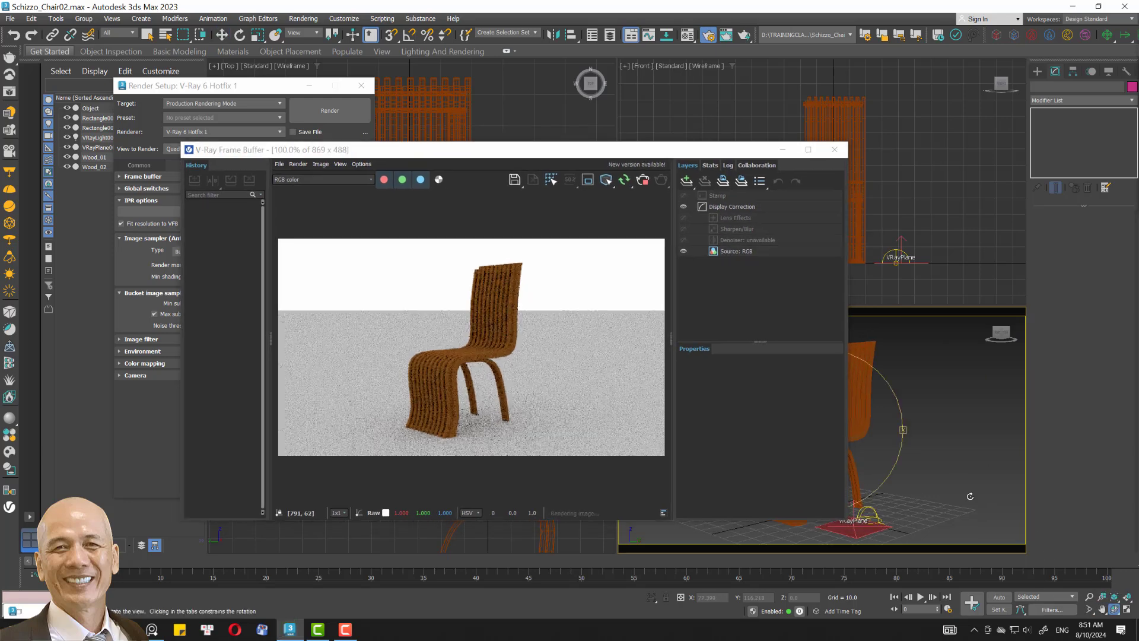
left_click_drag(871, 438, 885, 434)
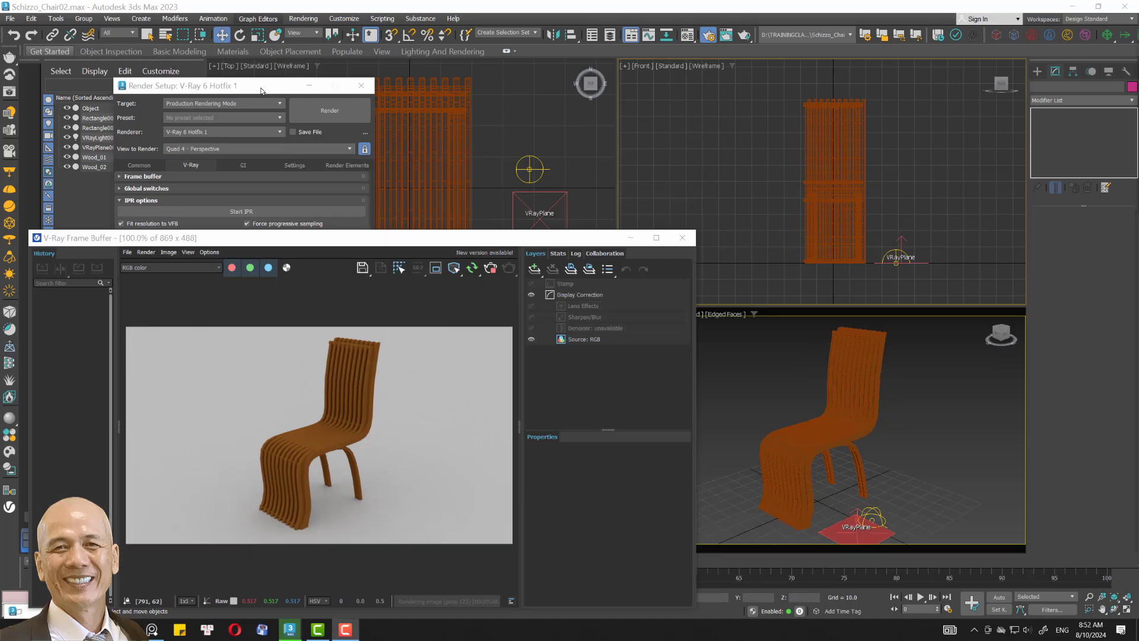
left_click(261, 90)
Draw a new VRayLight plane light over the chair in the Top viewport.
left_click(362, 85)
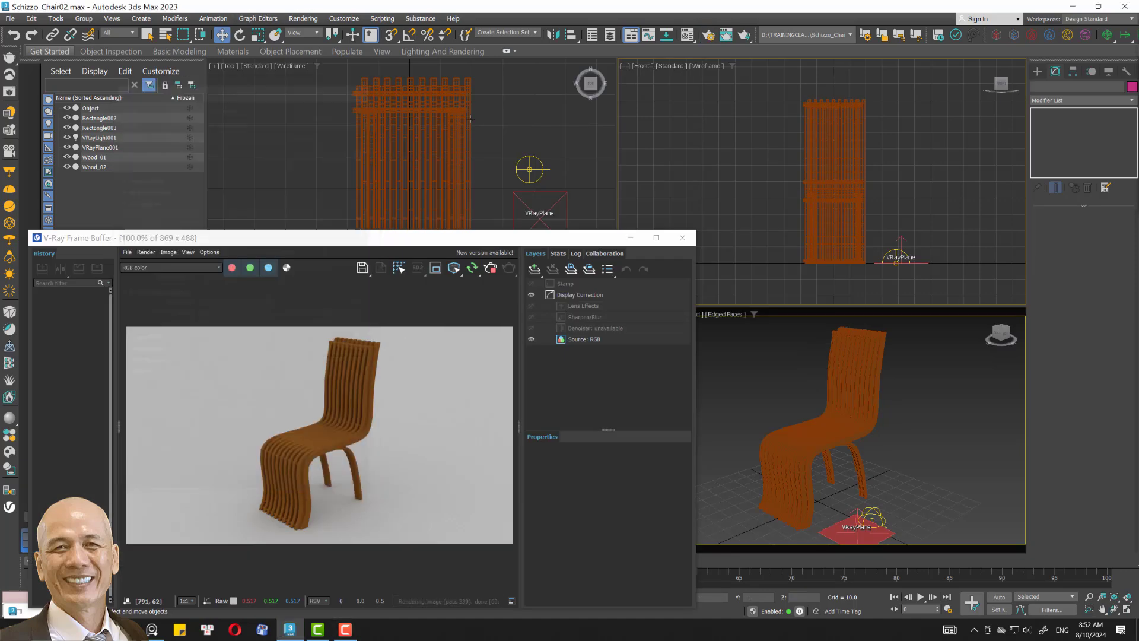
left_click(529, 169)
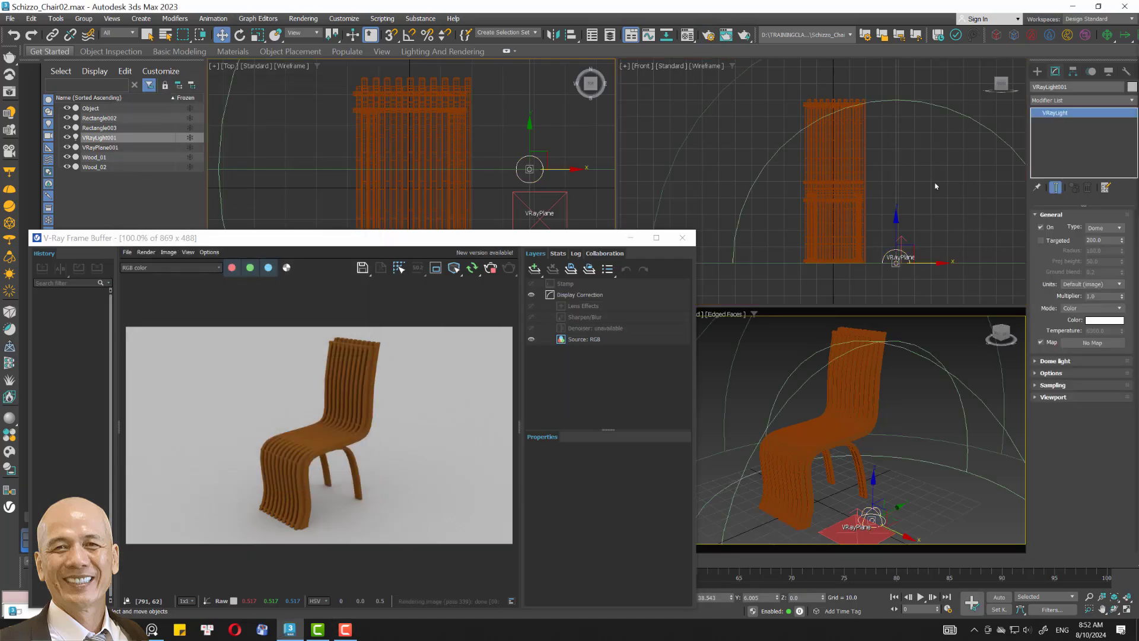
left_click(12, 170)
left_click_drag(389, 158, 483, 220)
Raise the plane light high above the chair and centre it over the seat.
key("w")
middle_click_drag(834, 221, 834, 245)
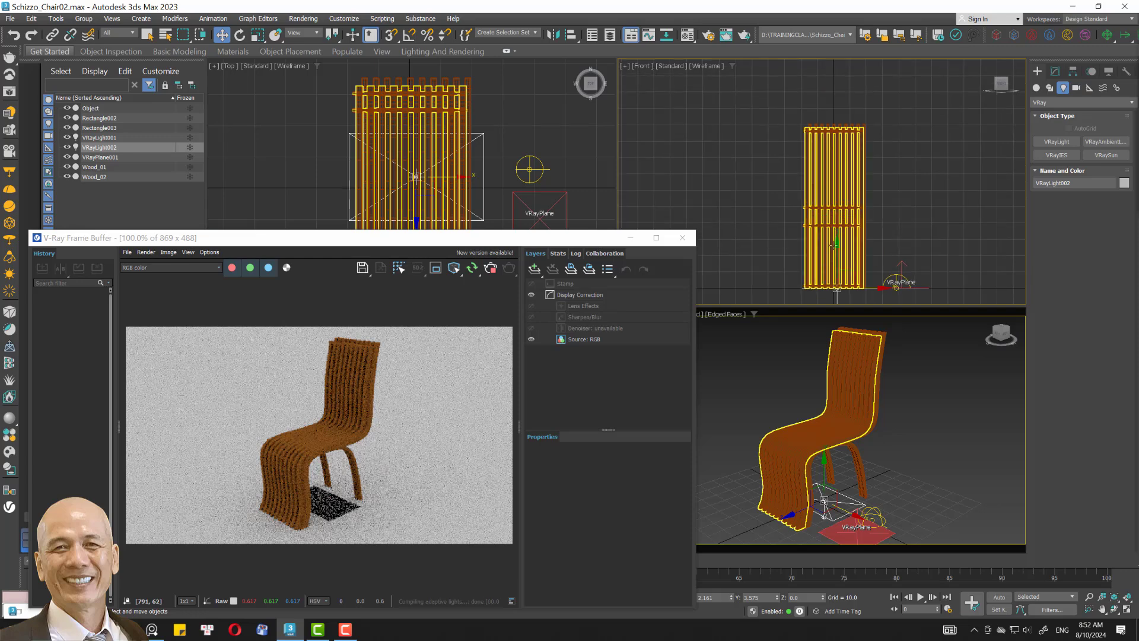
left_click_drag(835, 243, 836, 71)
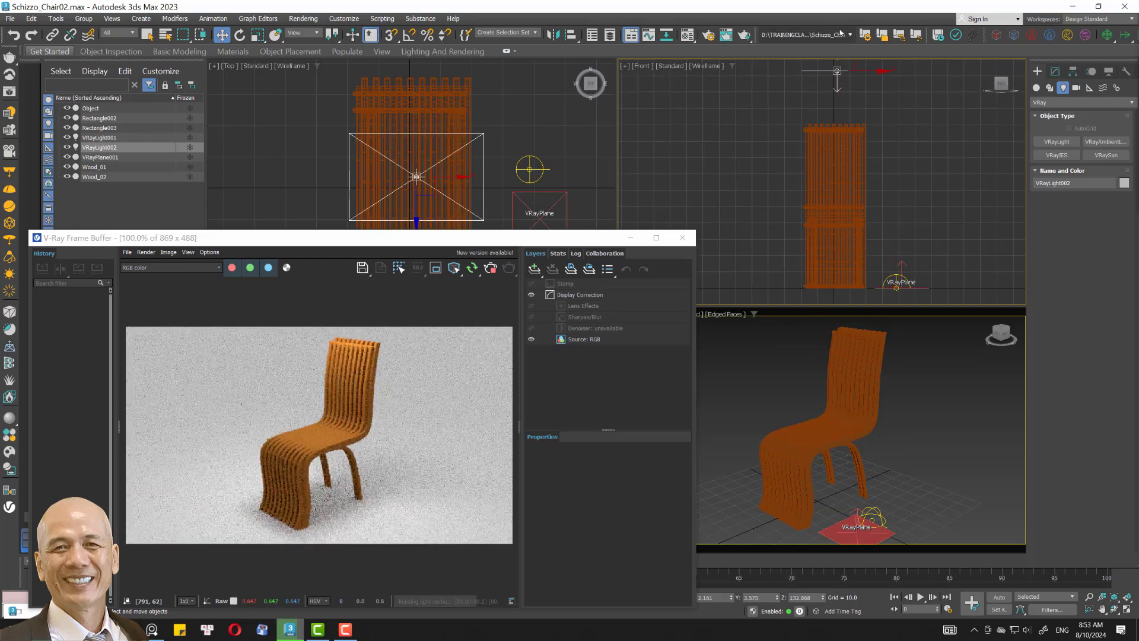
middle_click_drag(417, 142, 403, 70)
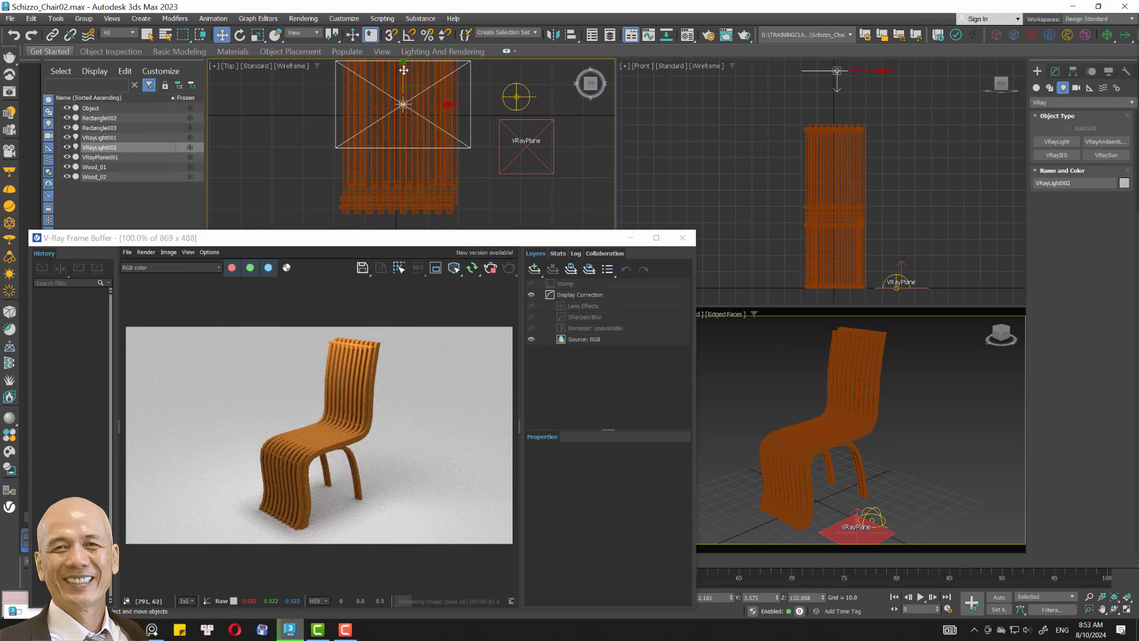
left_click_drag(403, 70, 403, 129)
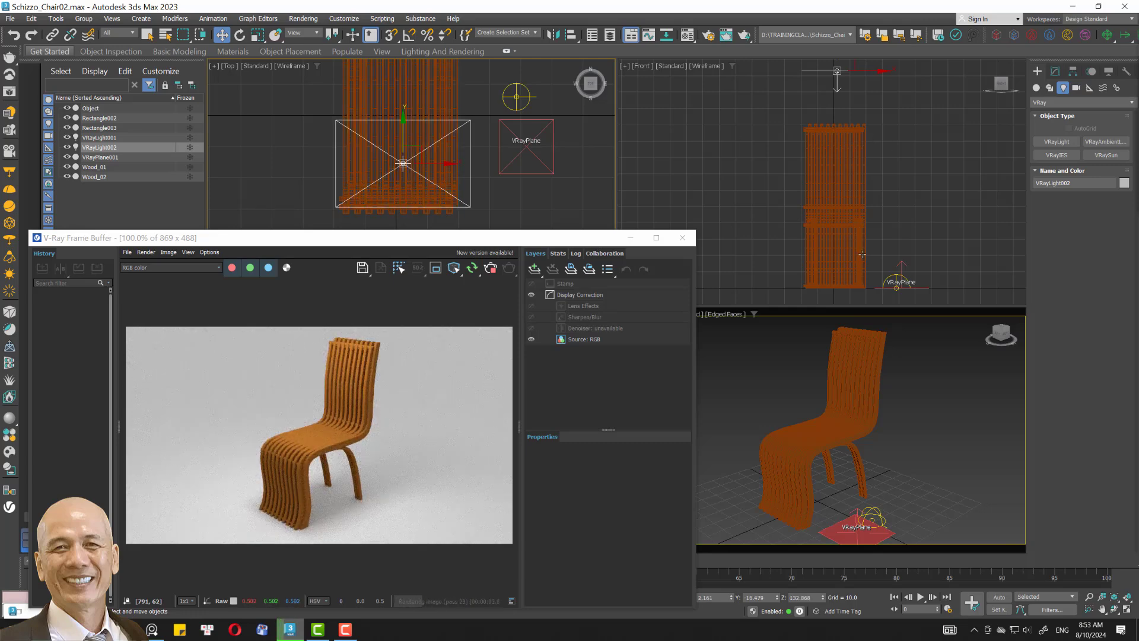
key("m")
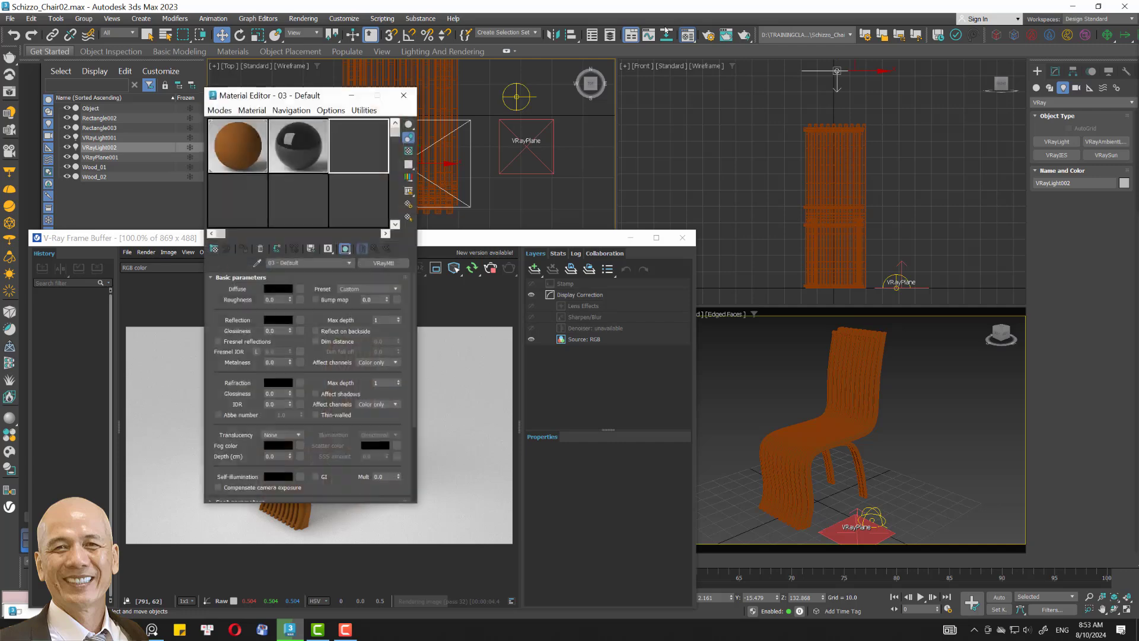
Set the brown wood material's reflection to grey 77 with 0.96 reflection glossiness.
left_click(288, 321)
left_click_drag(130, 214, 129, 221)
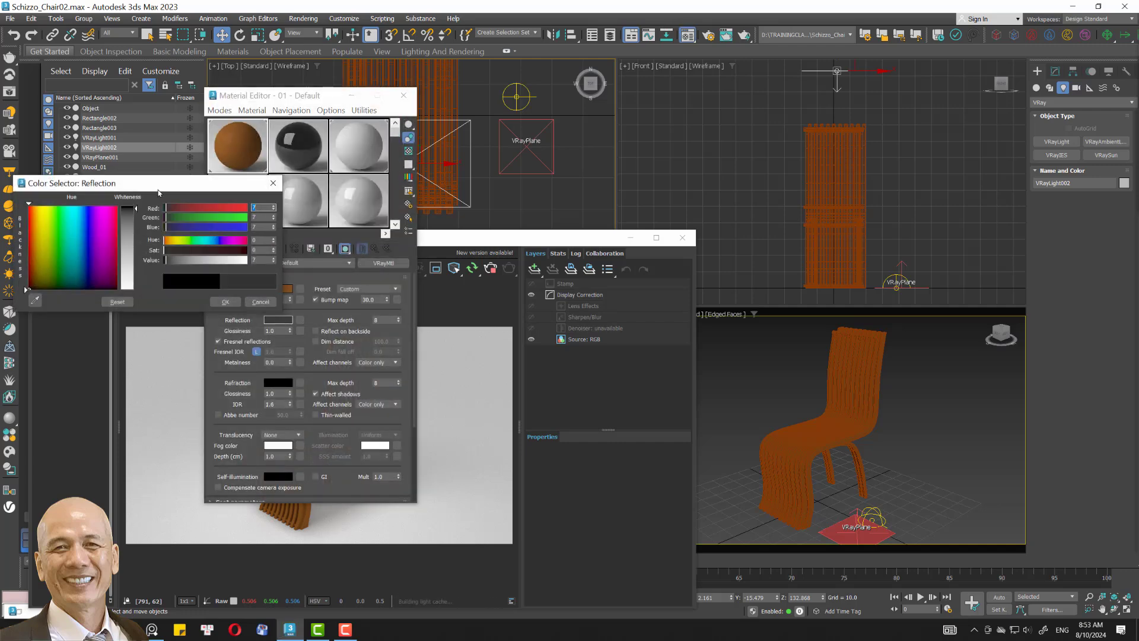
left_click_drag(78, 182, 599, 122)
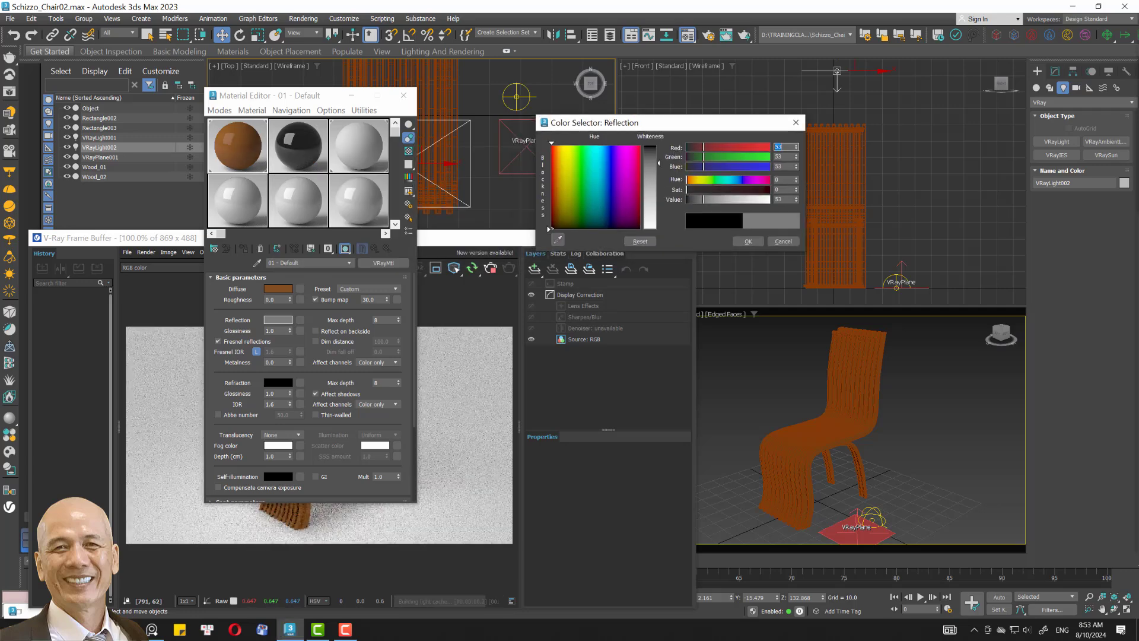
left_click_drag(285, 95, 120, 93)
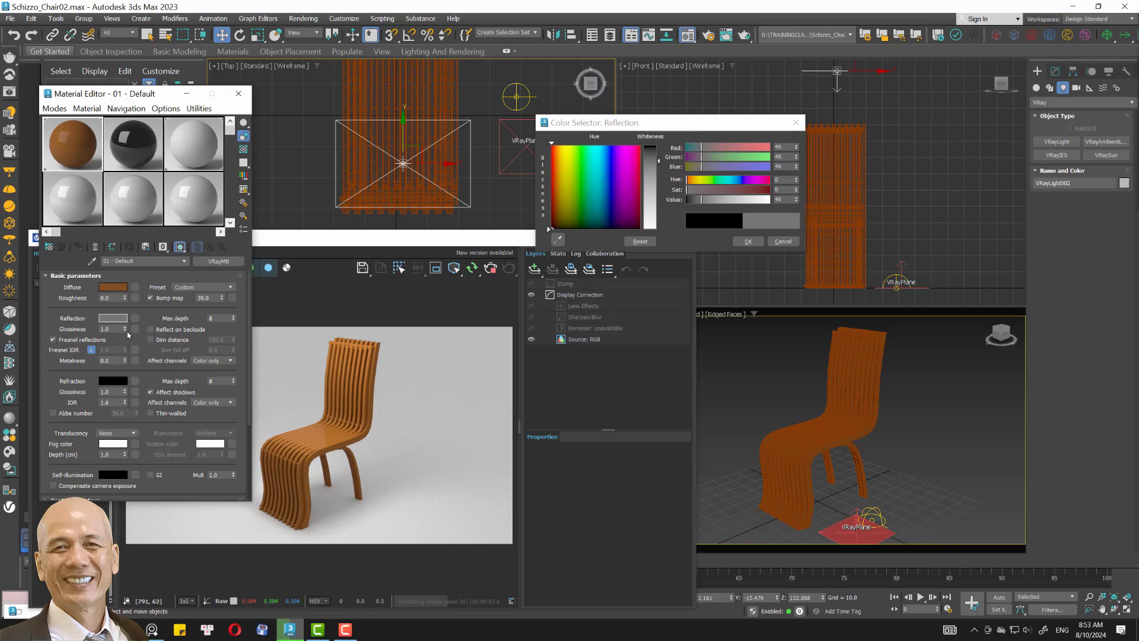
double_click(113, 329)
type("0.96")
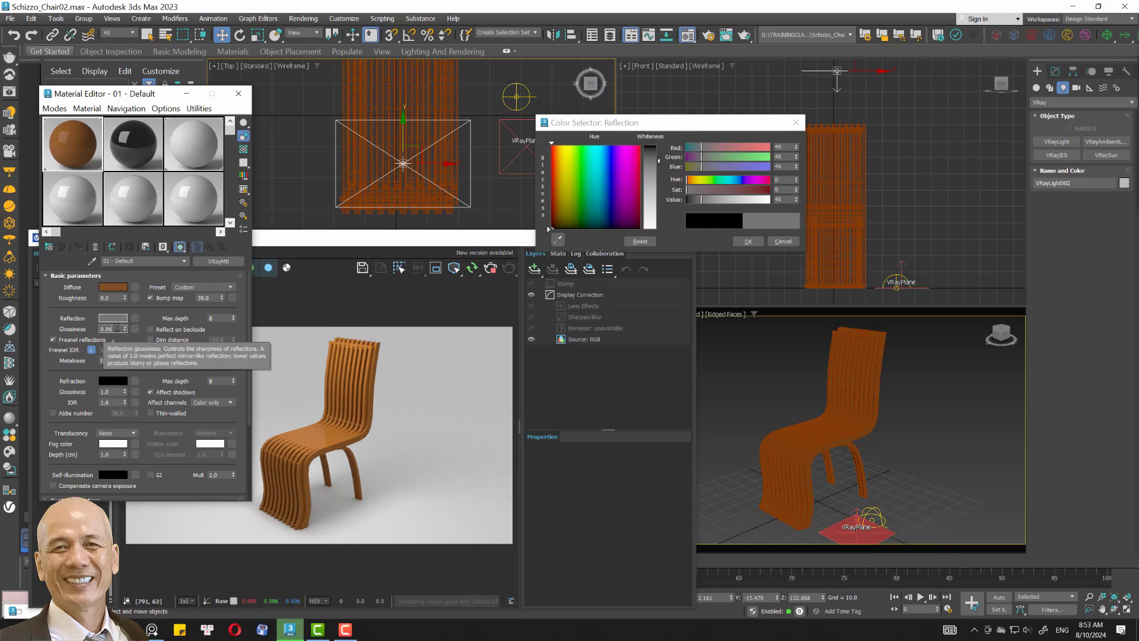
key("Return")
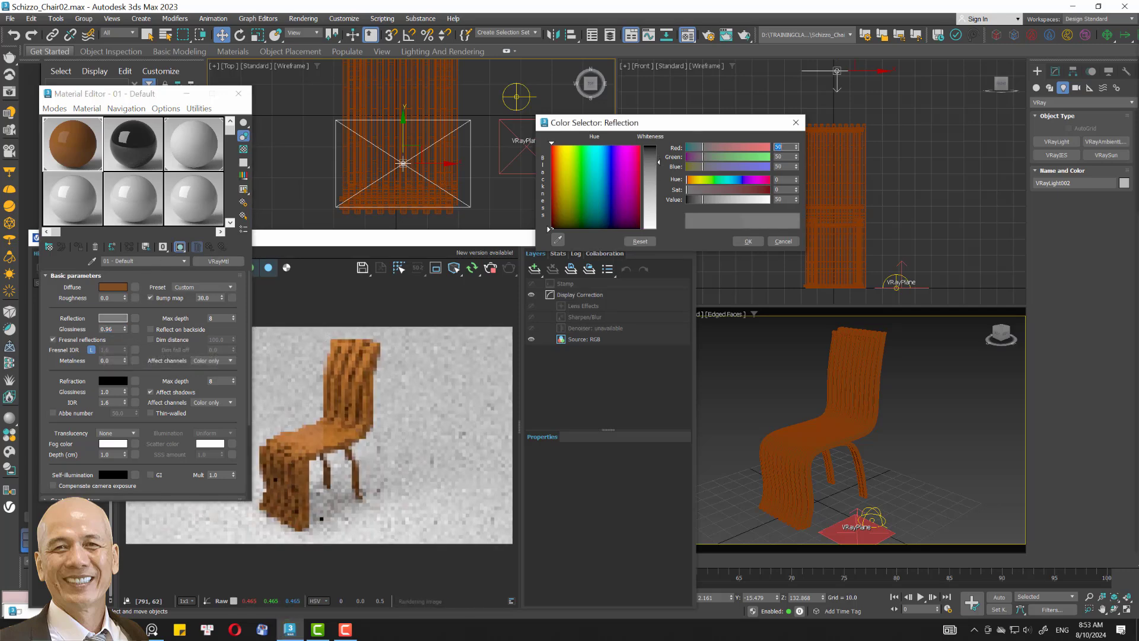
left_click_drag(658, 160, 658, 170)
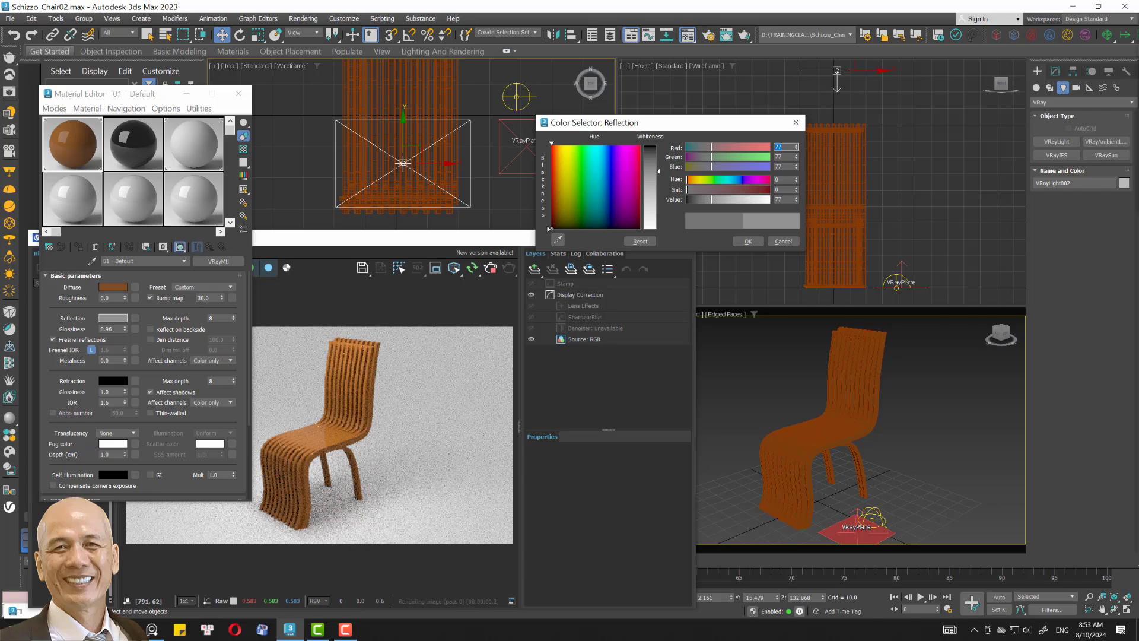
left_click(748, 241)
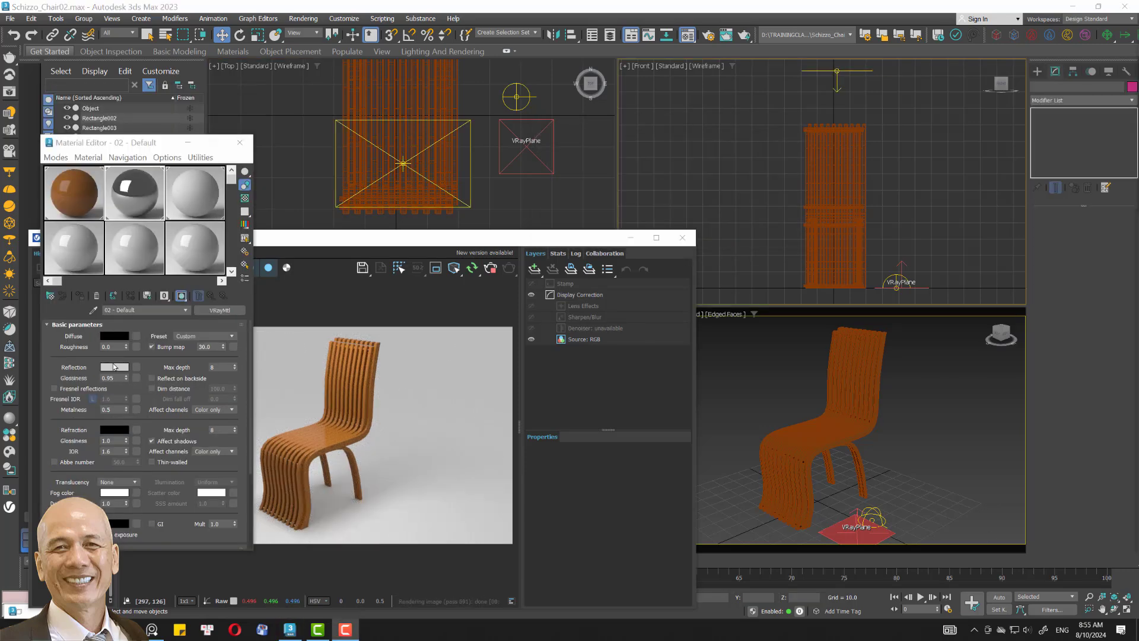
Lower the second material's reflection to grey 134 and review the refreshed V-Ray render.
left_click(116, 369)
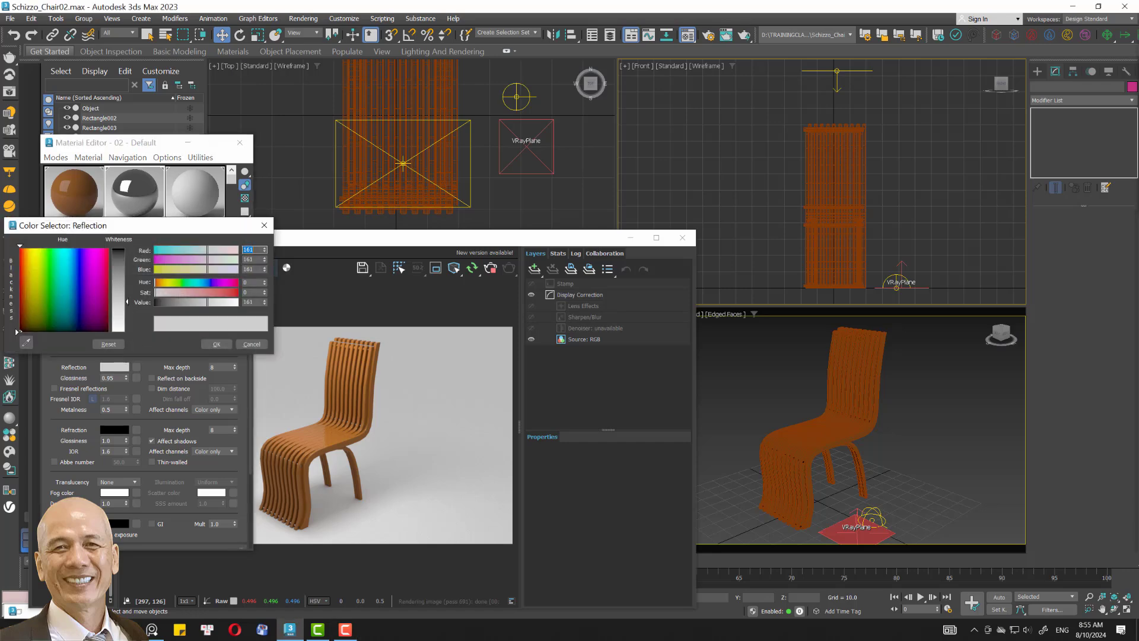
left_click_drag(127, 302, 127, 293)
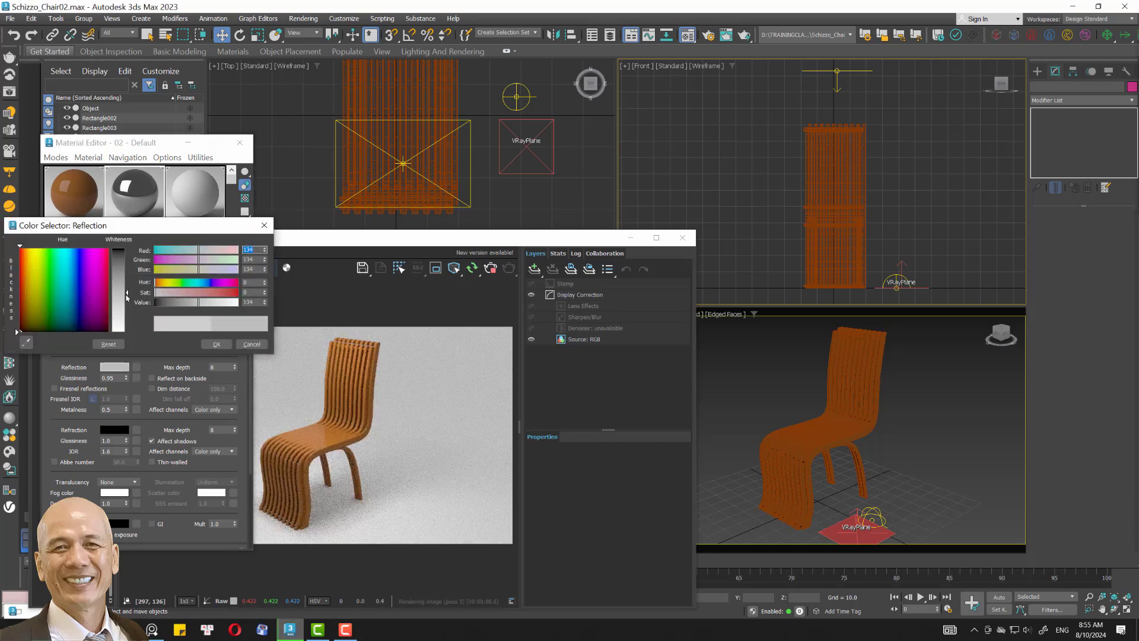
left_click(217, 344)
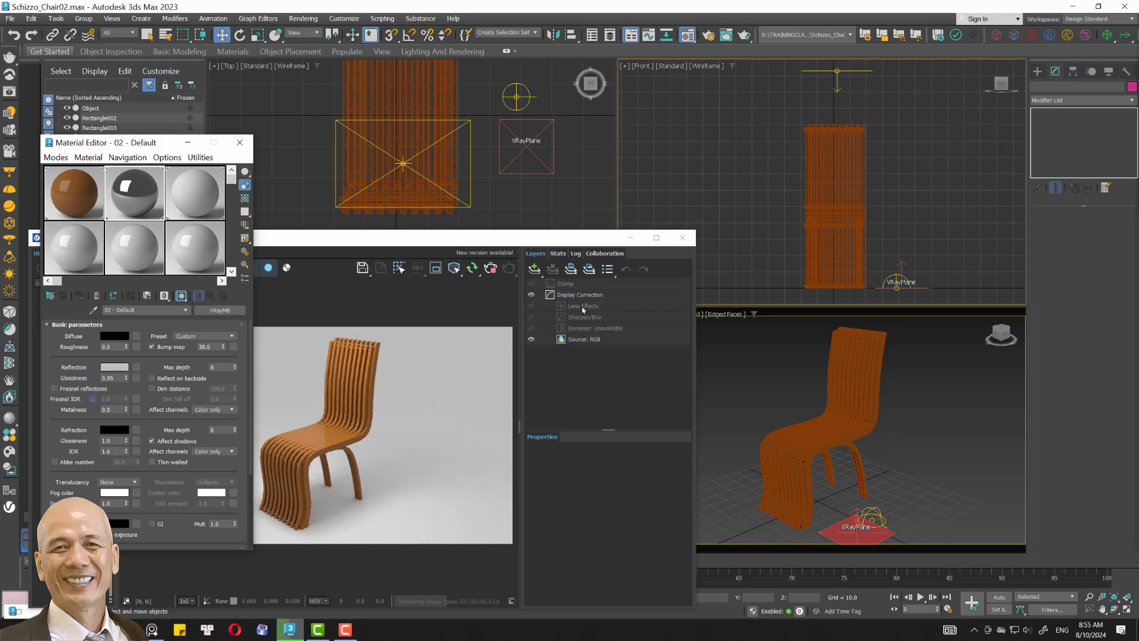
left_click(54, 388)
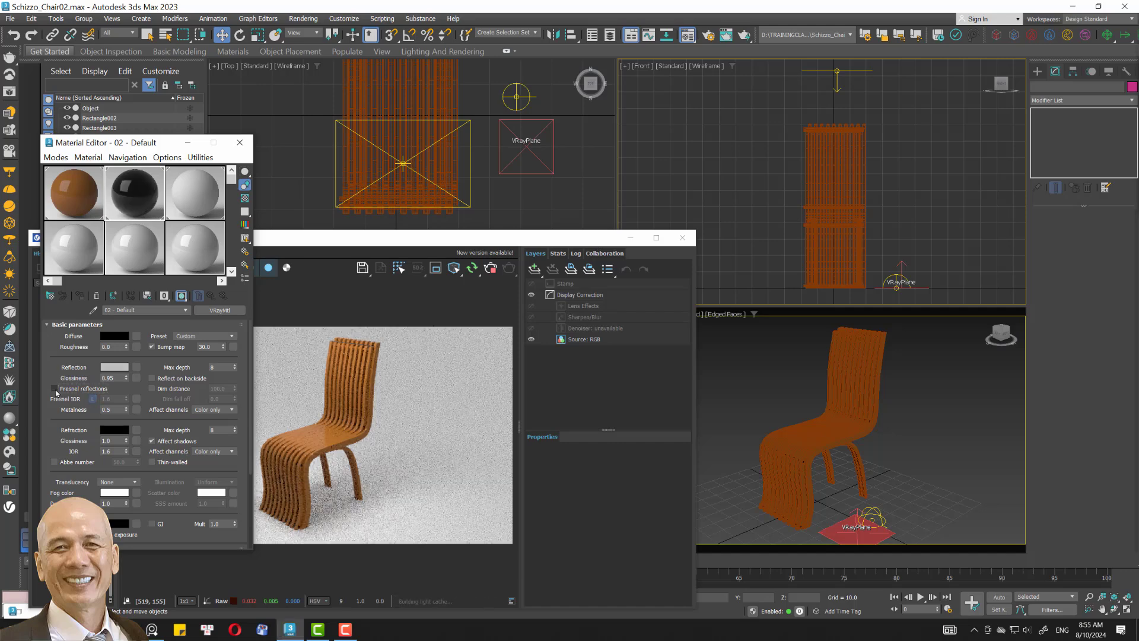
left_click(54, 388)
left_click_drag(581, 243, 747, 173)
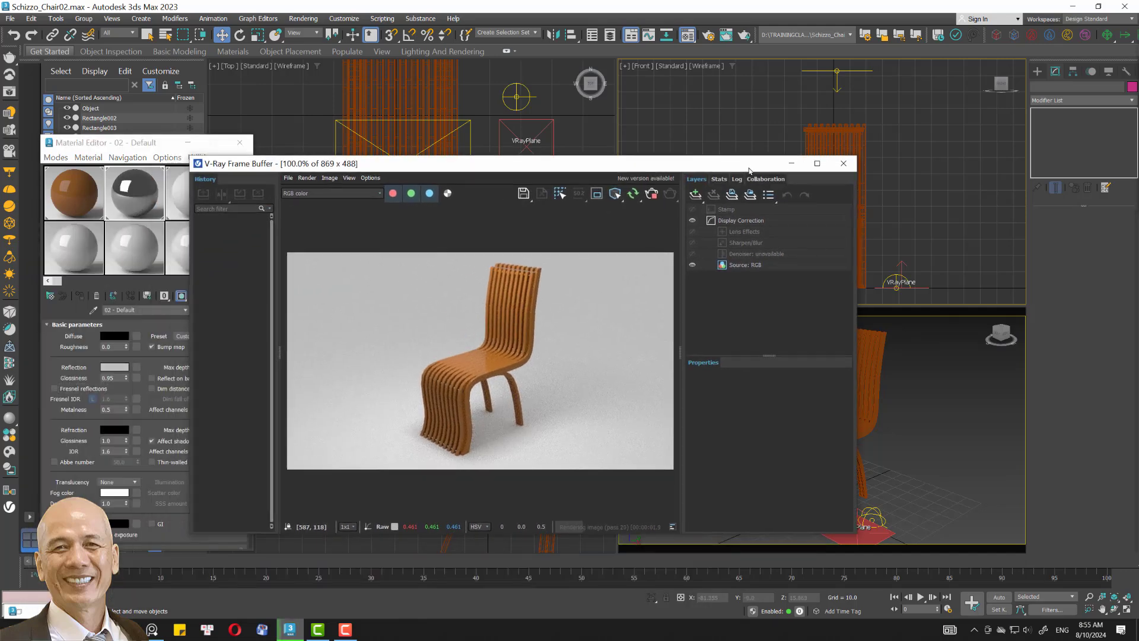